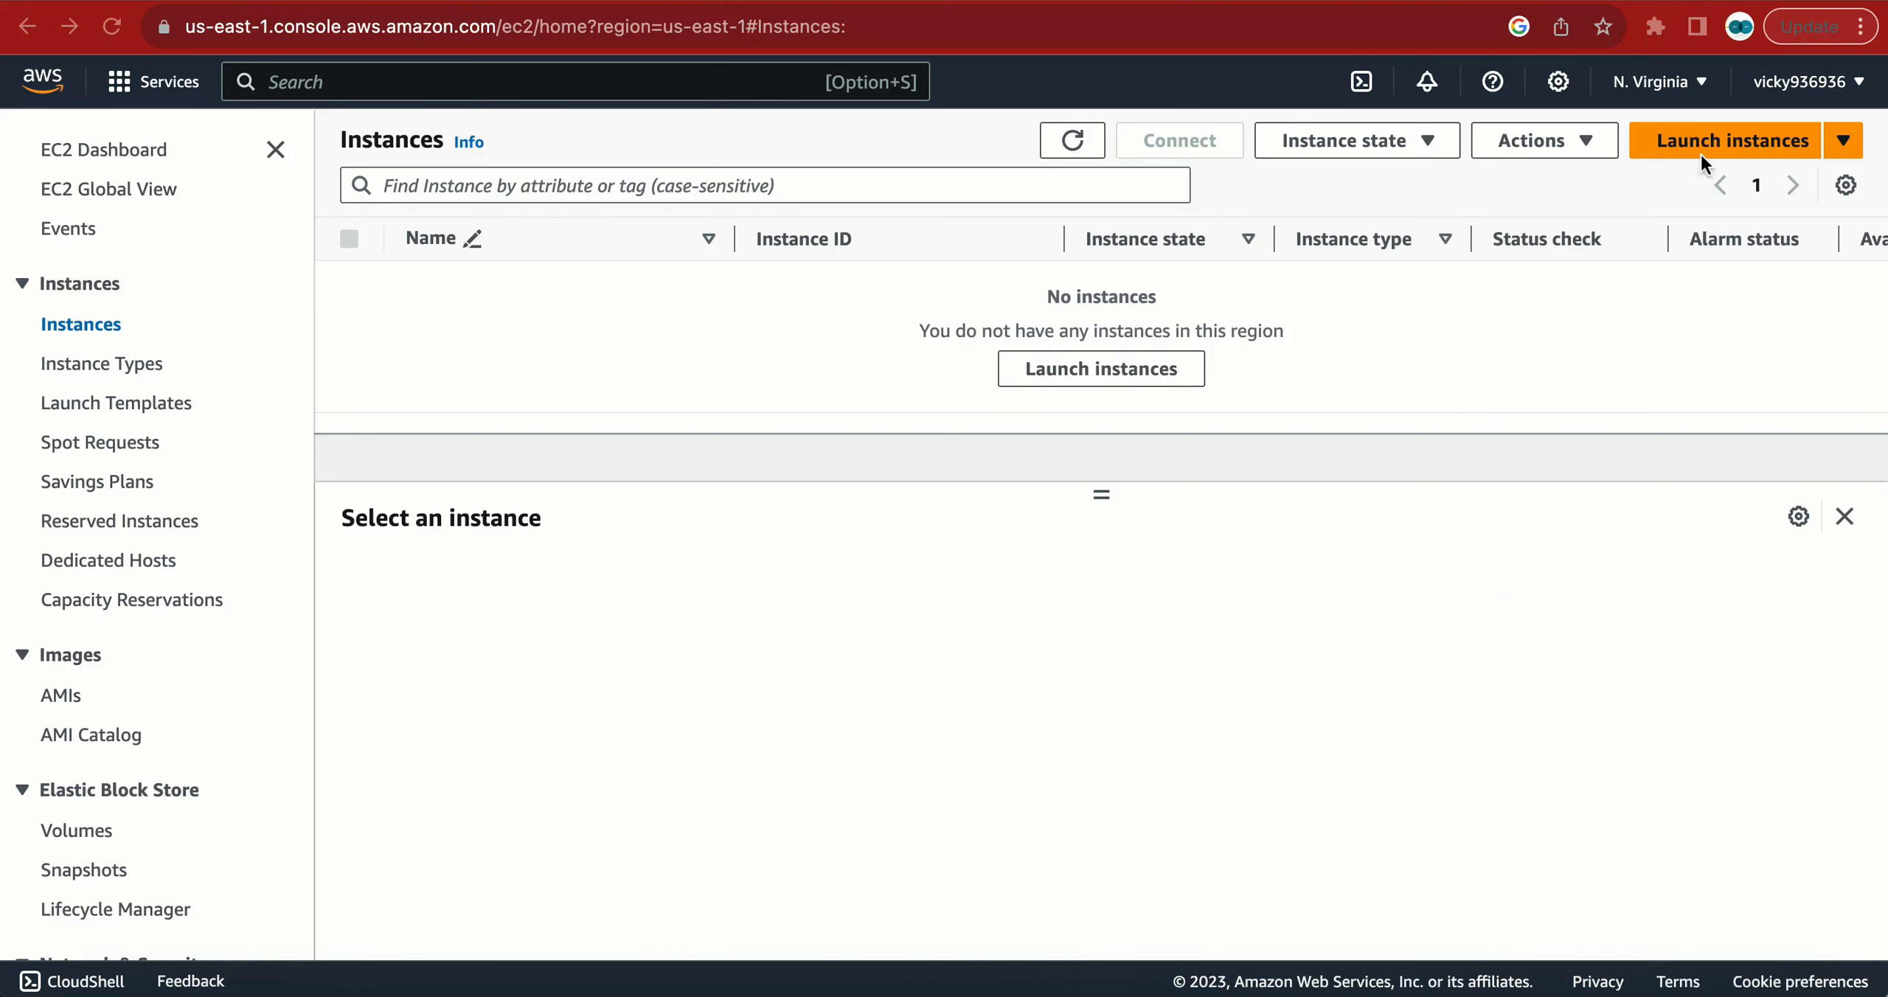
# - Start launching a new EC2 instance and name it security-group-demo
pyautogui.click(1708, 145)
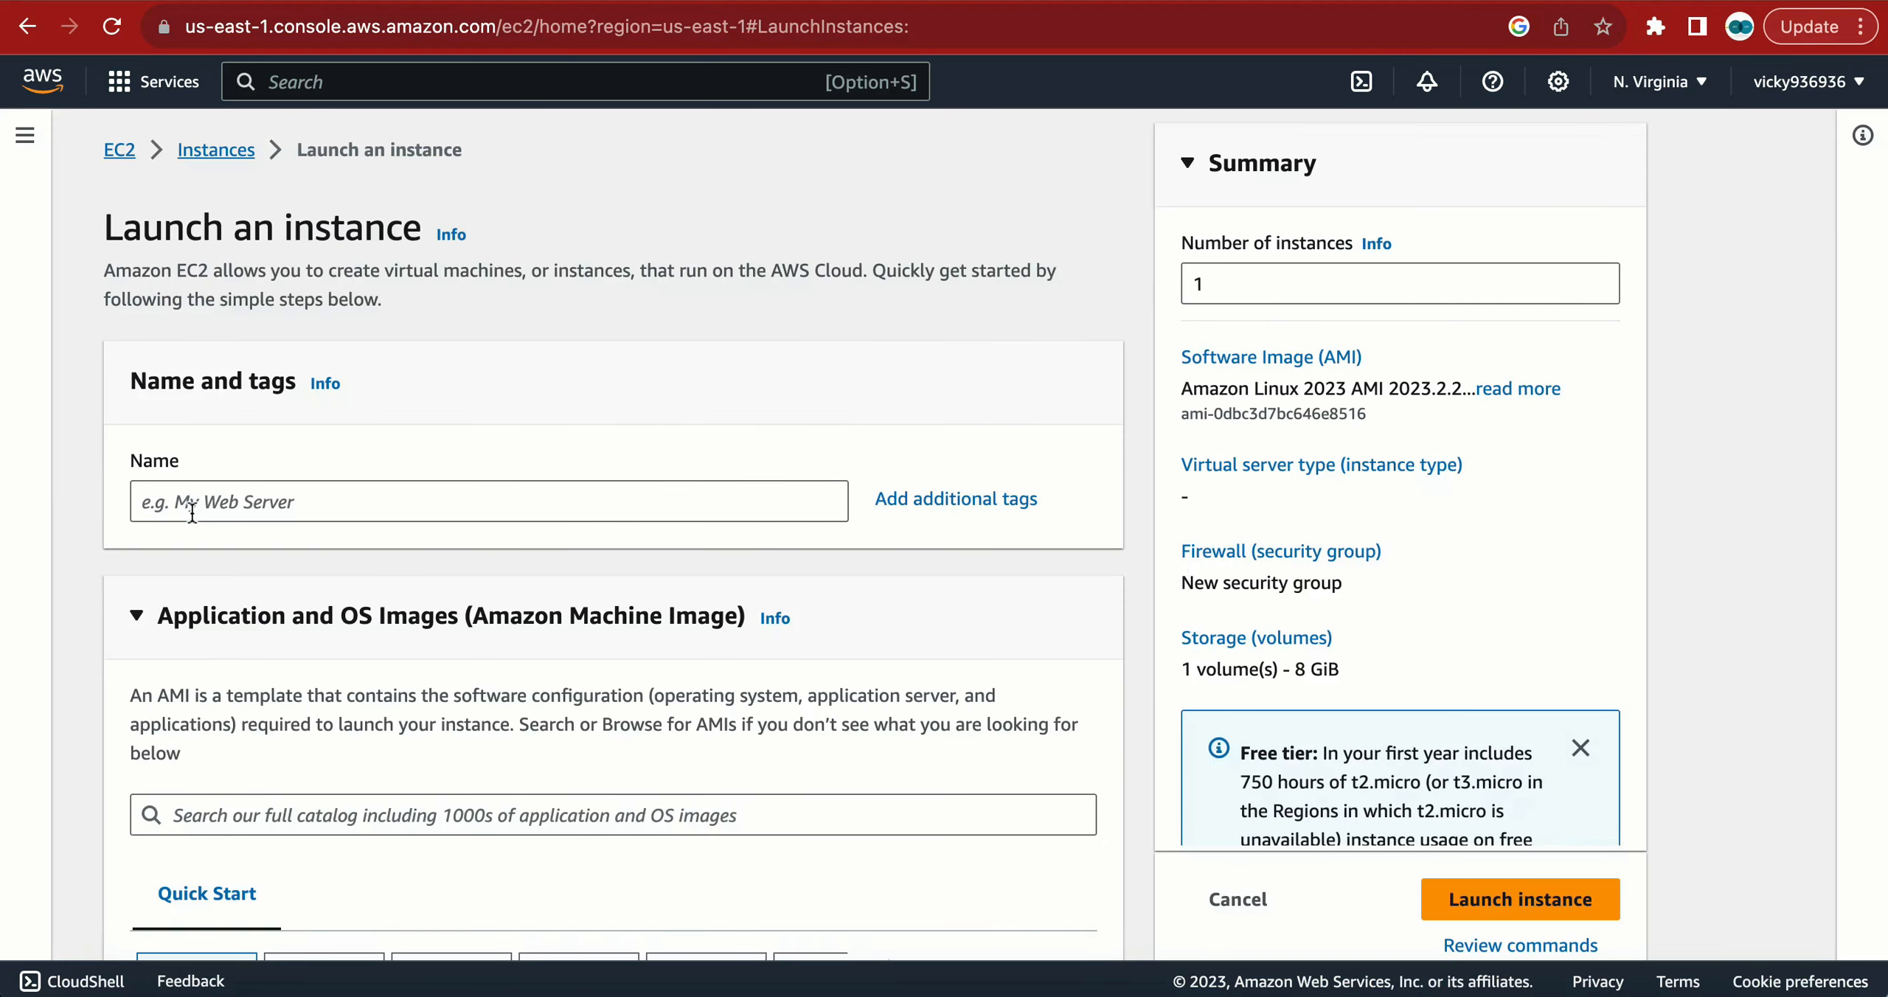
pyautogui.click(185, 504)
pyautogui.write('security')
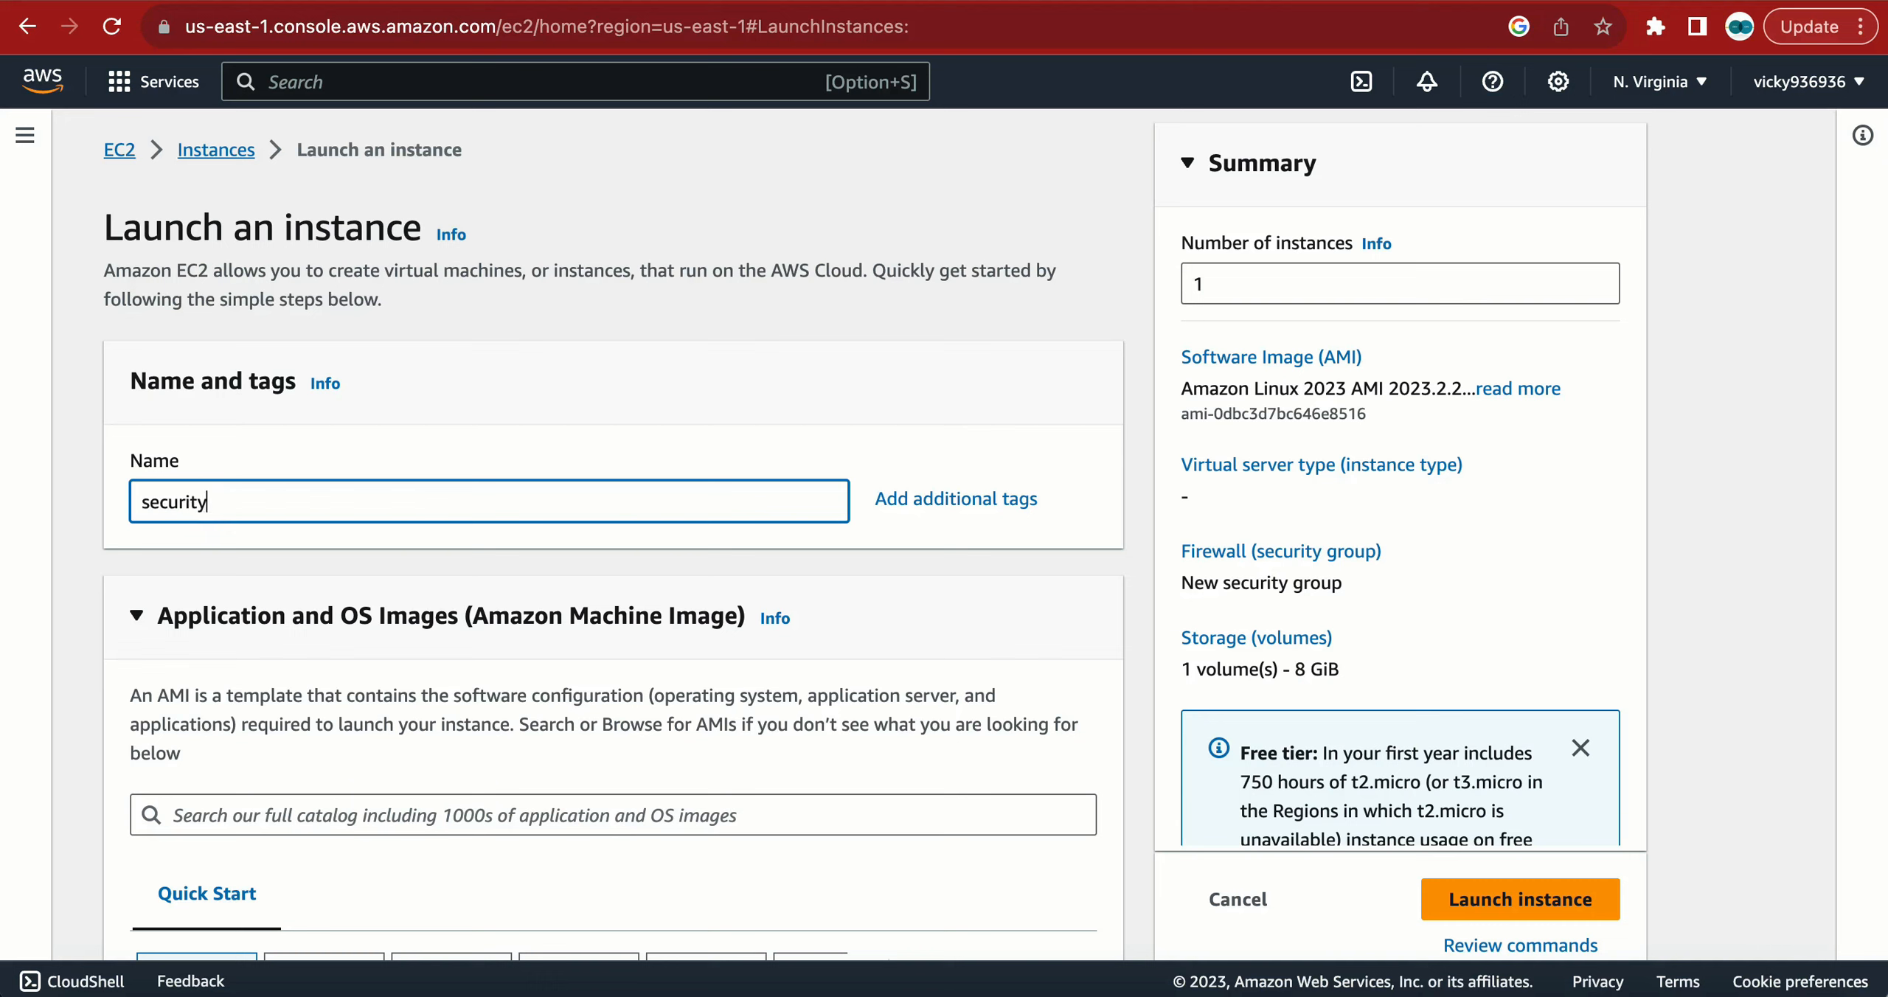
pyautogui.write('-group-demo')
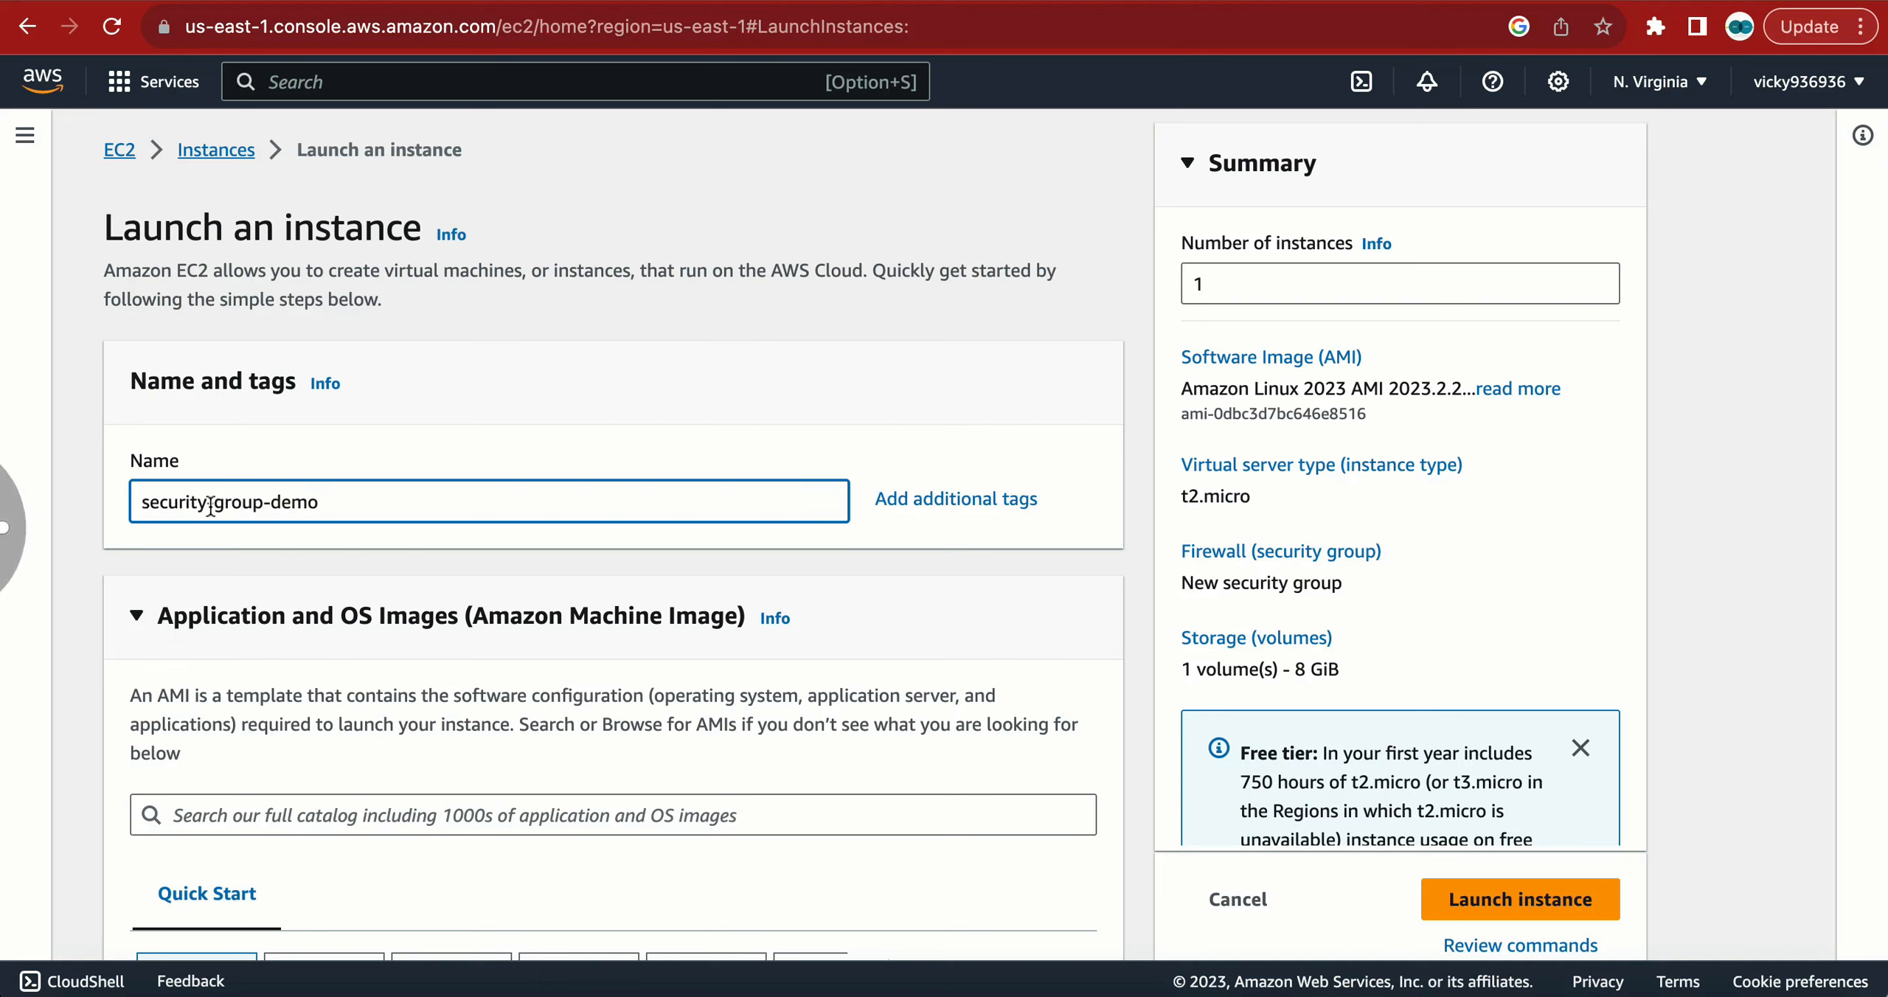
# - Choose the existing demo-linux key pair for the instance, keeping the default Amazon Linux image and t2.micro type
pyautogui.scroll(-8, 103, 433)
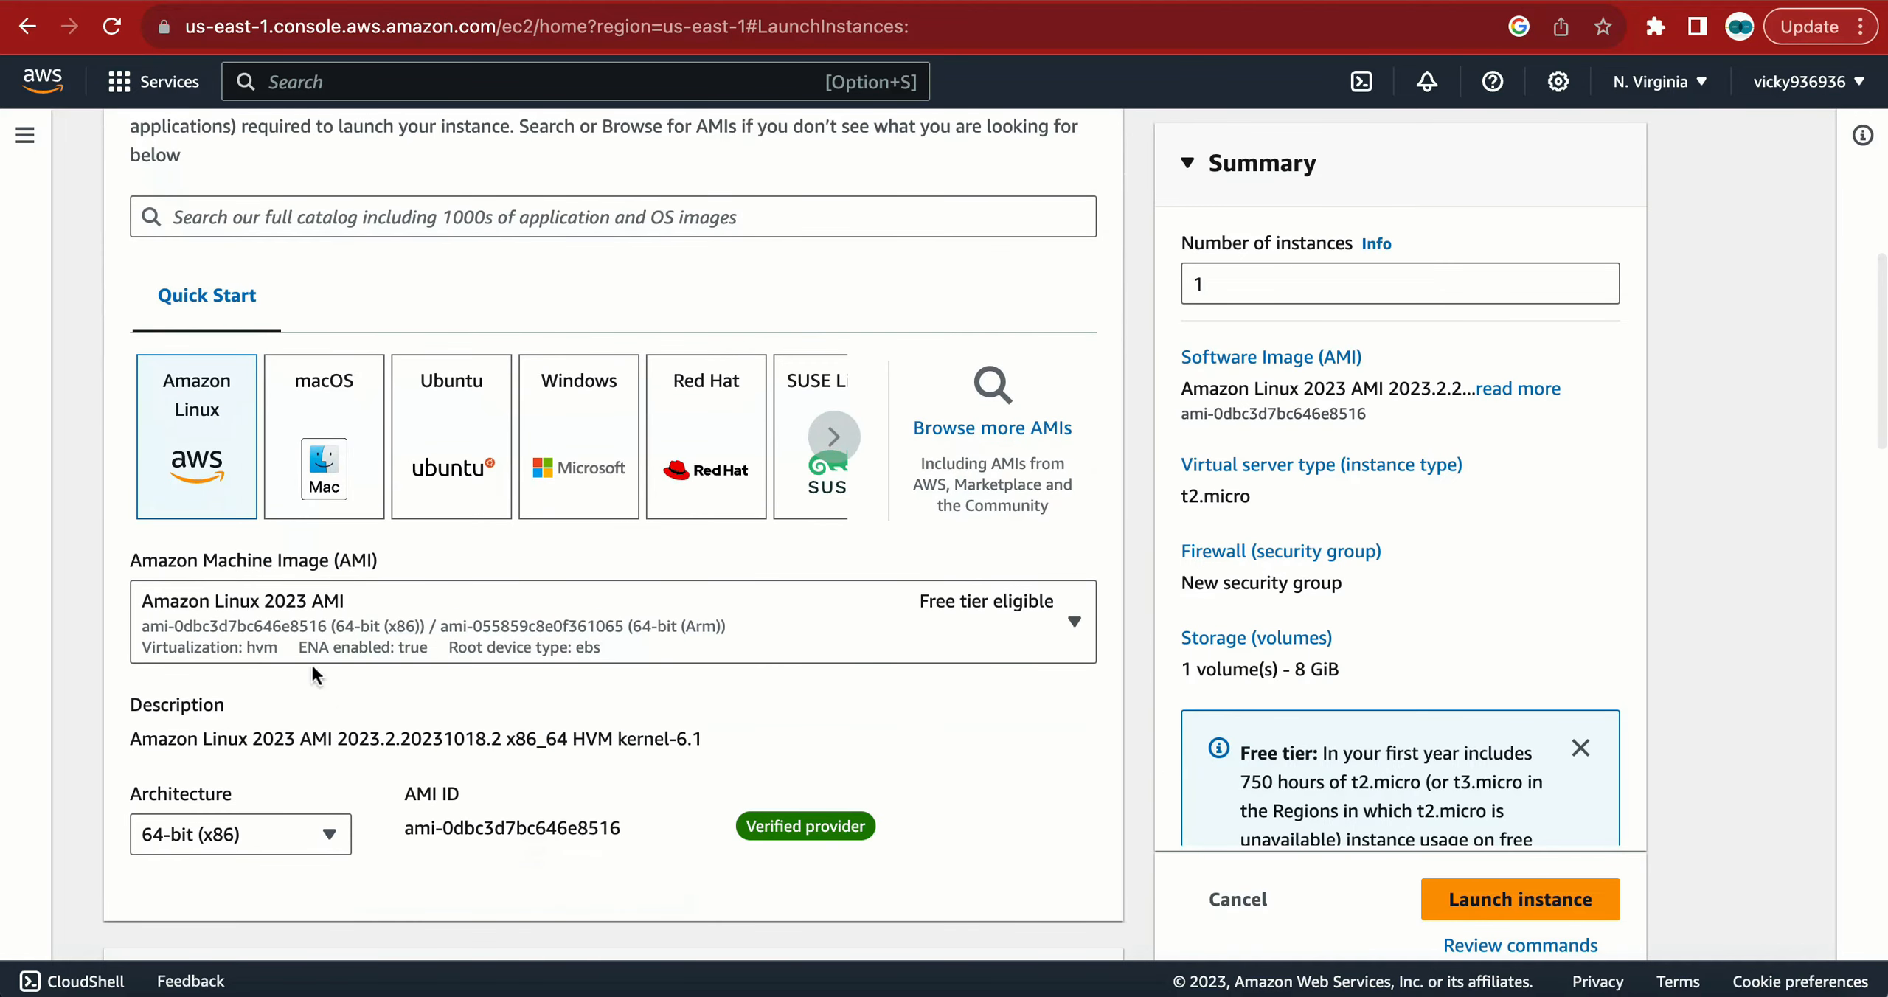
pyautogui.scroll(-3, 312, 668)
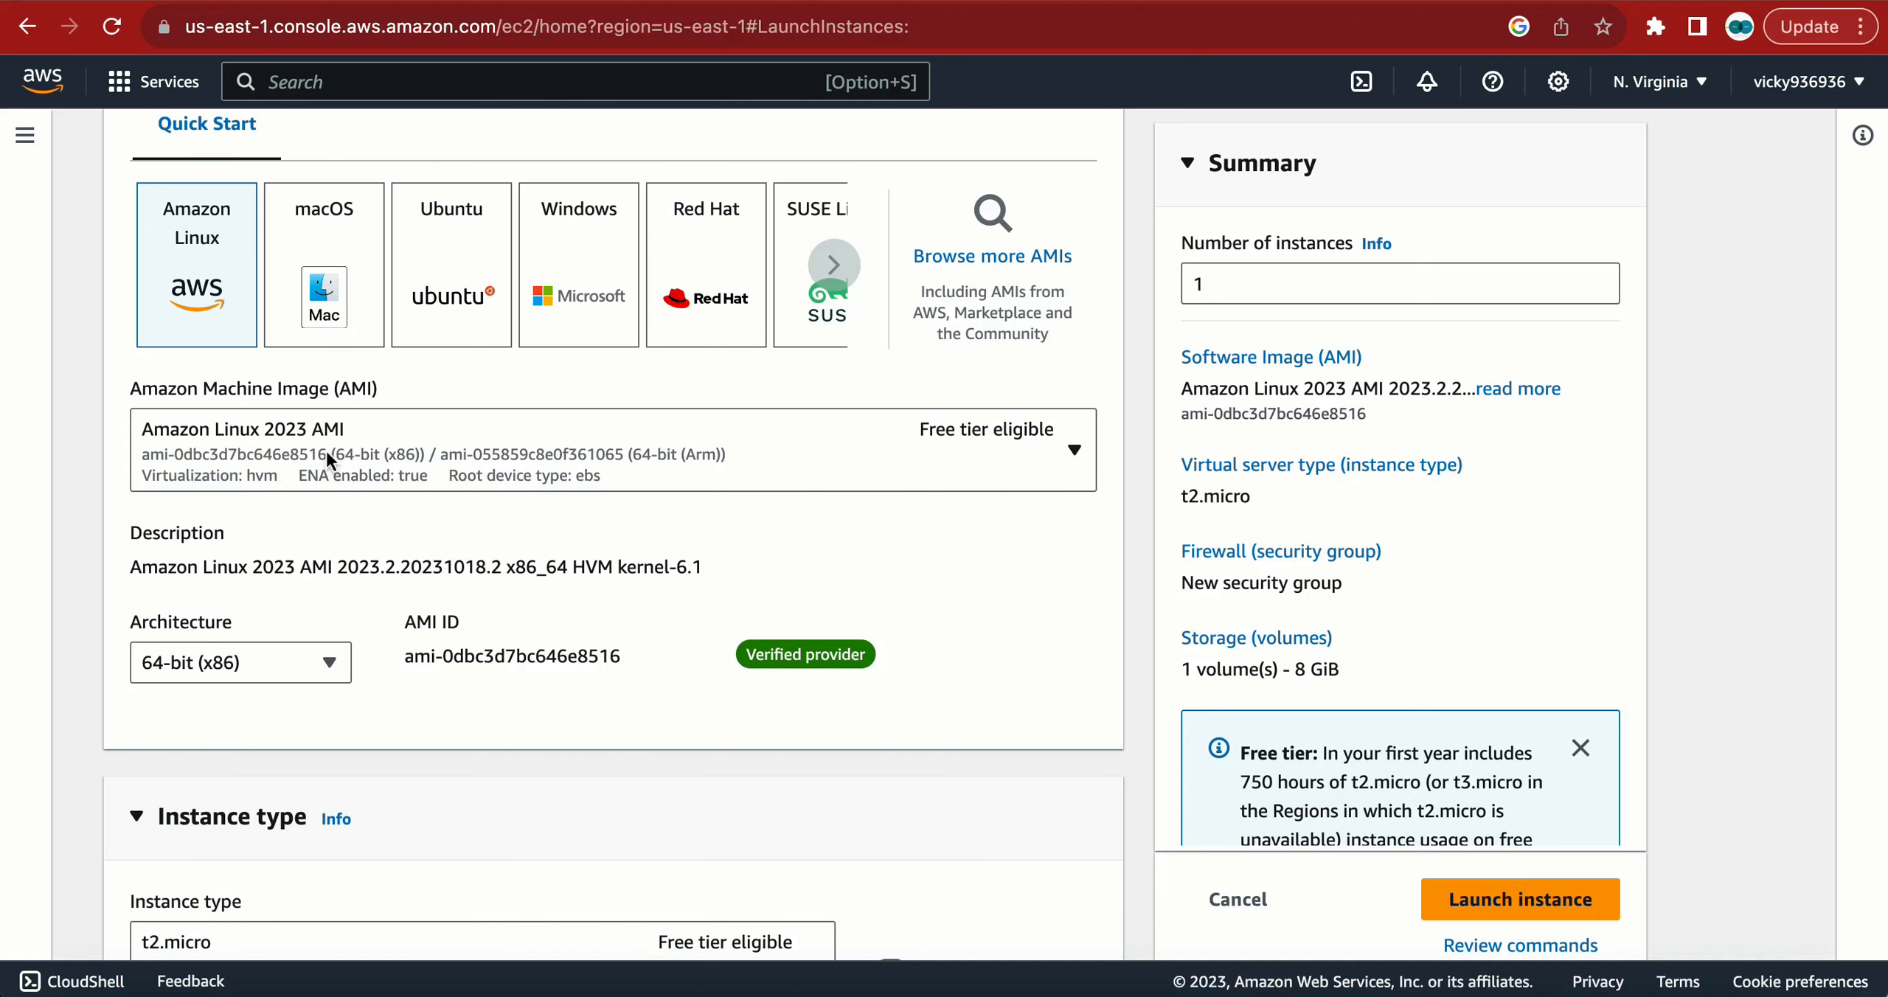
pyautogui.scroll(-6, 326, 452)
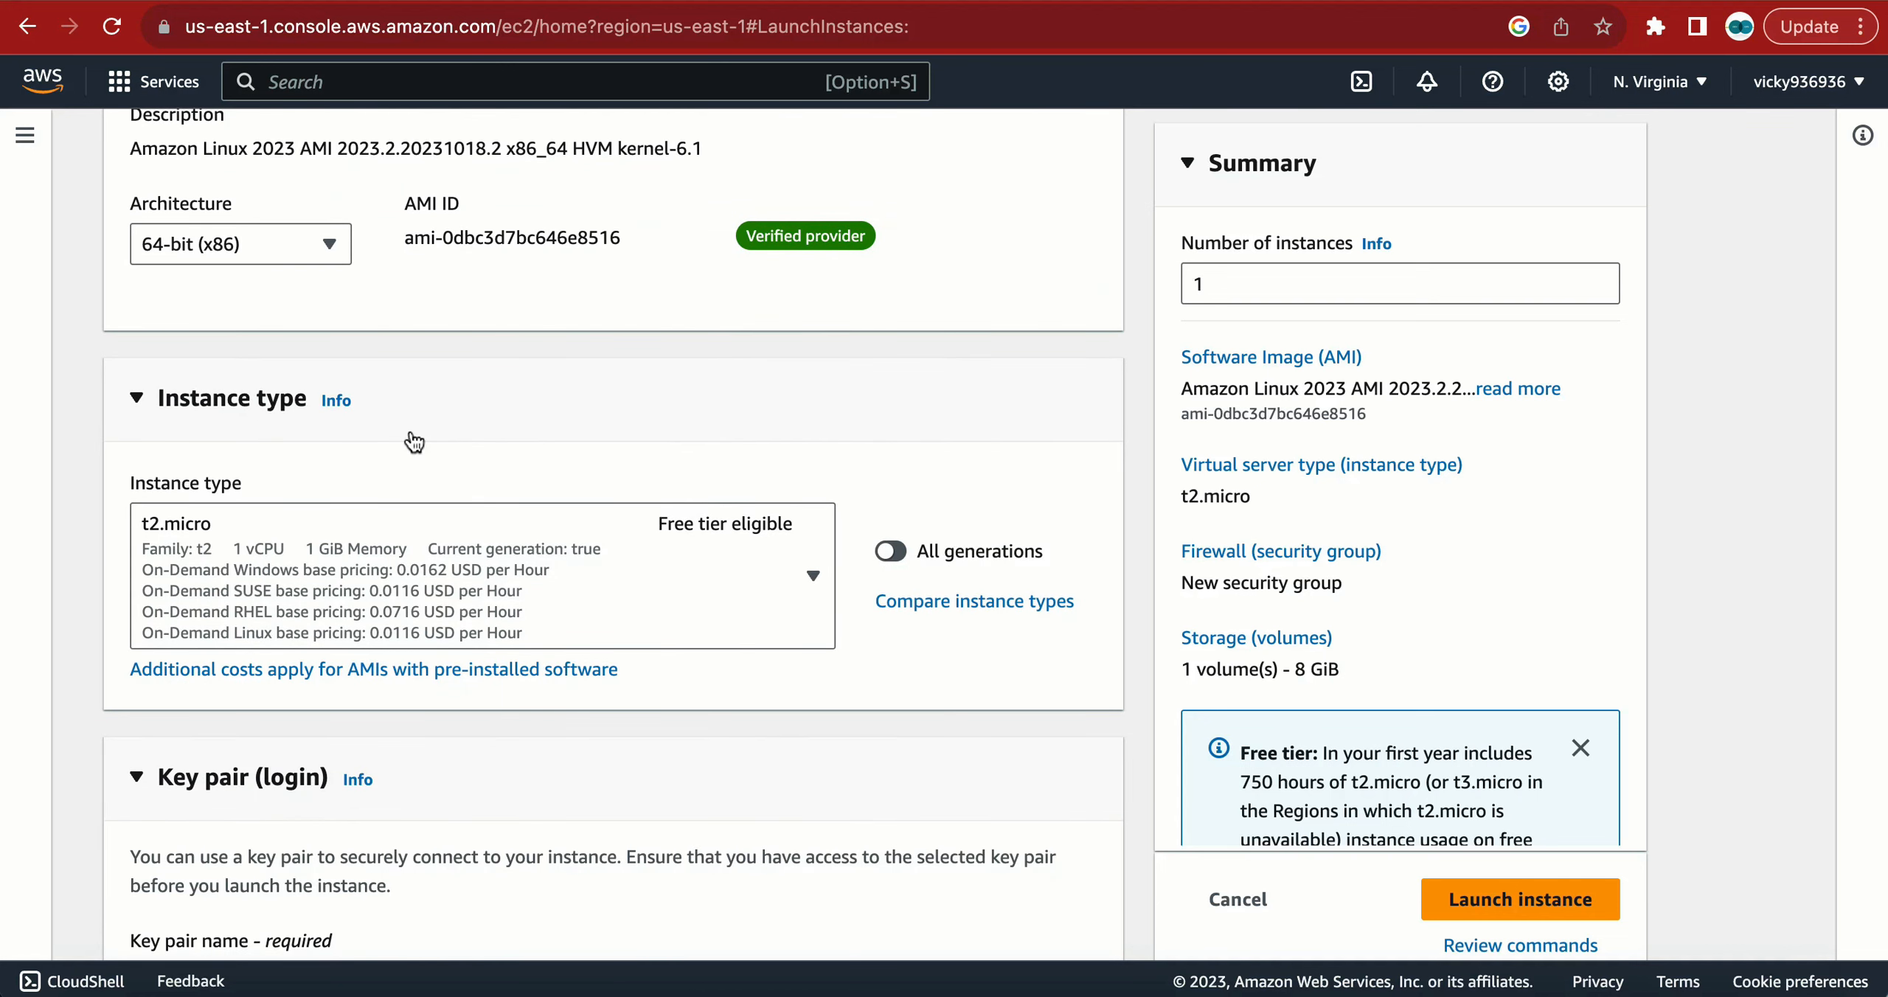
pyautogui.scroll(-6, 524, 612)
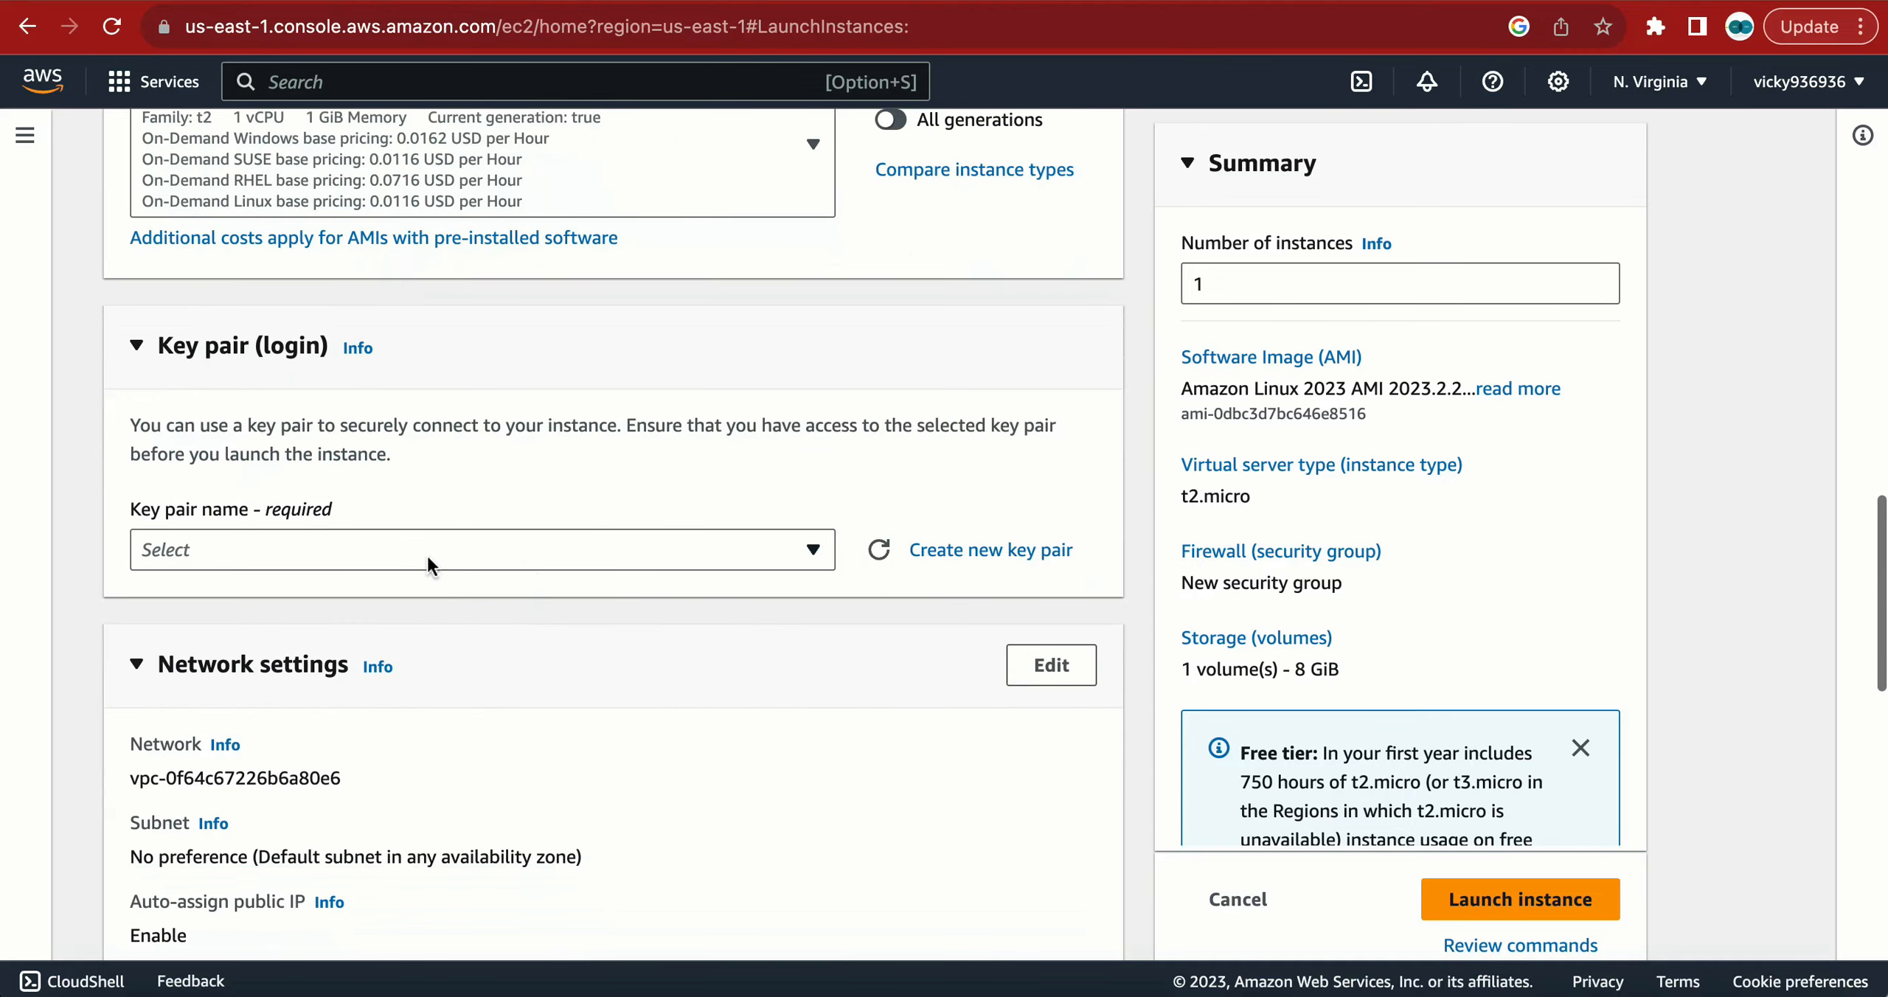
pyautogui.click(431, 564)
pyautogui.click(239, 677)
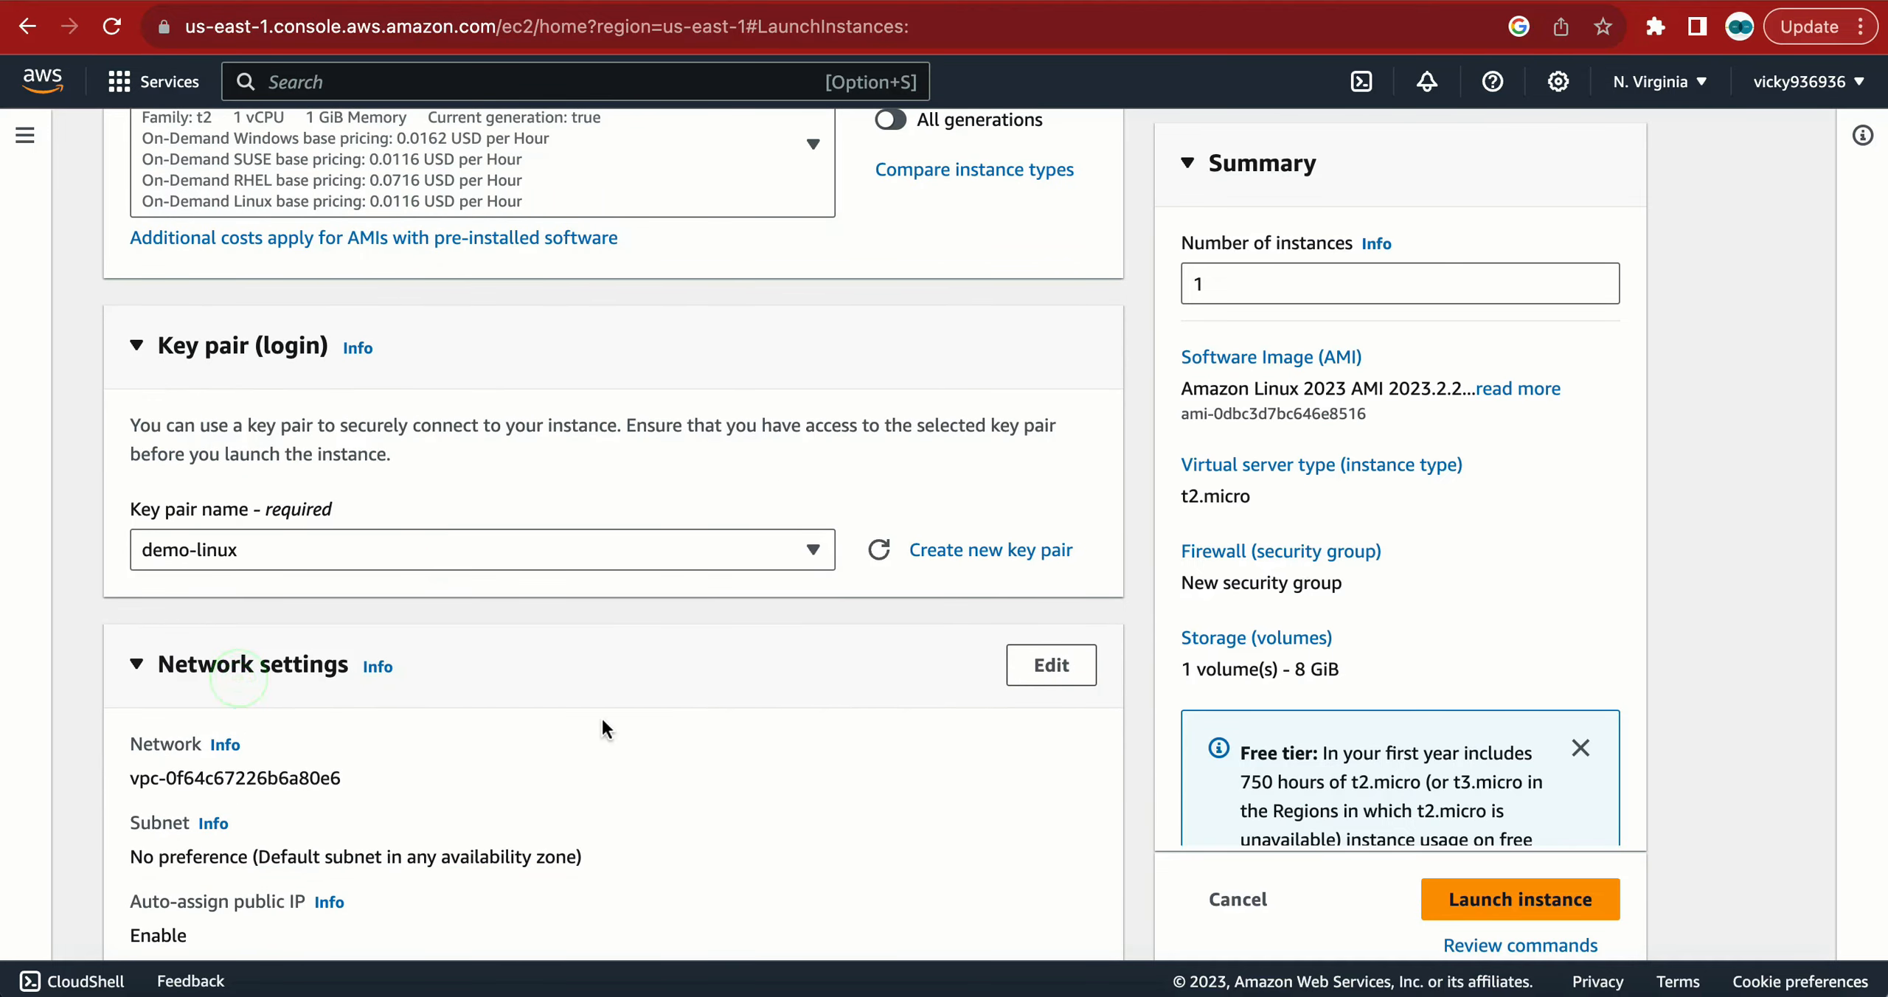
# - Review the default network, firewall and storage settings, and launch the instance
pyautogui.scroll(-5, 602, 729)
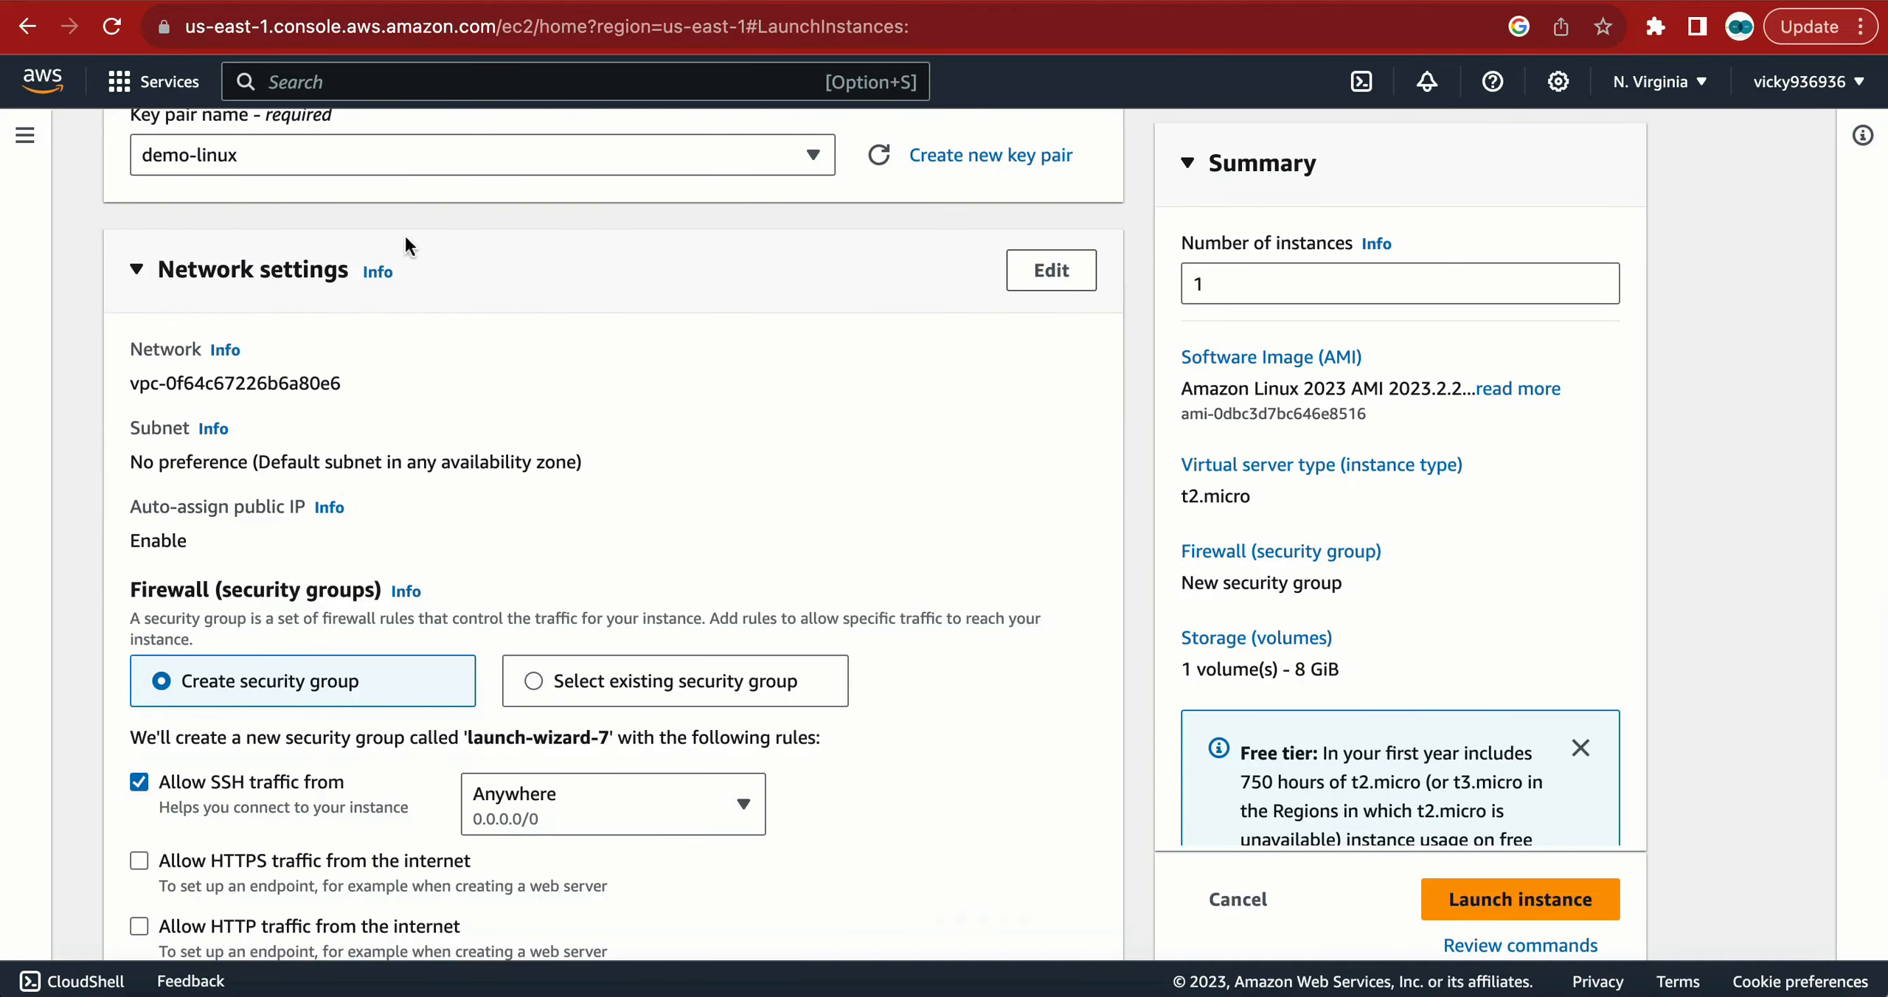
pyautogui.scroll(-2, 736, 565)
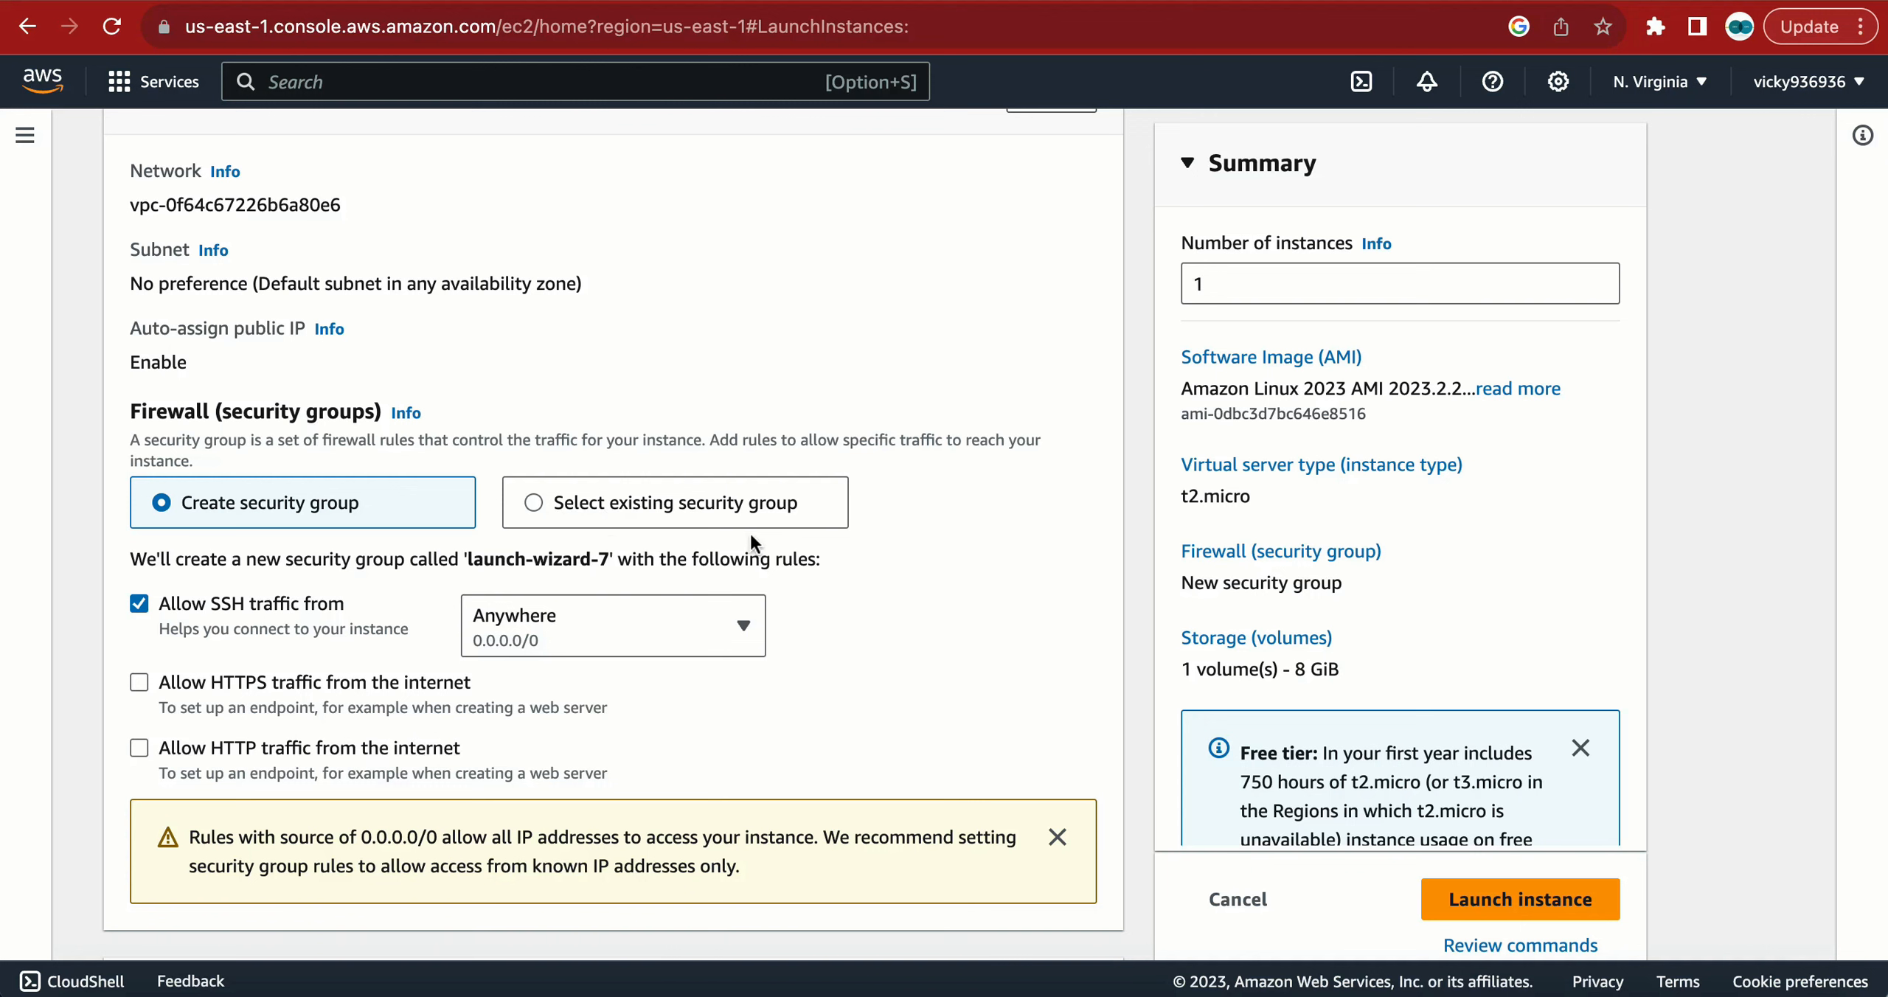
pyautogui.scroll(-2, 301, 514)
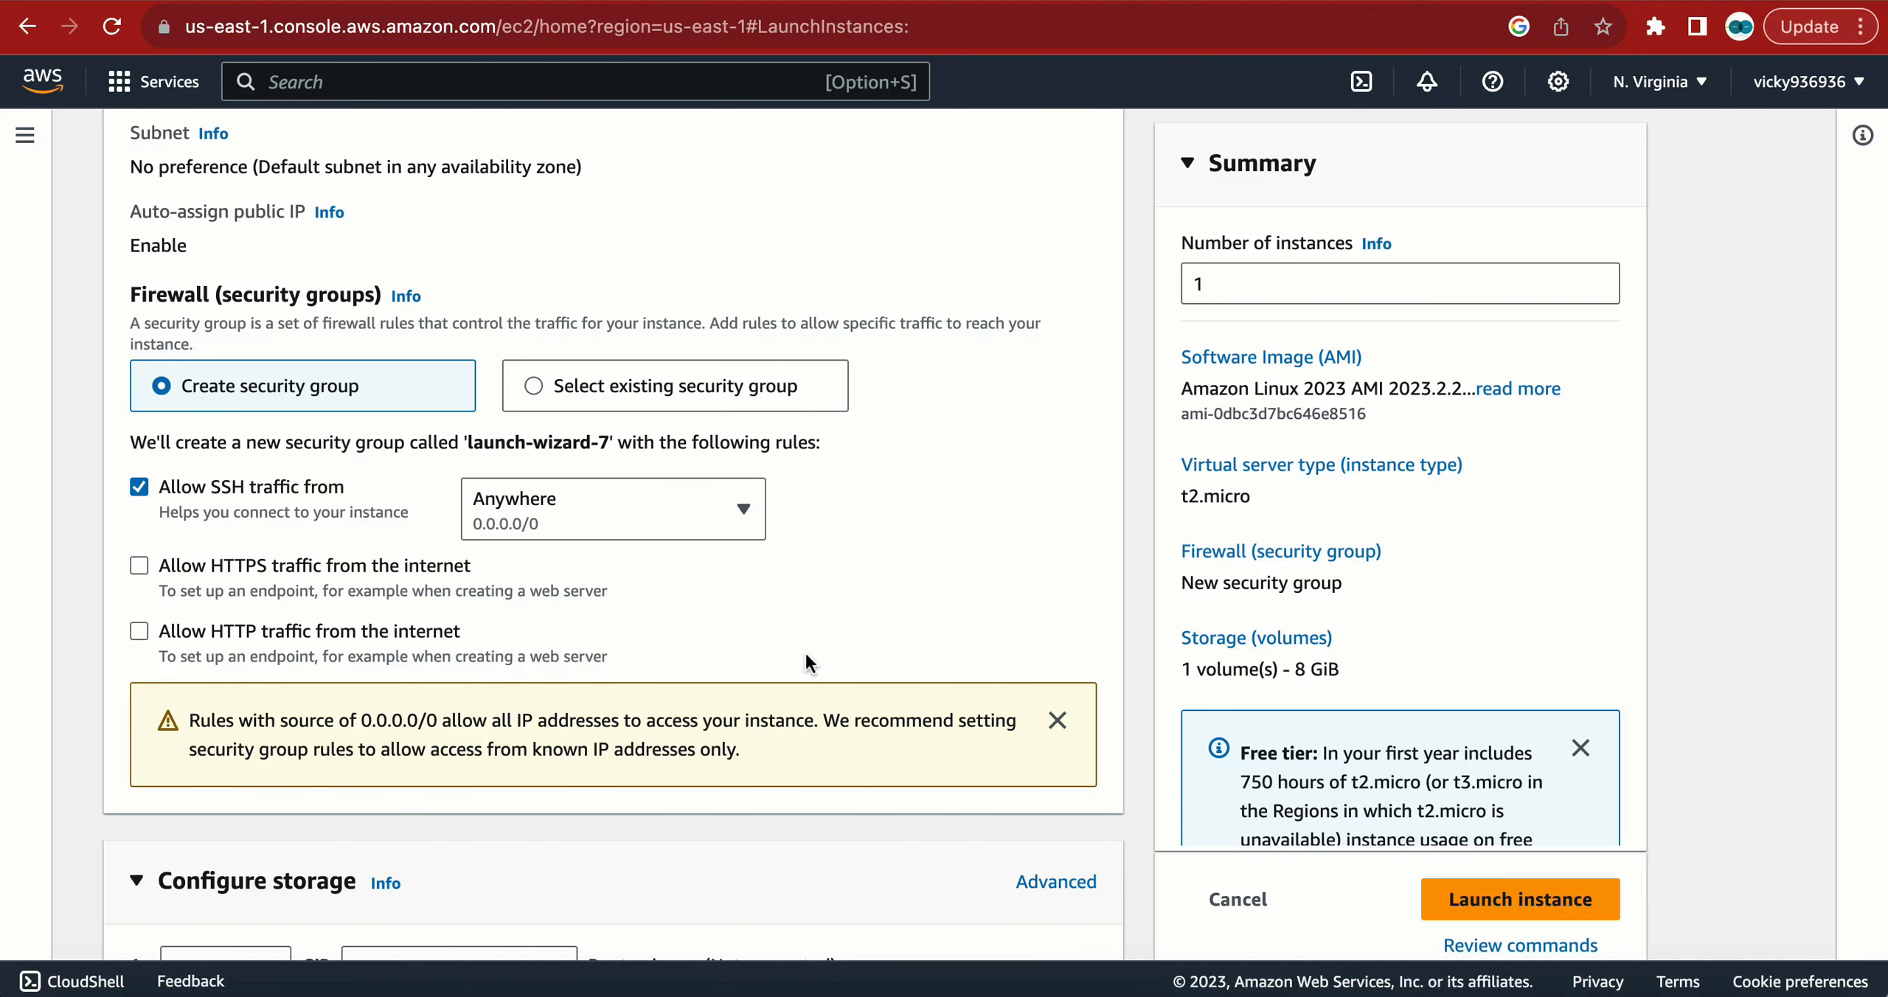
pyautogui.scroll(-5, 923, 641)
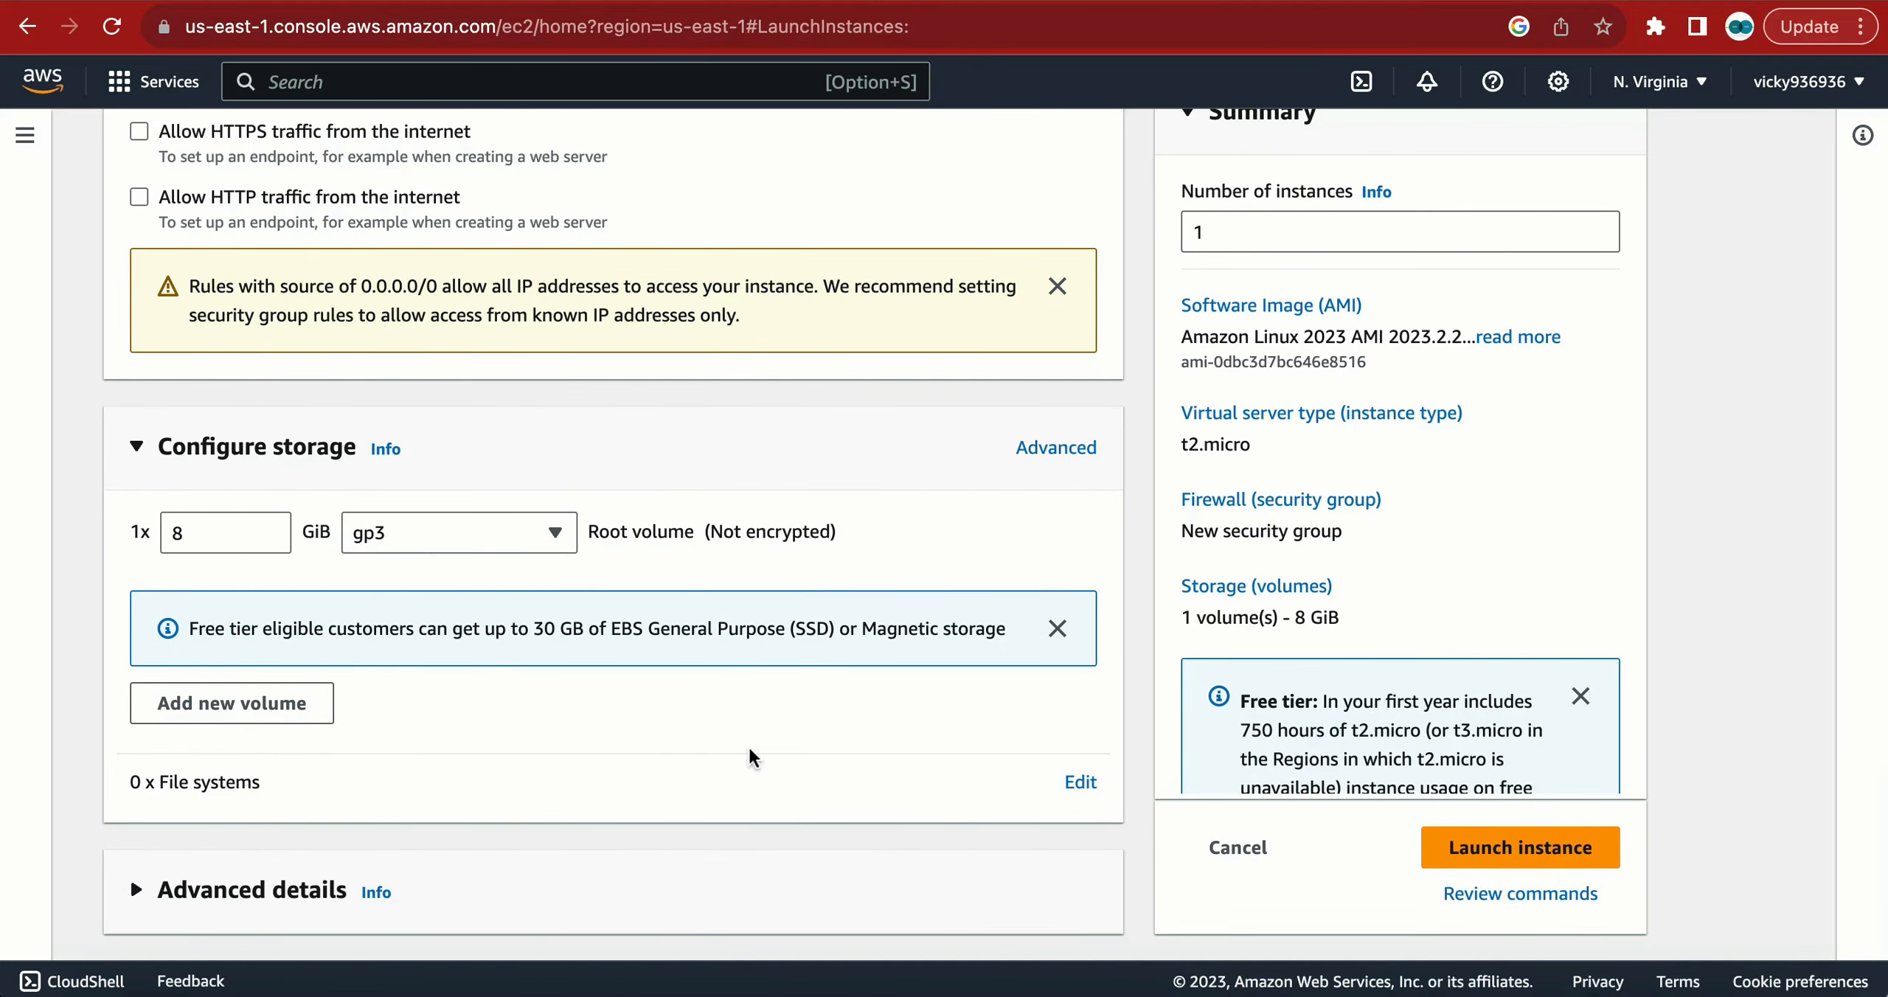
pyautogui.click(1514, 852)
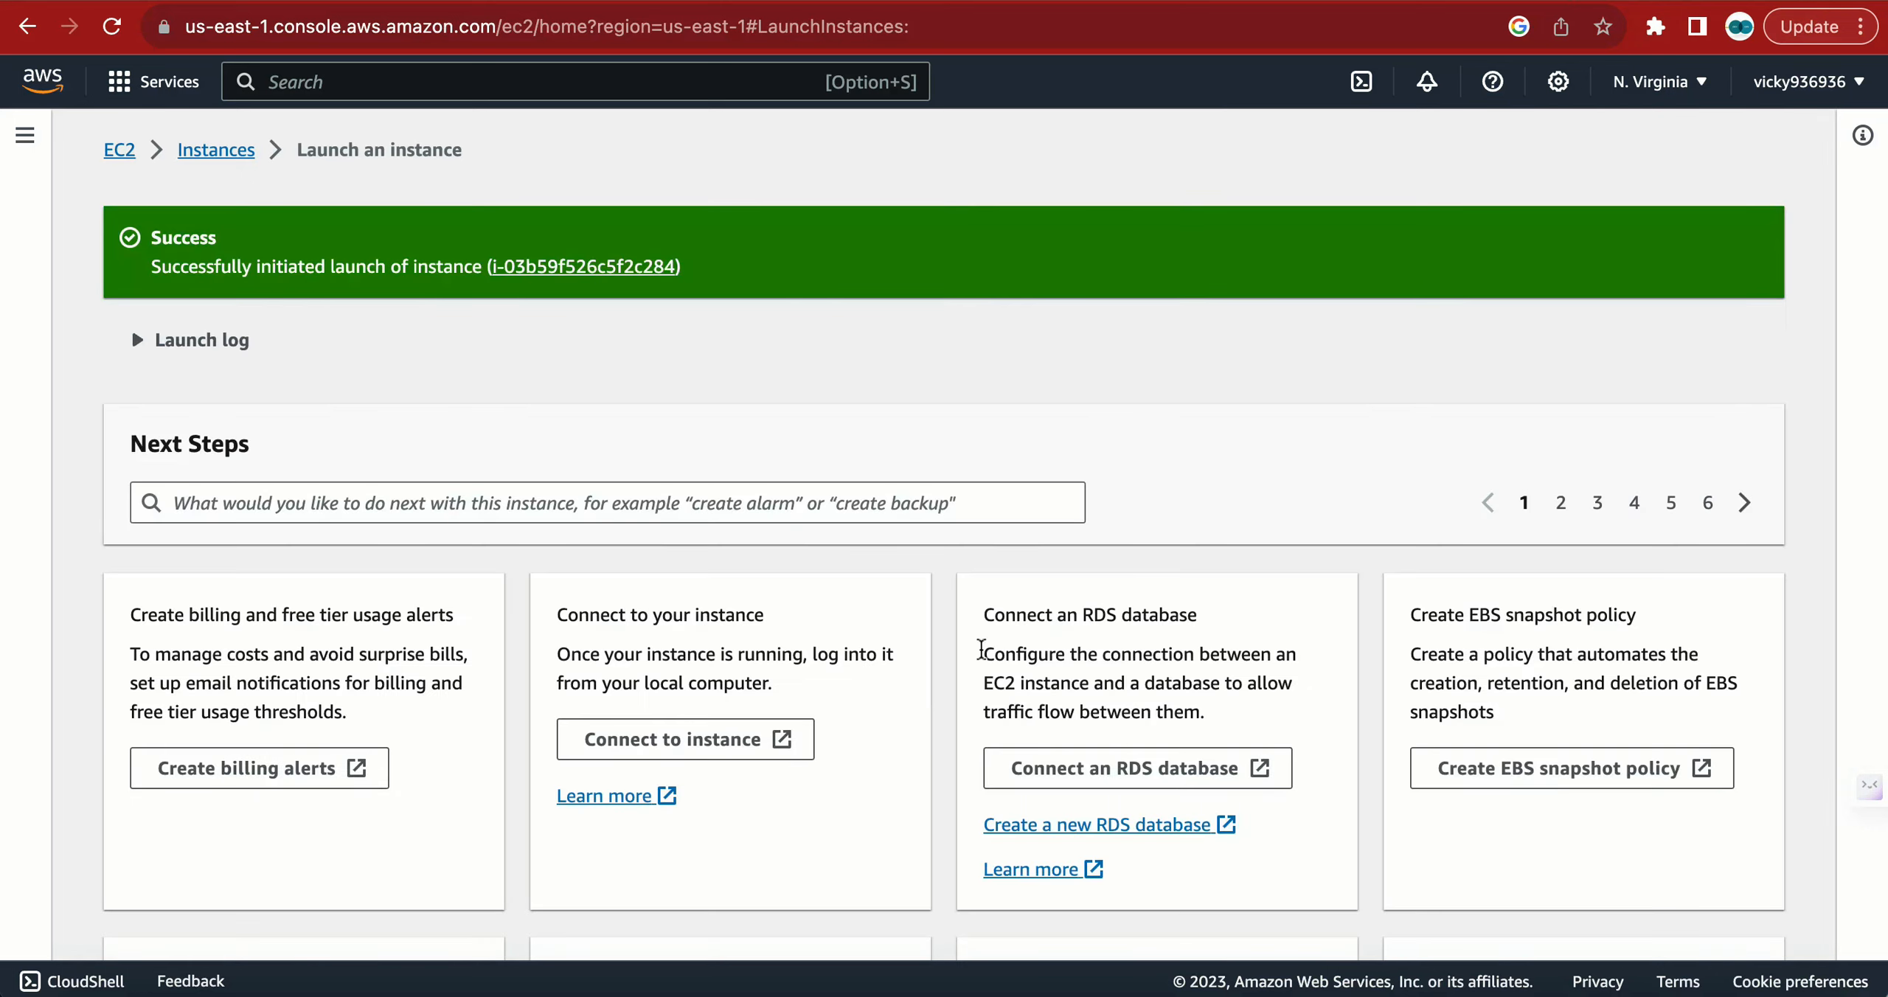
# - Select the launched instance in the instances list and open its launch-wizard-7 security group in a new browser tab
pyautogui.click(566, 267)
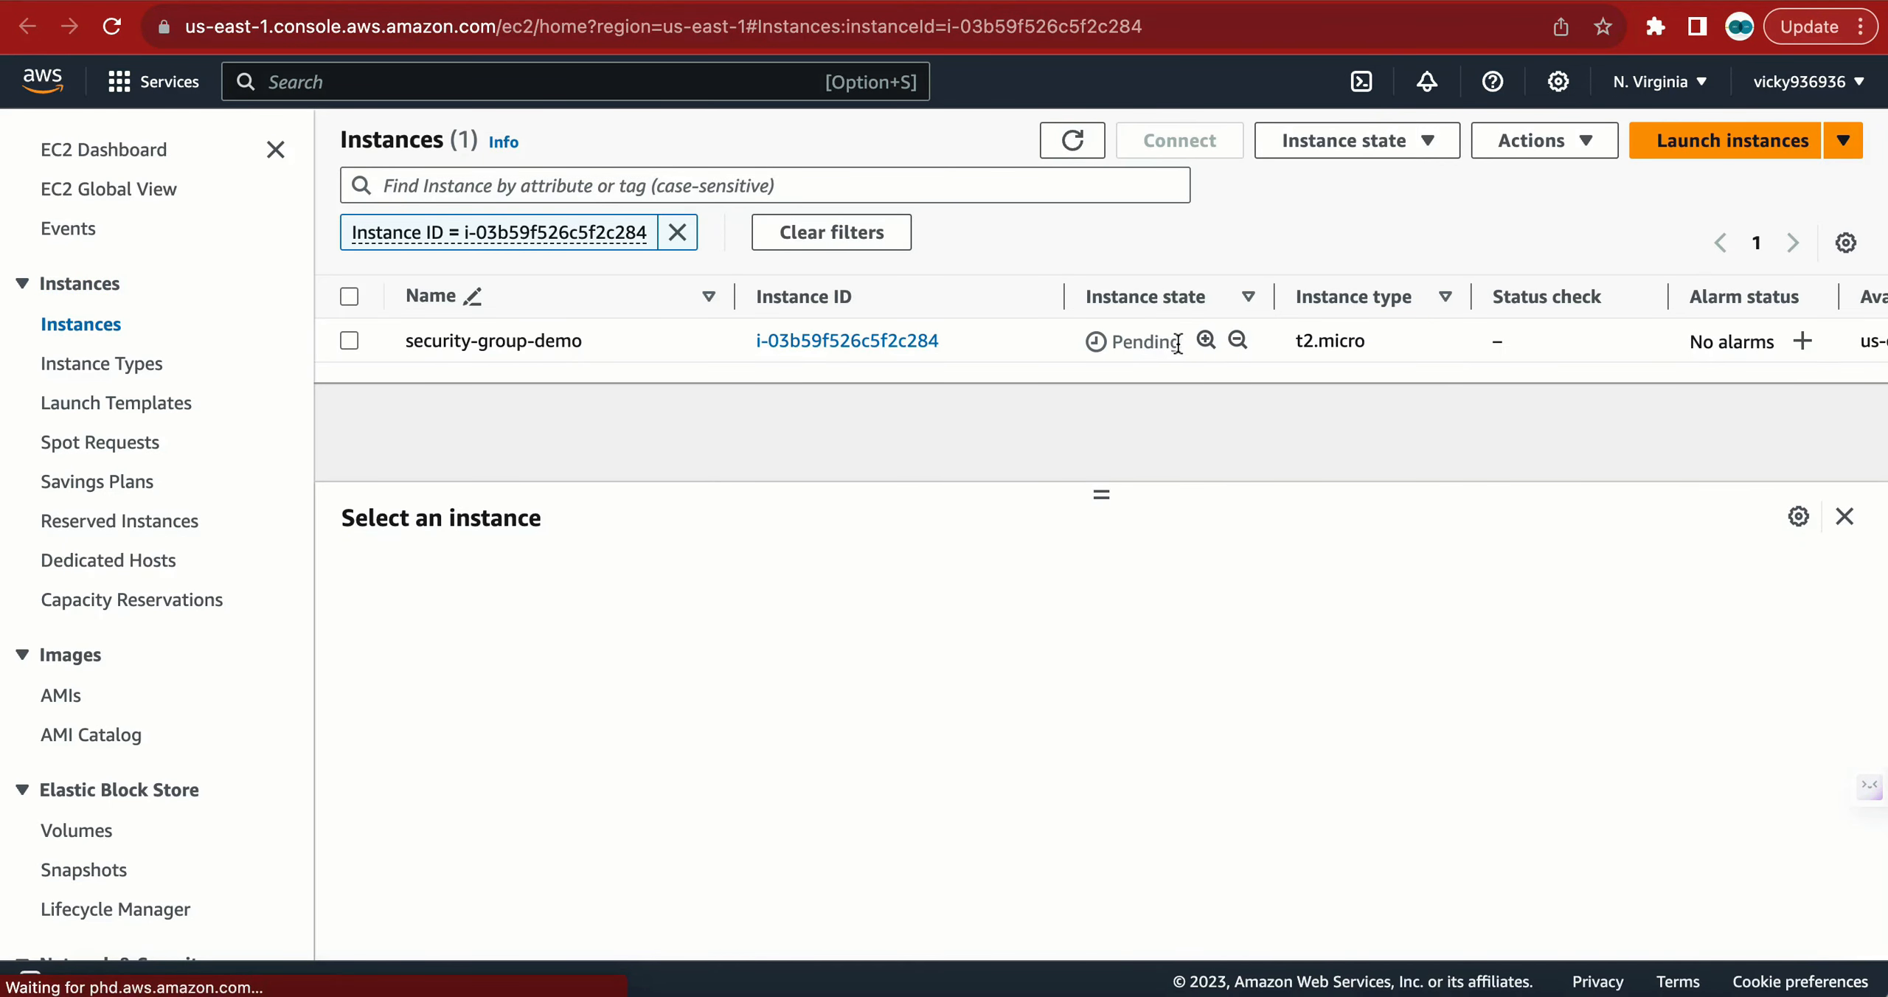
pyautogui.moveTo(1179, 341); pyautogui.dragTo(1126, 340)
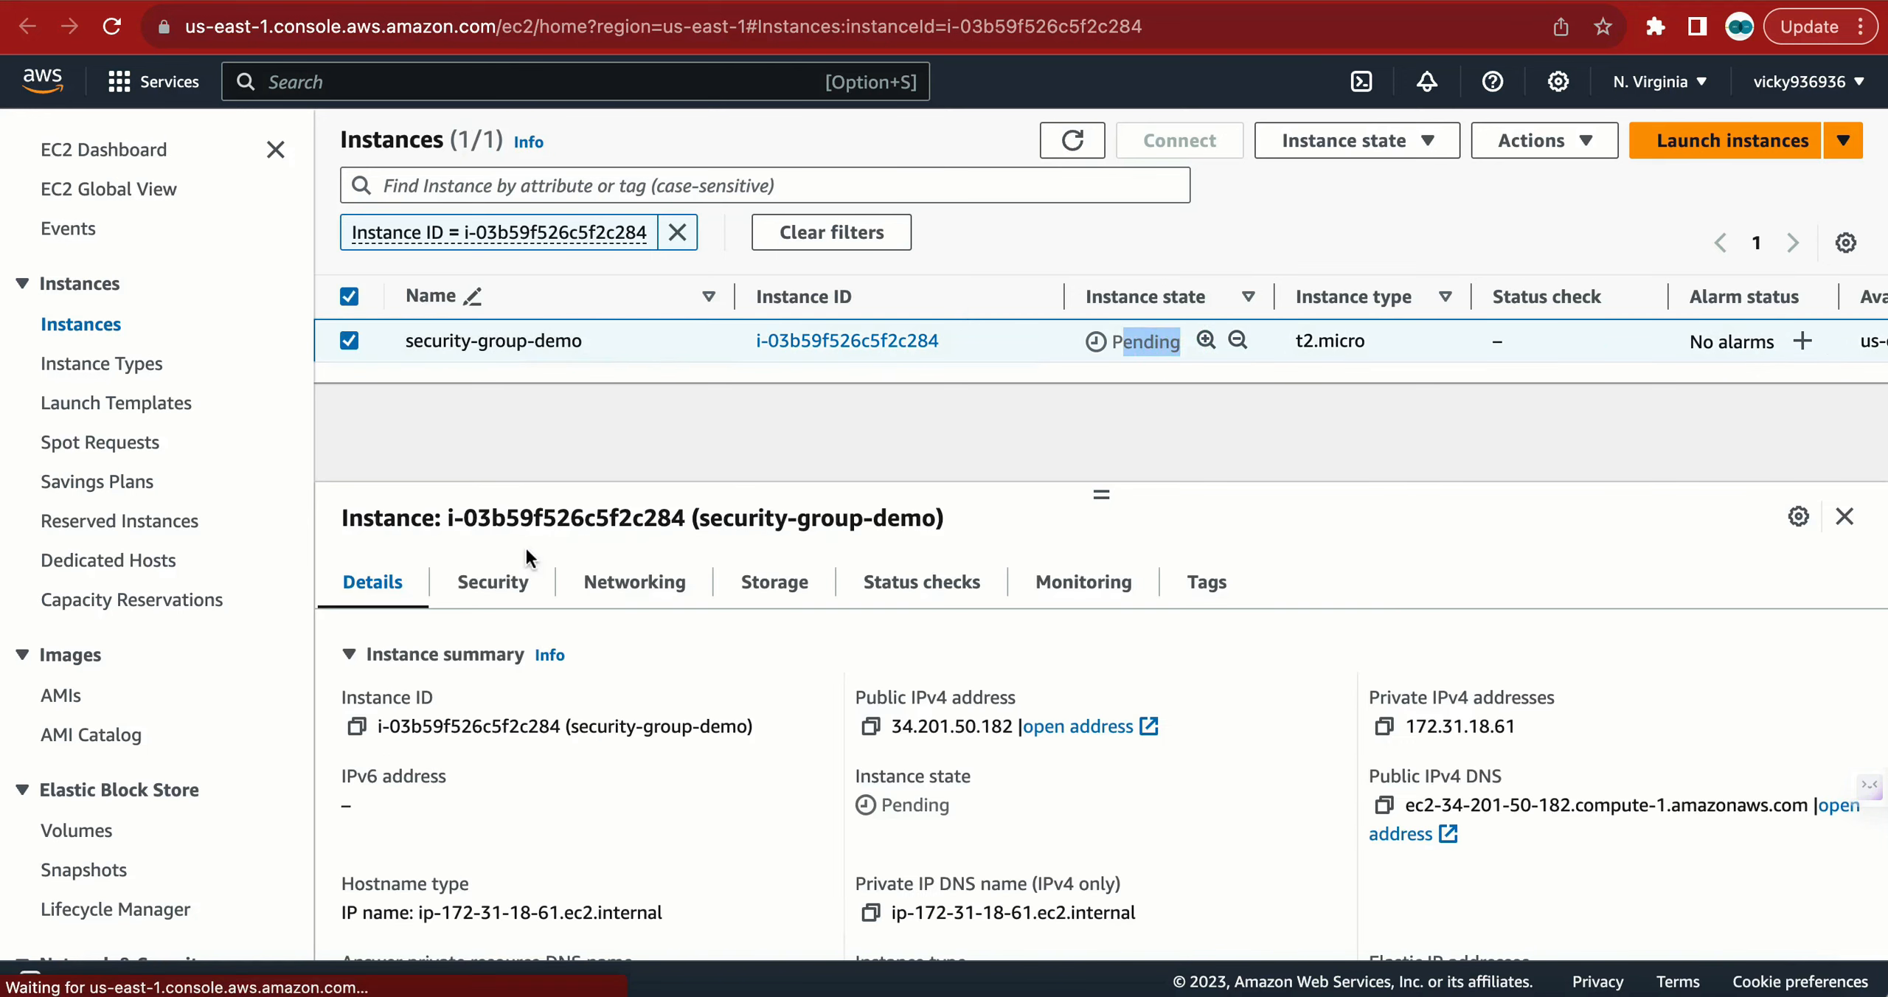
pyautogui.click(493, 584)
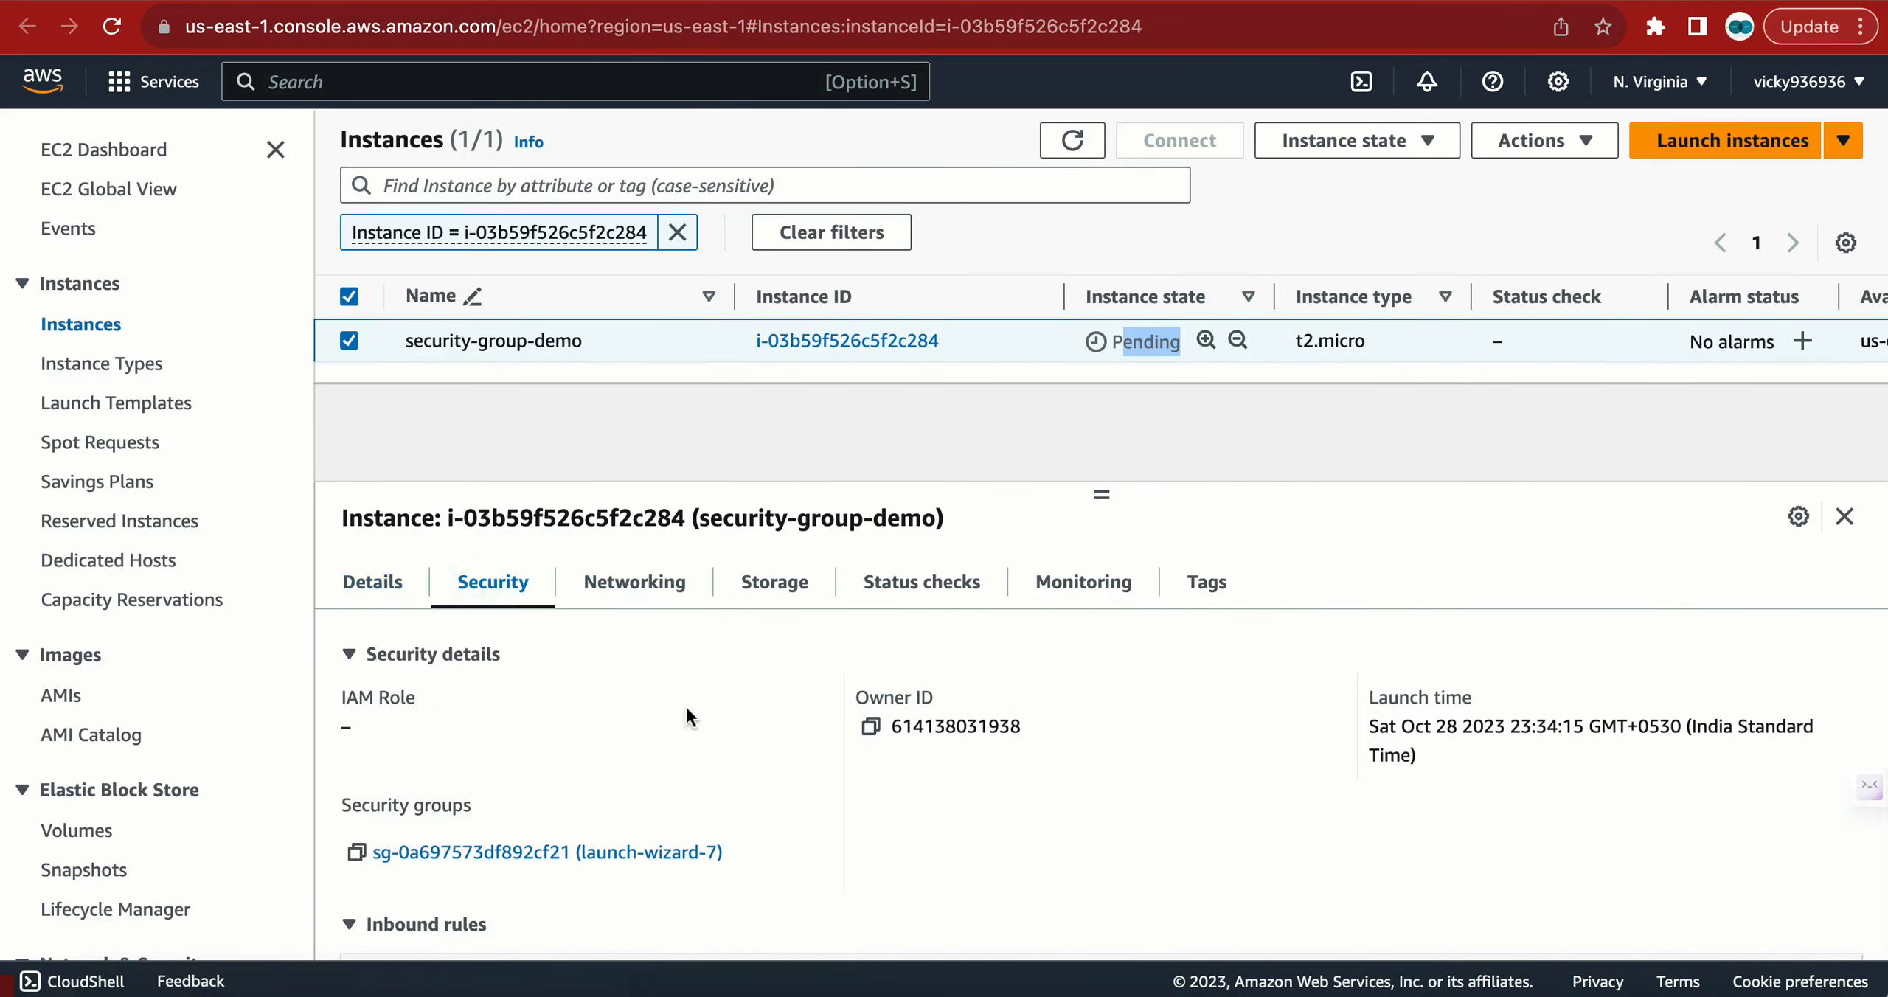
pyautogui.scroll(-2, 860, 693)
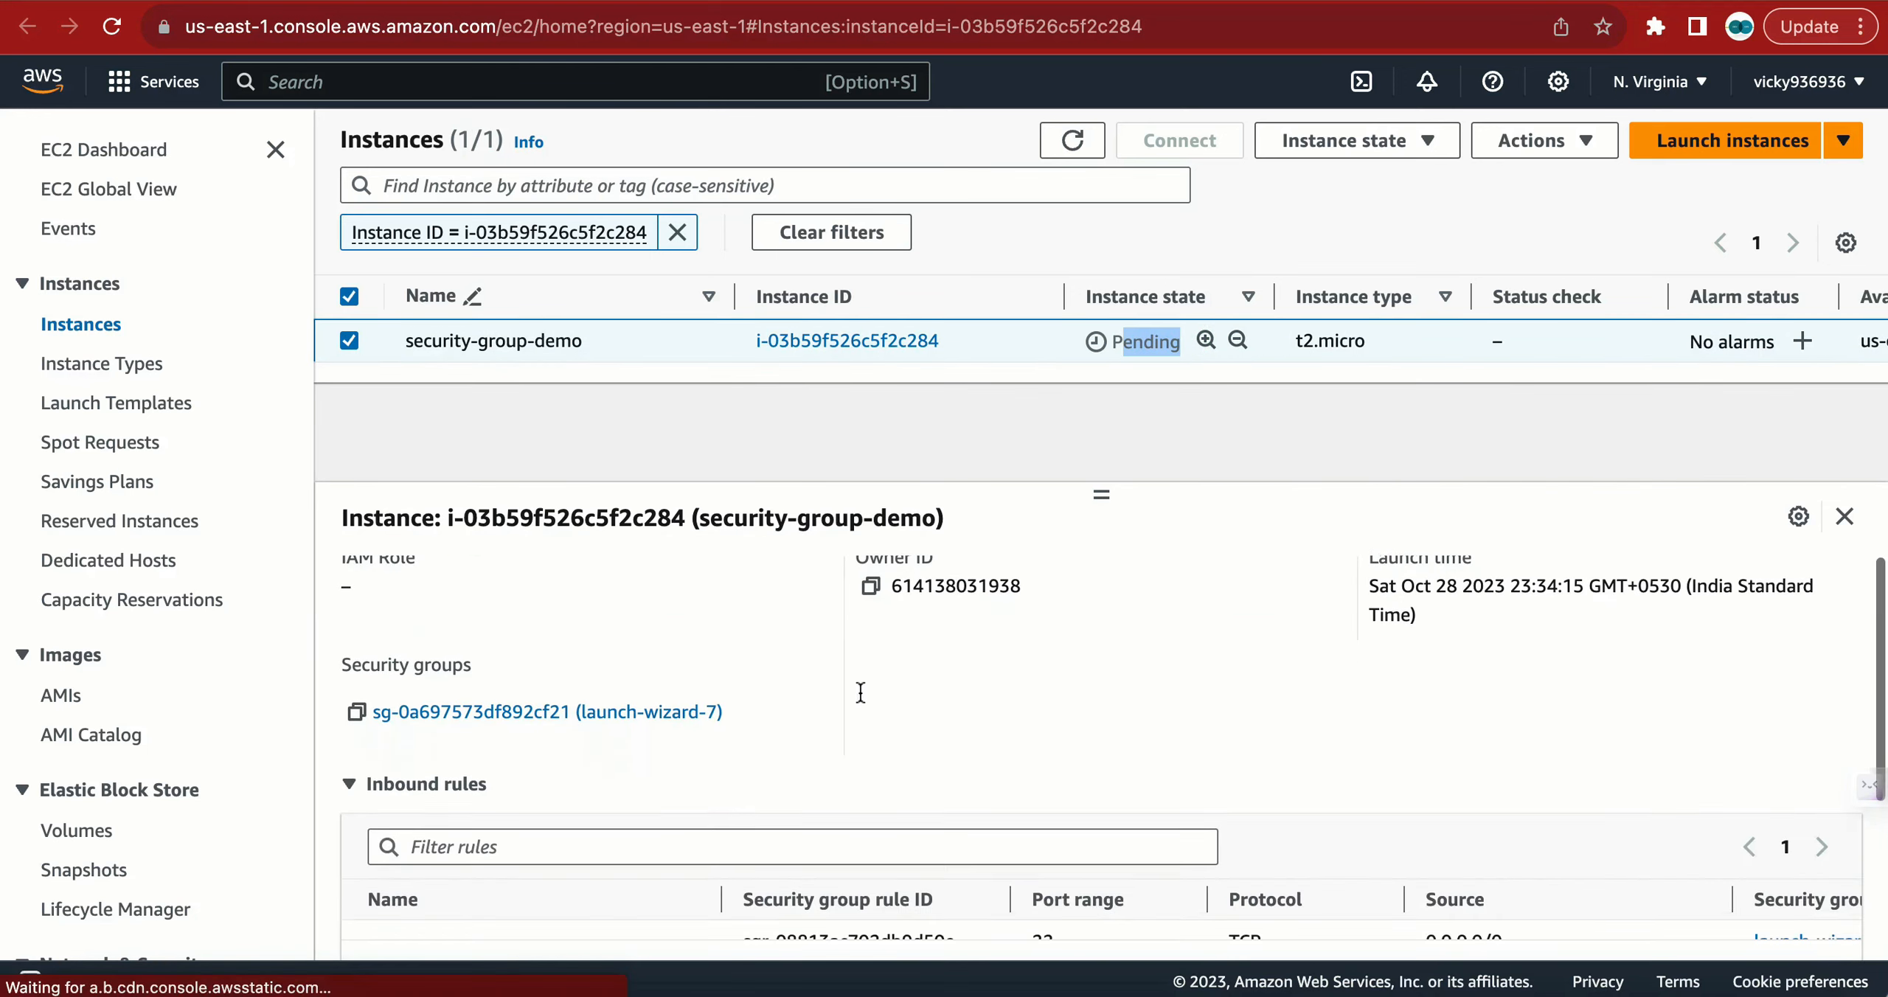
pyautogui.rightClick(472, 721)
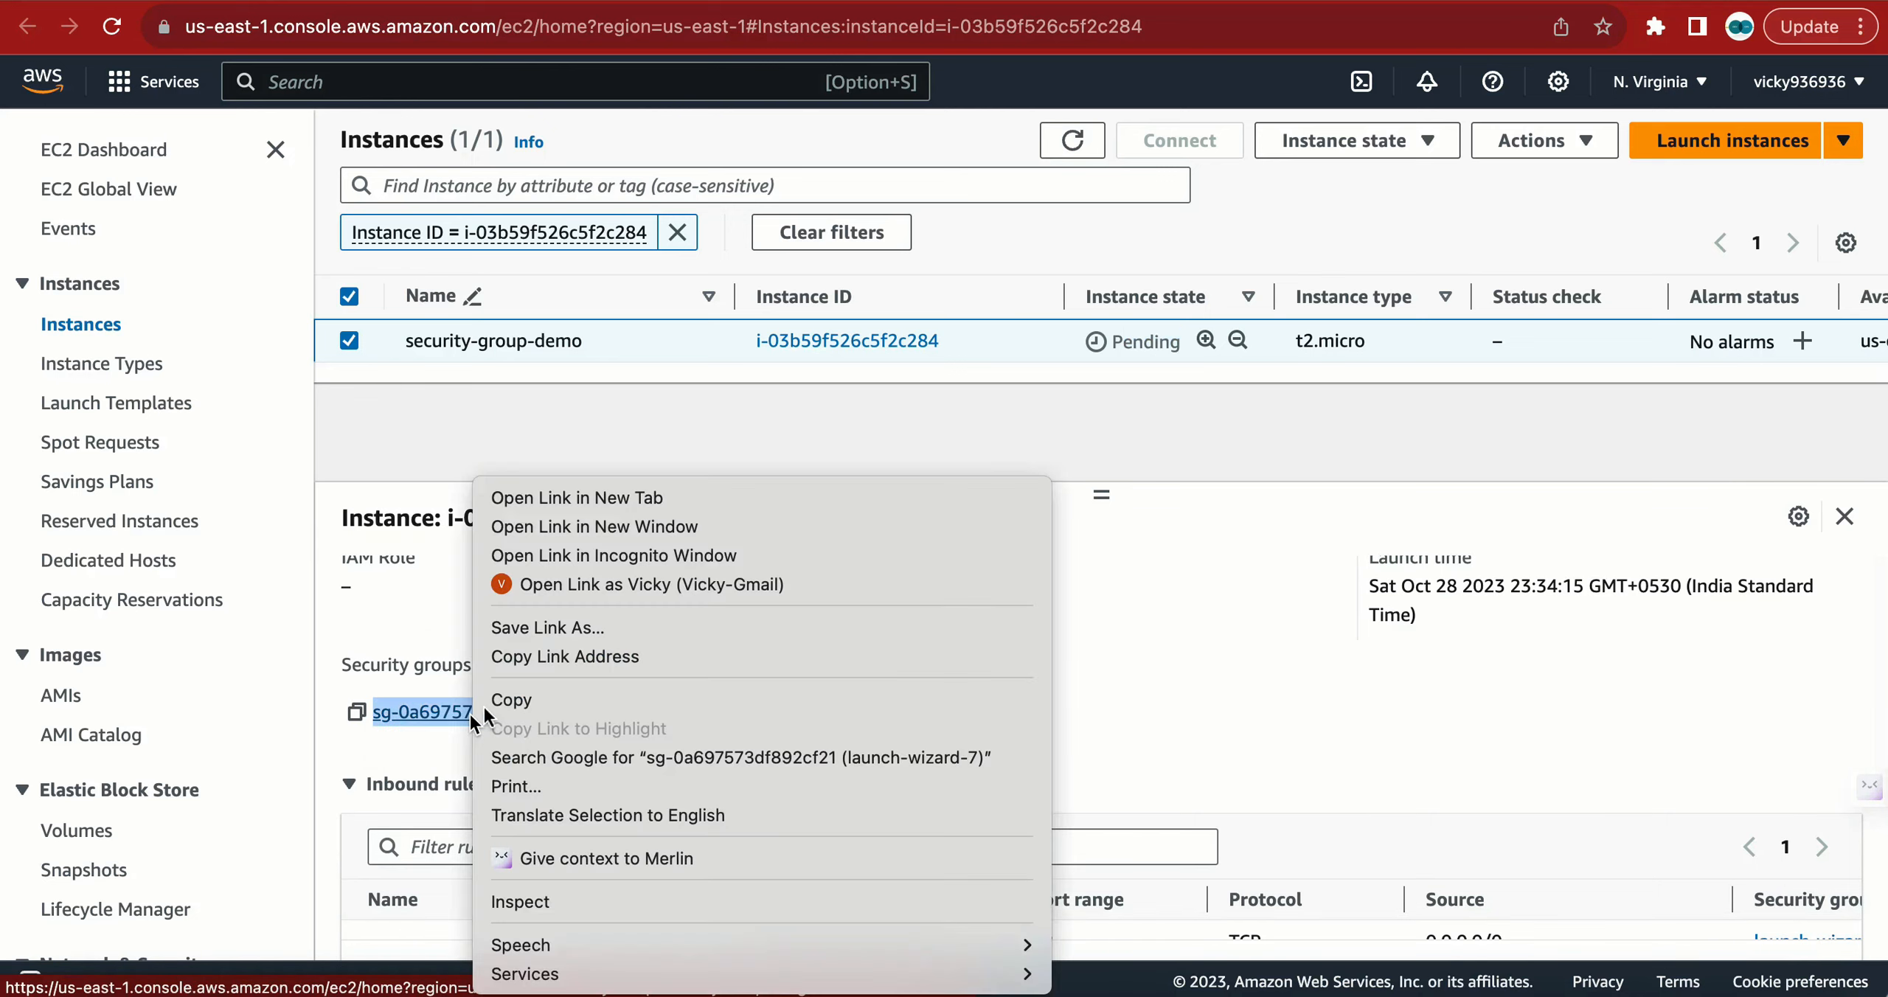
pyautogui.click(566, 502)
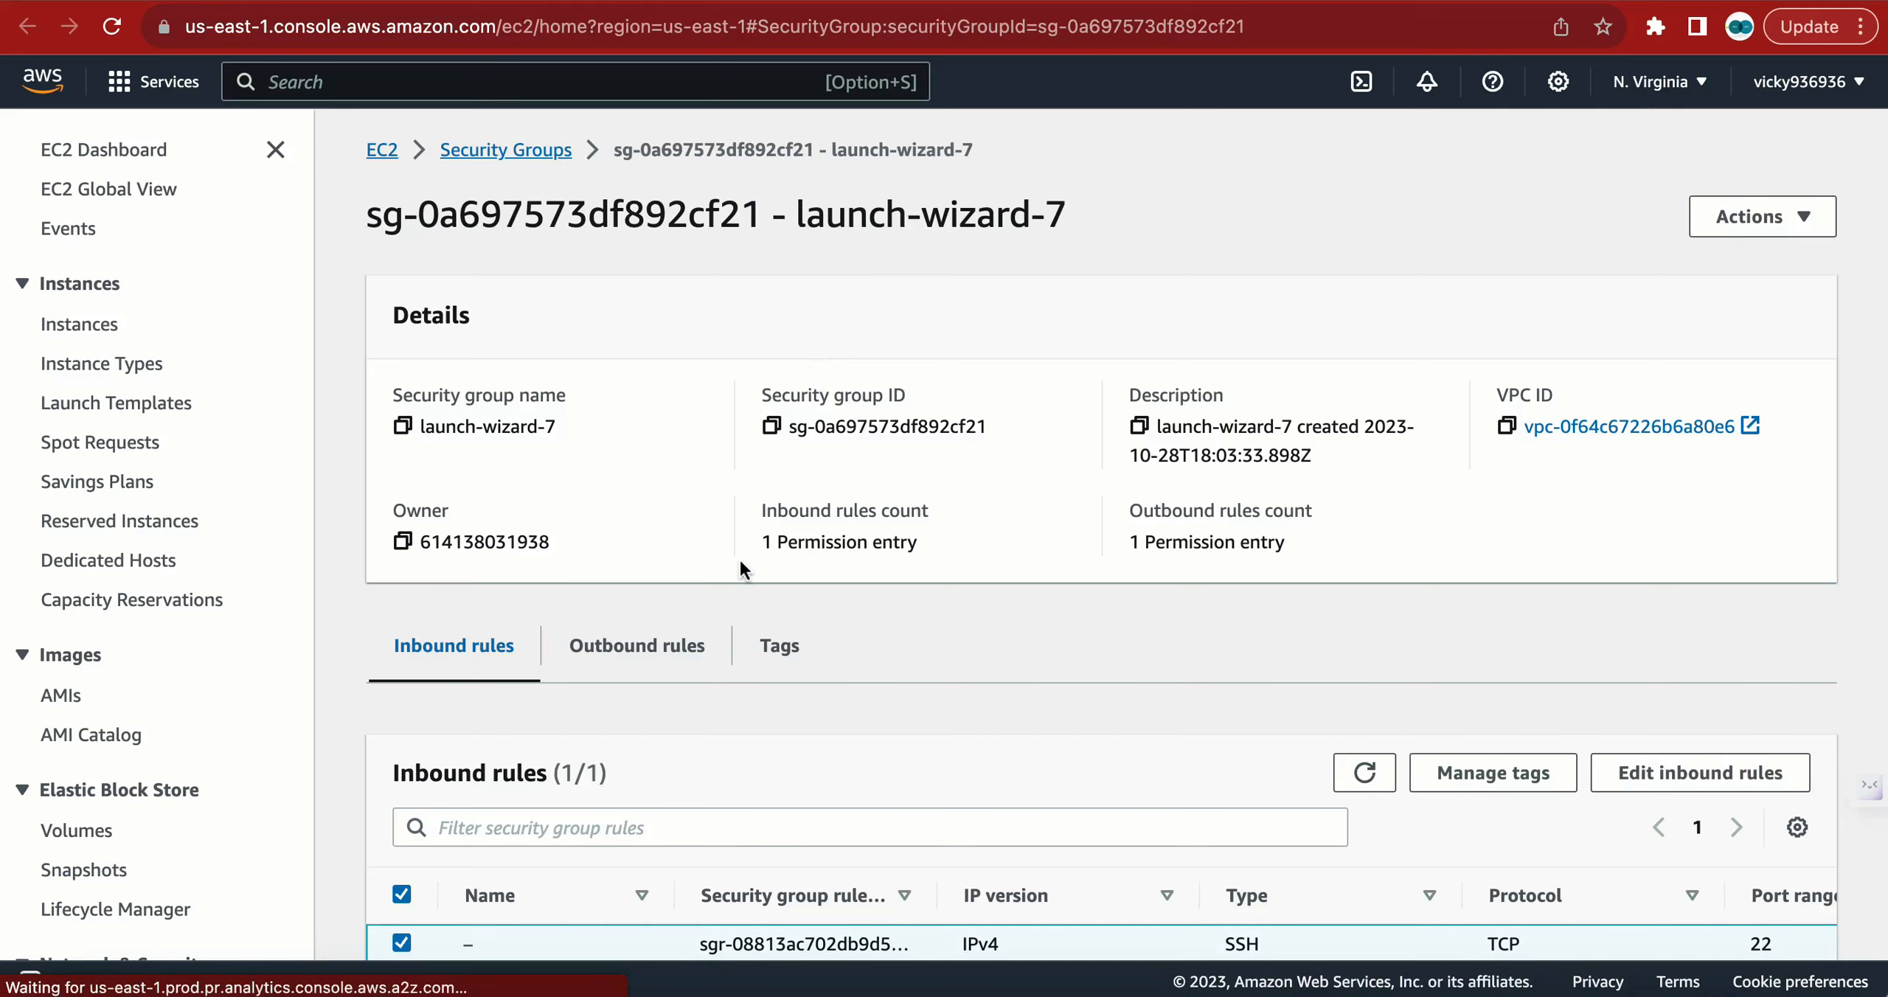
# - Examine the security group's outbound rules and its inbound rules
pyautogui.scroll(-1, 738, 558)
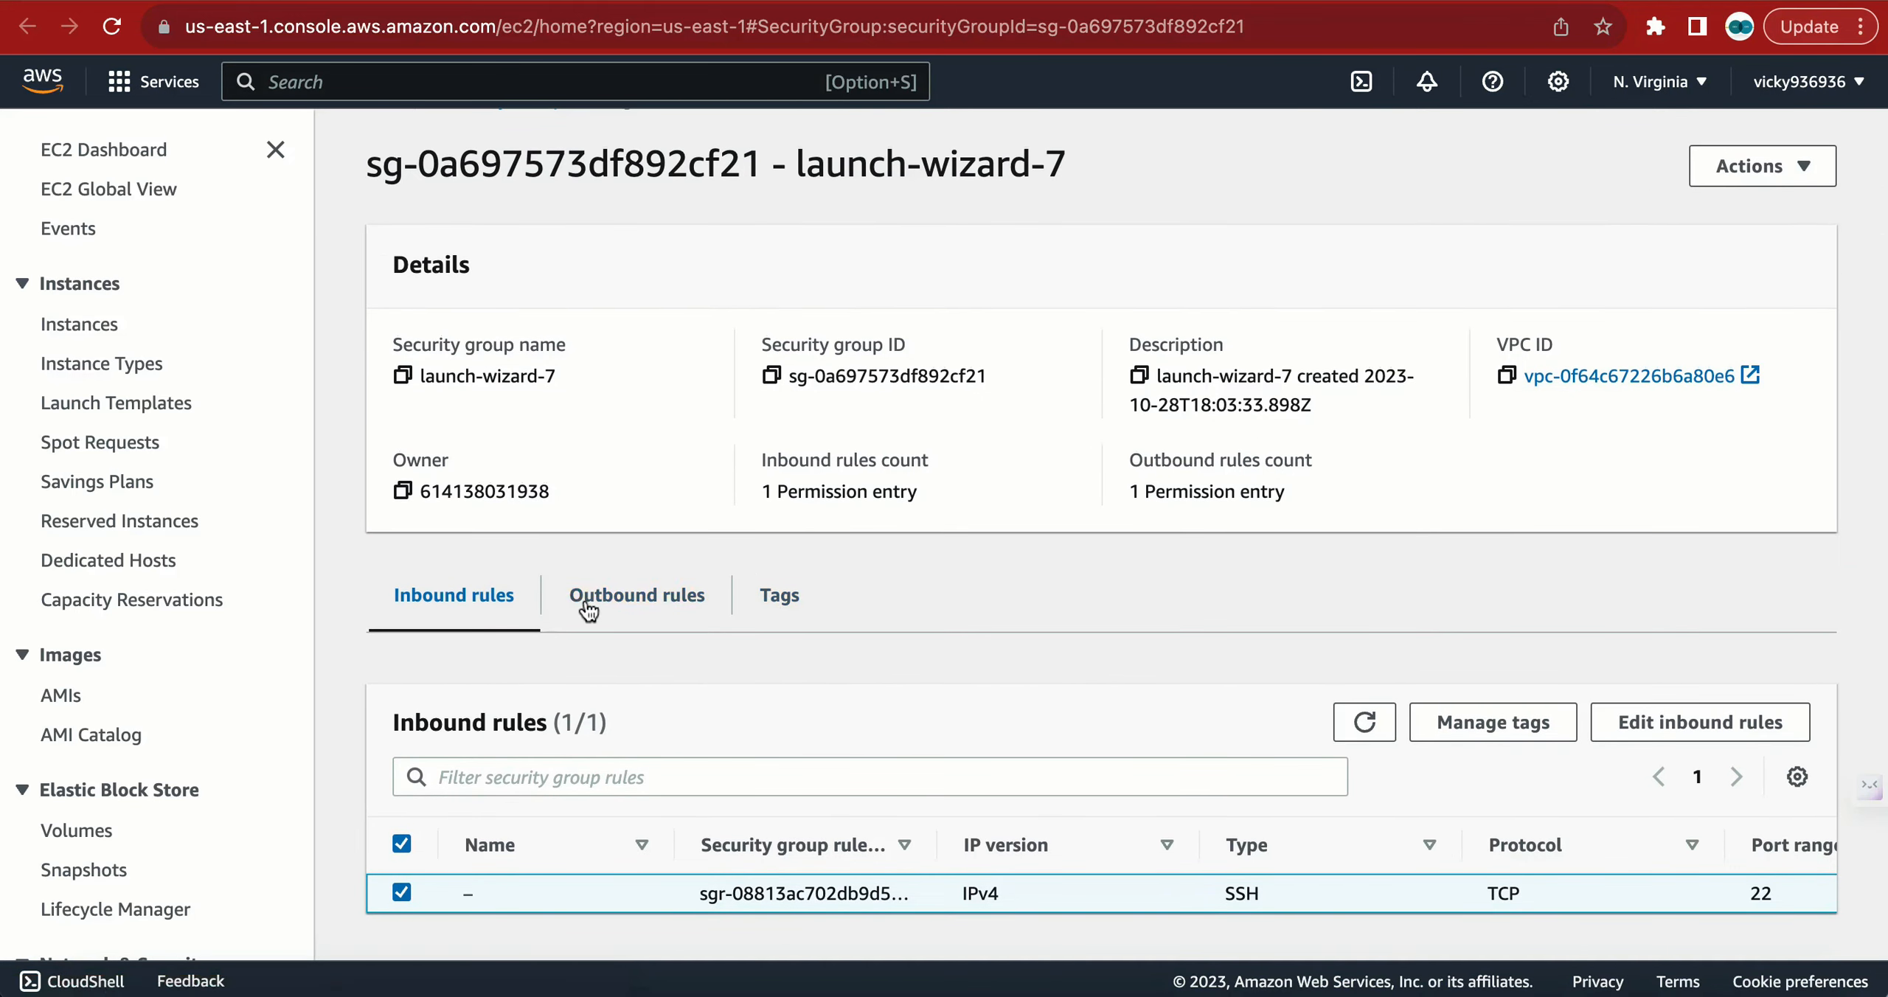
pyautogui.click(626, 590)
pyautogui.scroll(1, 871, 673)
pyautogui.scroll(-1, 870, 664)
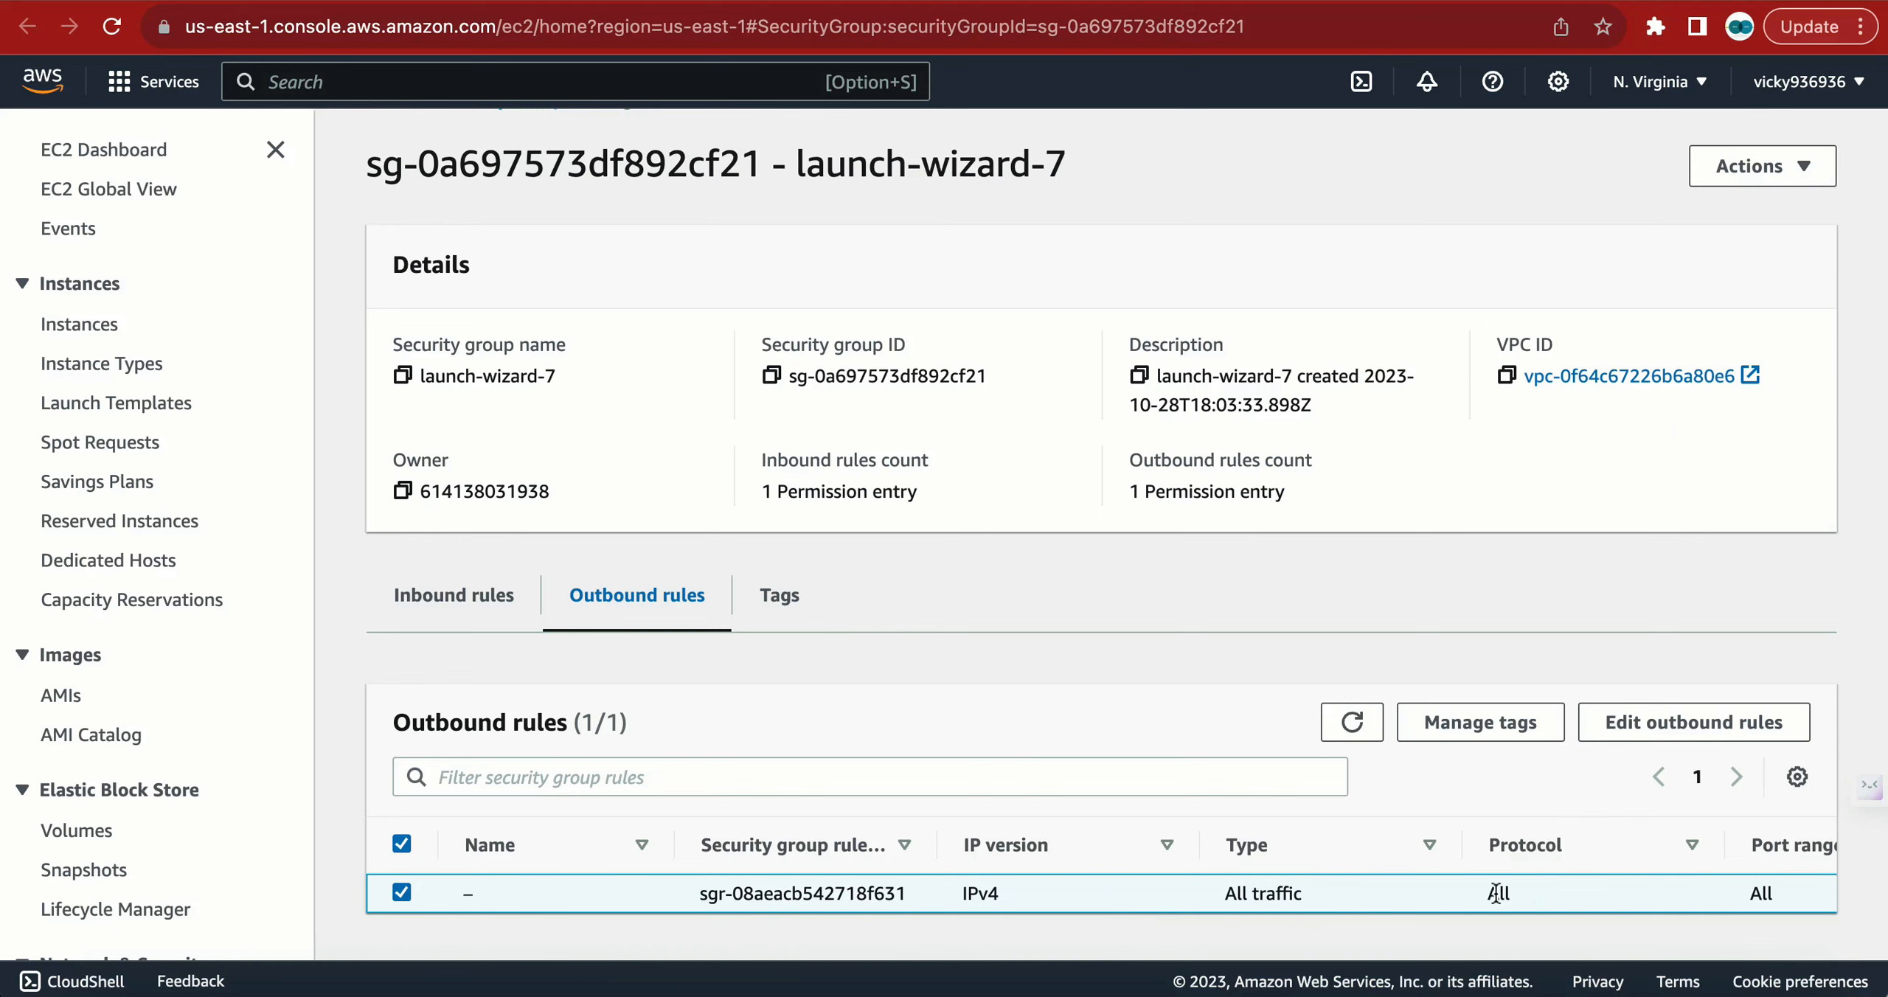
pyautogui.click(496, 600)
pyautogui.scroll(-1, 868, 792)
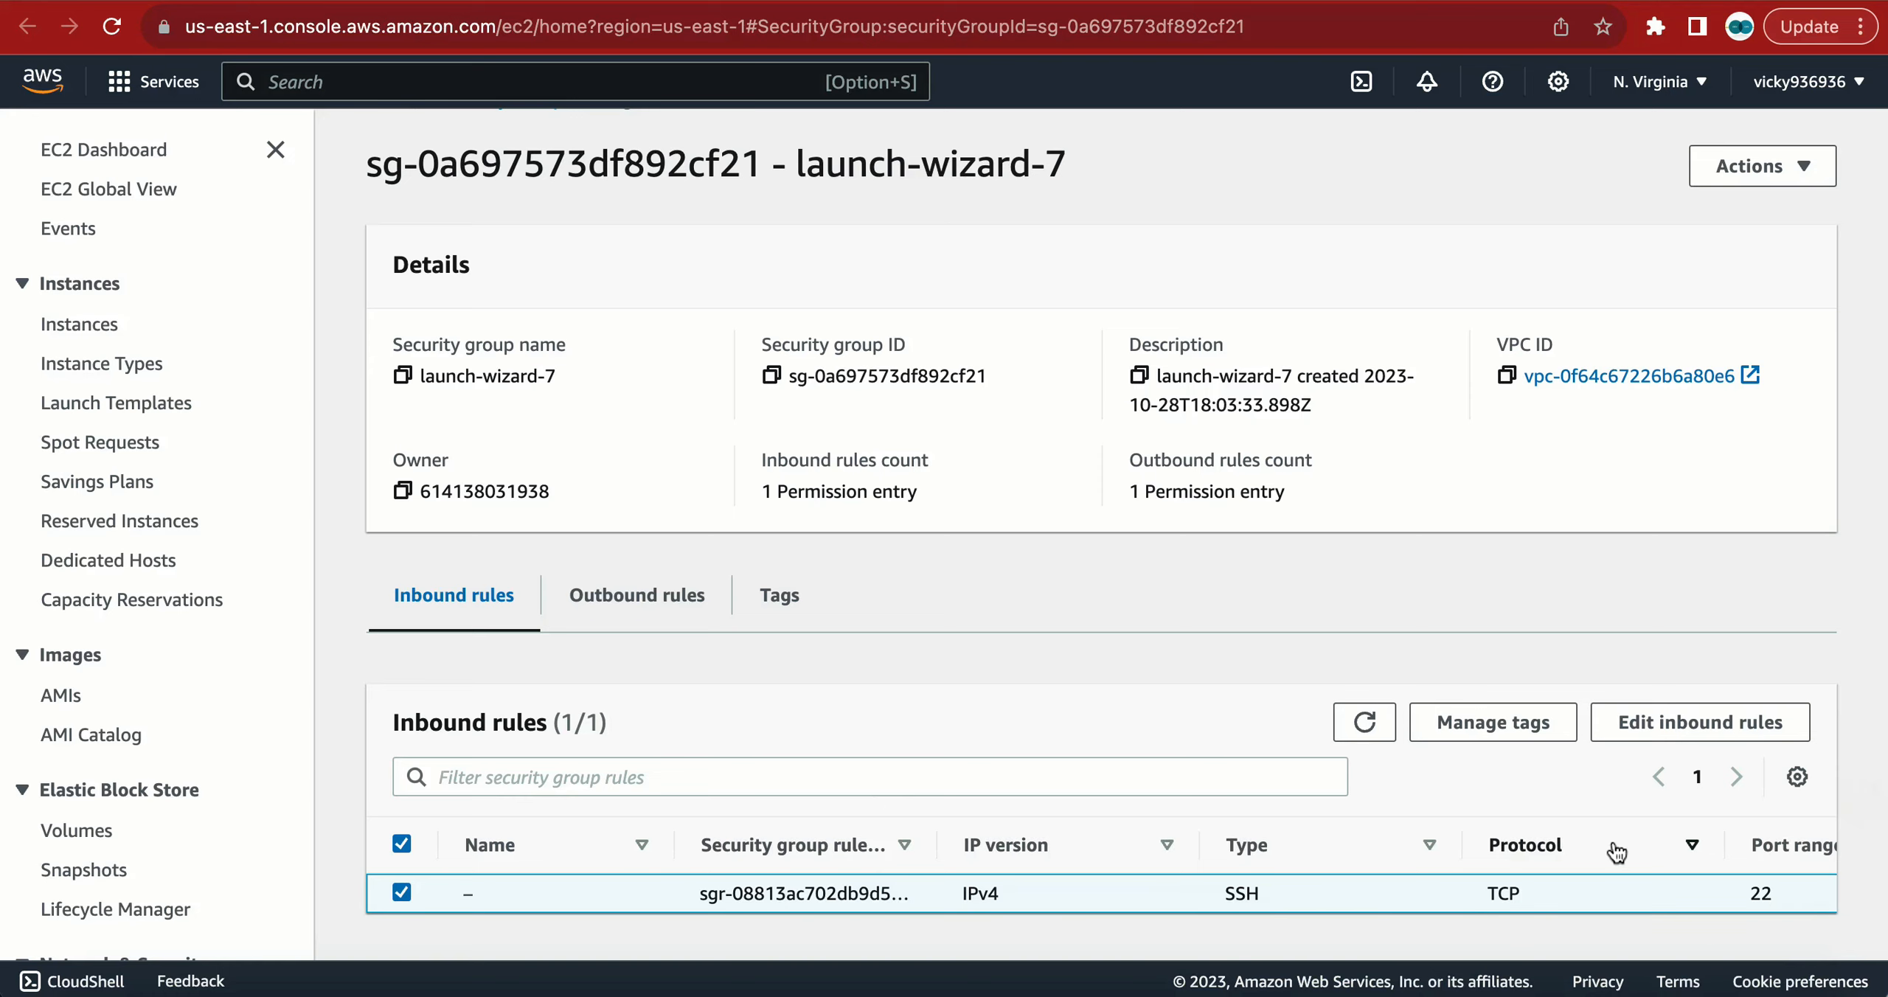
# - Return to the security-group-demo instance's details and copy its public IPv4 address
pyautogui.hotkey('ctrl', 'shift', 'Tab')
pyautogui.scroll(2, 839, 663)
pyautogui.click(394, 579)
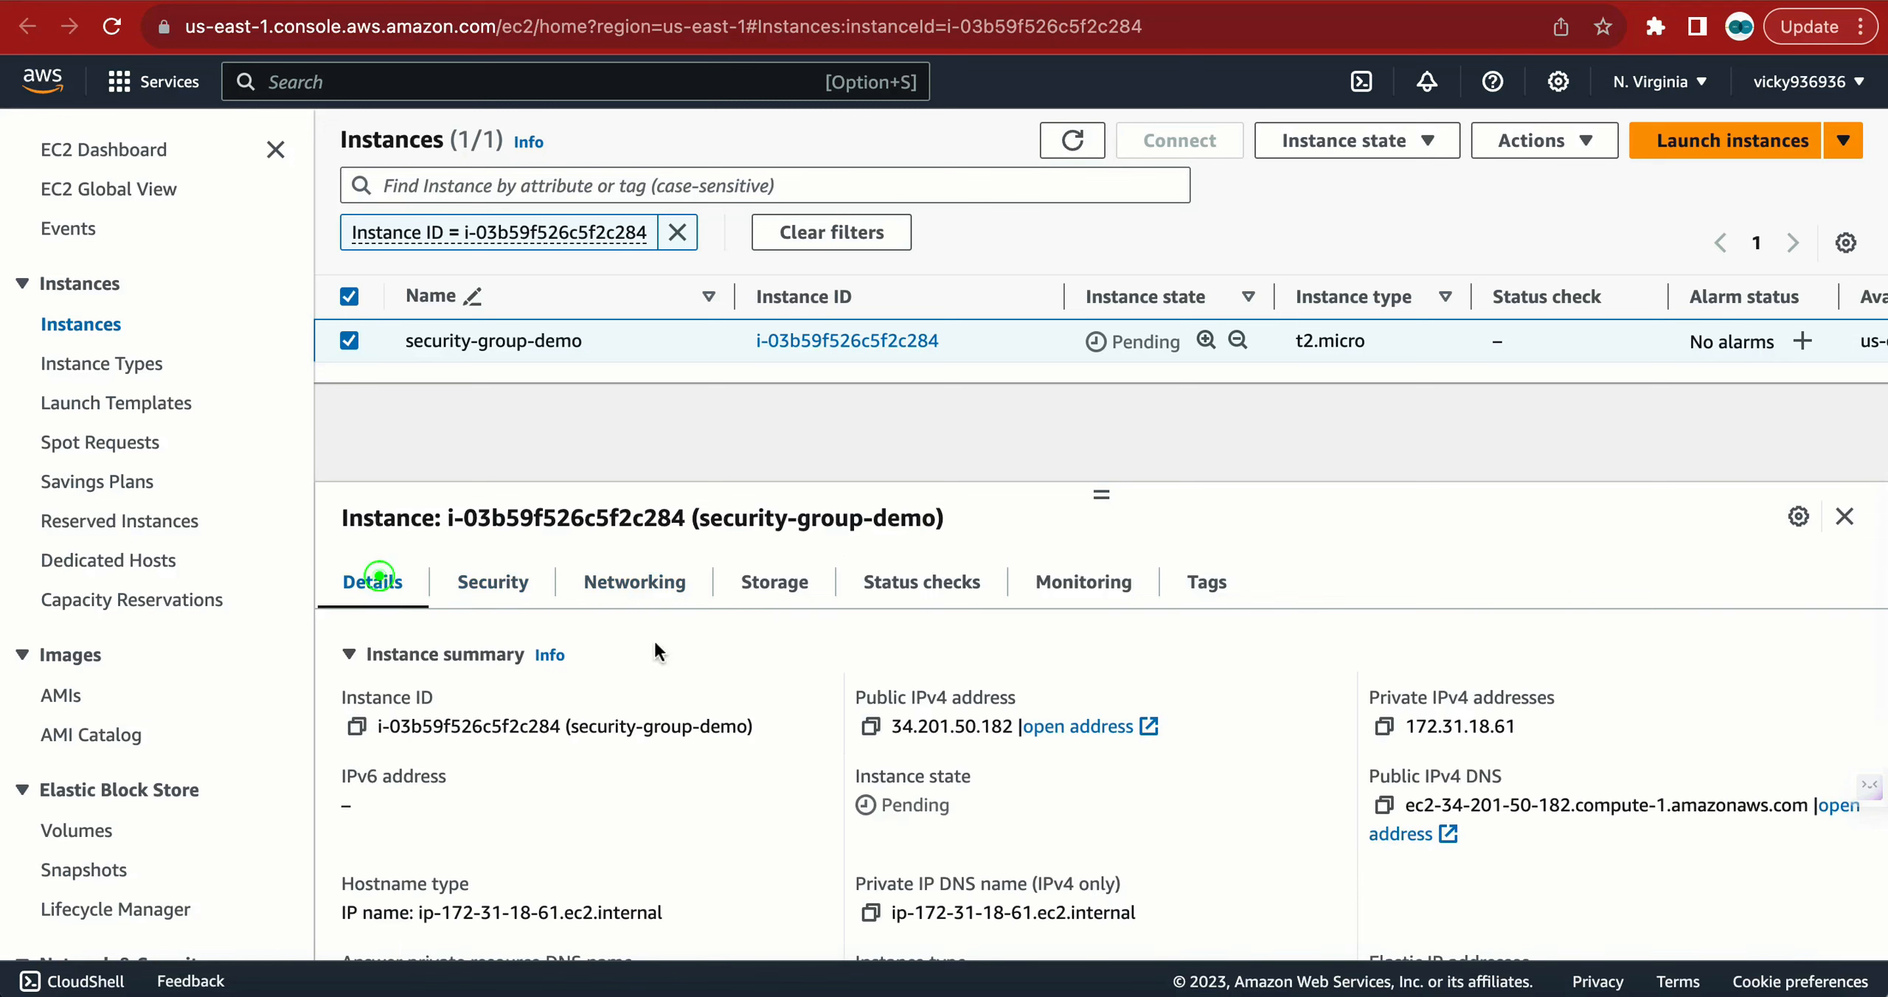
pyautogui.click(868, 727)
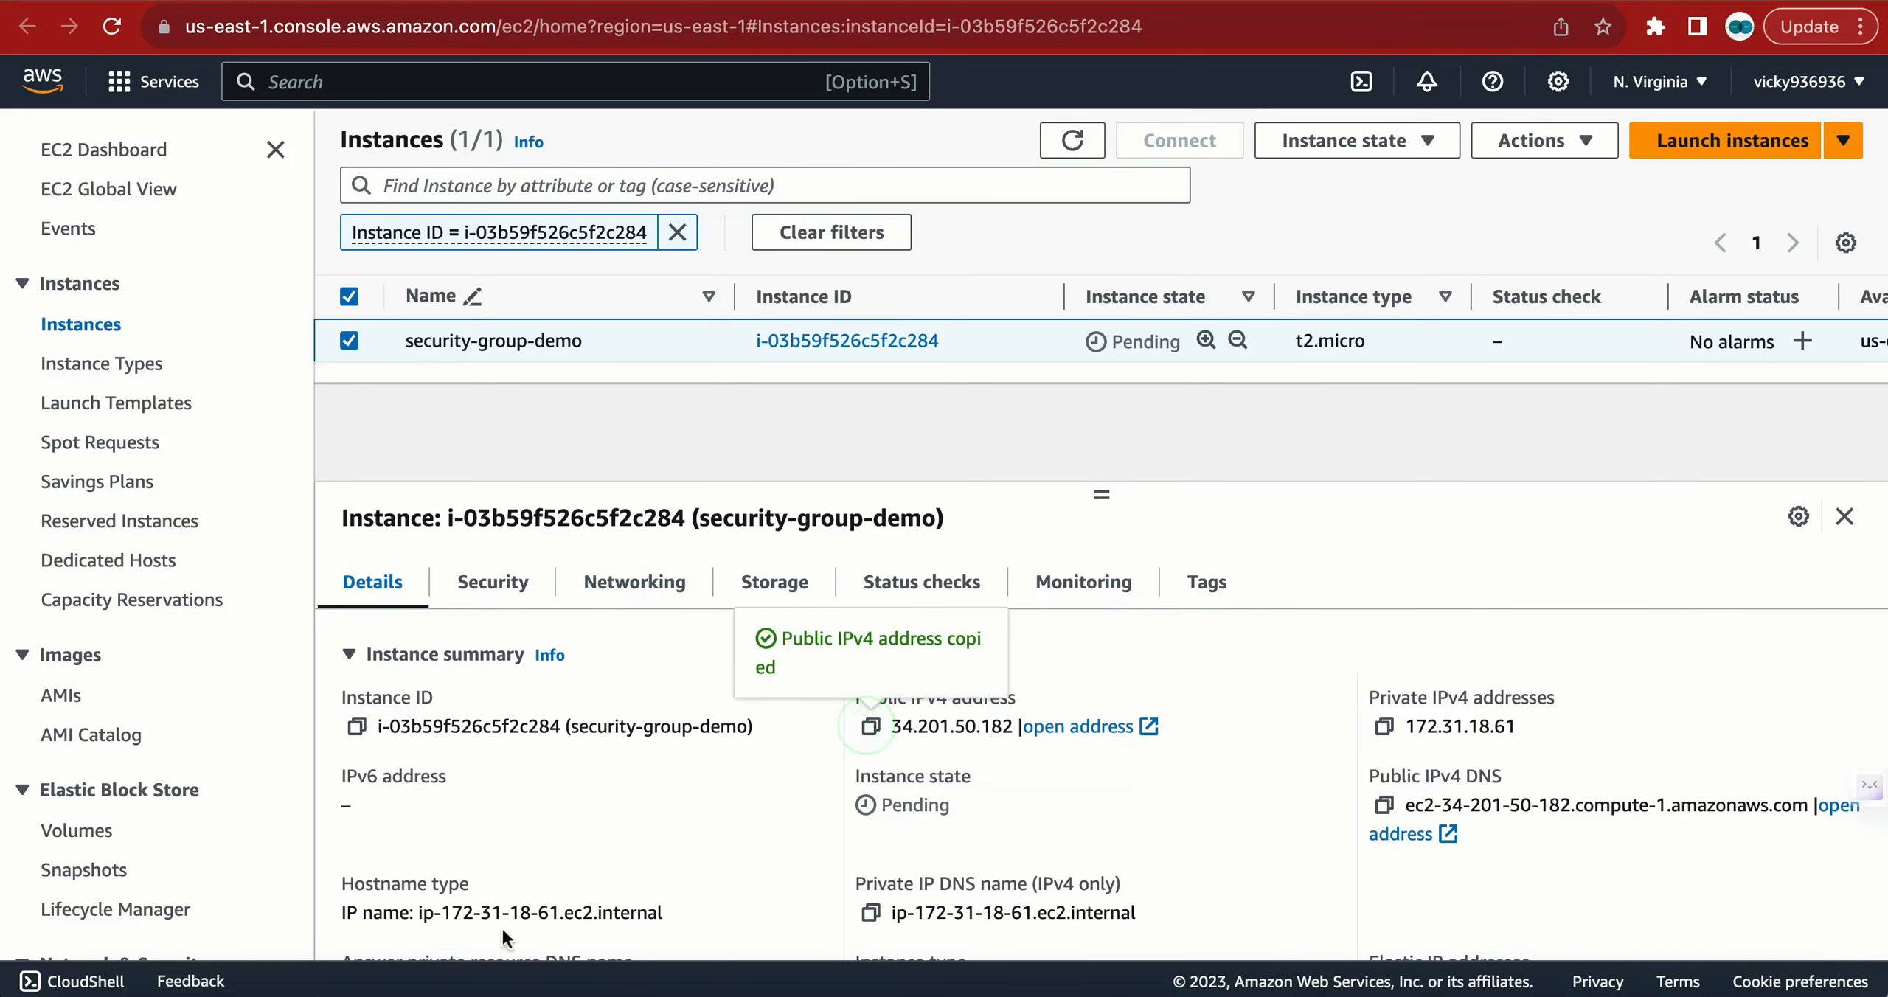
# - Switch to the Terminal and list demo-linux.pem in the Downloads folder to check that the key file is there
pyautogui.click(332, 995)
pyautogui.click(382, 594)
pyautogui.click(632, 339)
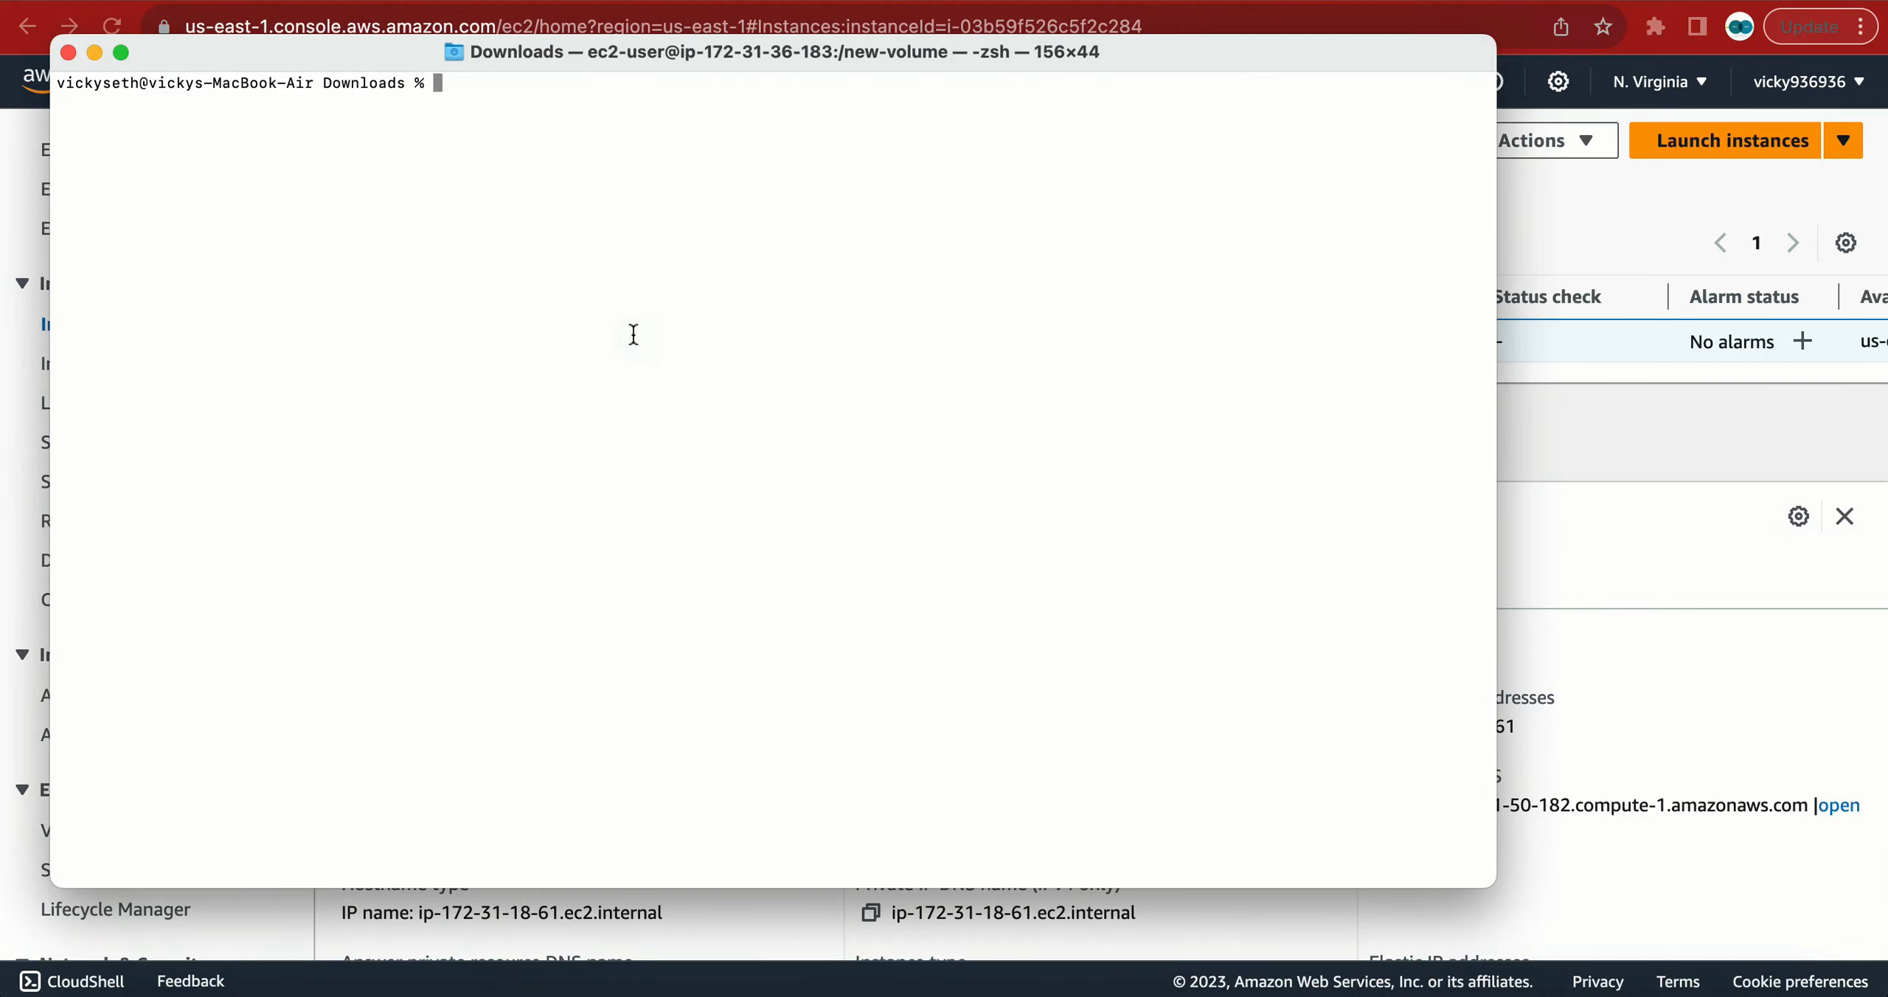
pyautogui.write('ls demo-linux.pem')
pyautogui.press('Return')
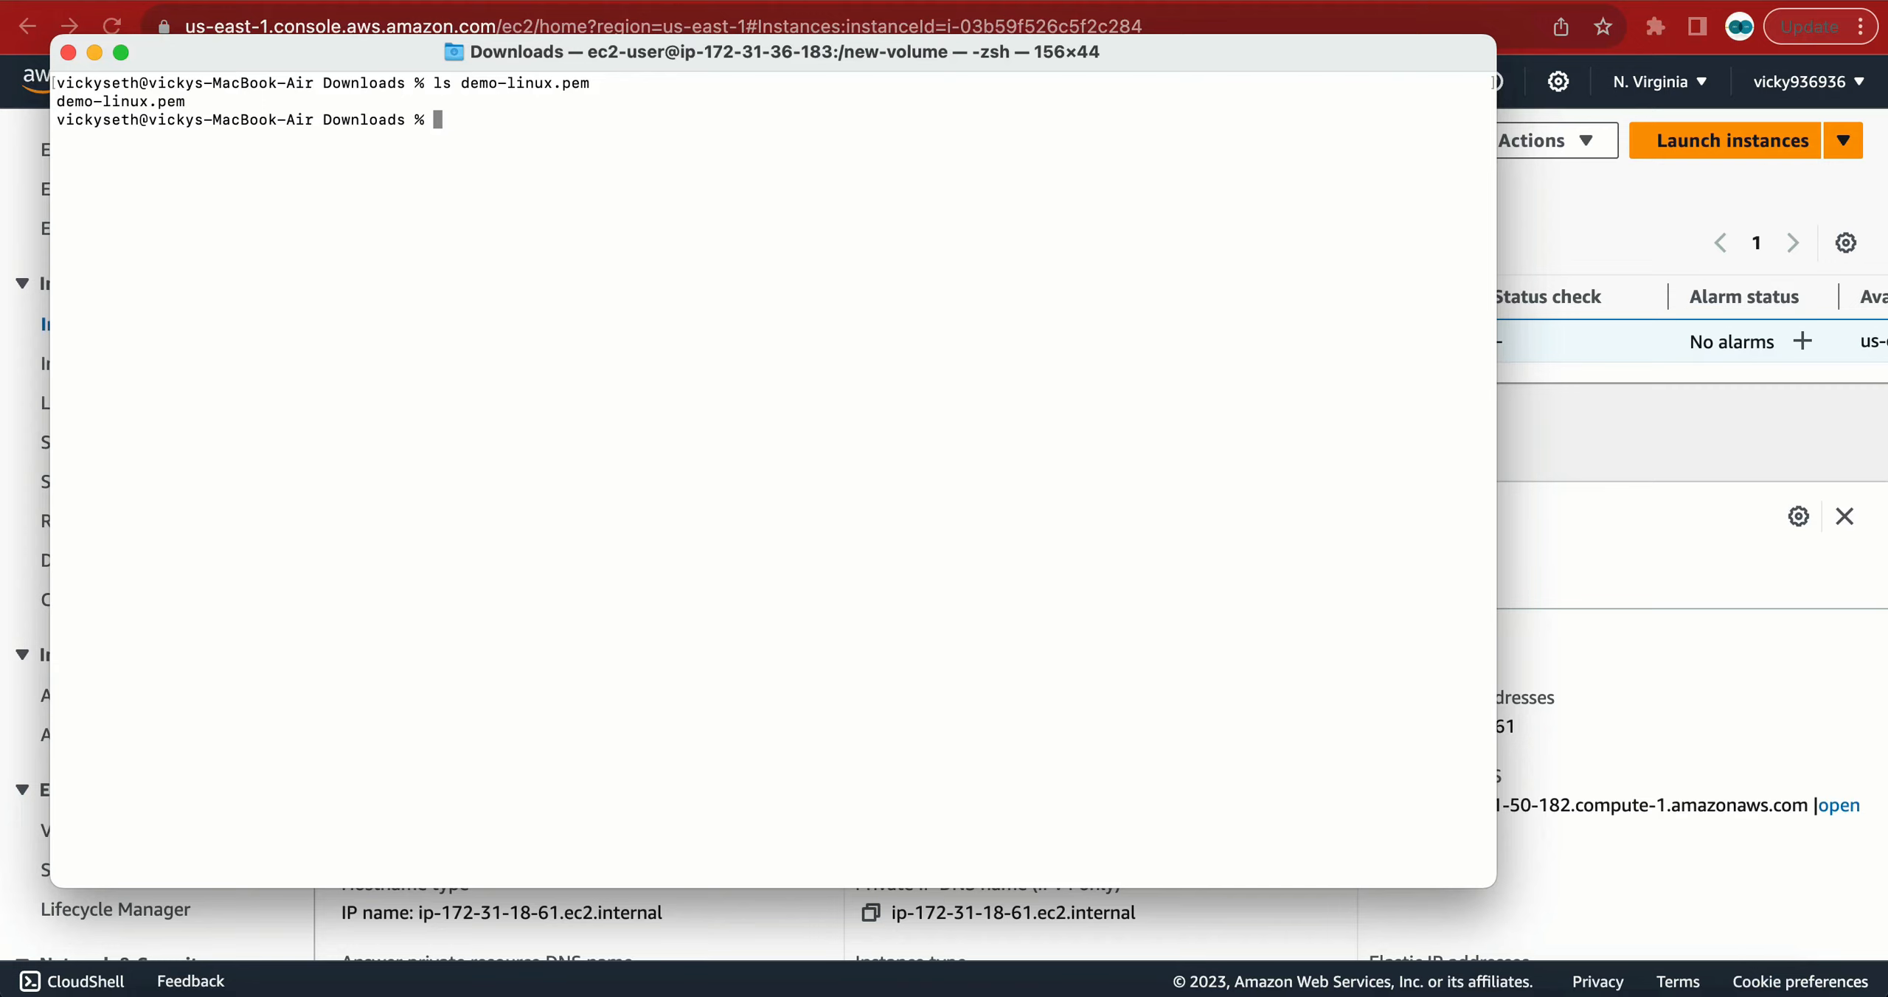
pyautogui.write('ssh -i demo')
pyautogui.press('Tab')
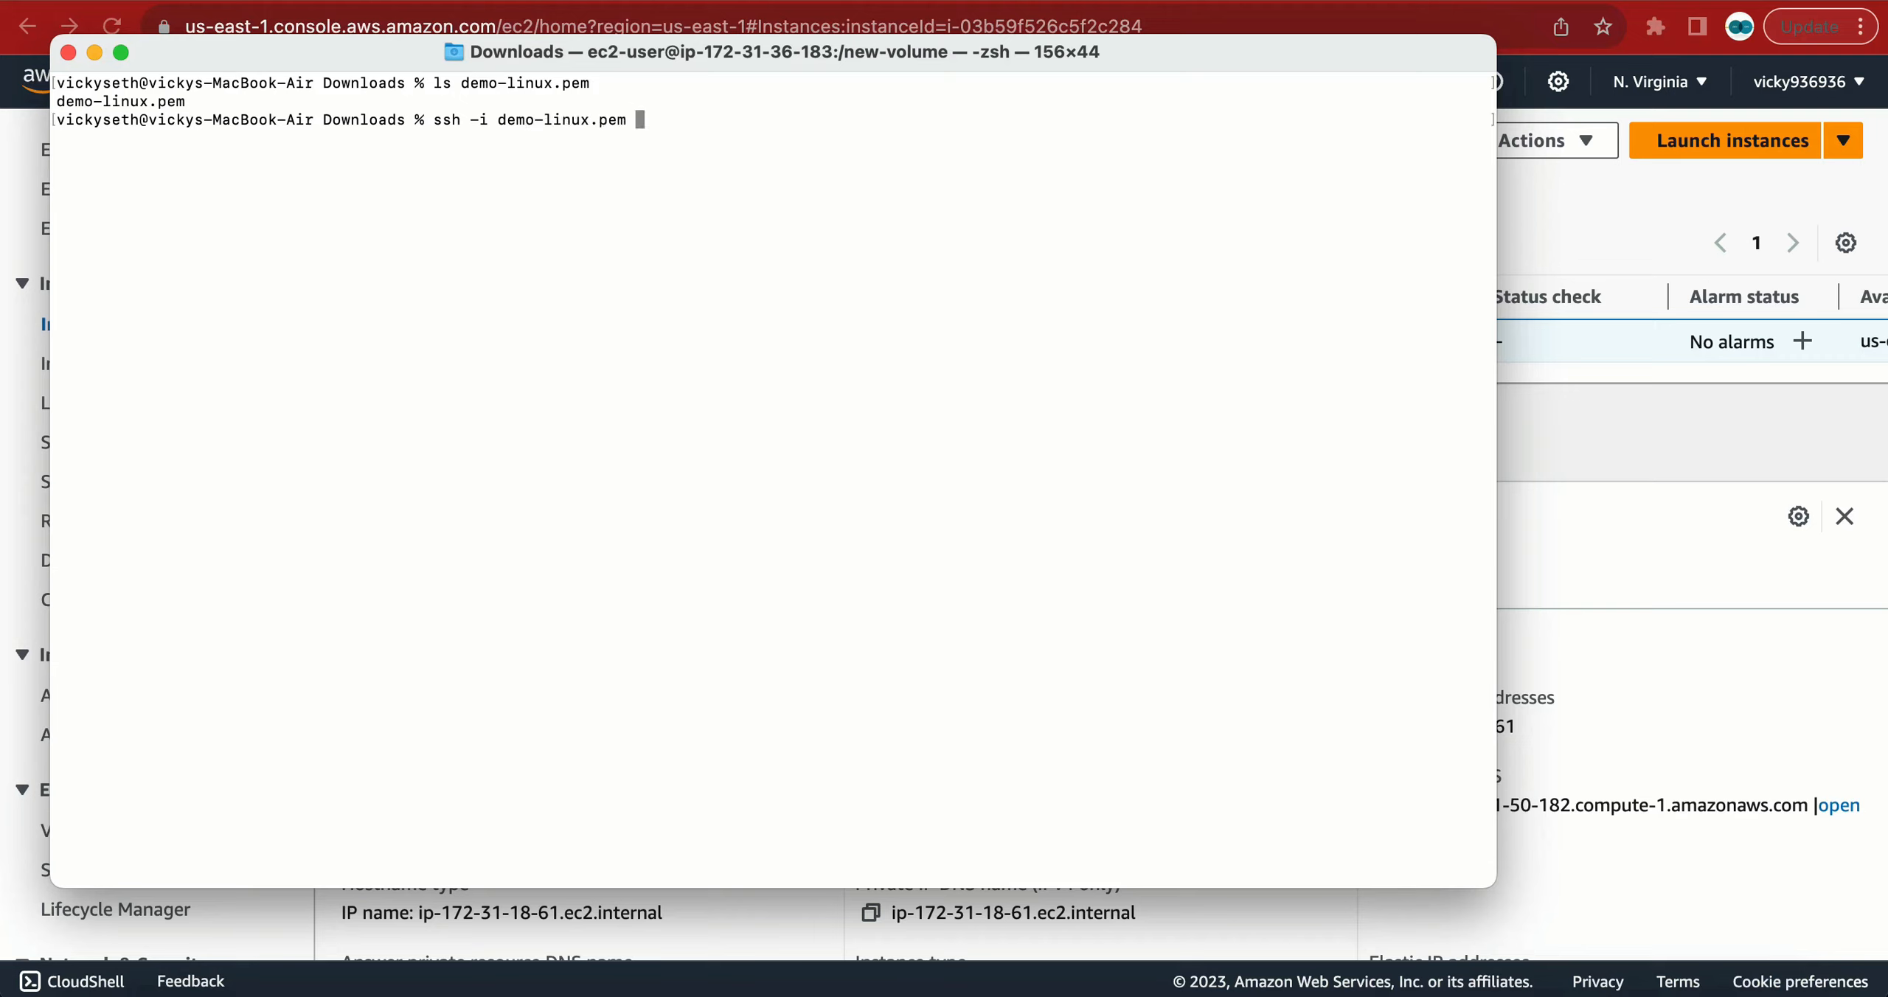
pyautogui.write('ec2-user@')
pyautogui.press('super+v')
pyautogui.press('Return')
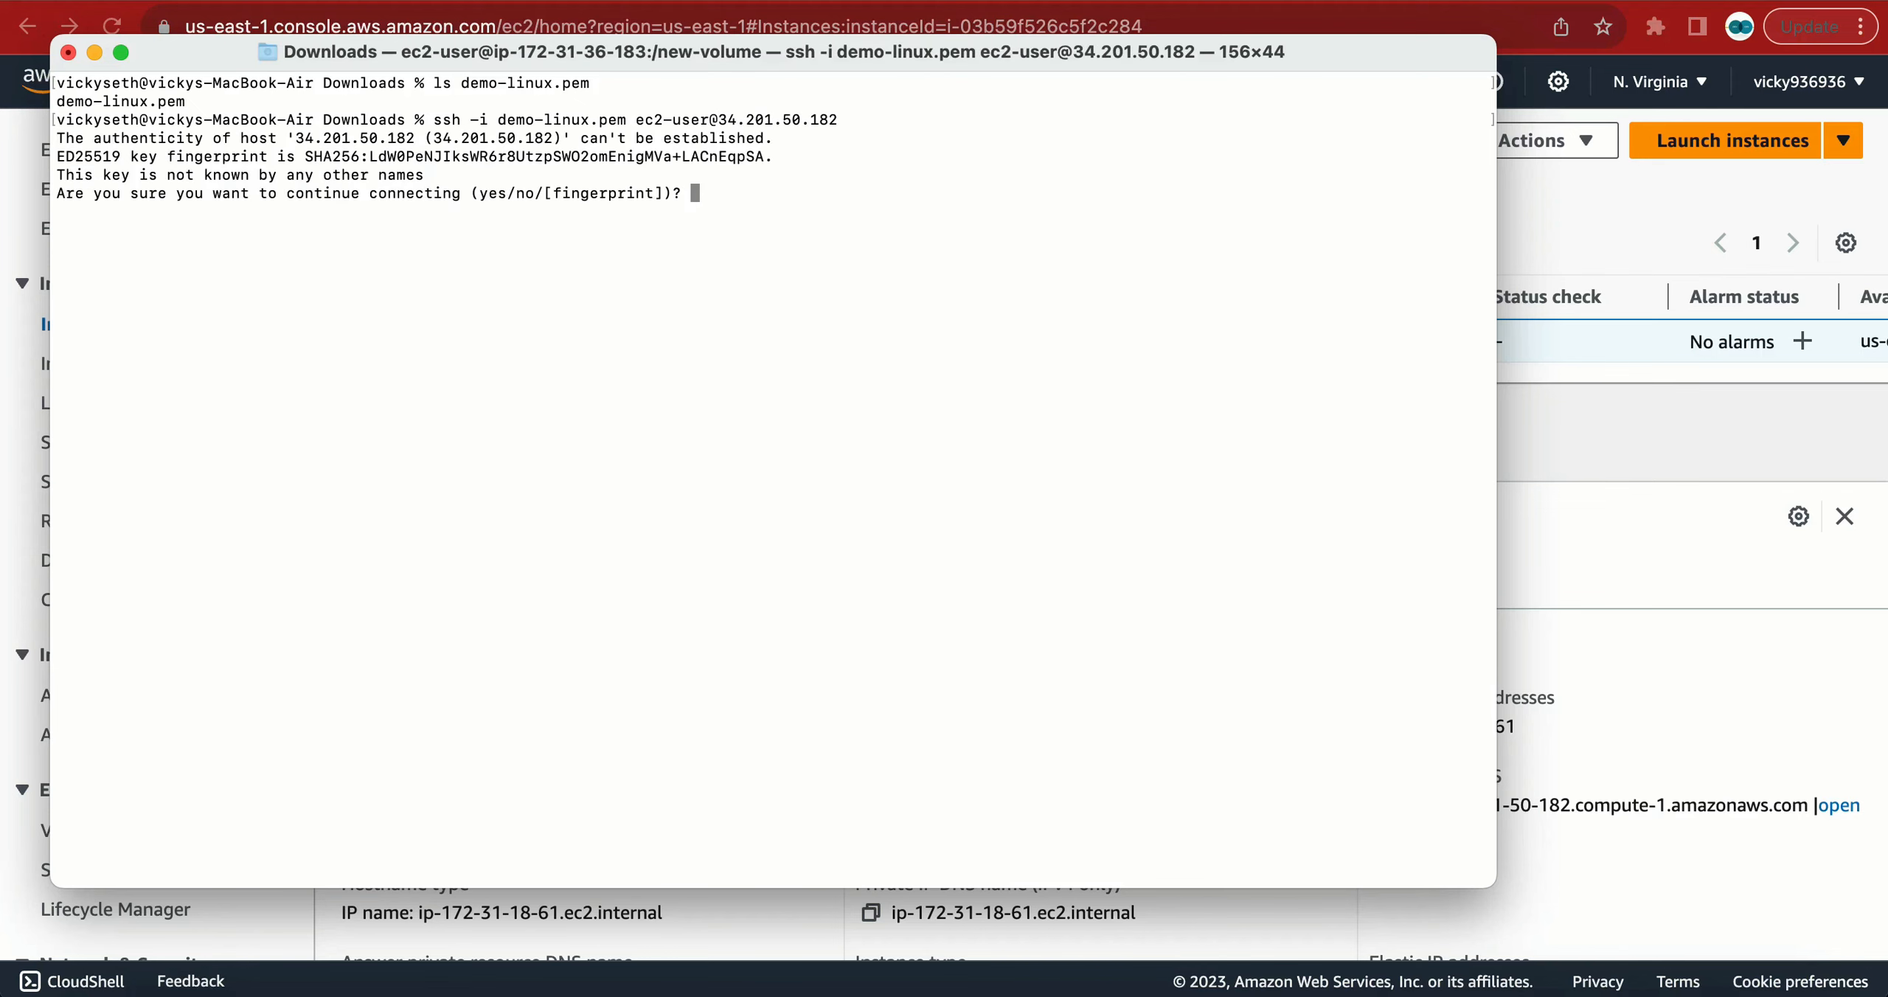
pyautogui.write('yes')
pyautogui.press('Return')
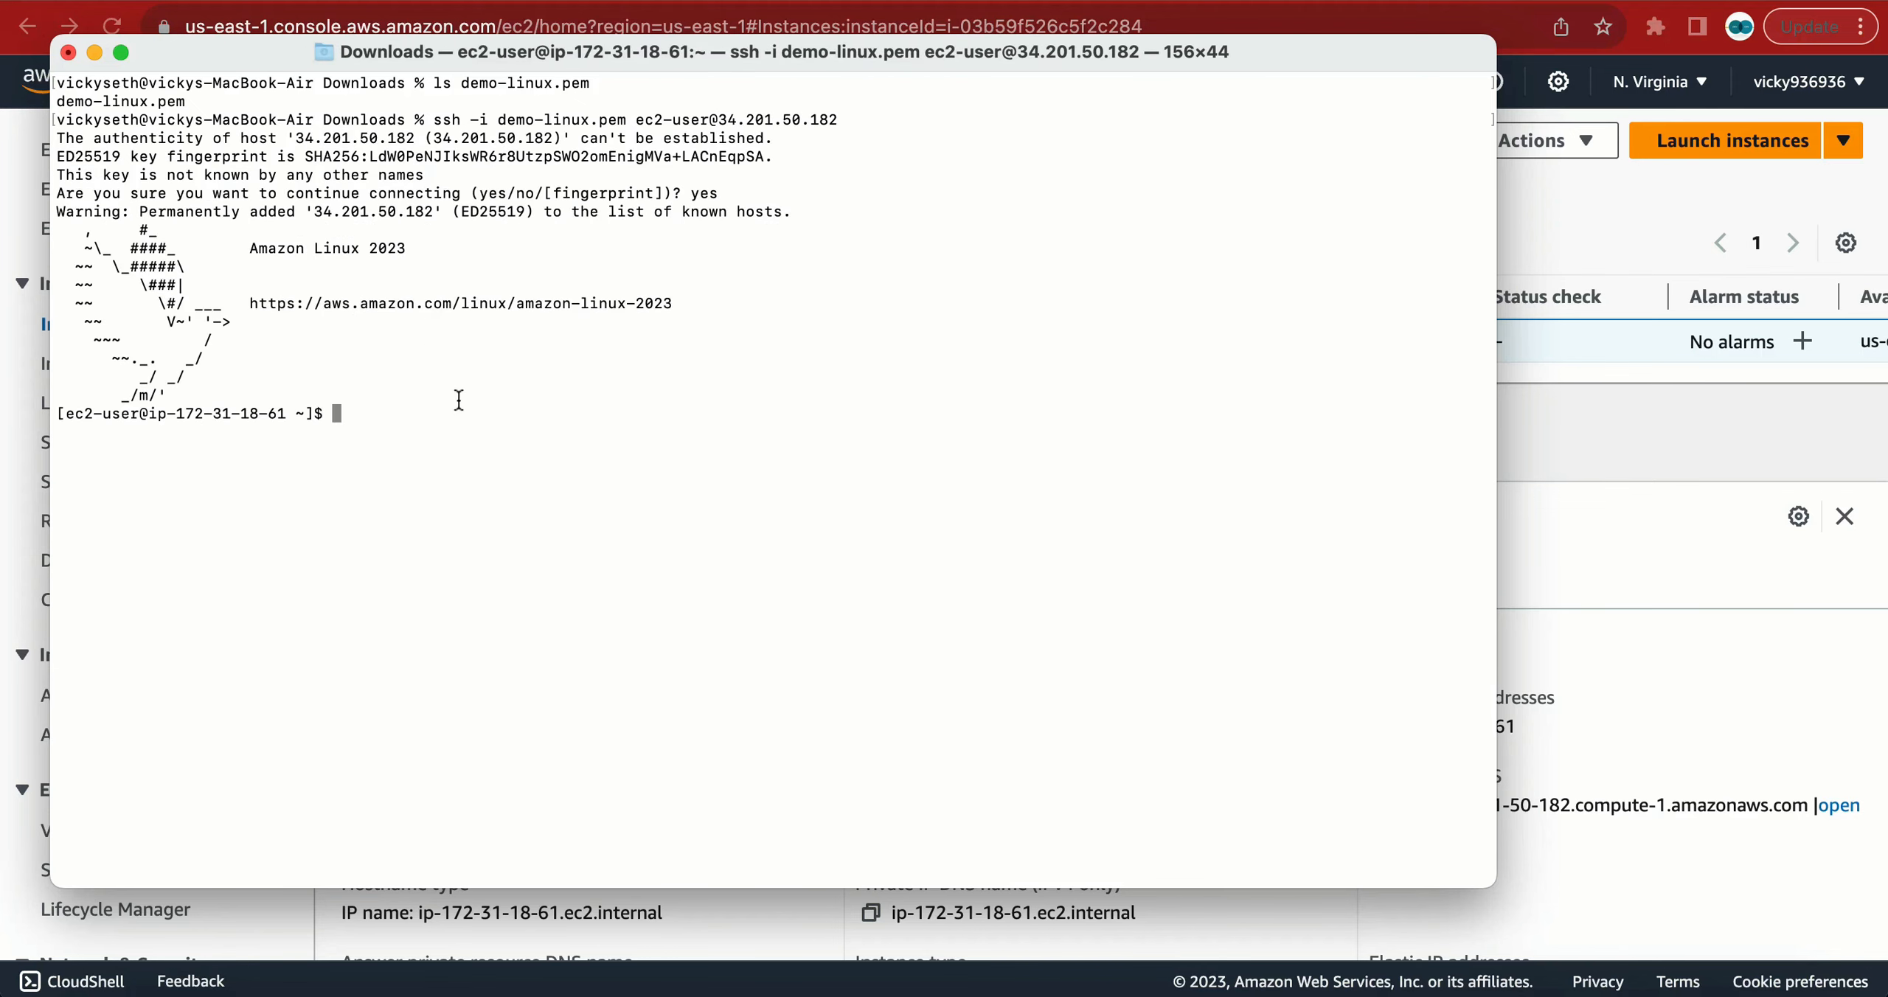
# - Check the security group's inbound rules in the browser and exit the SSH session in the Terminal
pyautogui.click(1575, 557)
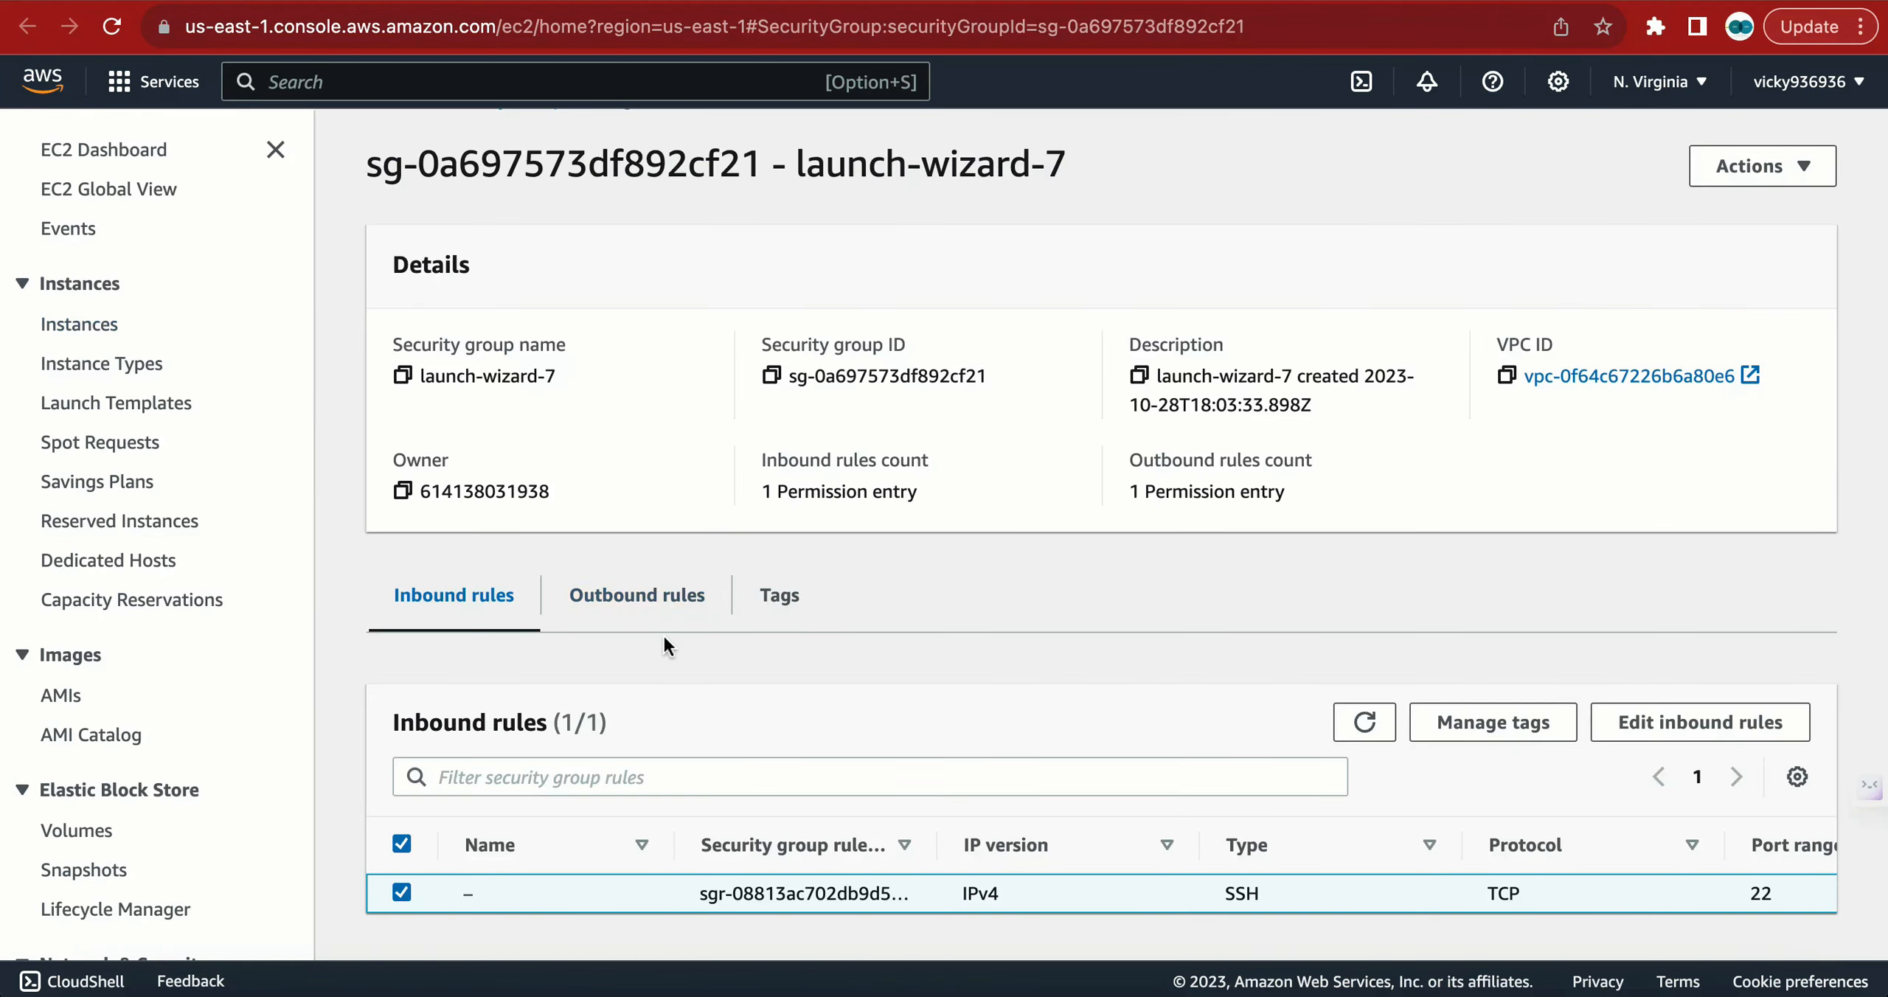
pyautogui.scroll(-1, 664, 634)
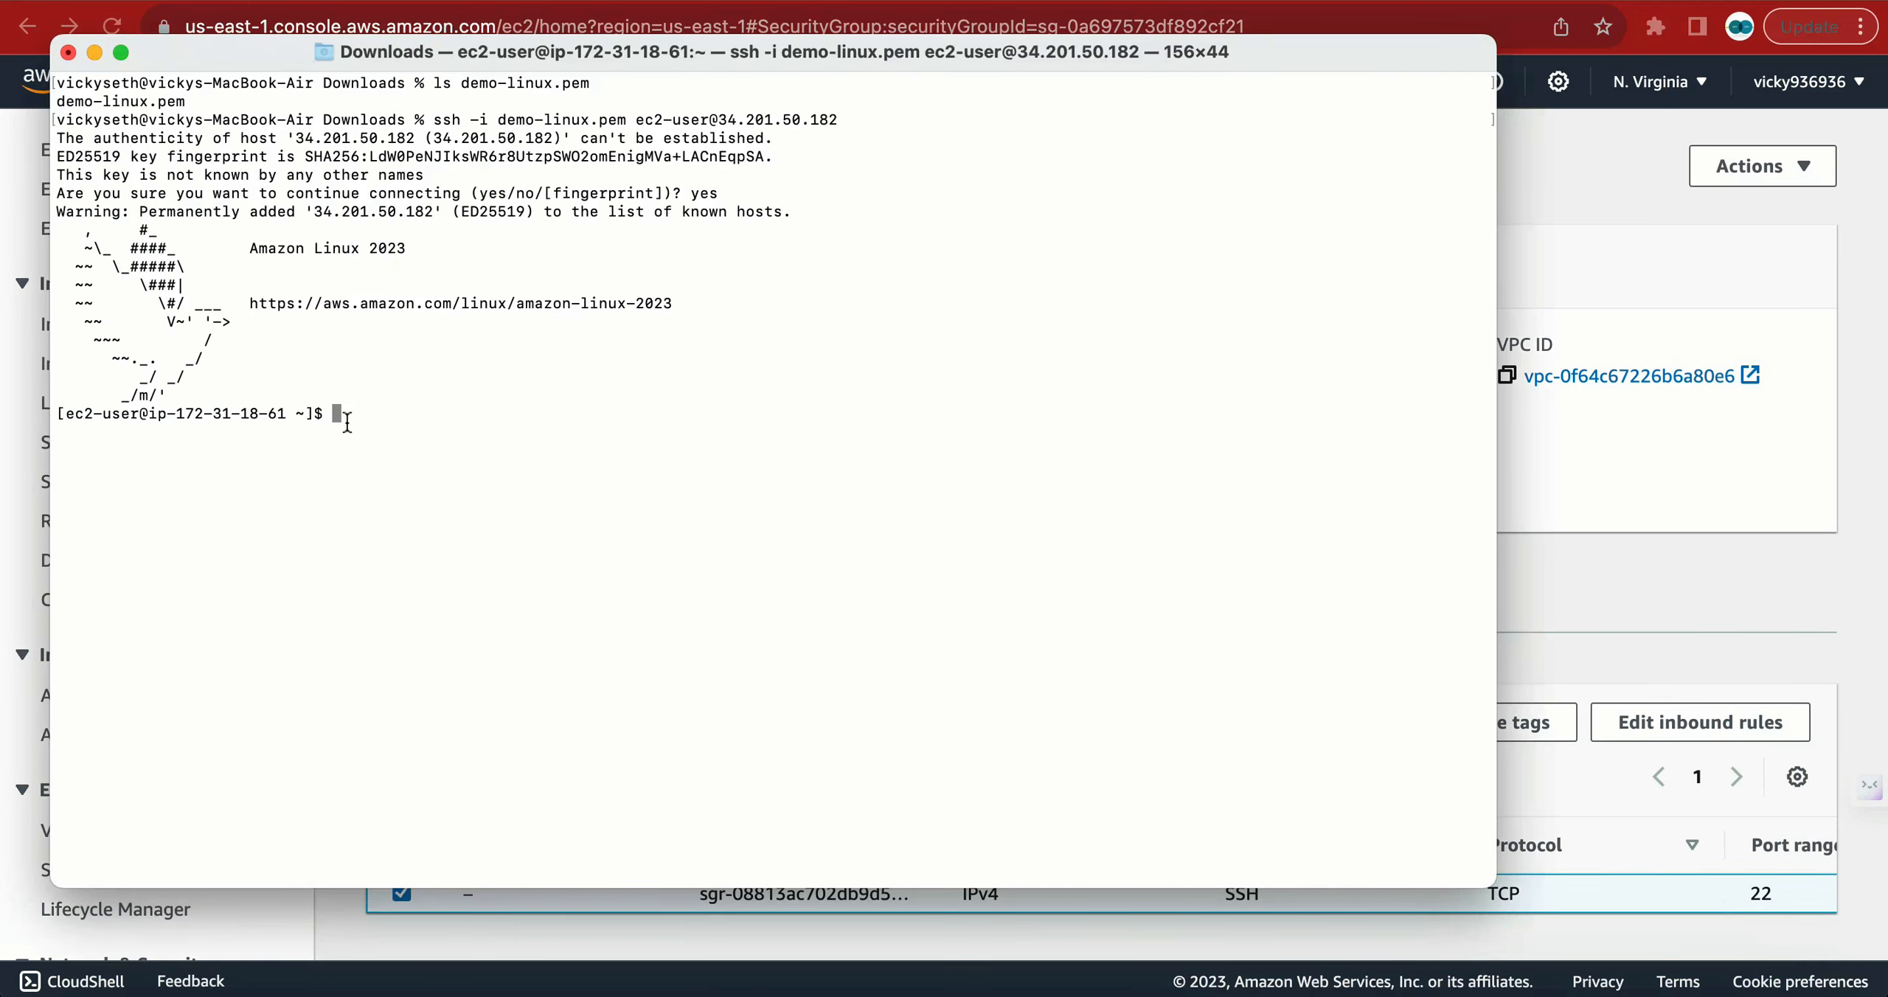
pyautogui.write('exit')
pyautogui.press('Return')
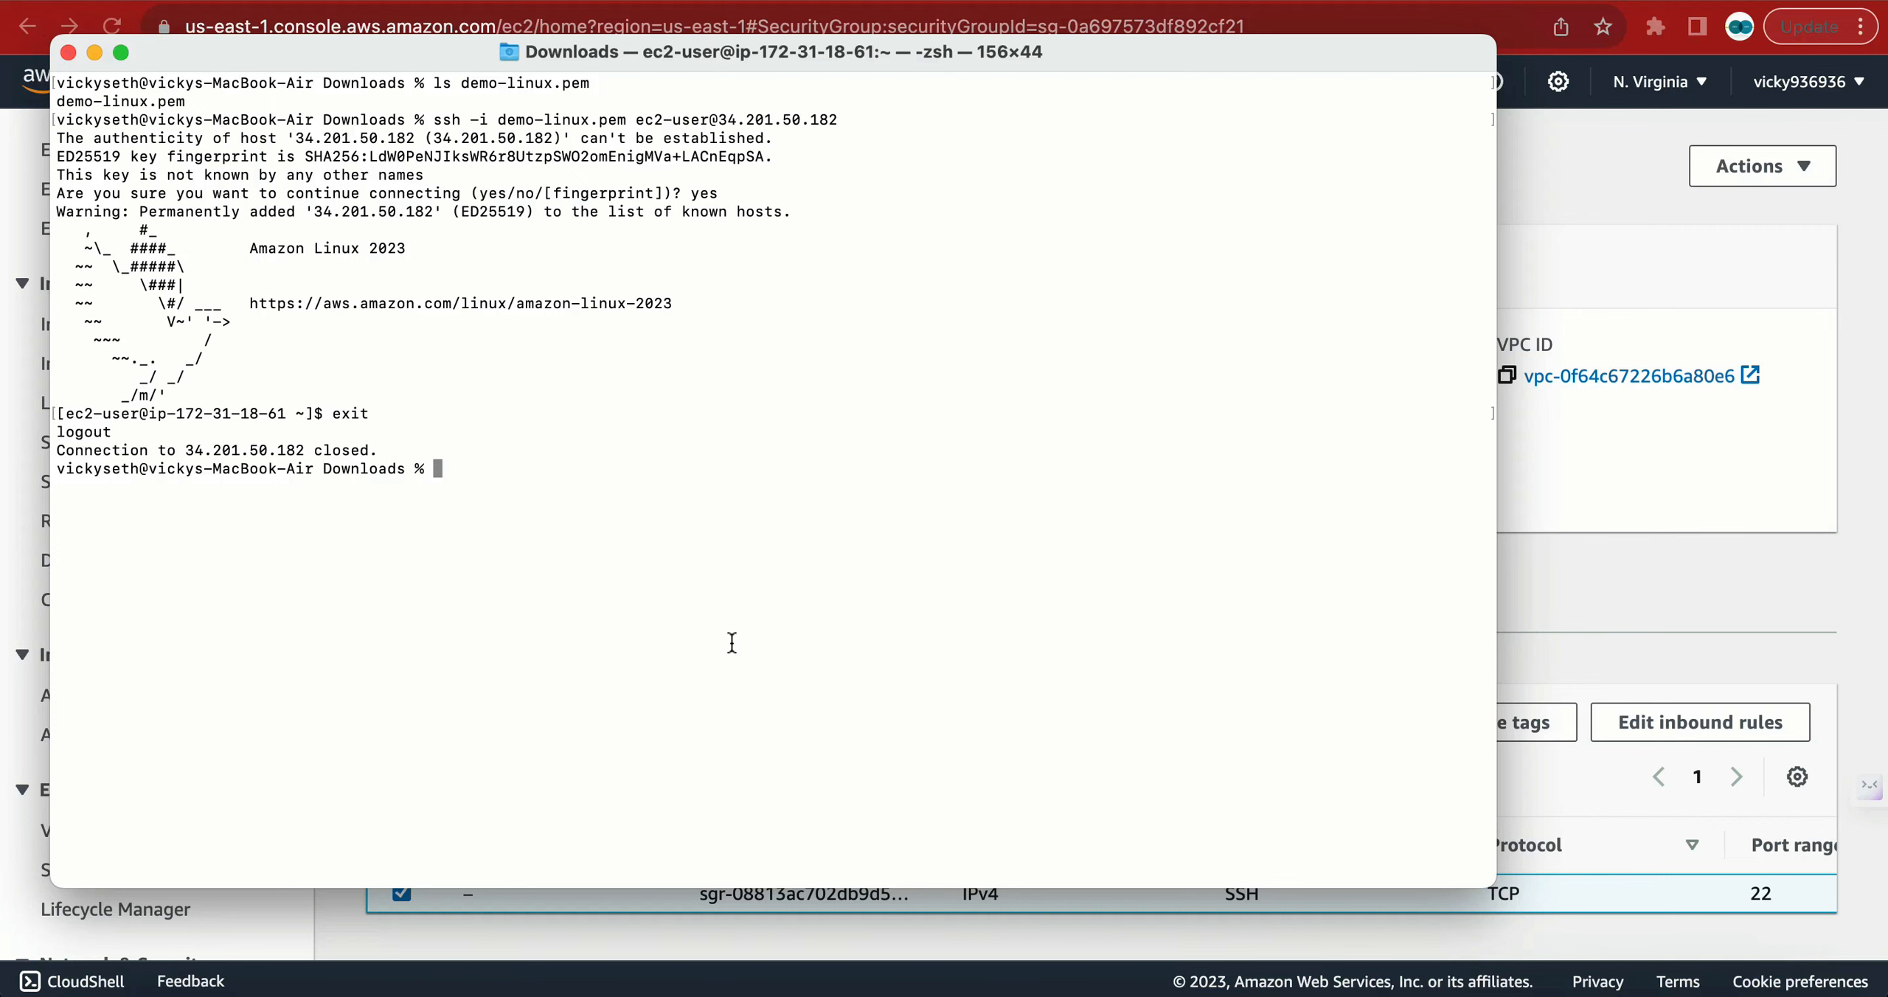
# - Switch back to the browser, delete the SSH inbound rule from the launch-wizard-7 security group and save the rules
pyautogui.press('super+Tab')
pyautogui.click(1696, 721)
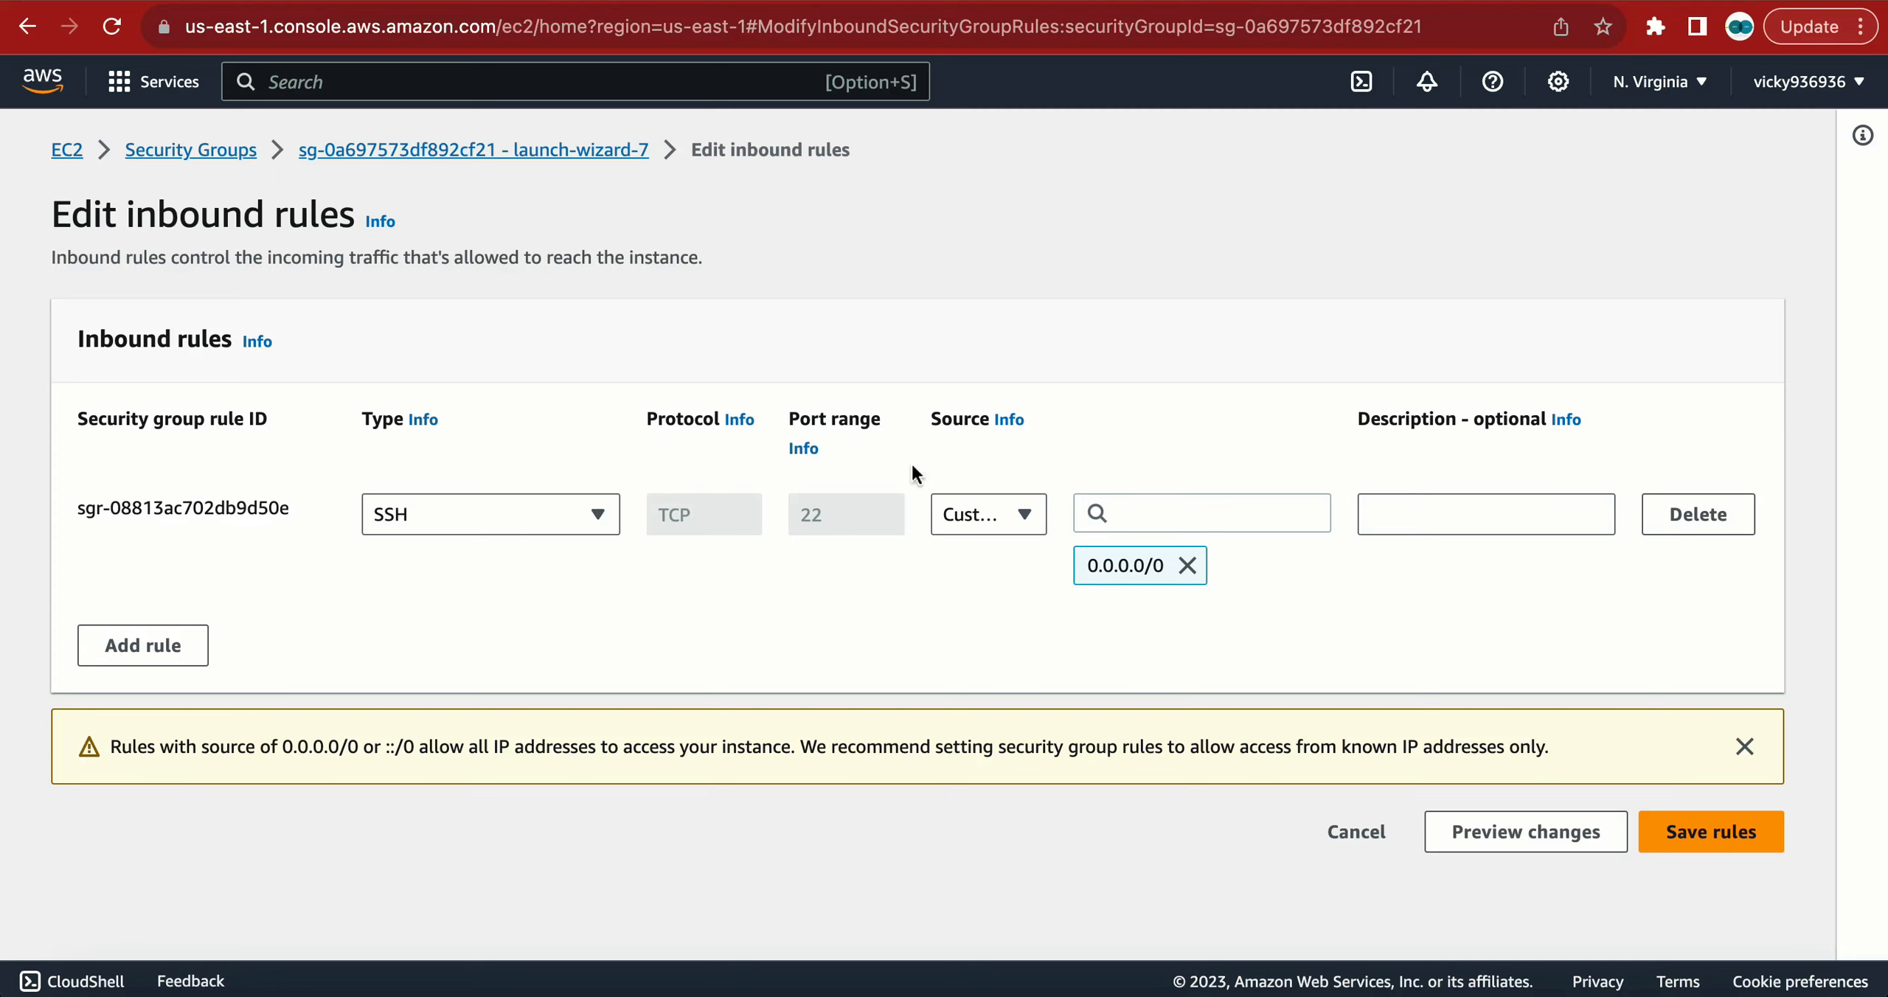
pyautogui.click(1679, 525)
pyautogui.click(1681, 612)
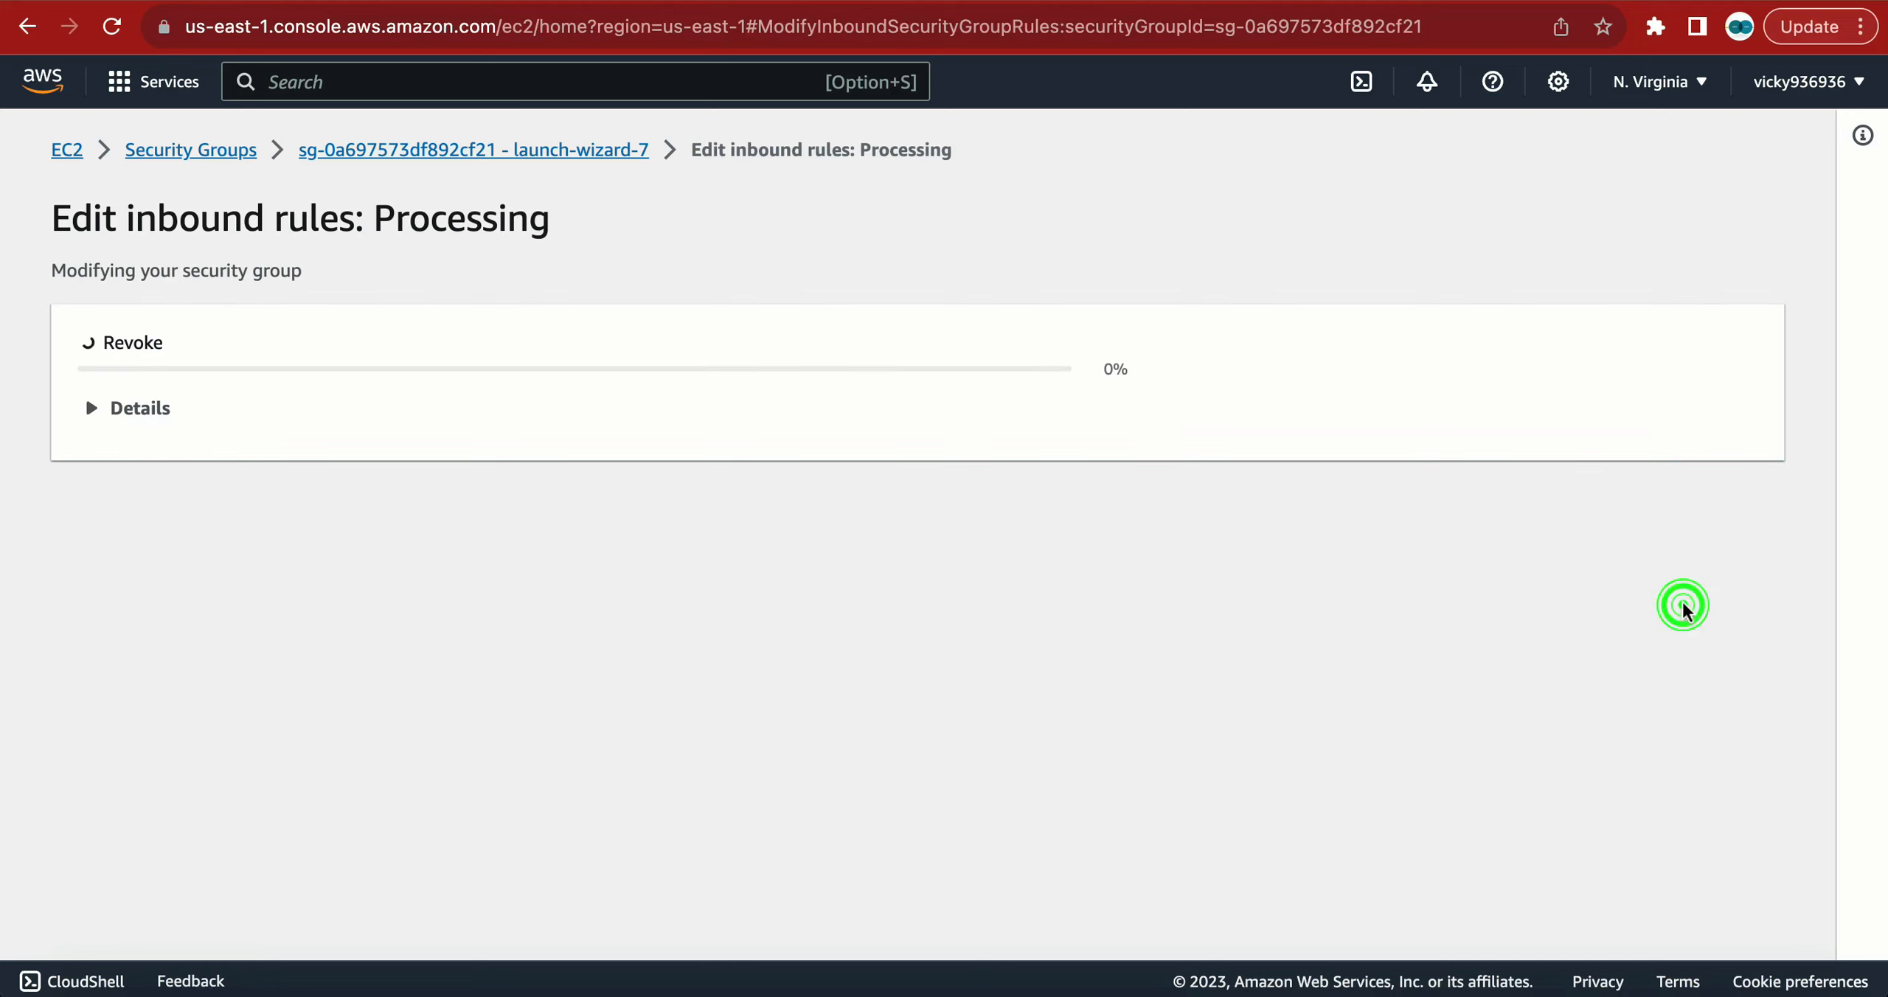
pyautogui.scroll(-3, 846, 641)
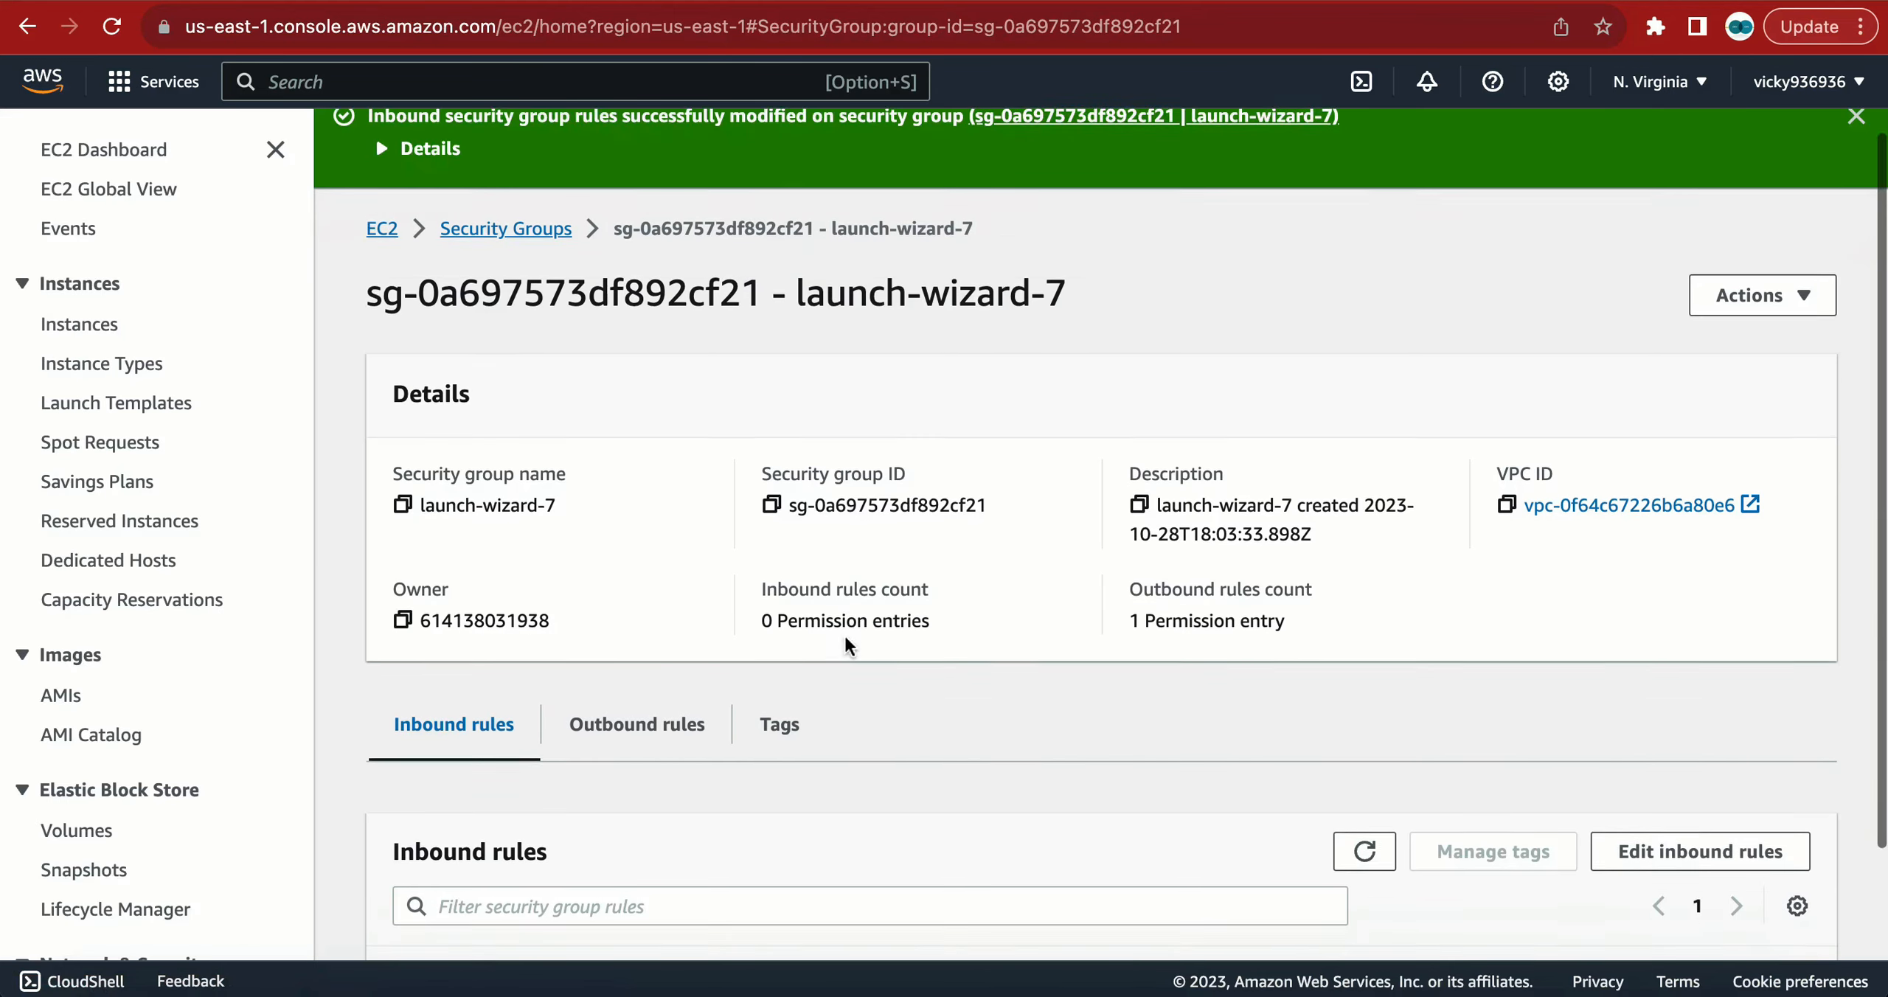
# - Check the launch-wizard-7 security group's ID and its list of inbound rules
pyautogui.scroll(3, 846, 647)
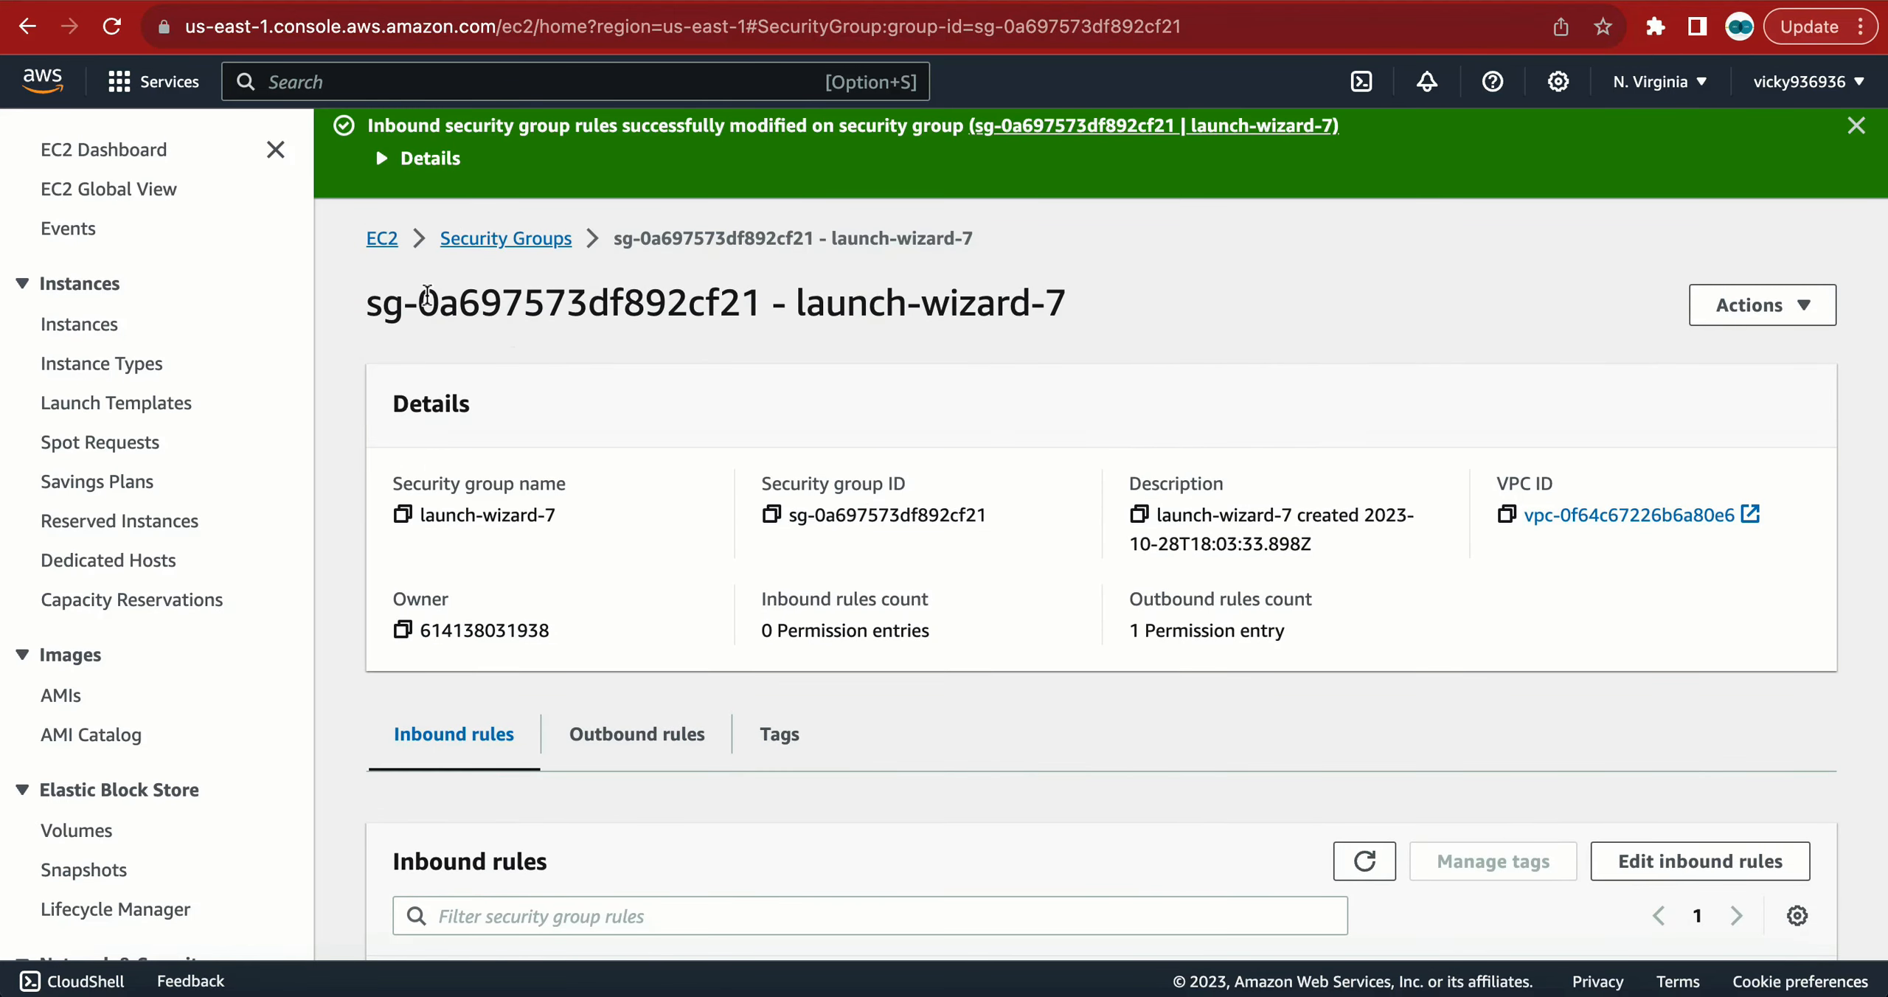
pyautogui.moveTo(368, 298); pyautogui.dragTo(739, 303)
pyautogui.scroll(-2, 951, 450)
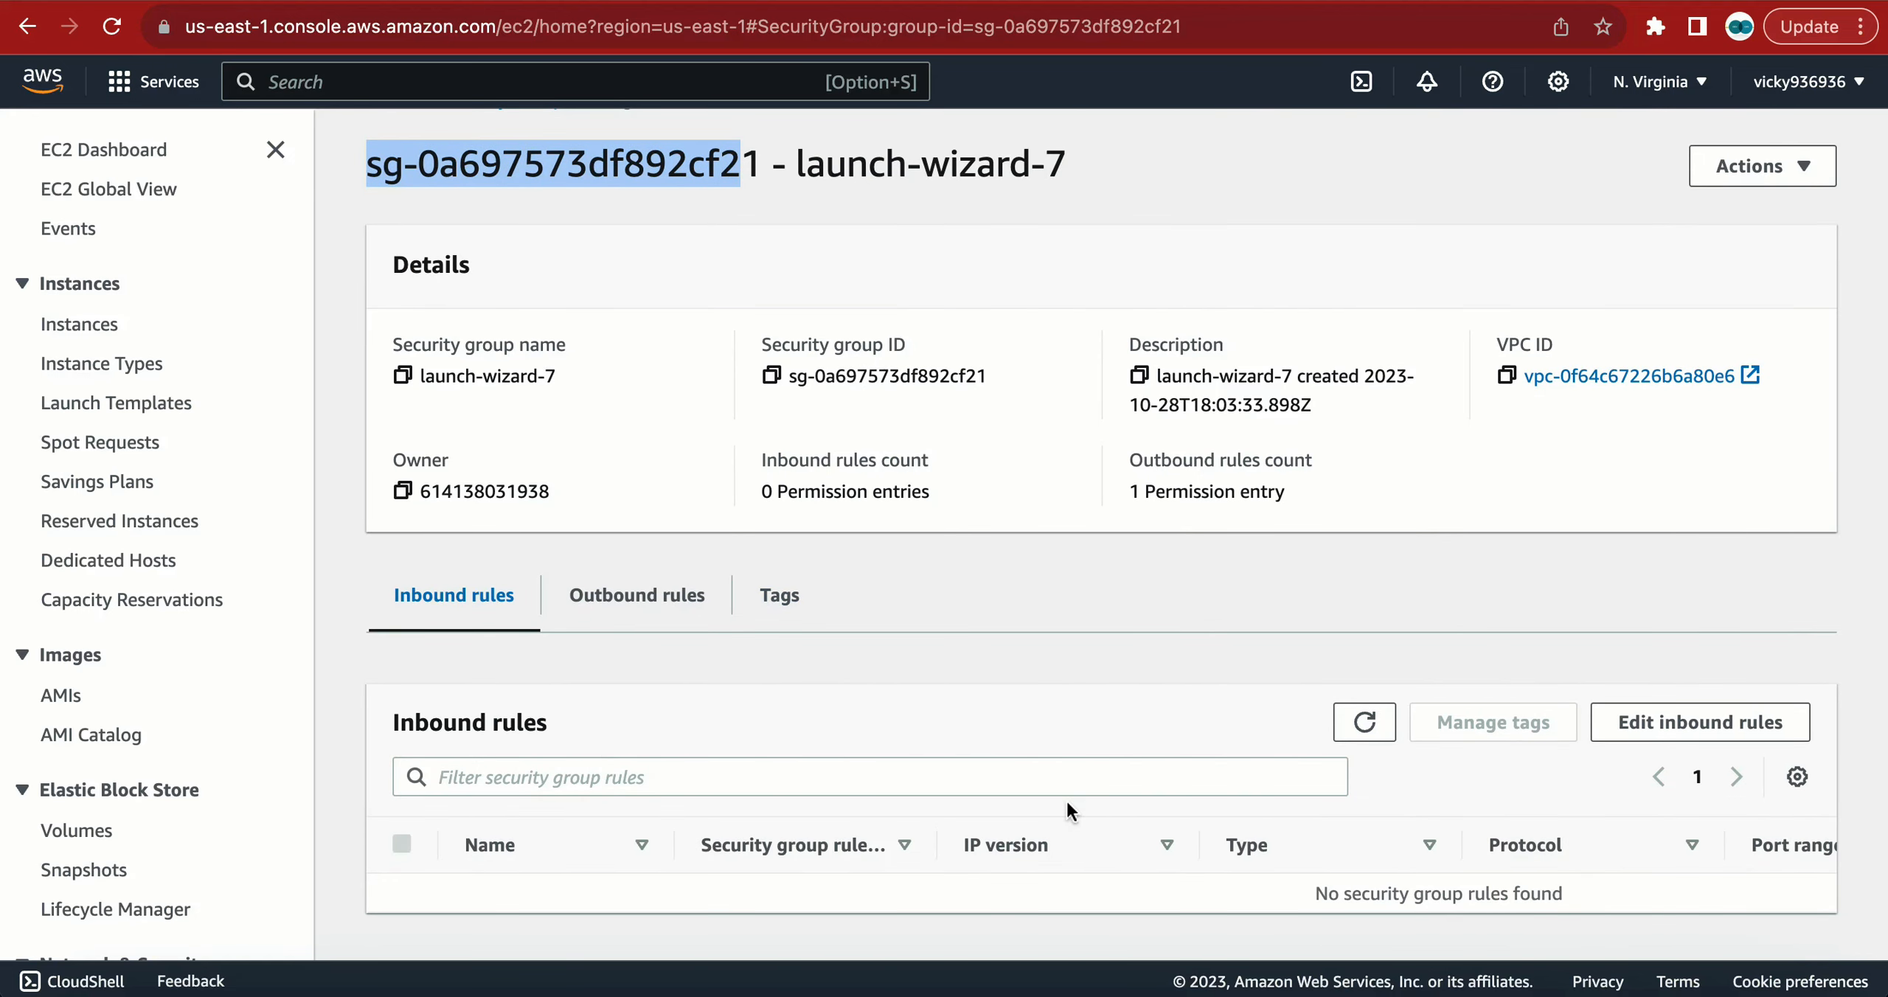
pyautogui.press('super+Tab')
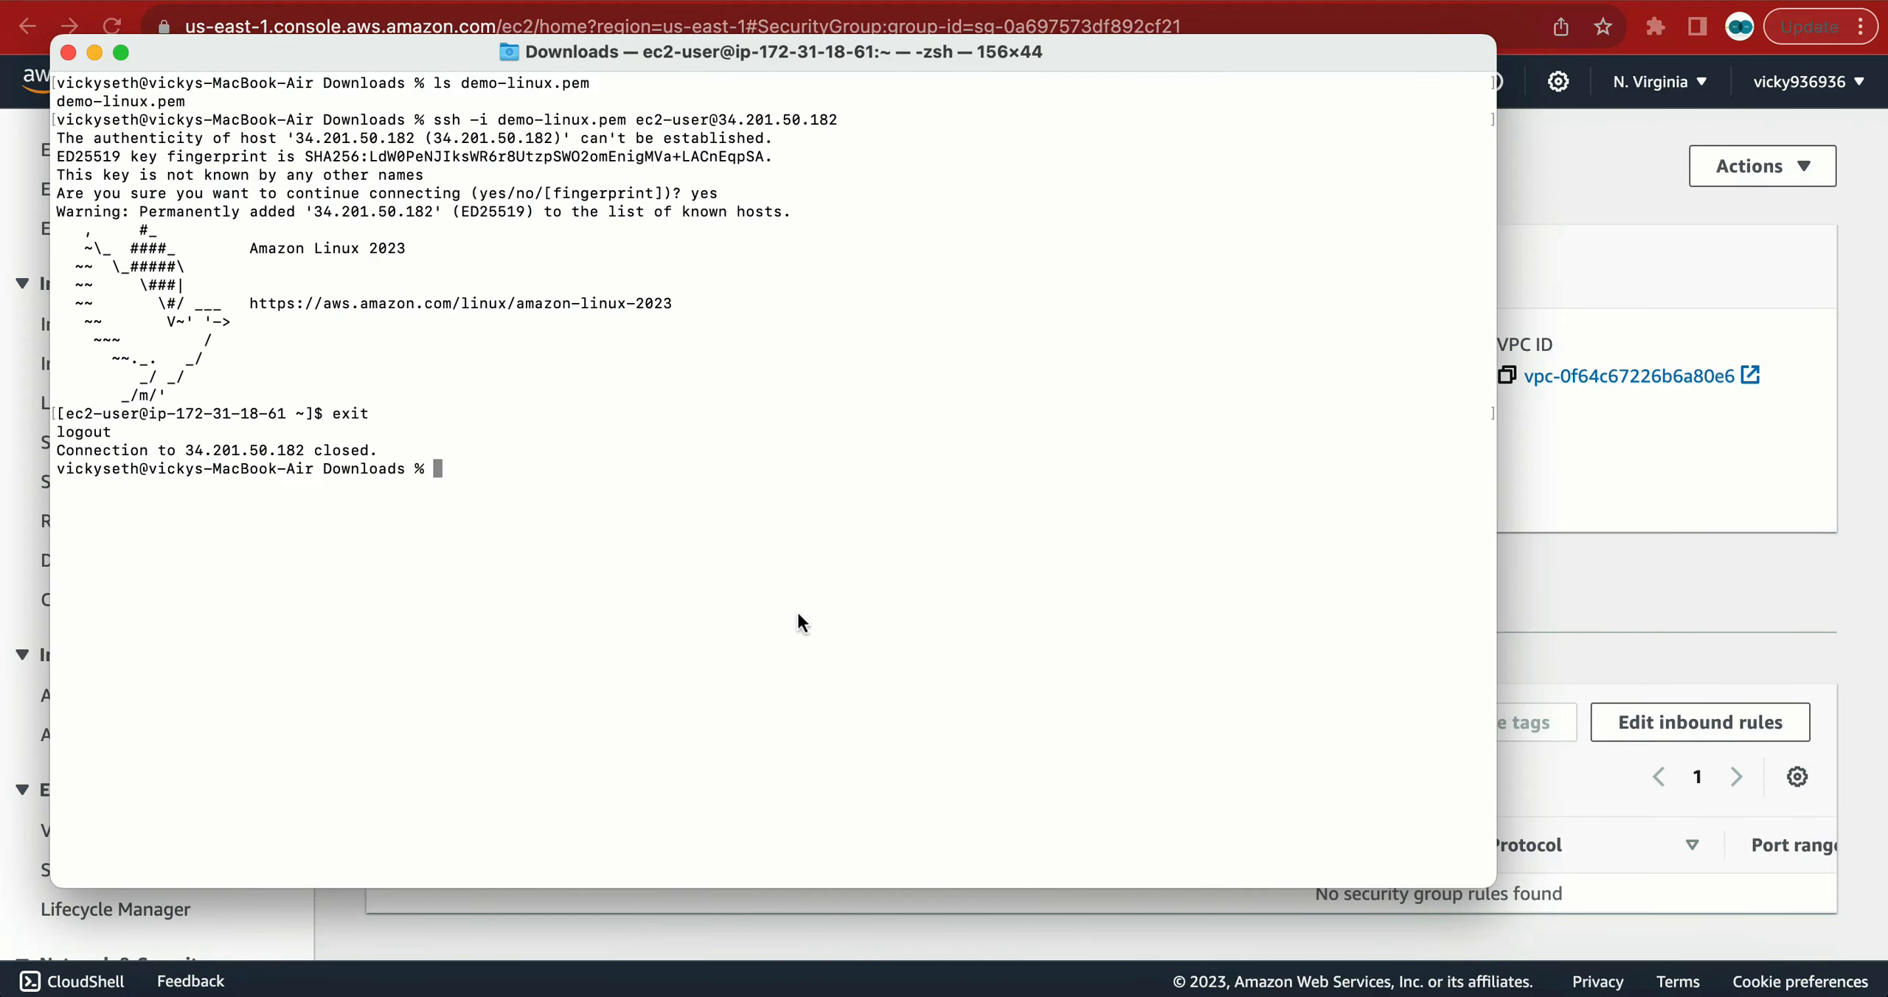
pyautogui.press('Up')
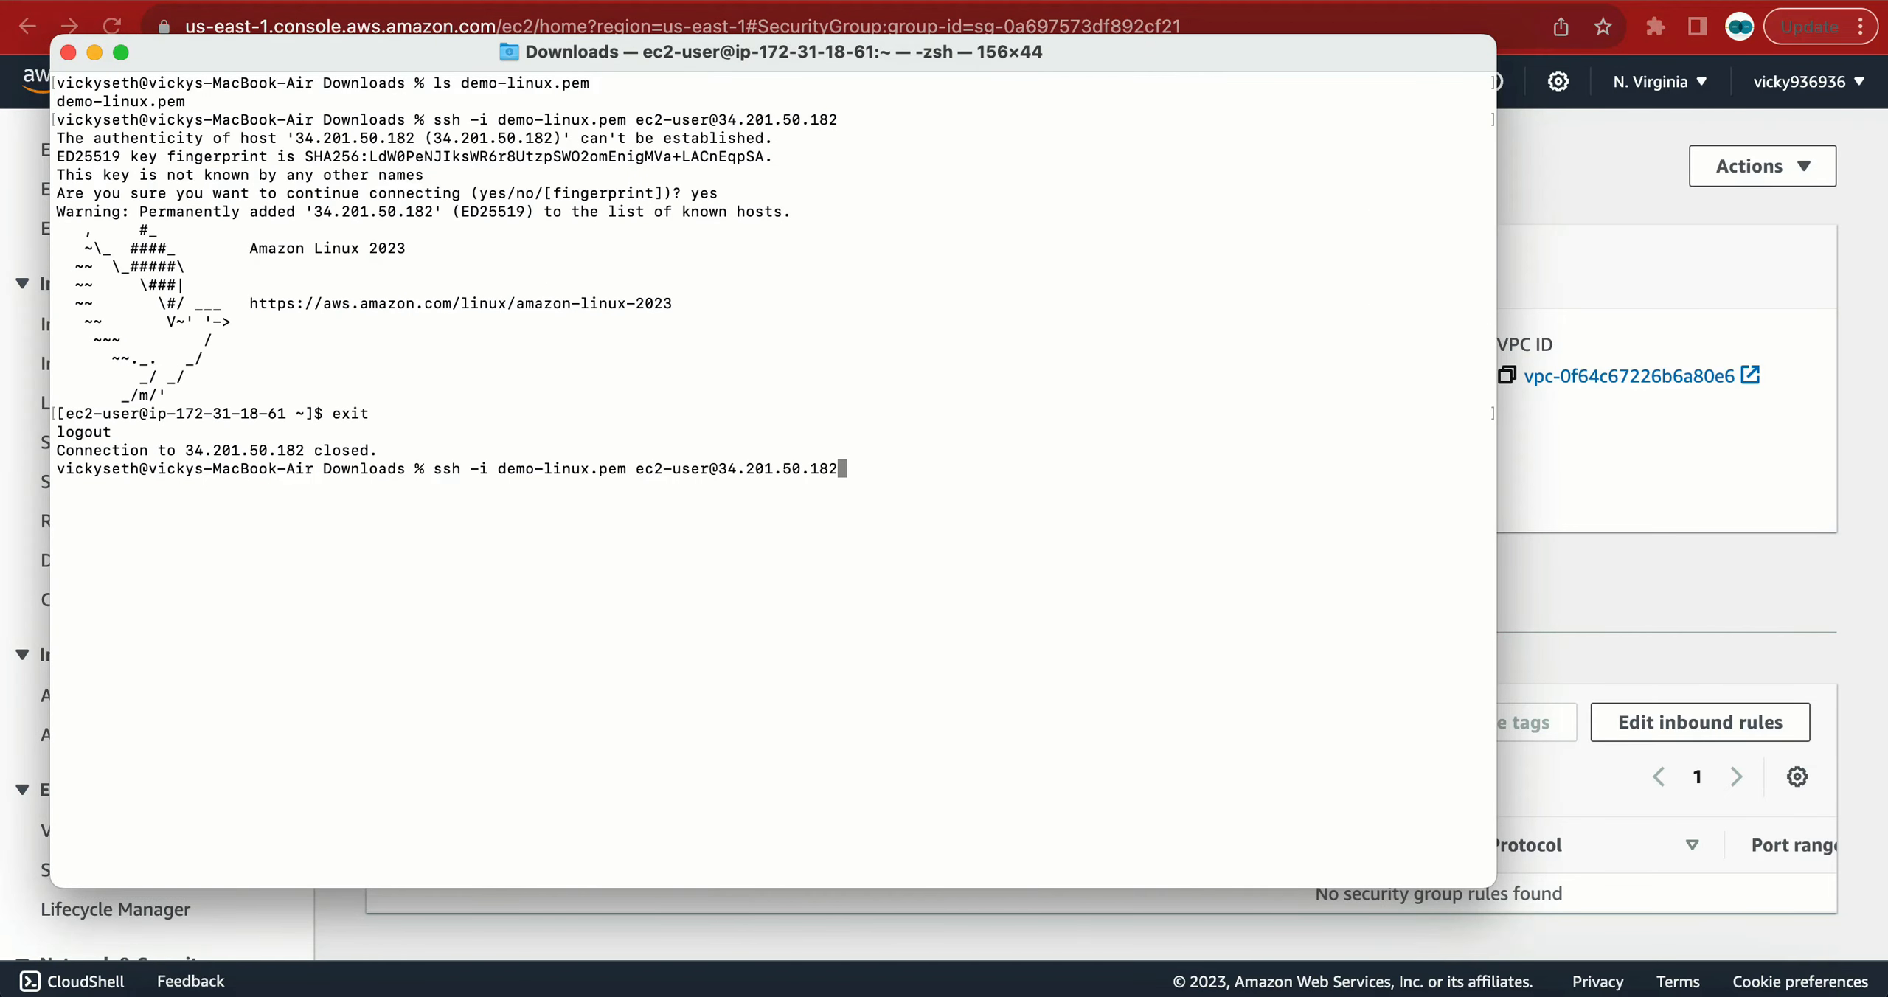
pyautogui.press('Return')
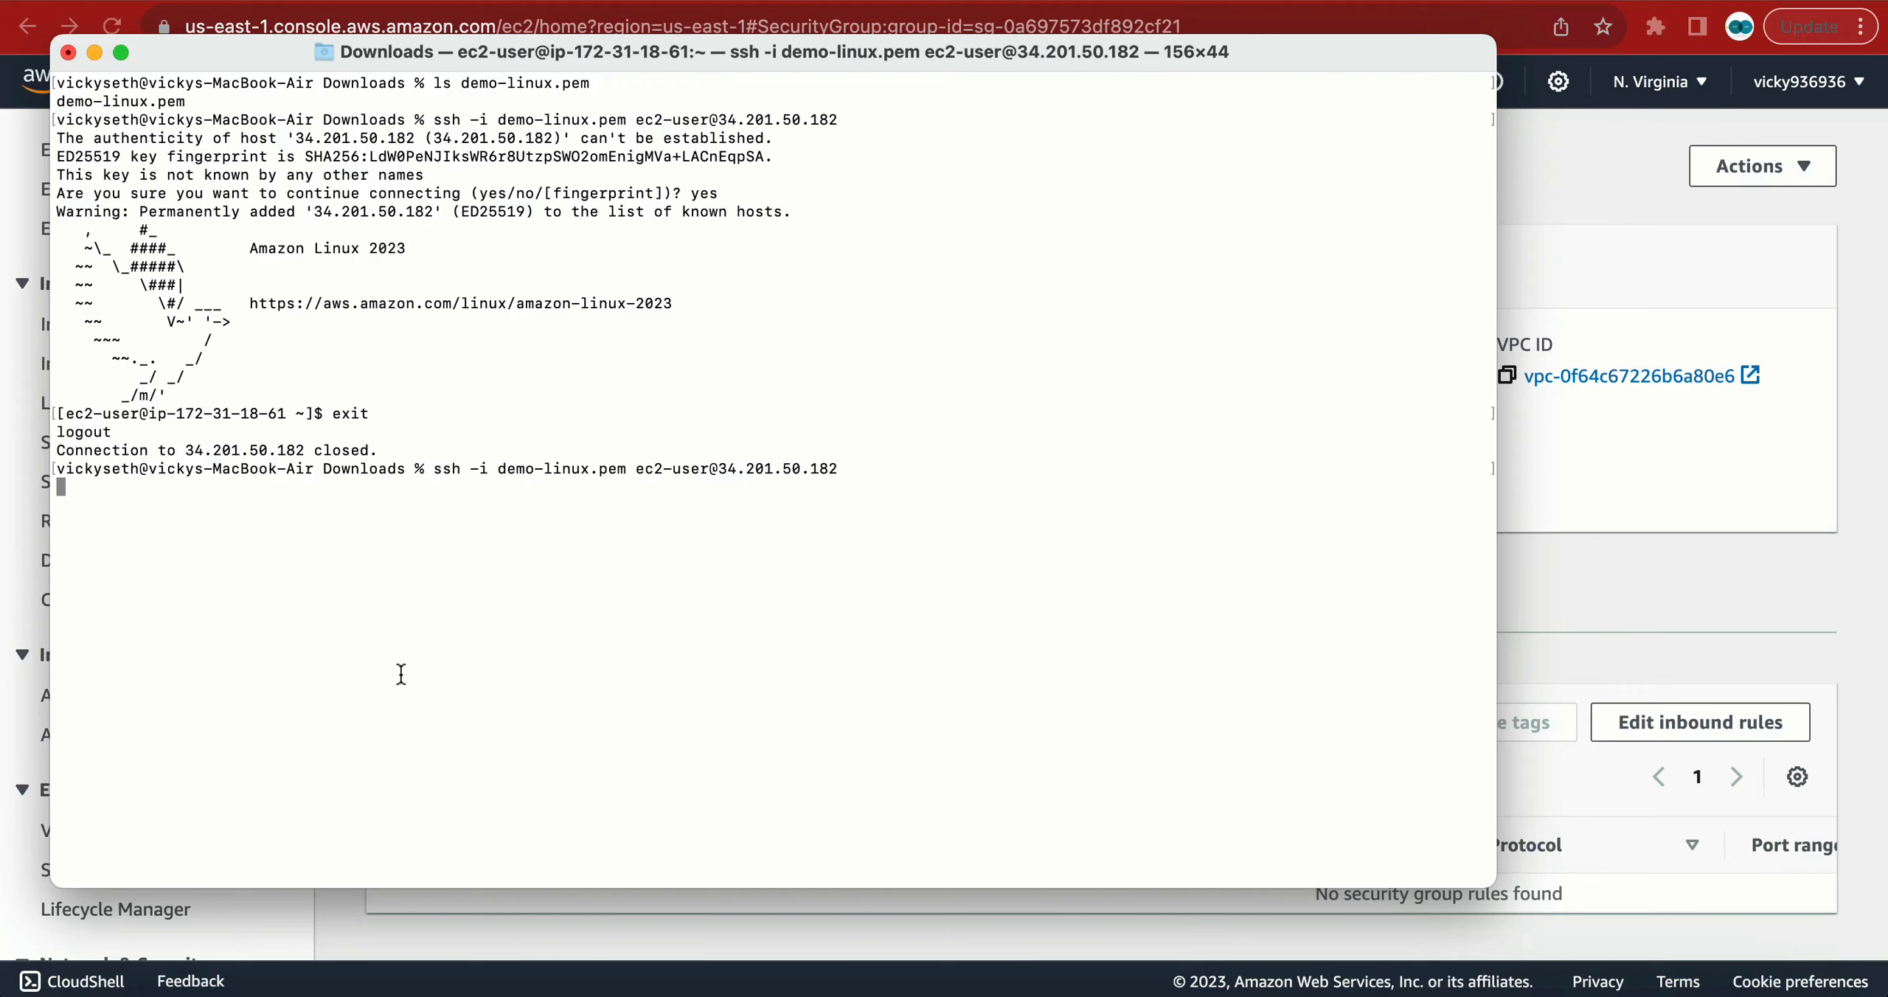
pyautogui.press('Return')
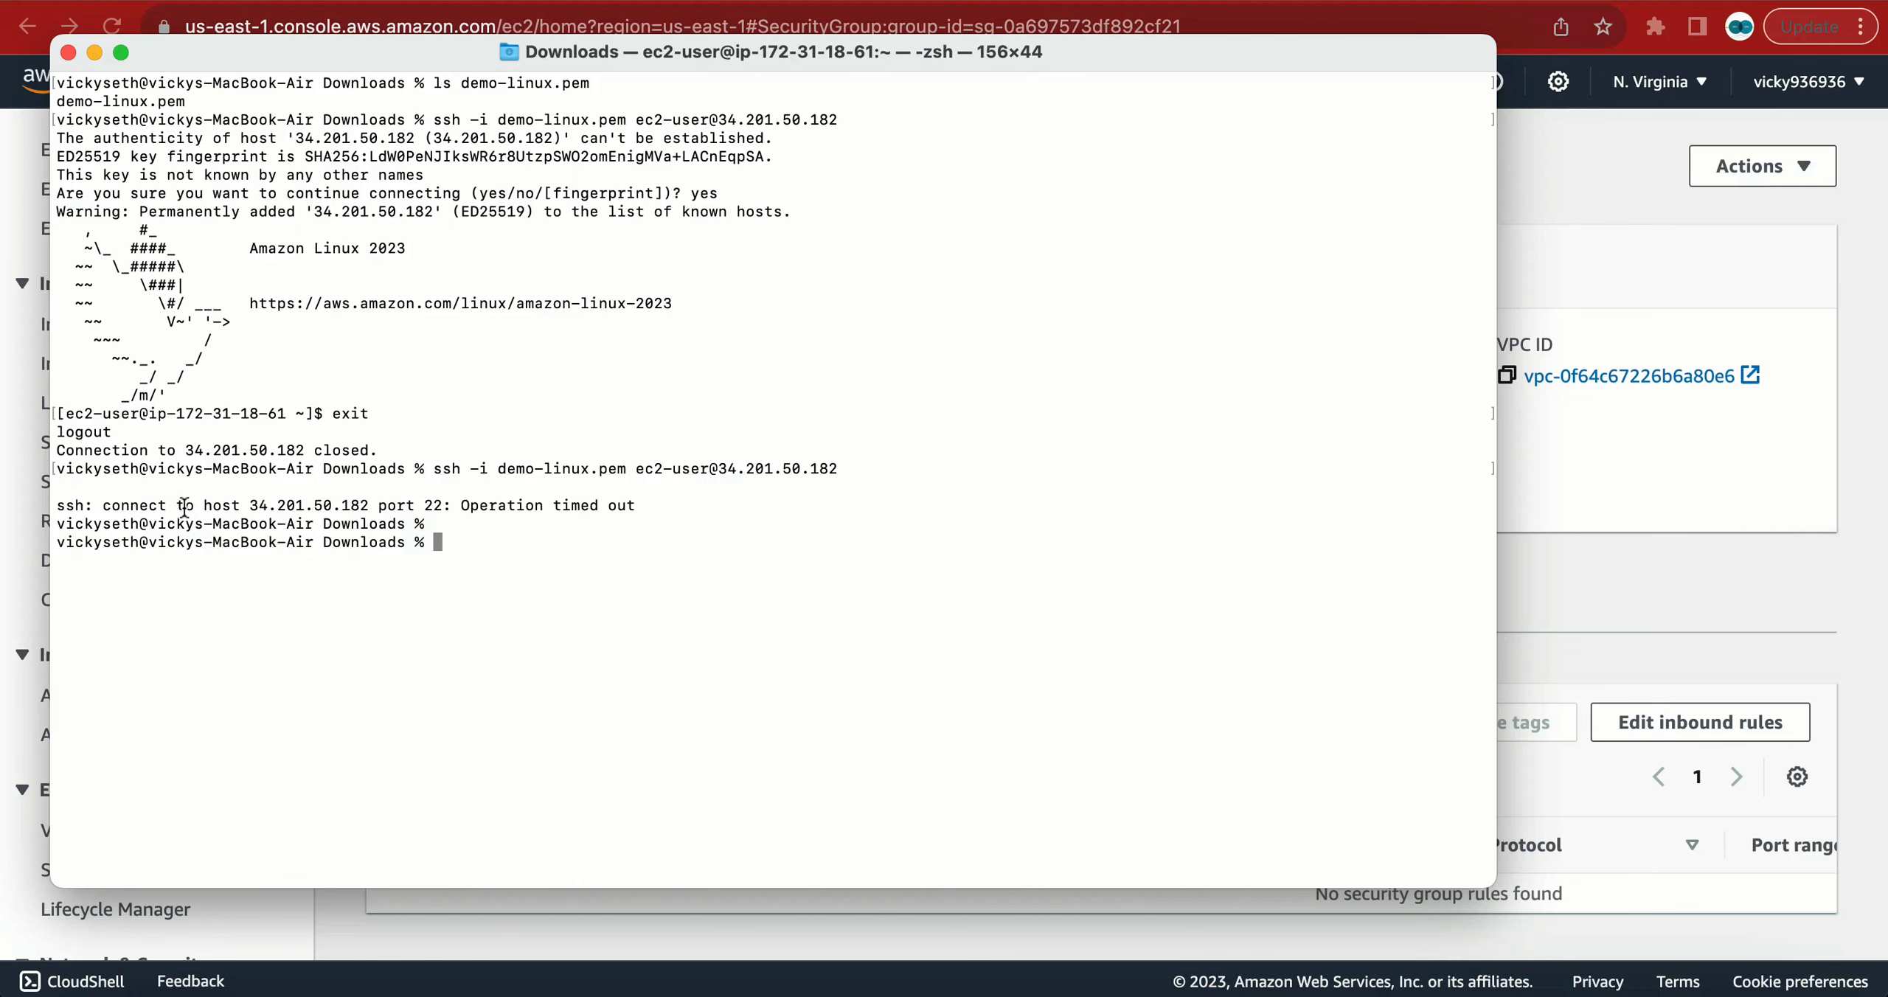
pyautogui.moveTo(65, 506); pyautogui.dragTo(728, 521)
pyautogui.click(423, 508)
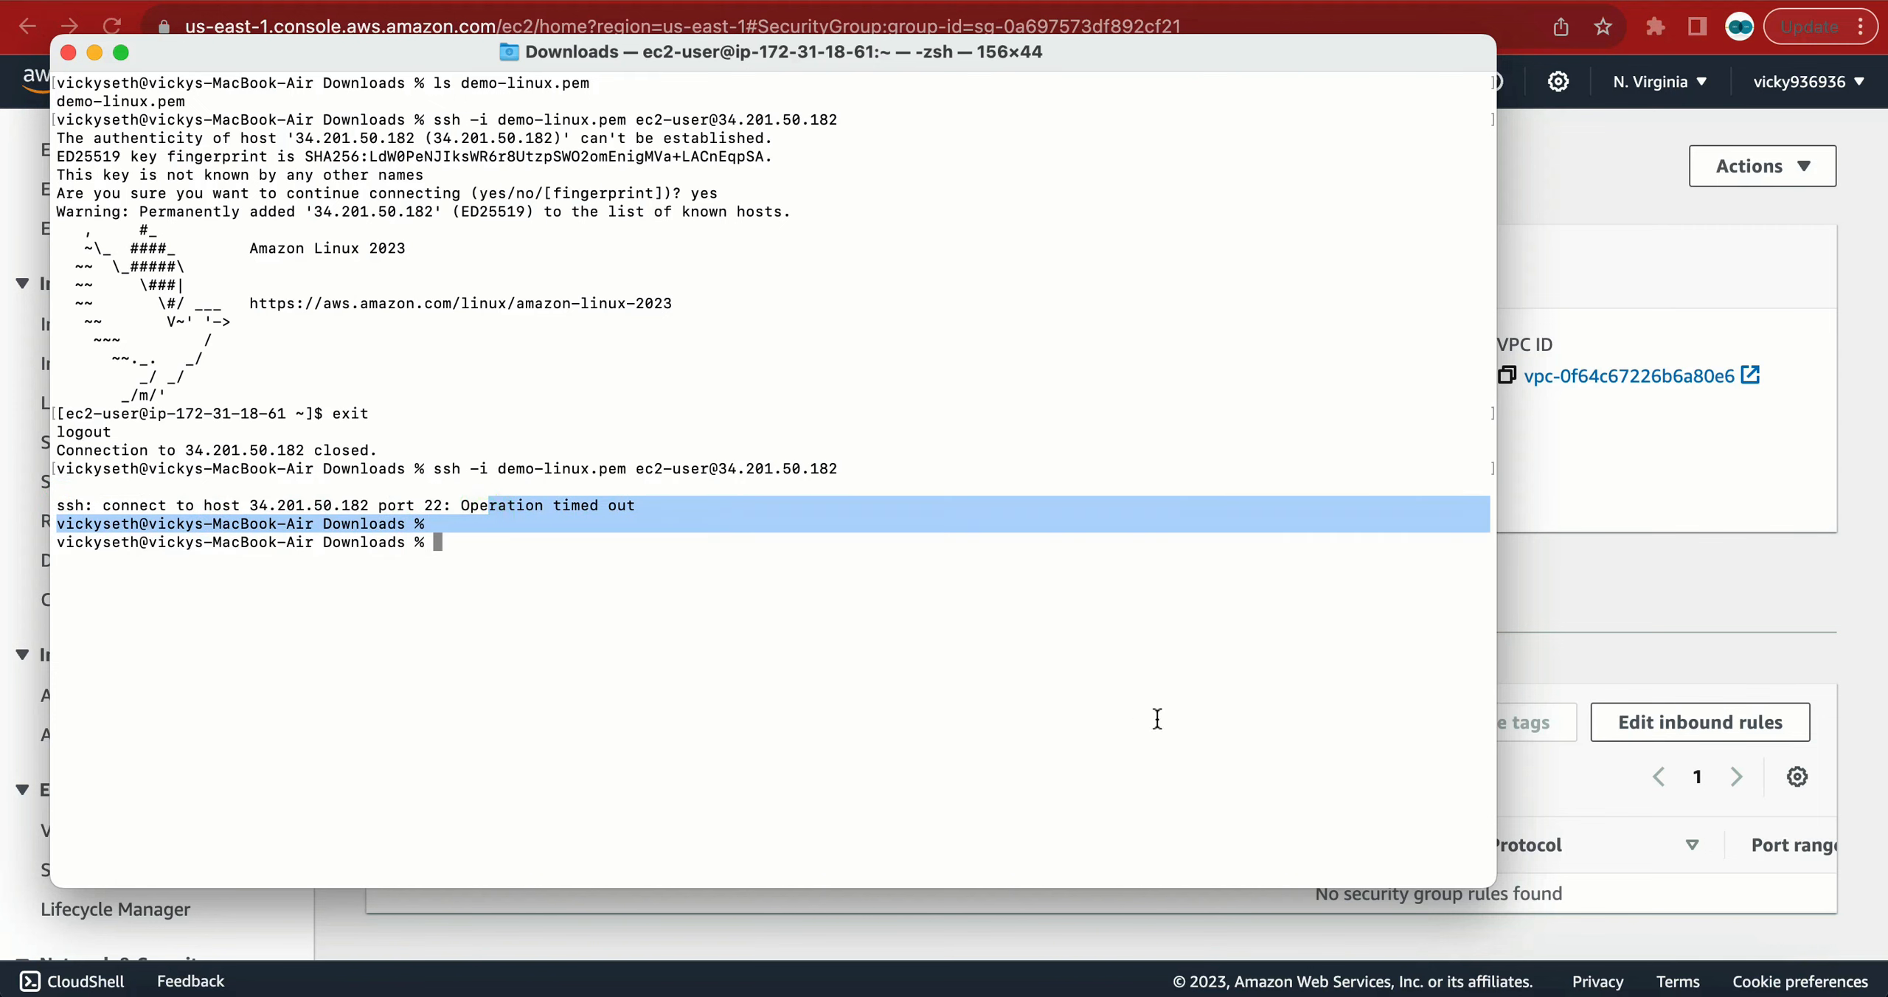
# - Switch back to the browser, add an SSH inbound rule with source Anywhere-IPv4 to the launch-wizard-7 security group and save the rules
pyautogui.click(1684, 611)
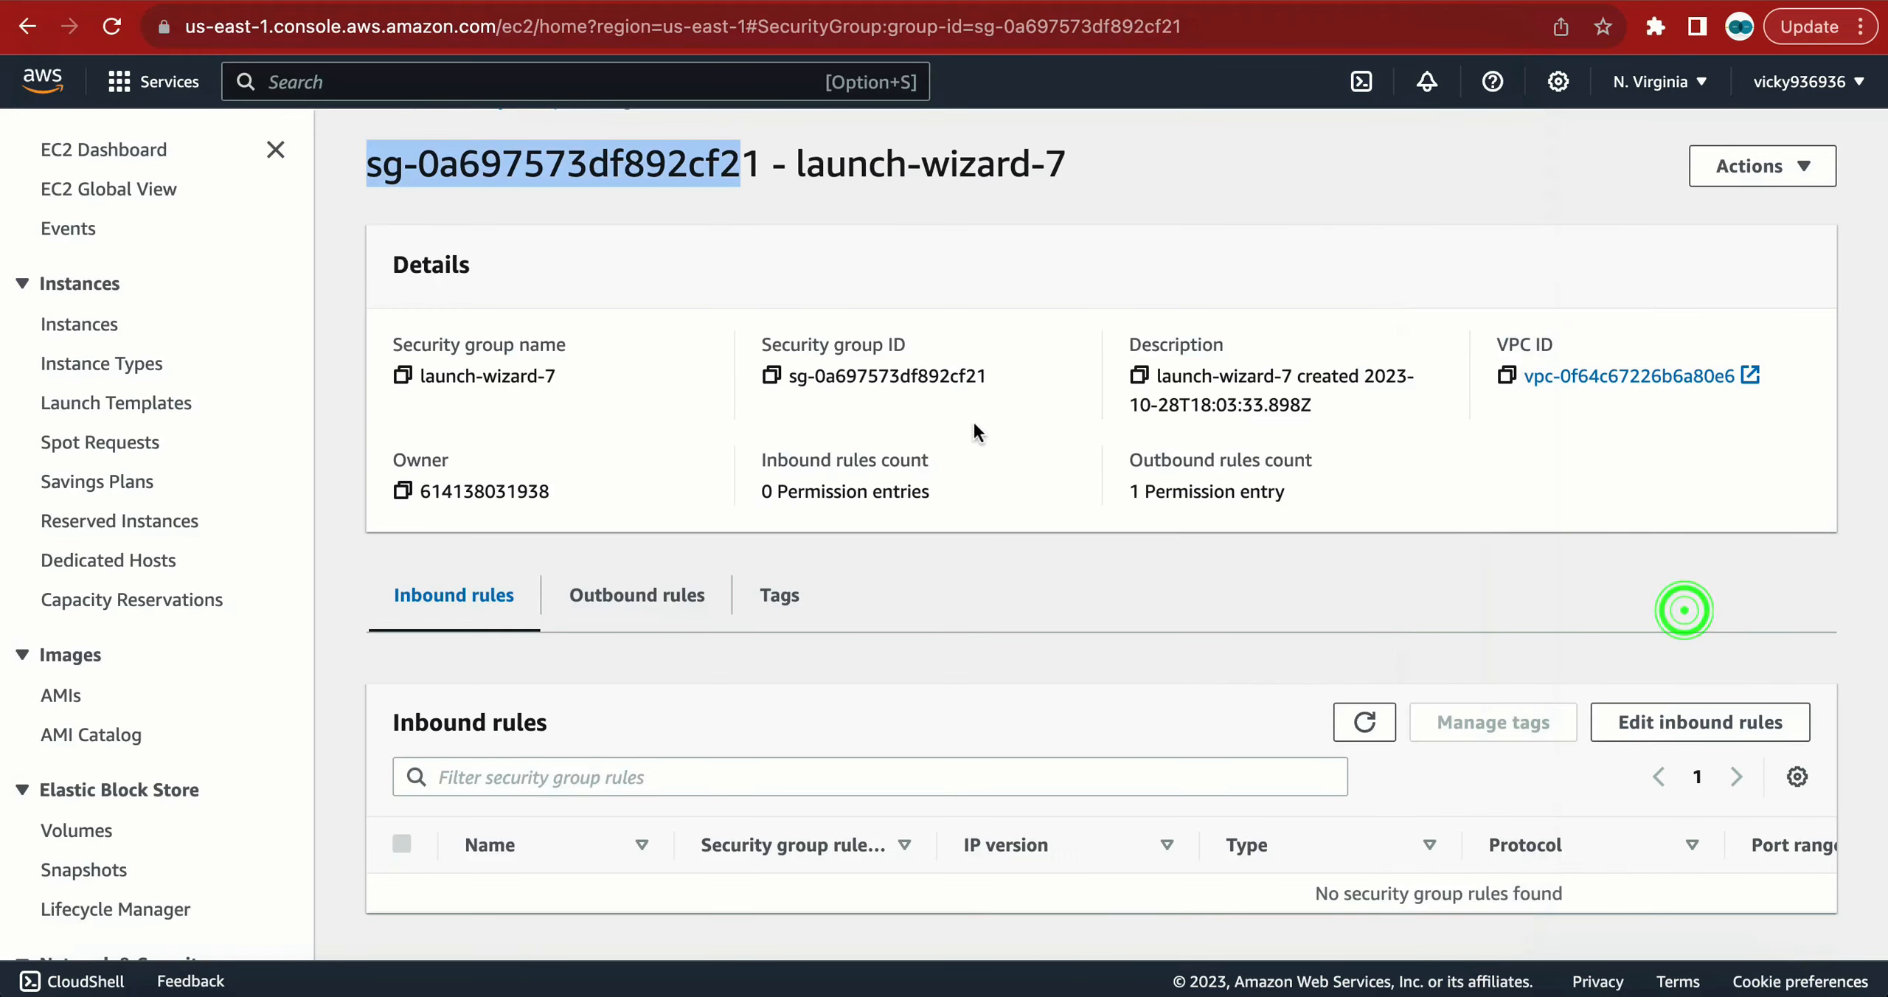
pyautogui.click(1696, 726)
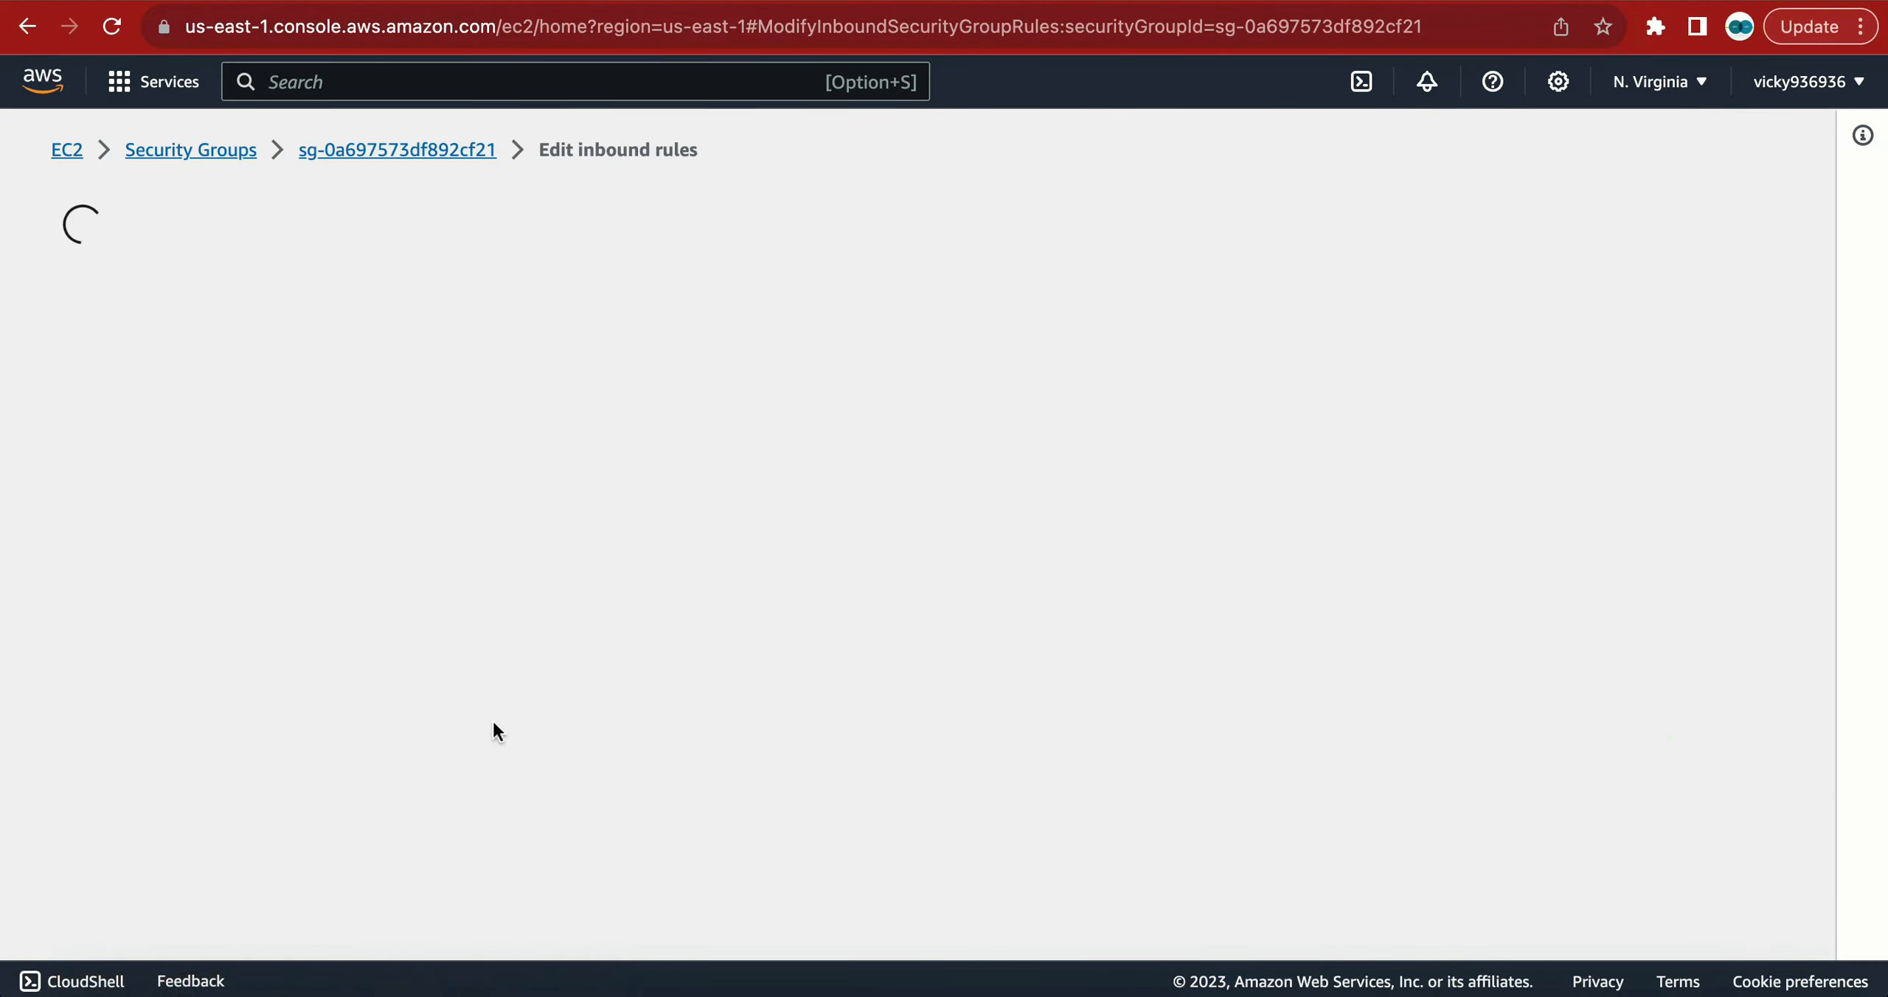
pyautogui.click(114, 516)
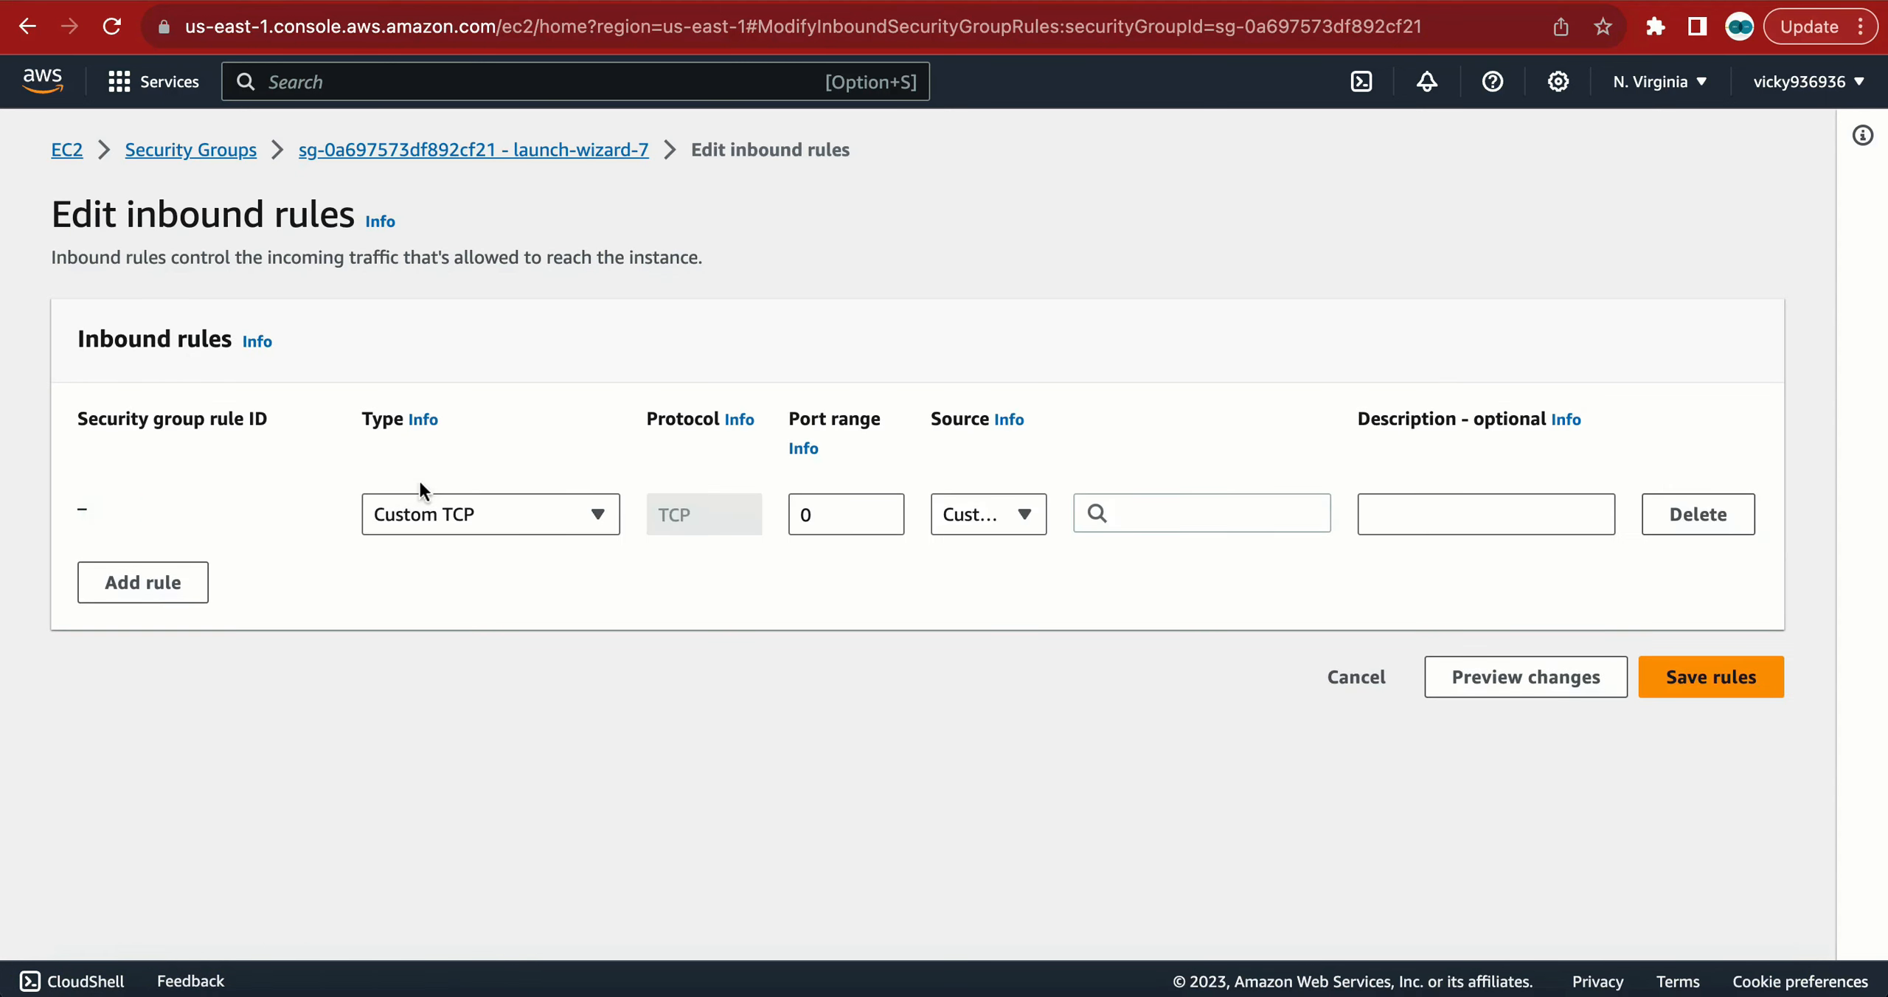
pyautogui.click(435, 493)
pyautogui.write('ss')
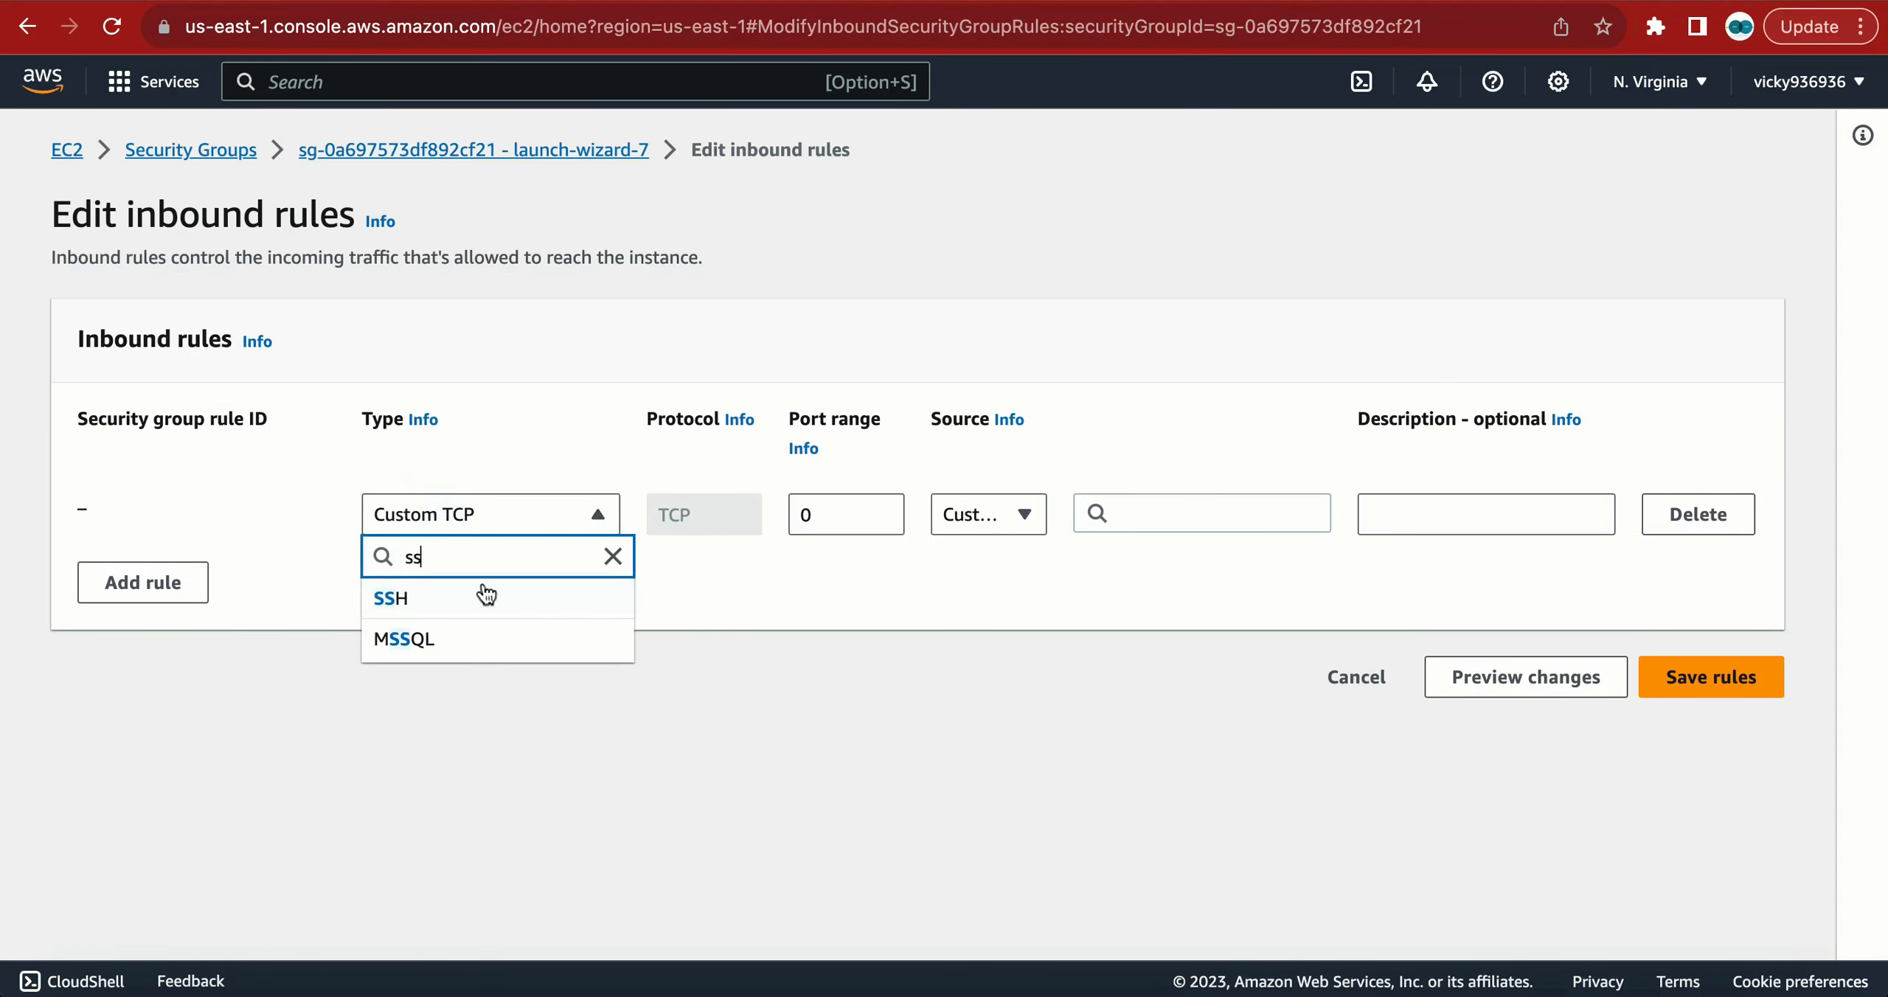
pyautogui.click(486, 596)
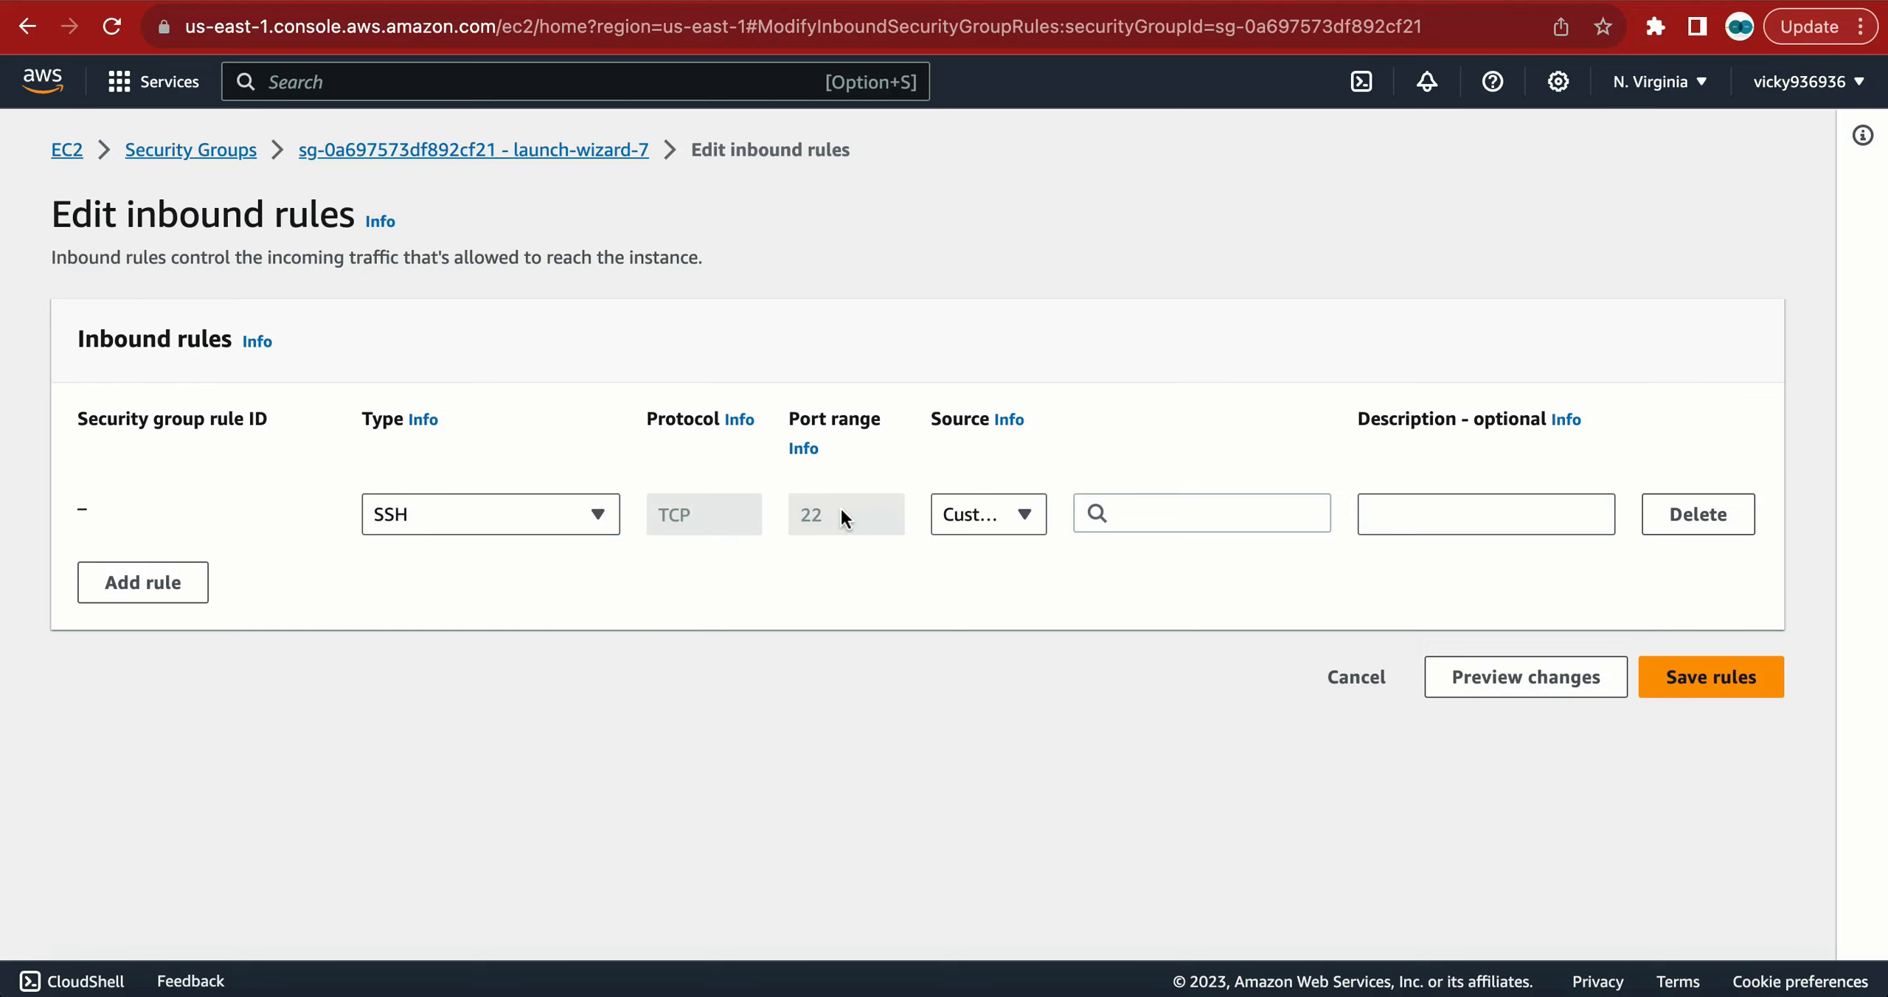
pyautogui.click(980, 516)
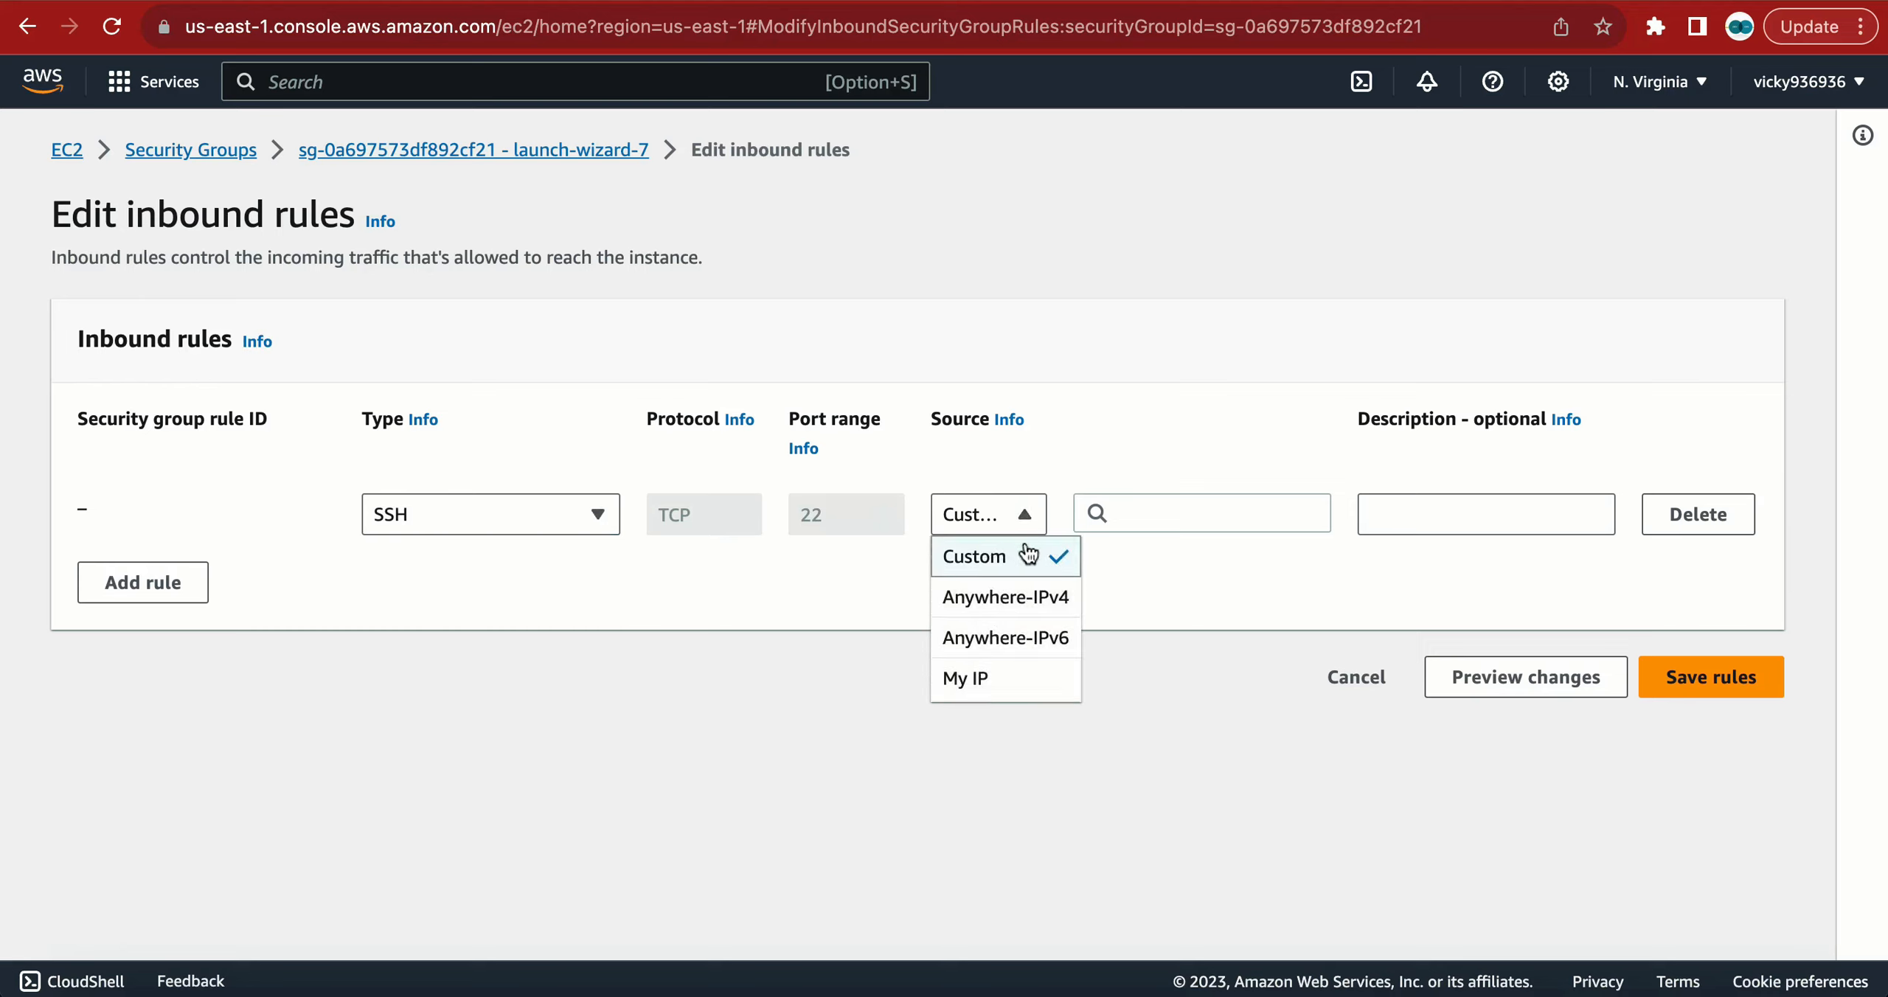
pyautogui.click(1021, 595)
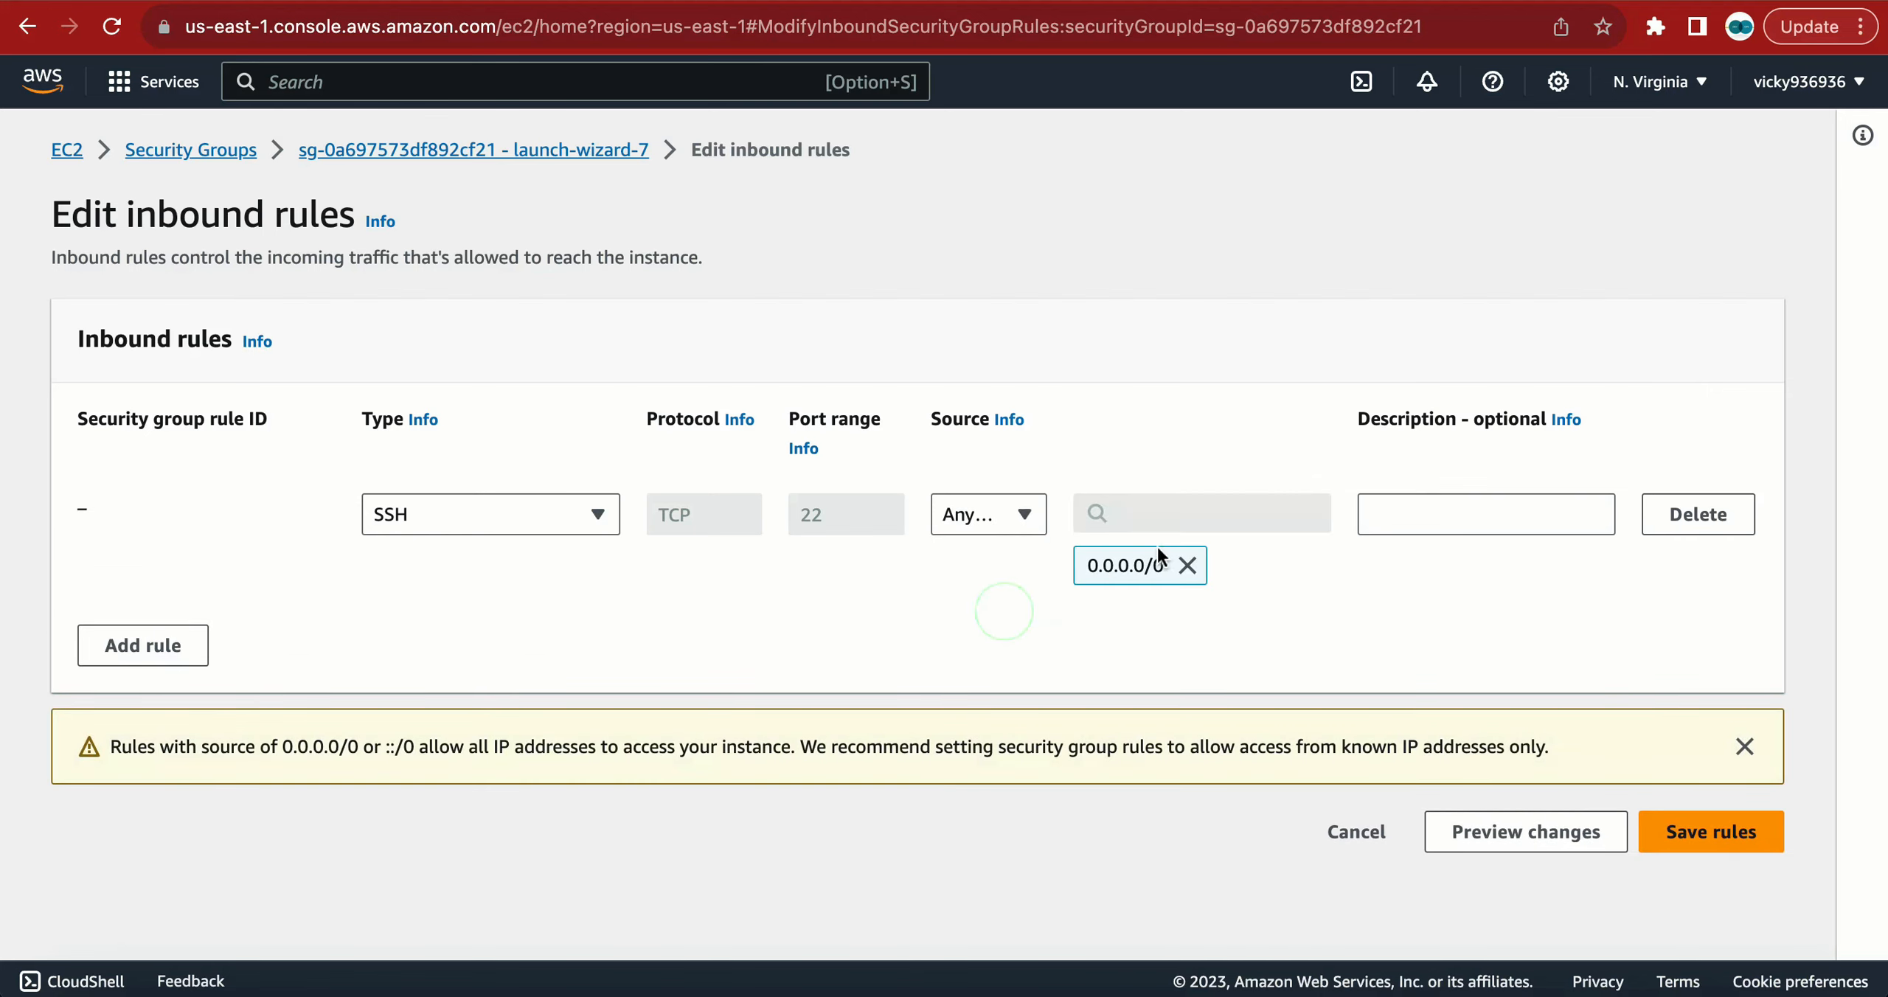
pyautogui.click(1696, 831)
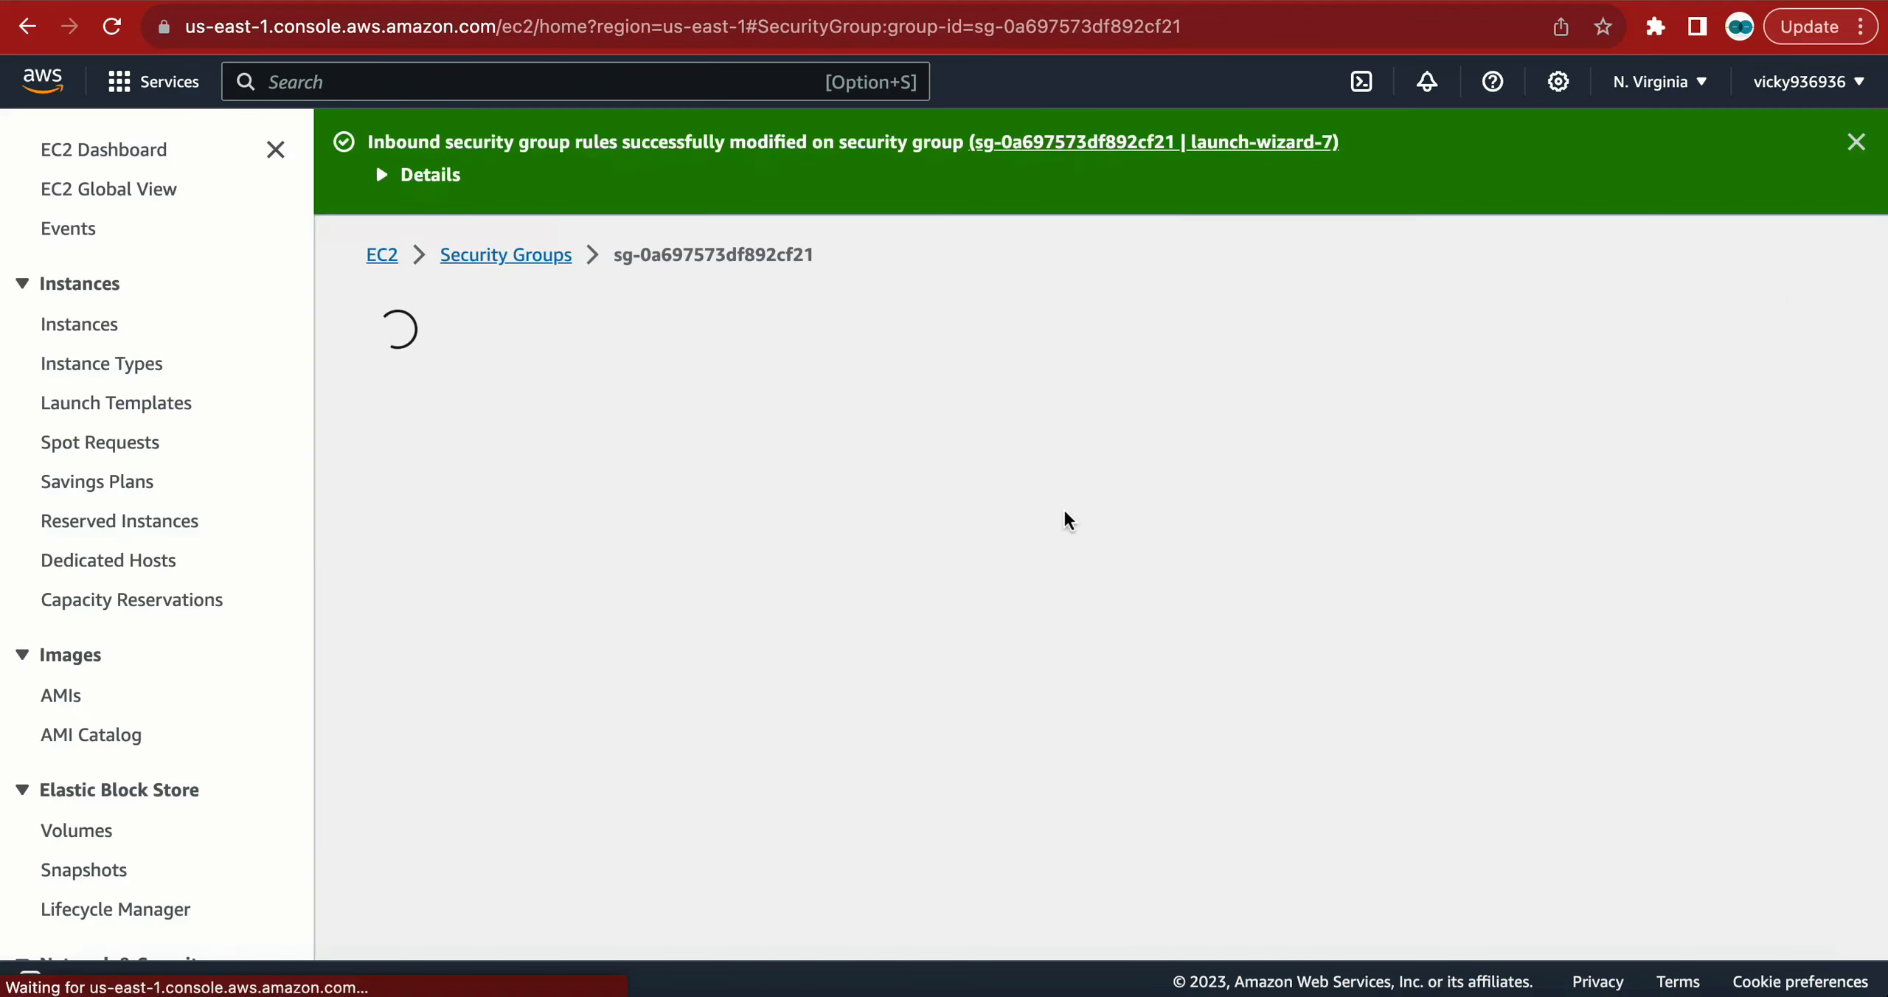
pyautogui.press('super+Tab')
pyautogui.click(625, 596)
pyautogui.click(1679, 674)
pyautogui.scroll(-1, 916, 660)
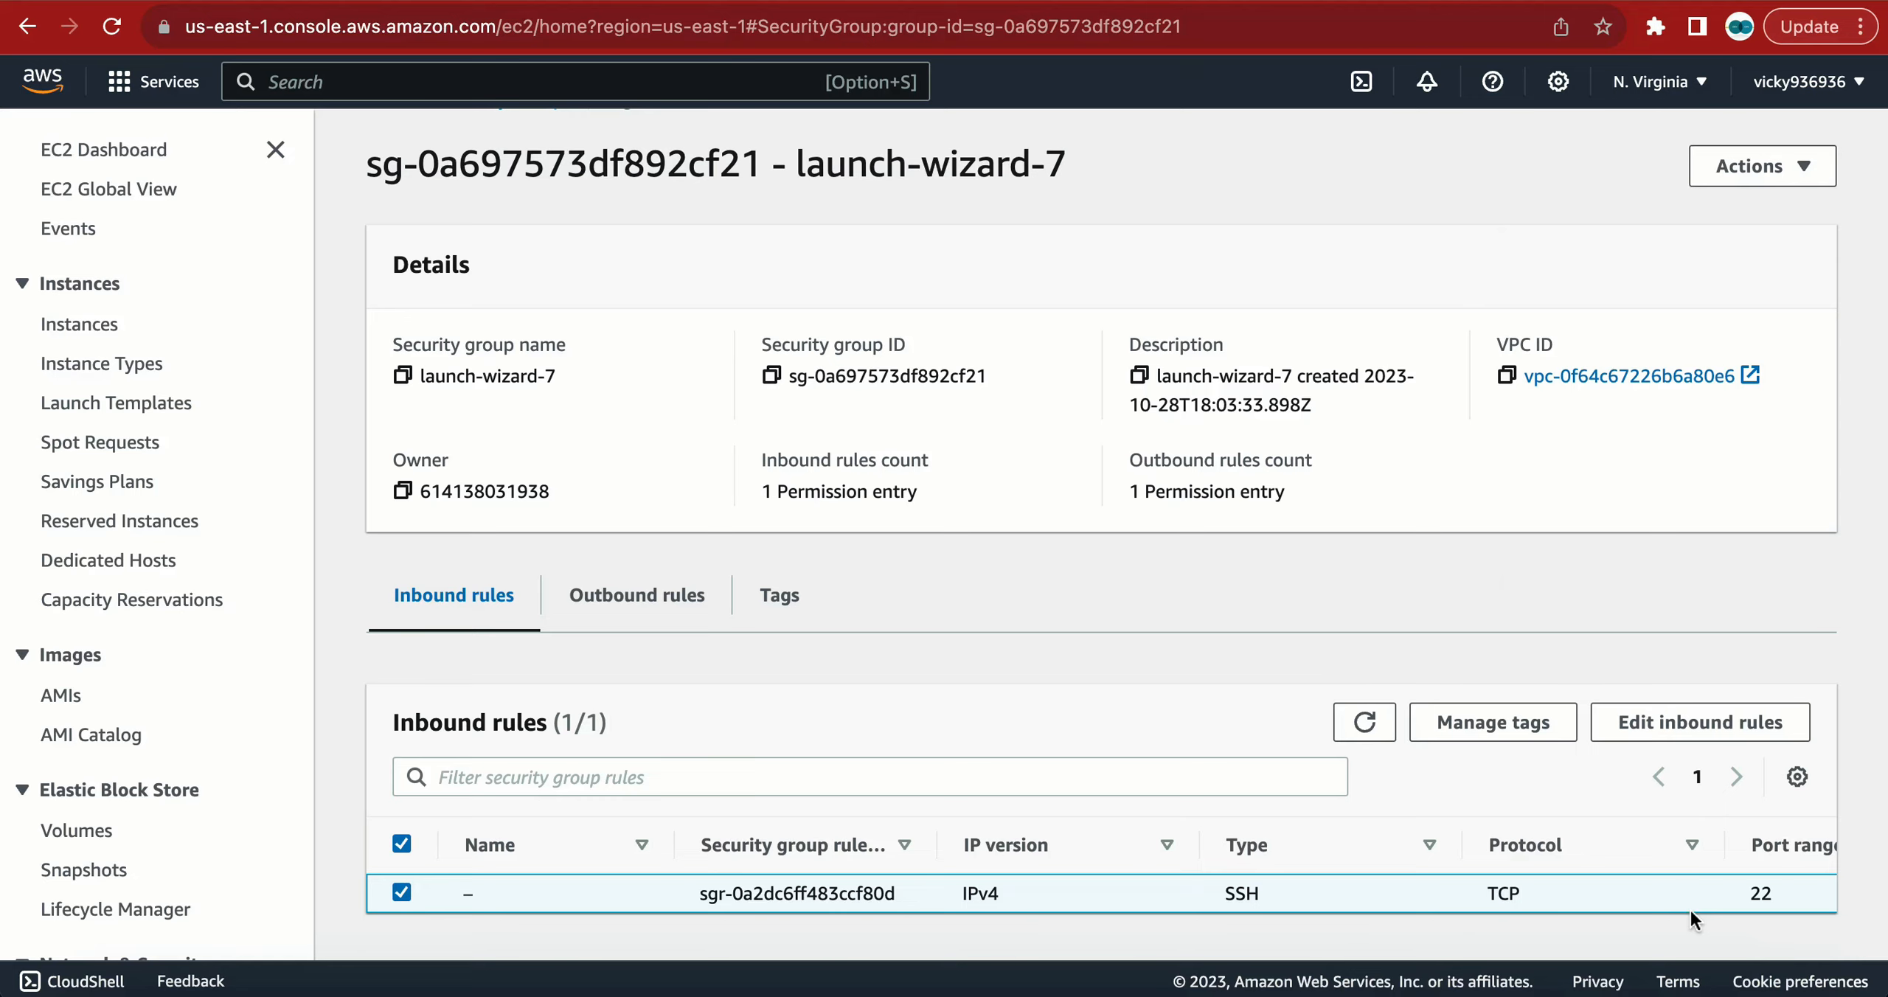
pyautogui.press('super+Tab')
pyautogui.press('Up')
pyautogui.press('Return')
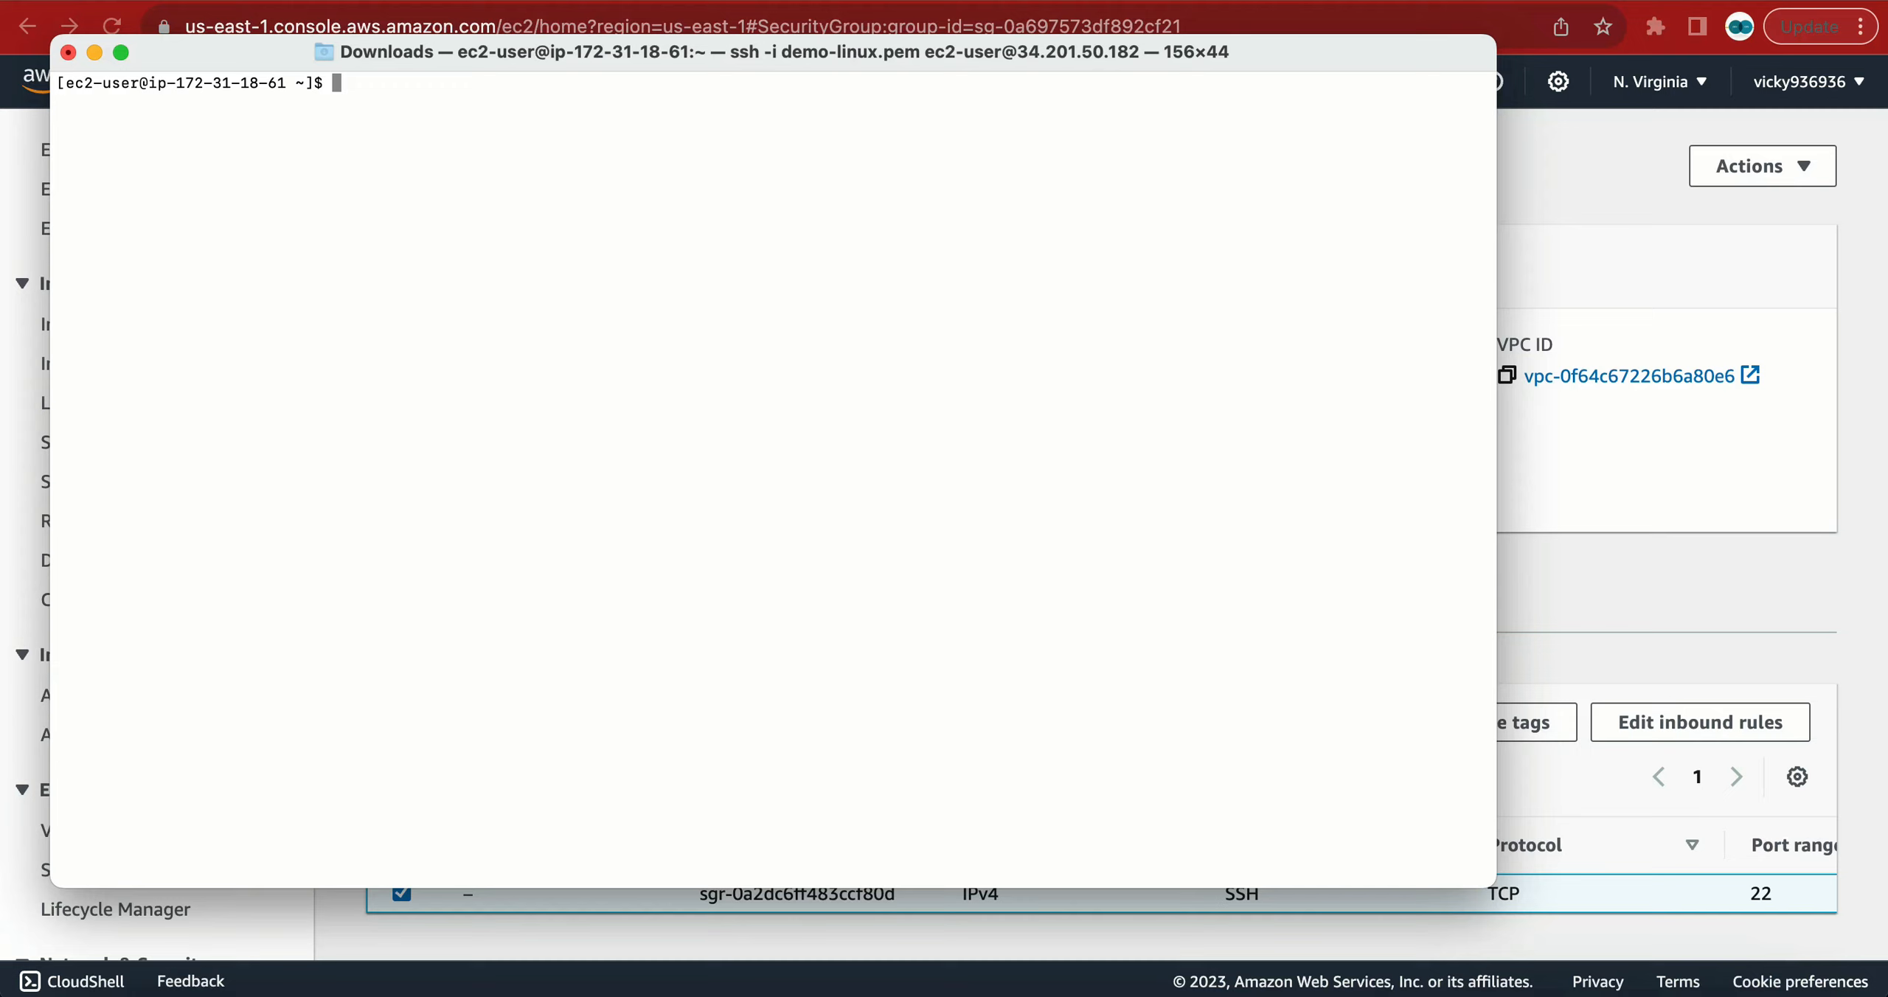
# - Install the Apache web server on the instance with "sudo yum install httpd -y"
pyautogui.write('su')
pyautogui.press('BackSpace')
pyautogui.press('BackSpace')
pyautogui.write('sudo yum install httpd -y')
pyautogui.press('Return')
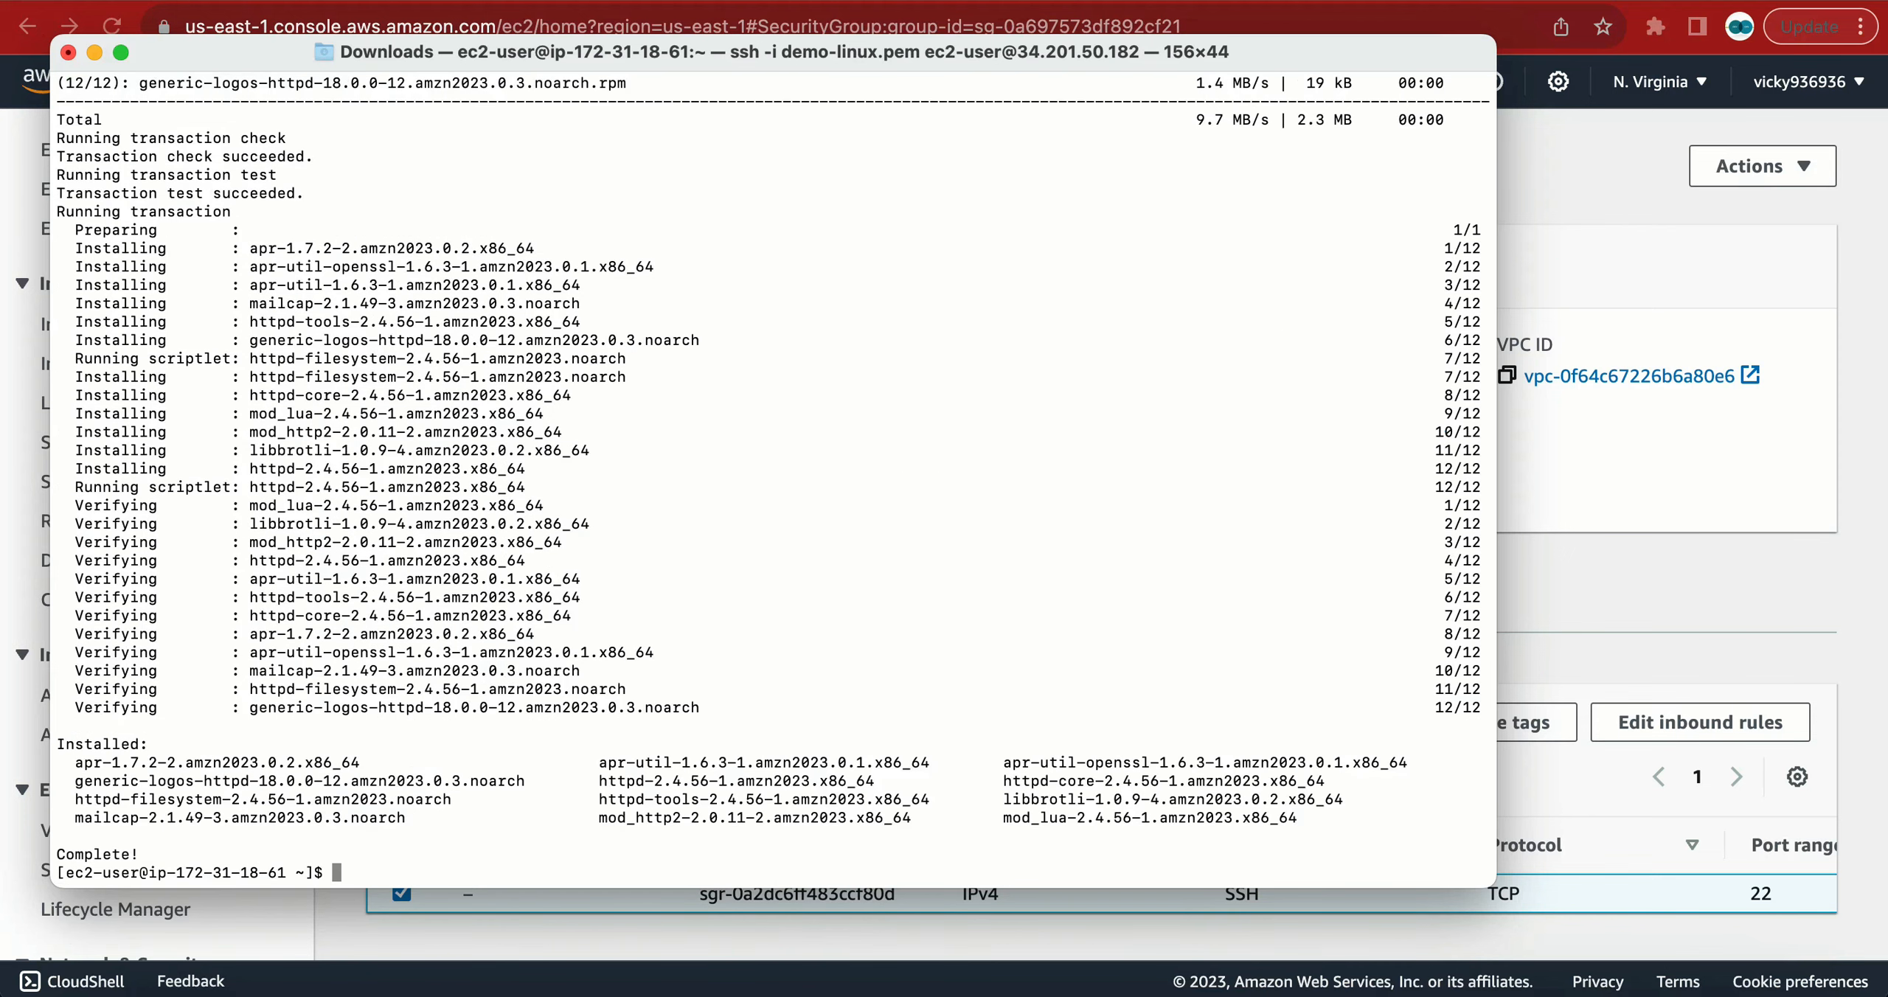
pyautogui.write('sudo service httpd start')
pyautogui.press('Return')
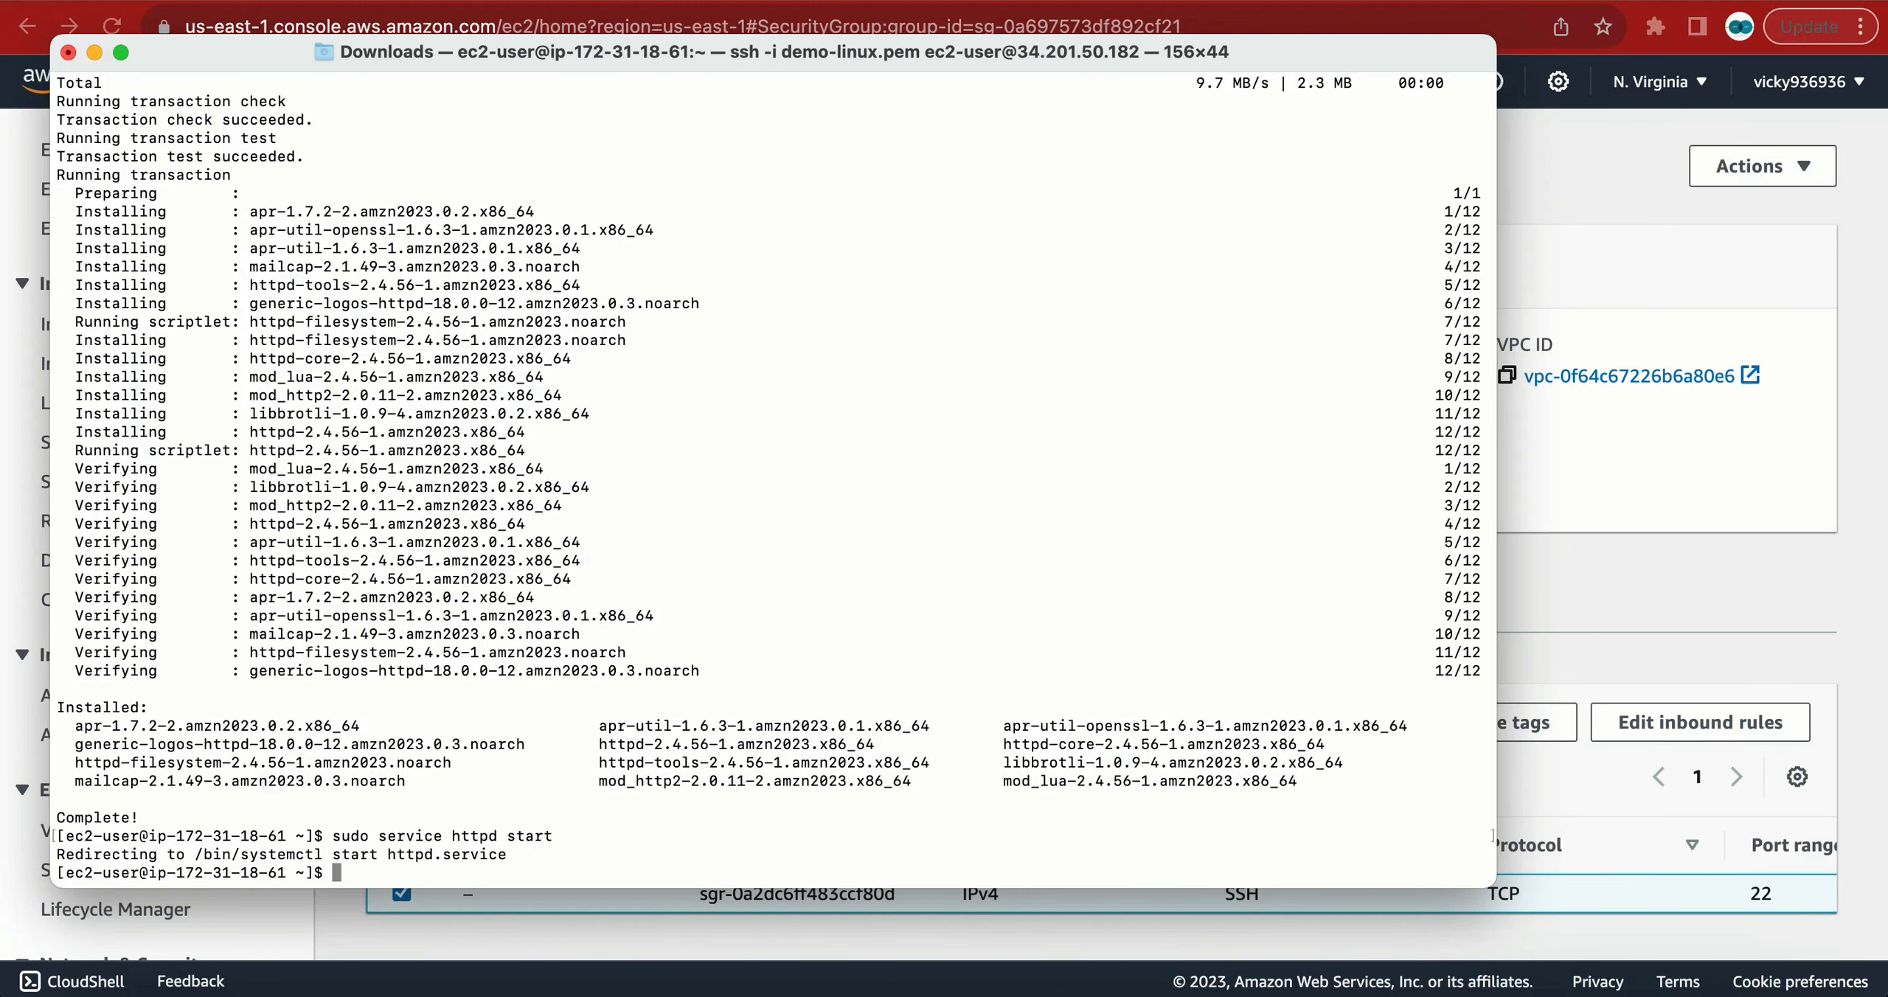
pyautogui.write('curl http://localhost')
pyautogui.press('Return')
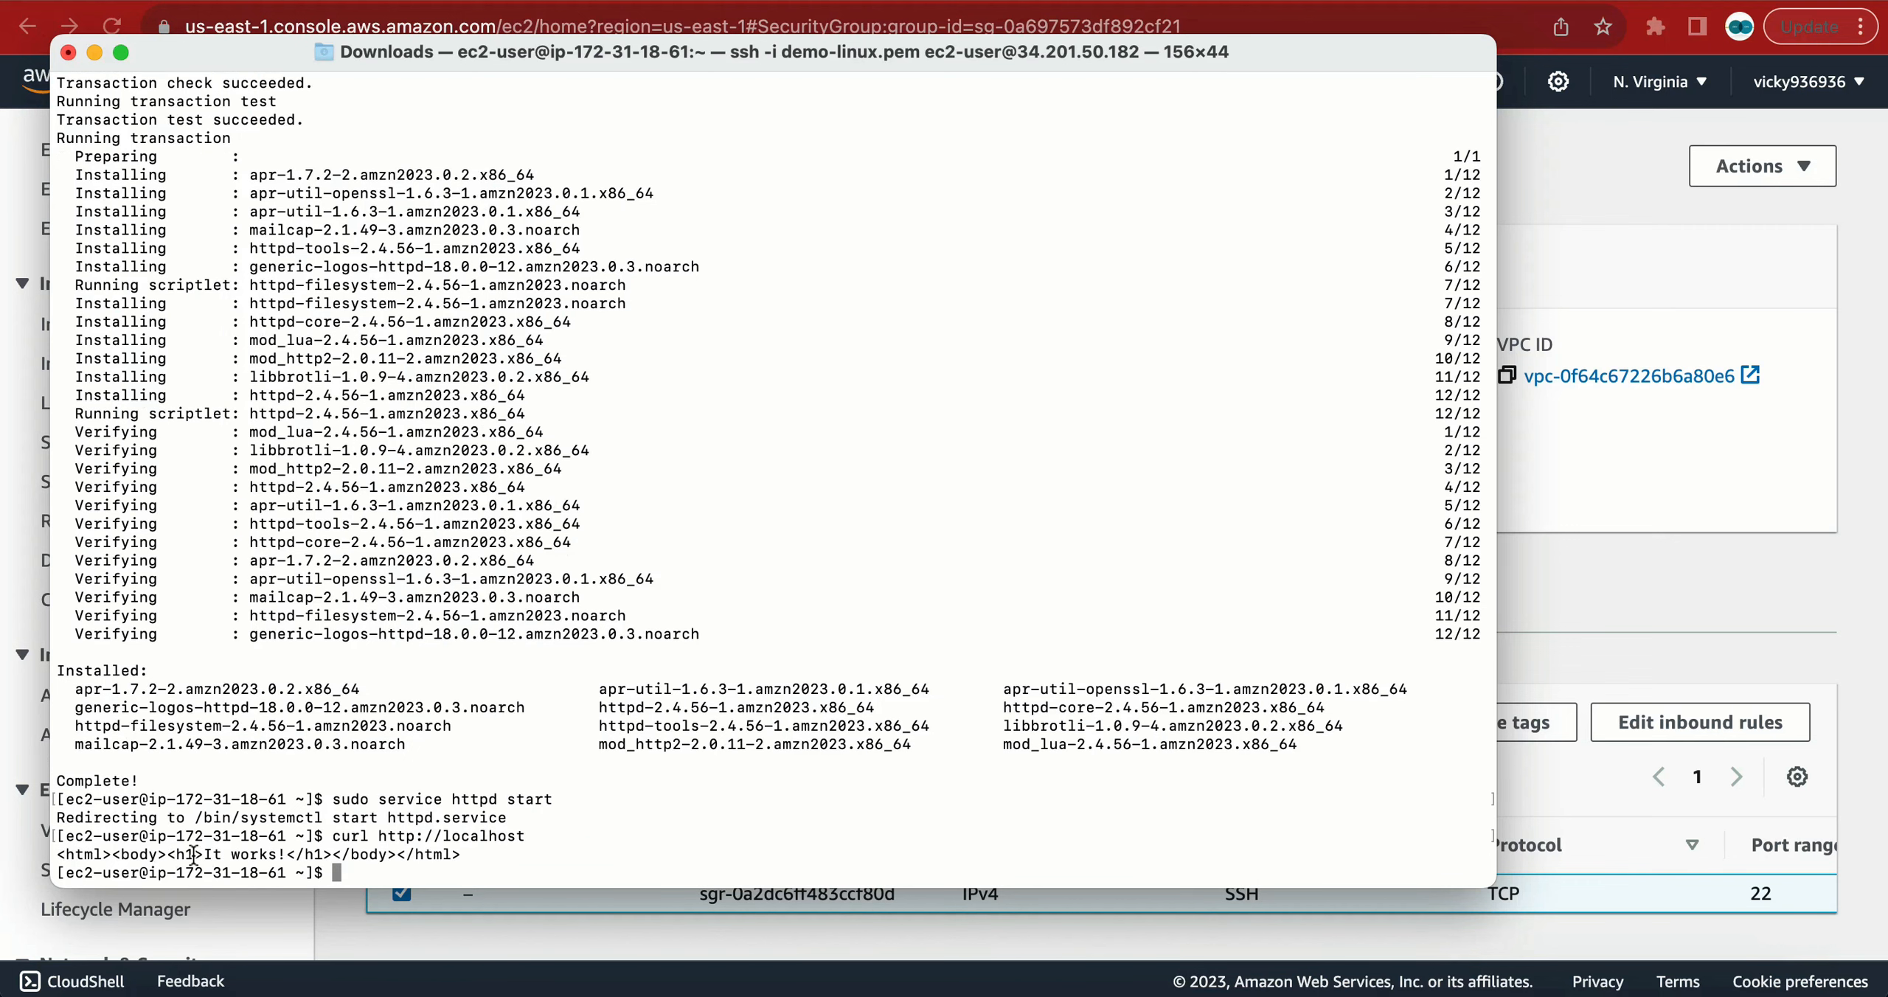
pyautogui.moveTo(125, 854); pyautogui.dragTo(350, 845)
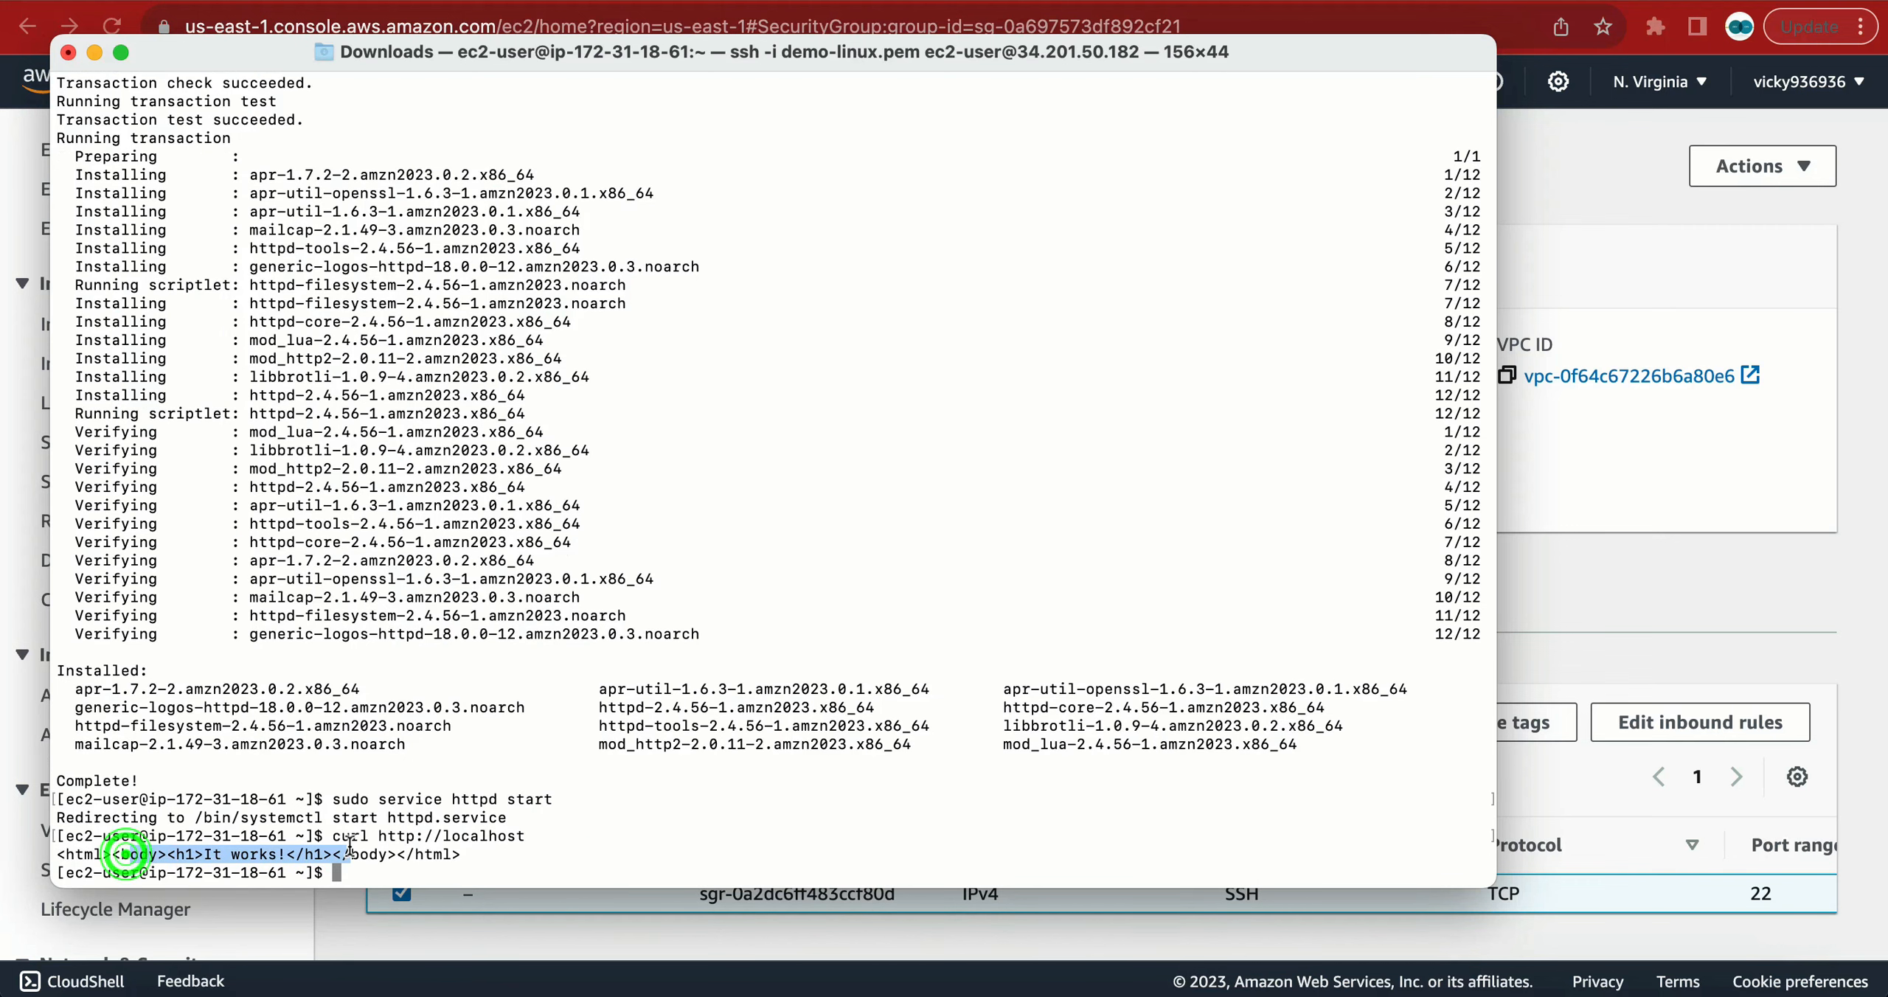
# - Switch back to the browser and copy the public IPv4 address from the security-group-demo instance's summary
pyautogui.click(1729, 665)
pyautogui.click(870, 2)
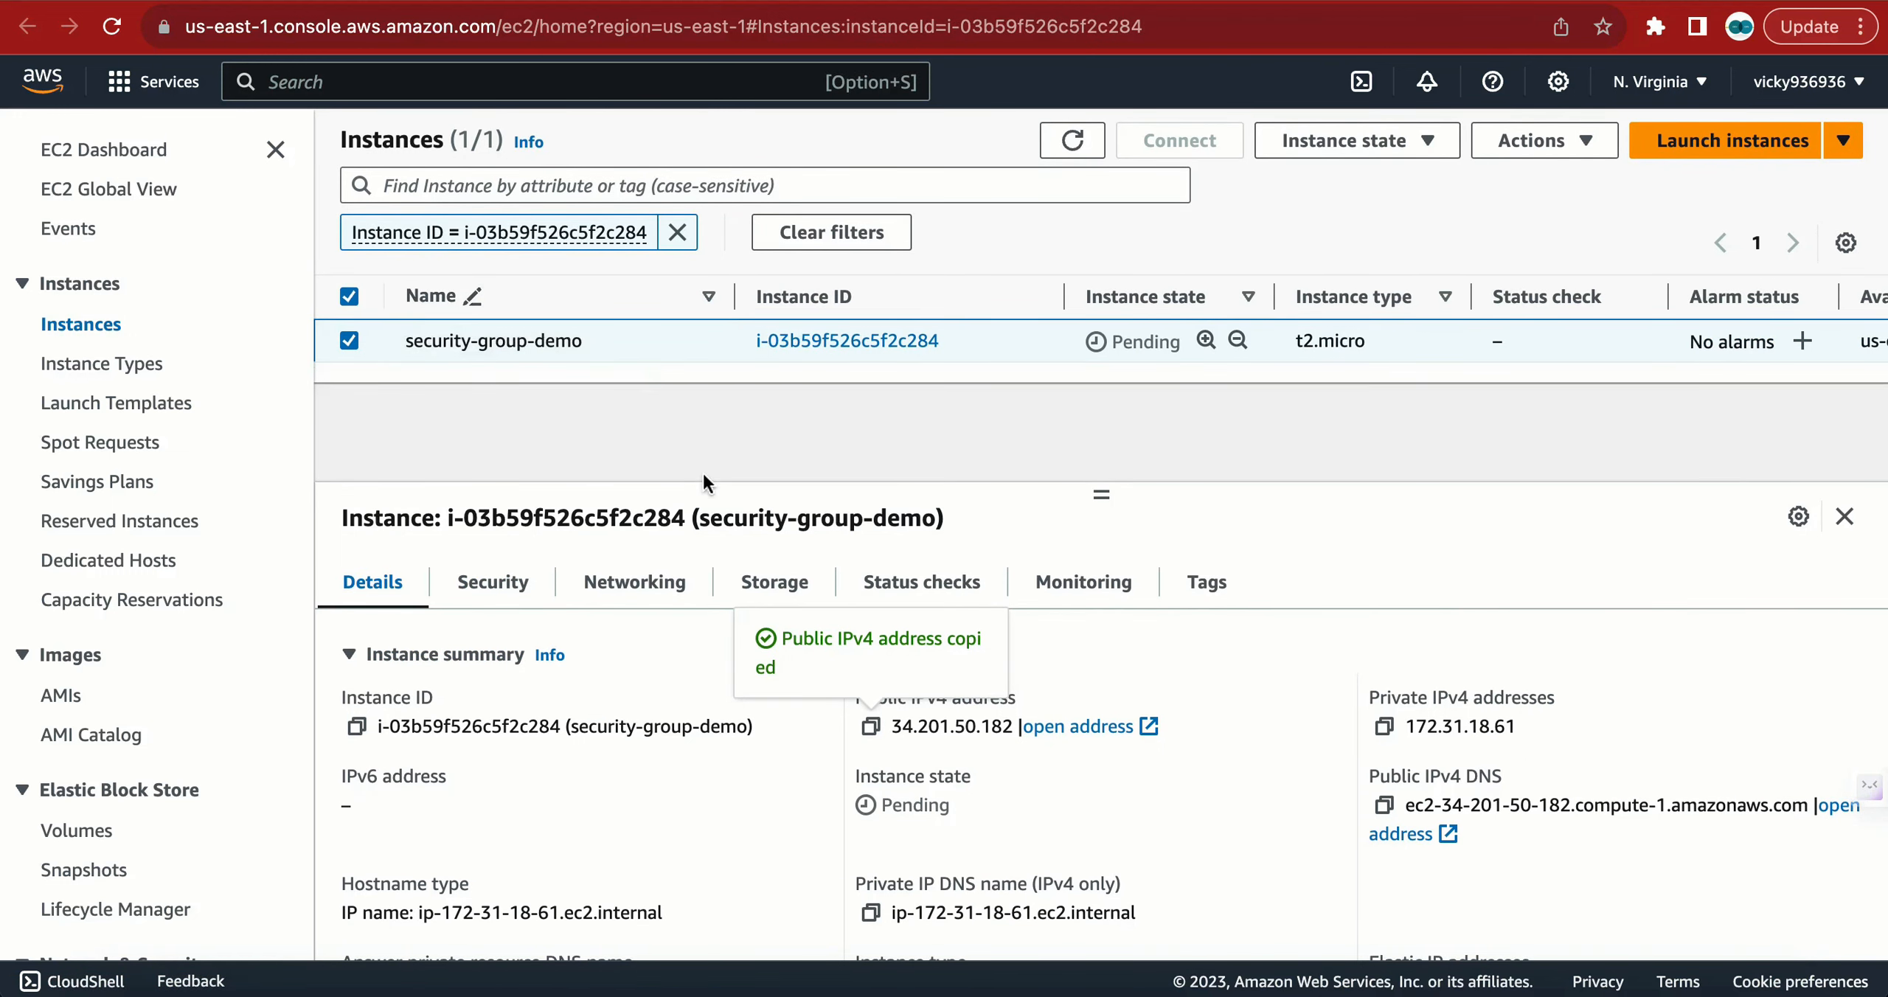
pyautogui.click(1140, 667)
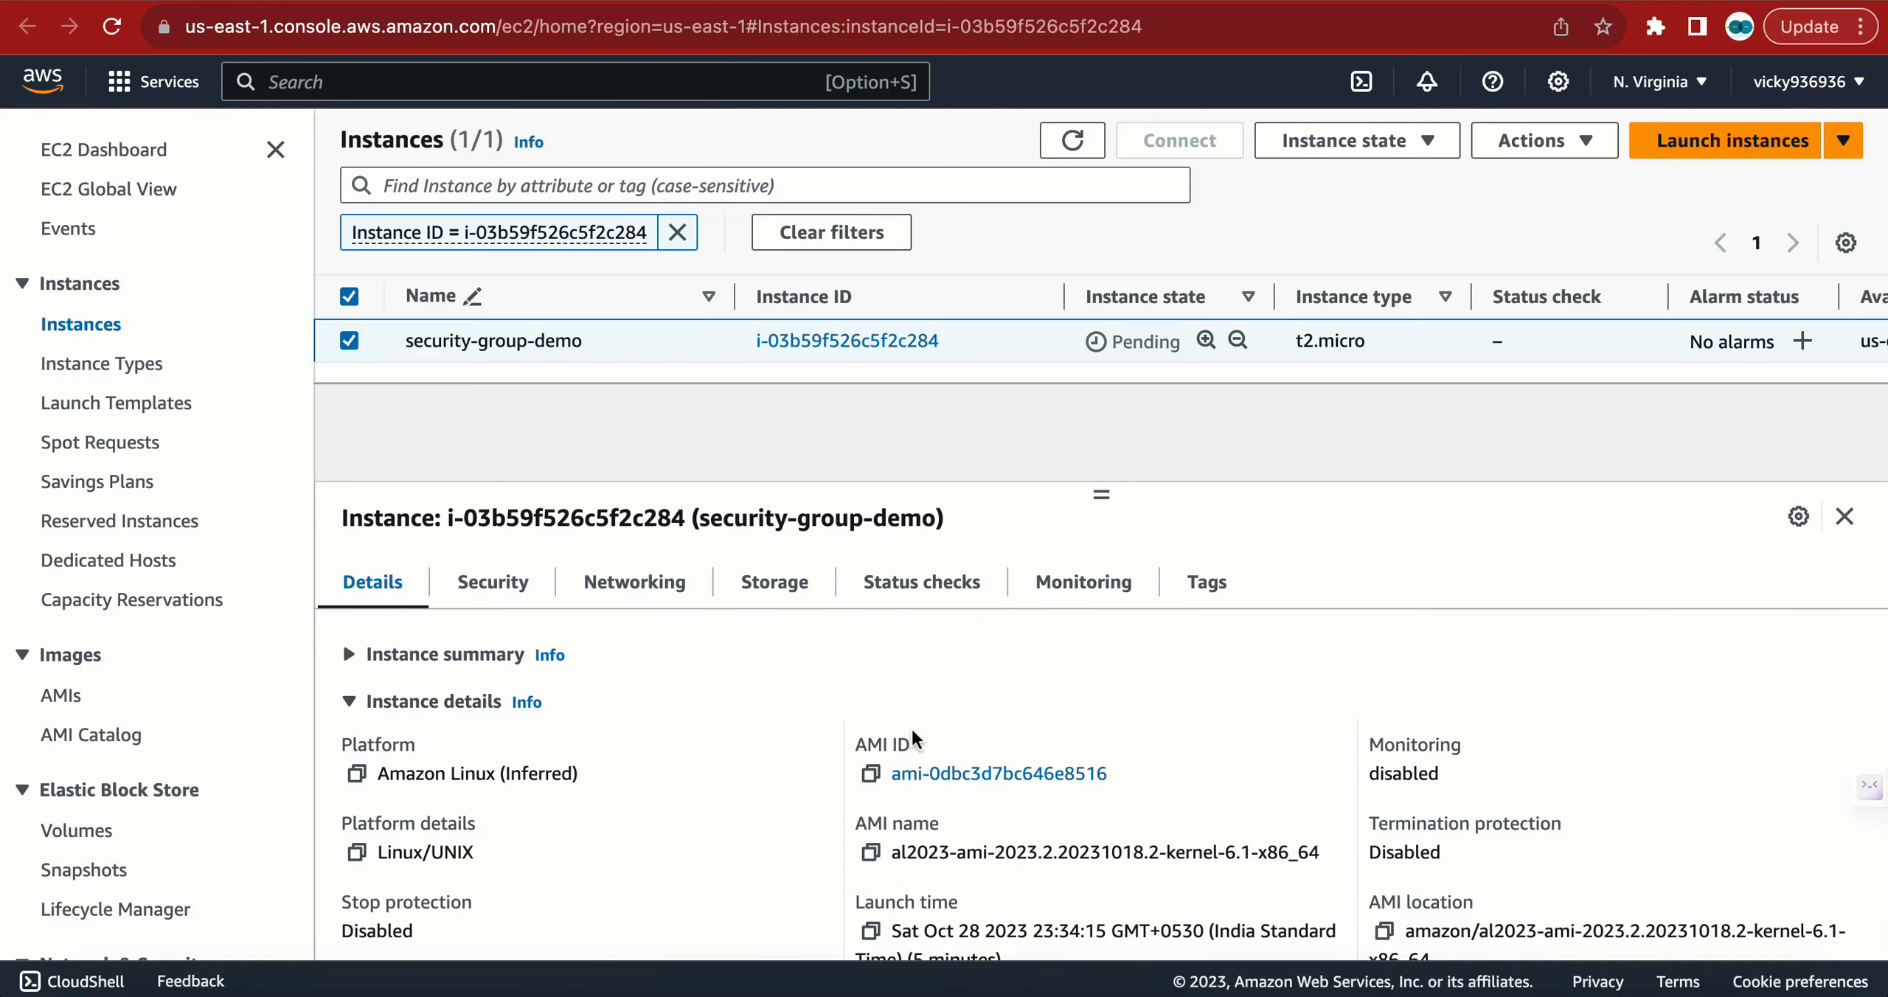
pyautogui.click(349, 655)
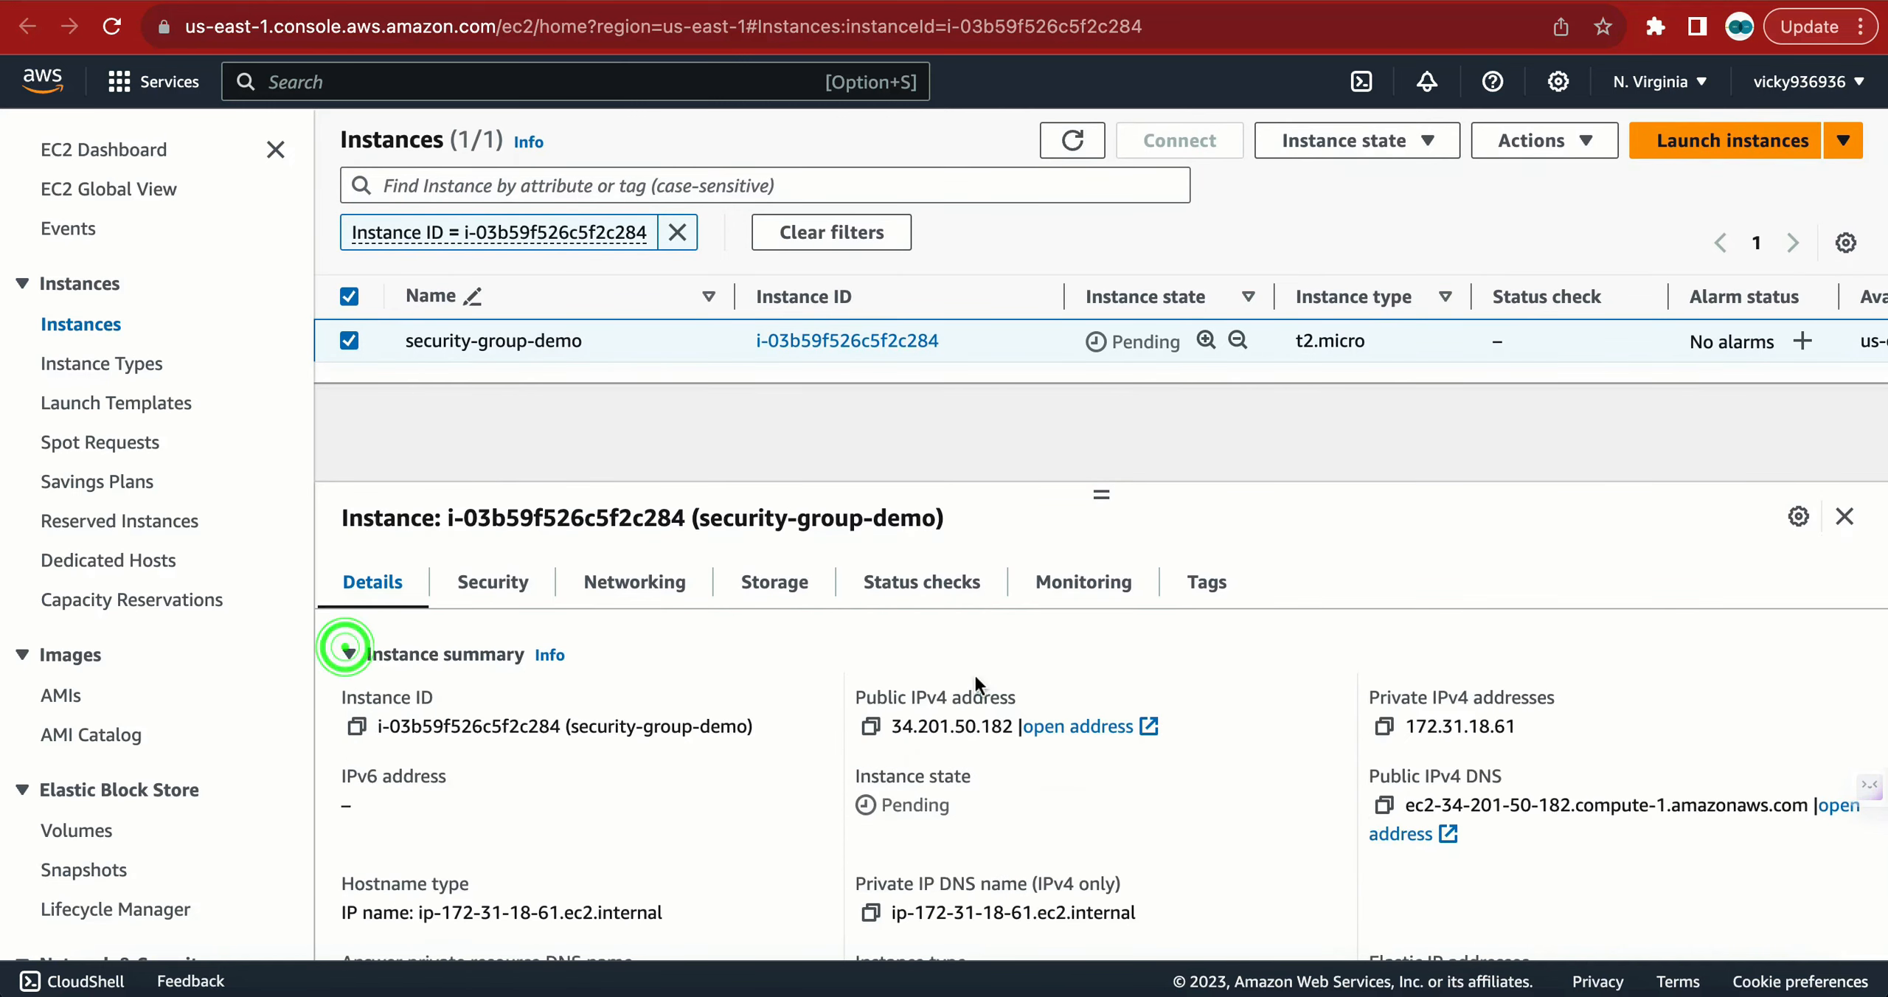
pyautogui.click(871, 726)
# - Open the copied public address 34.201.50.182 in a new browser tab
pyautogui.press('super+t')
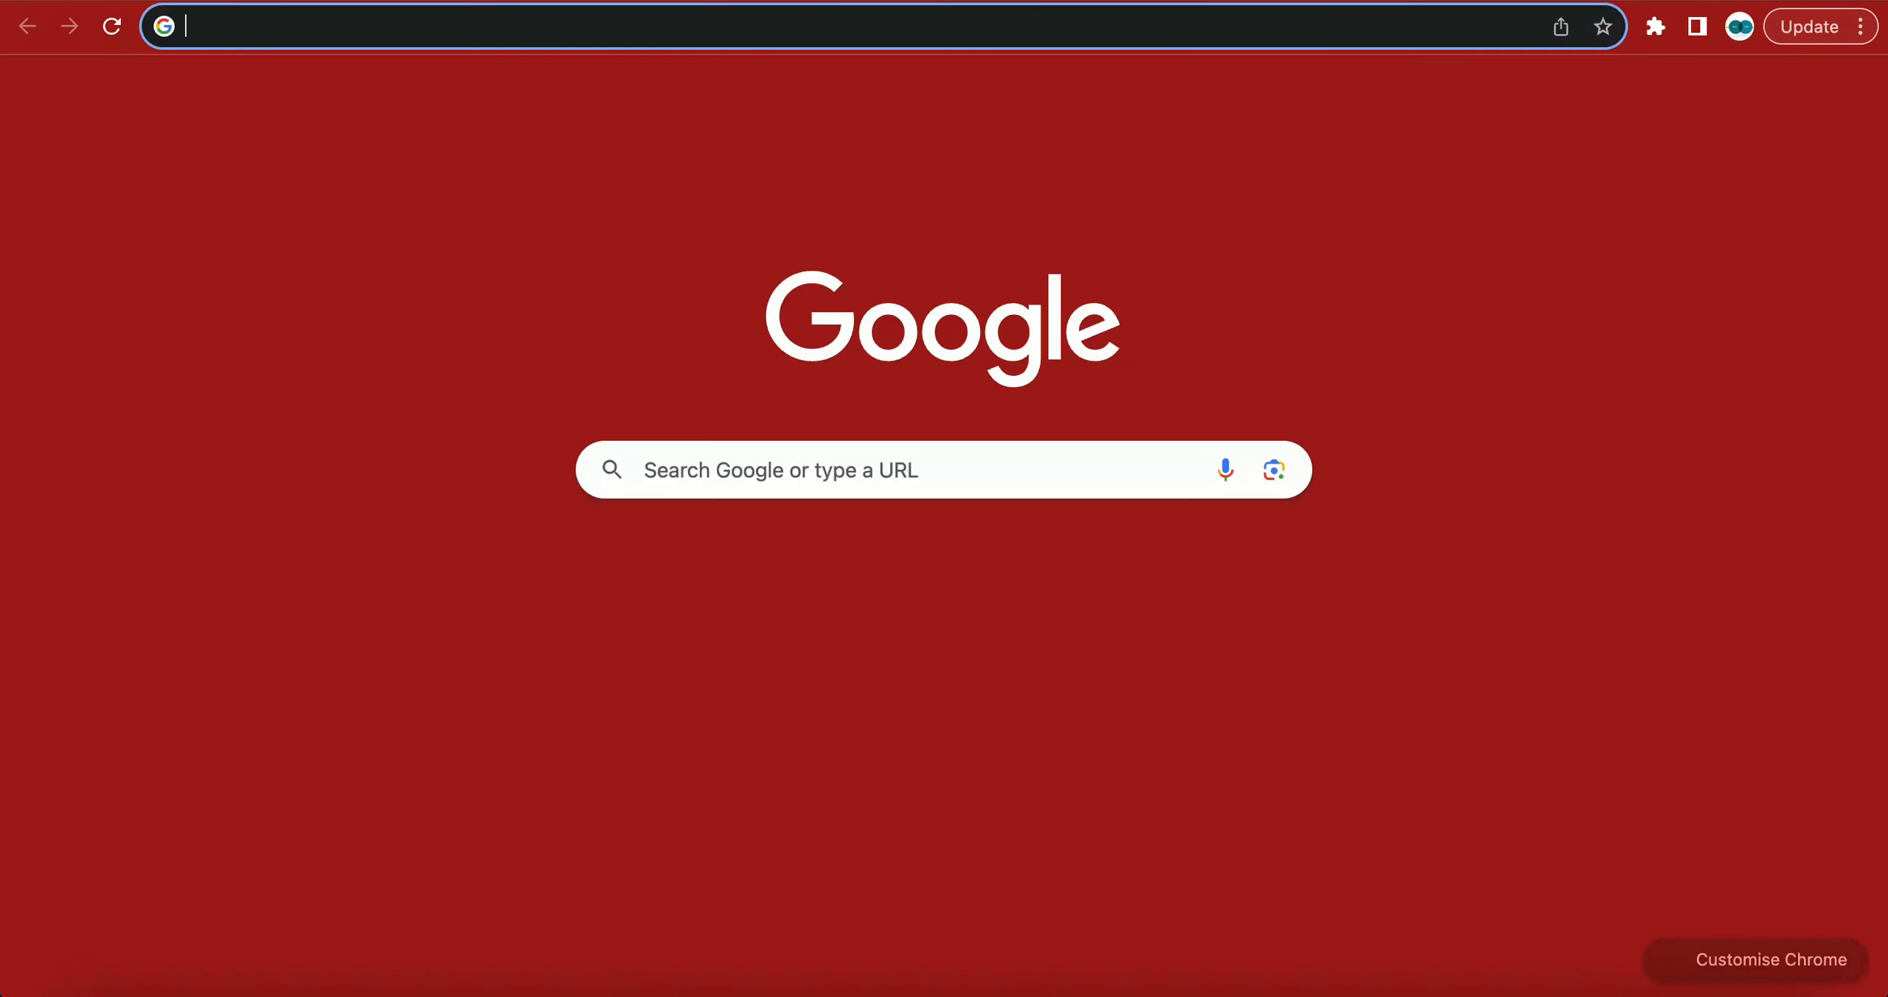
pyautogui.click(766, 25)
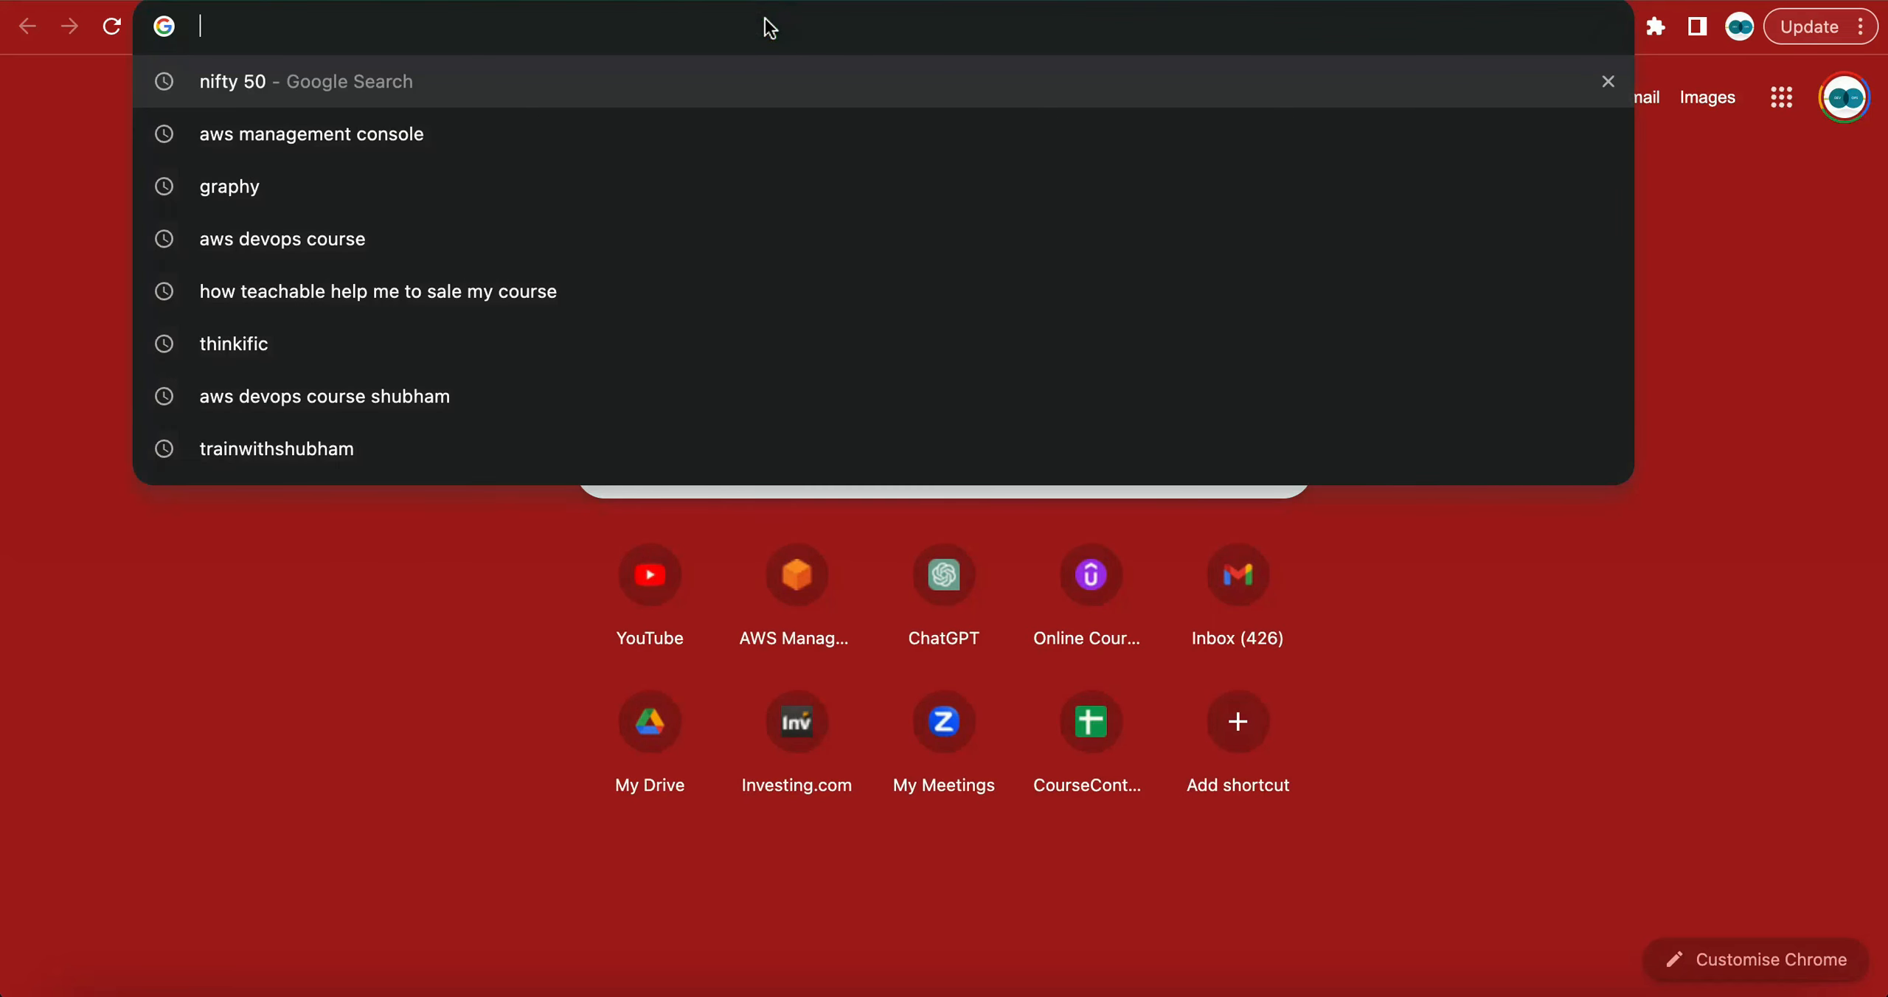
pyautogui.press('super+v')
pyautogui.press('Return')
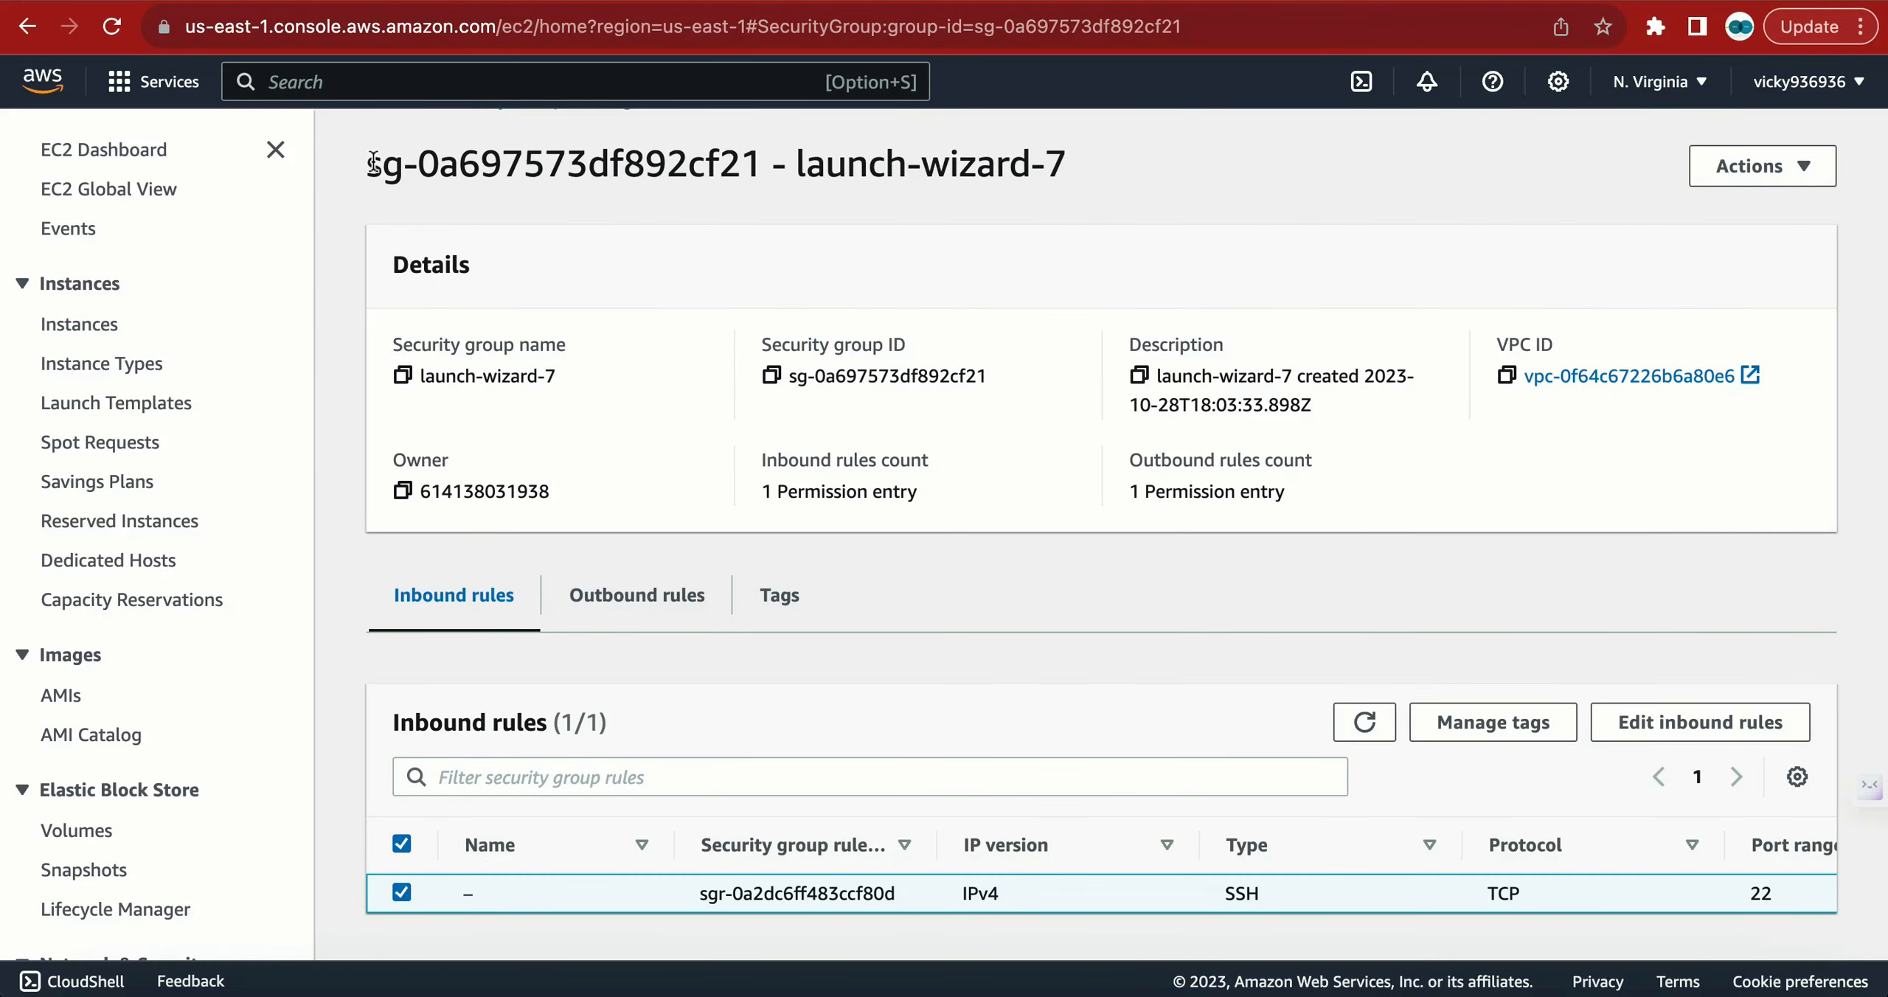
# - Add an HTTP inbound rule with source Anywhere-IPv4 to the launch-wizard-7 security group and save the rules
pyautogui.moveTo(373, 164); pyautogui.dragTo(805, 165)
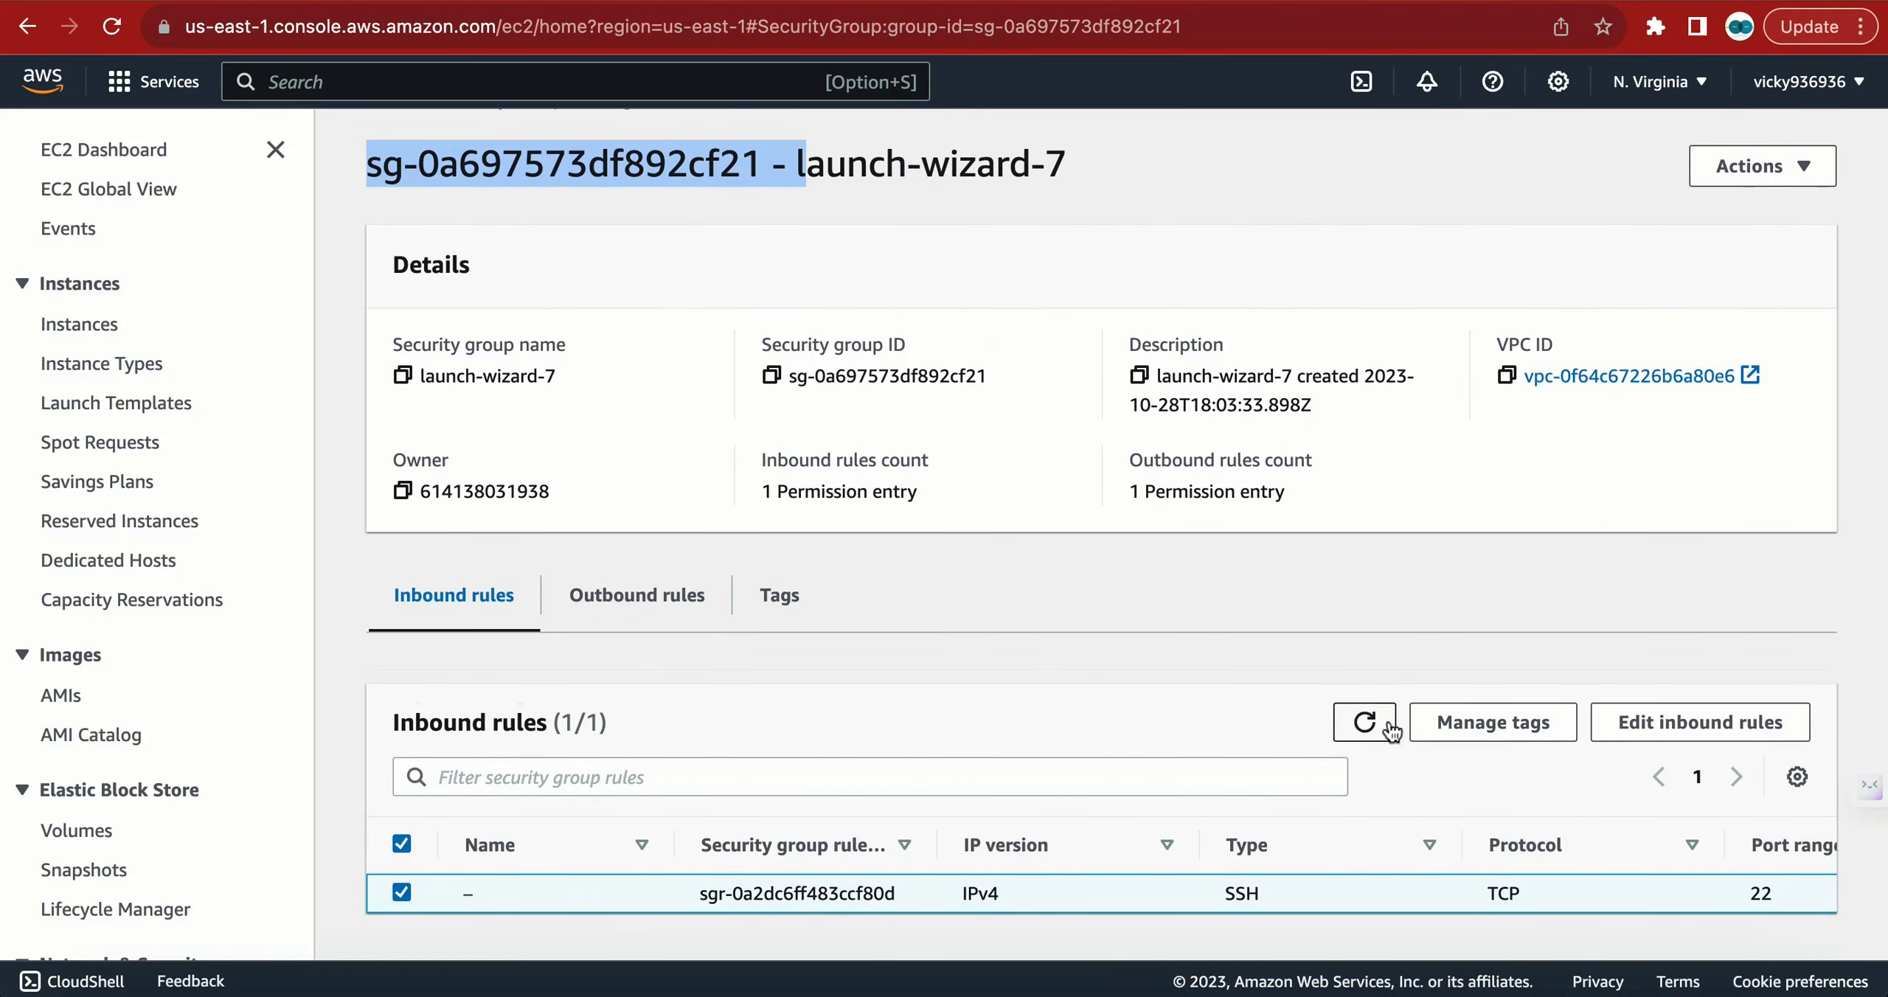
pyautogui.click(1685, 723)
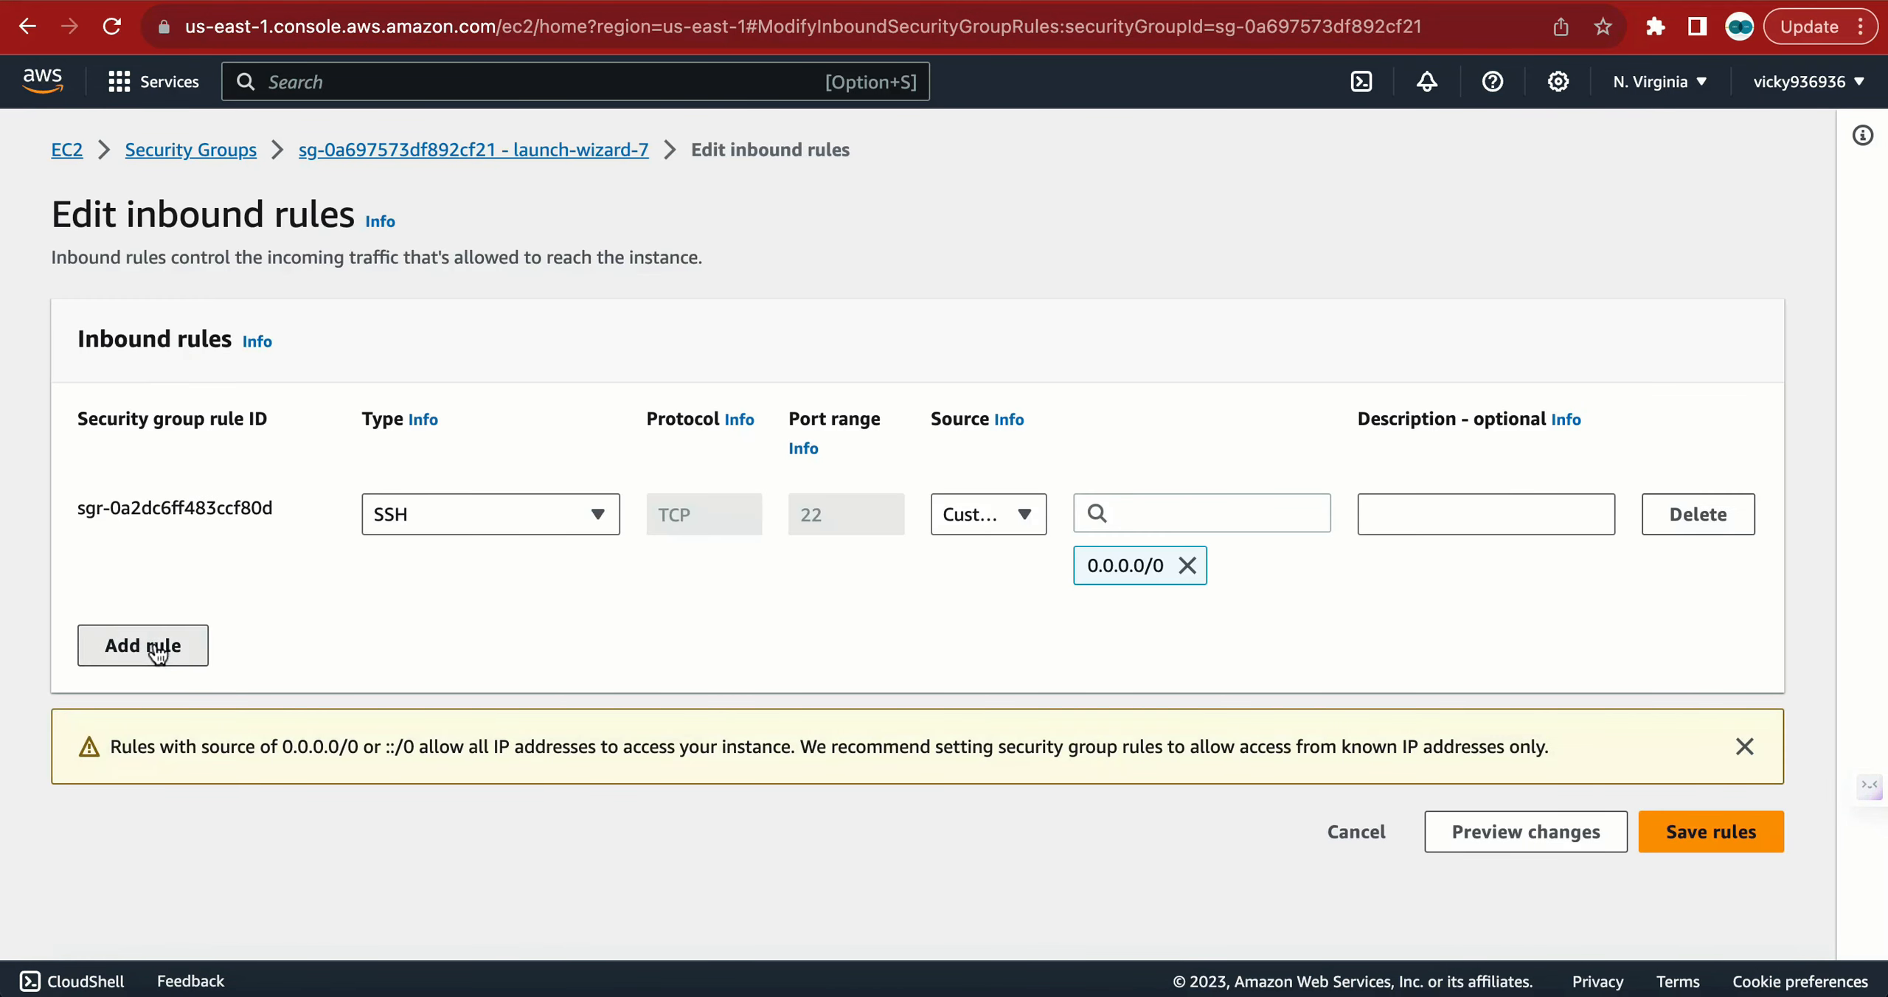
pyautogui.click(147, 643)
pyautogui.click(465, 653)
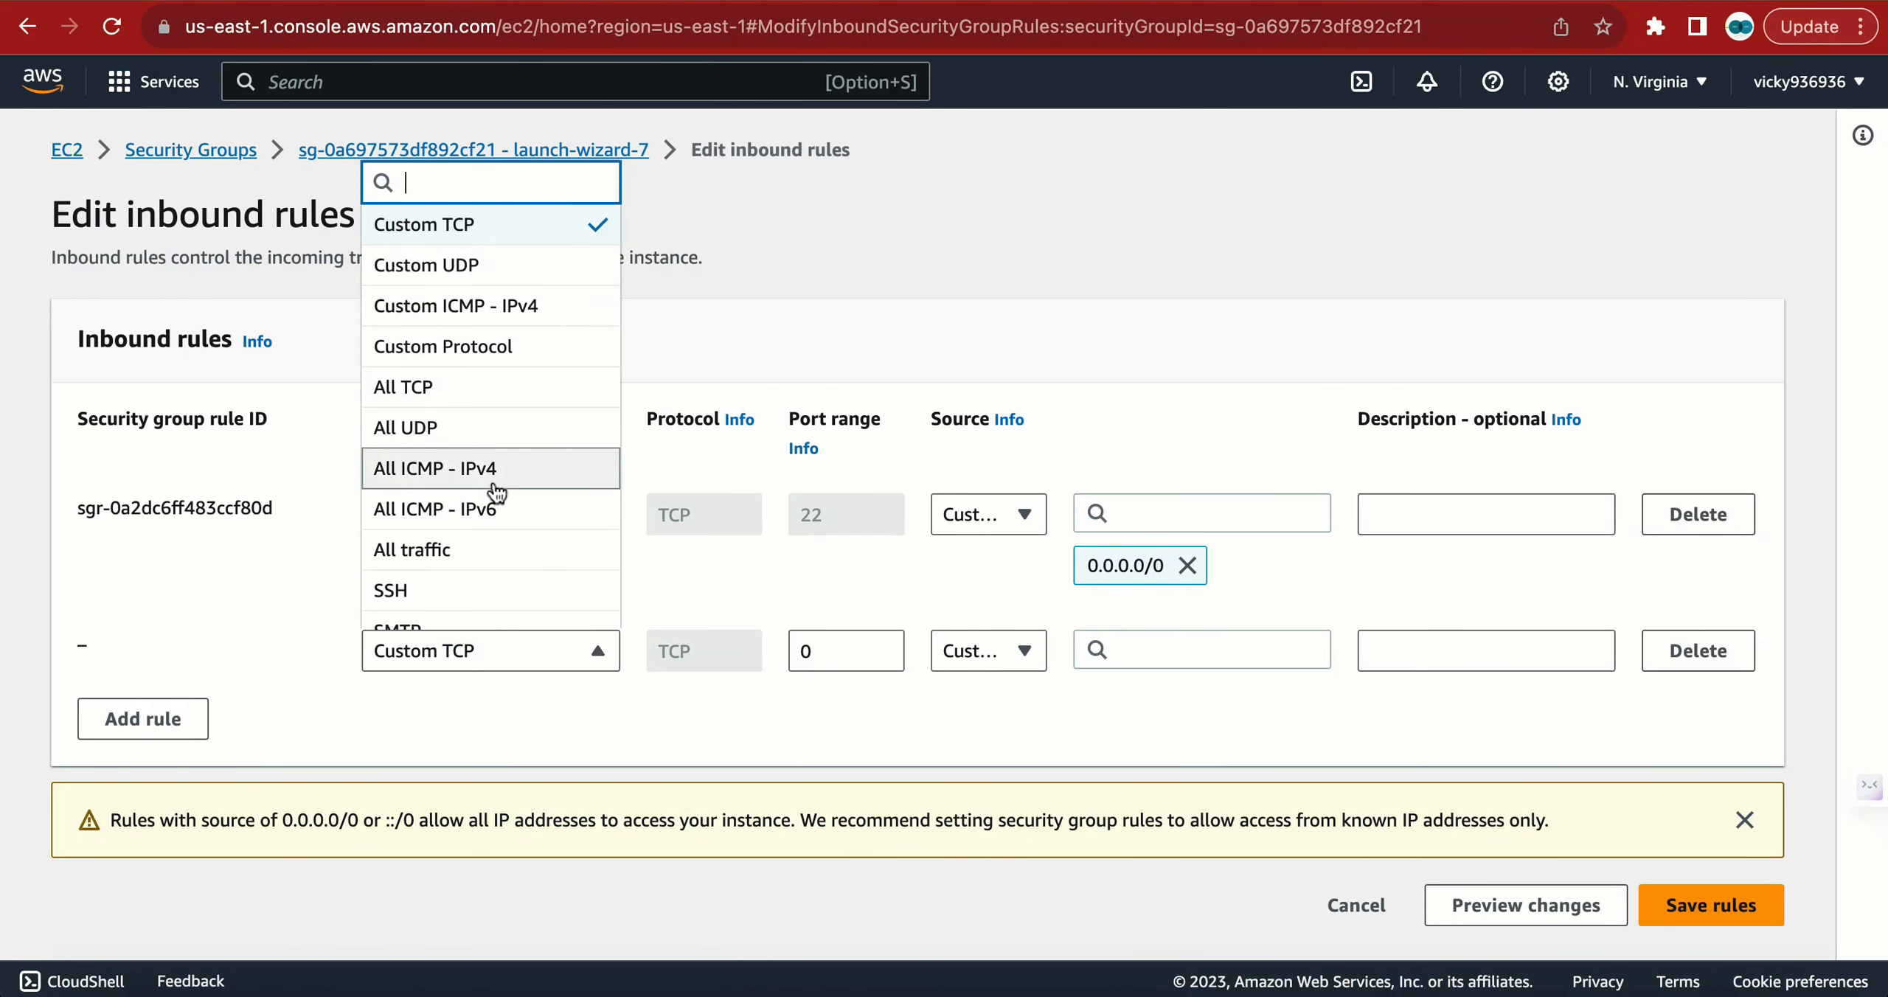
pyautogui.write('http')
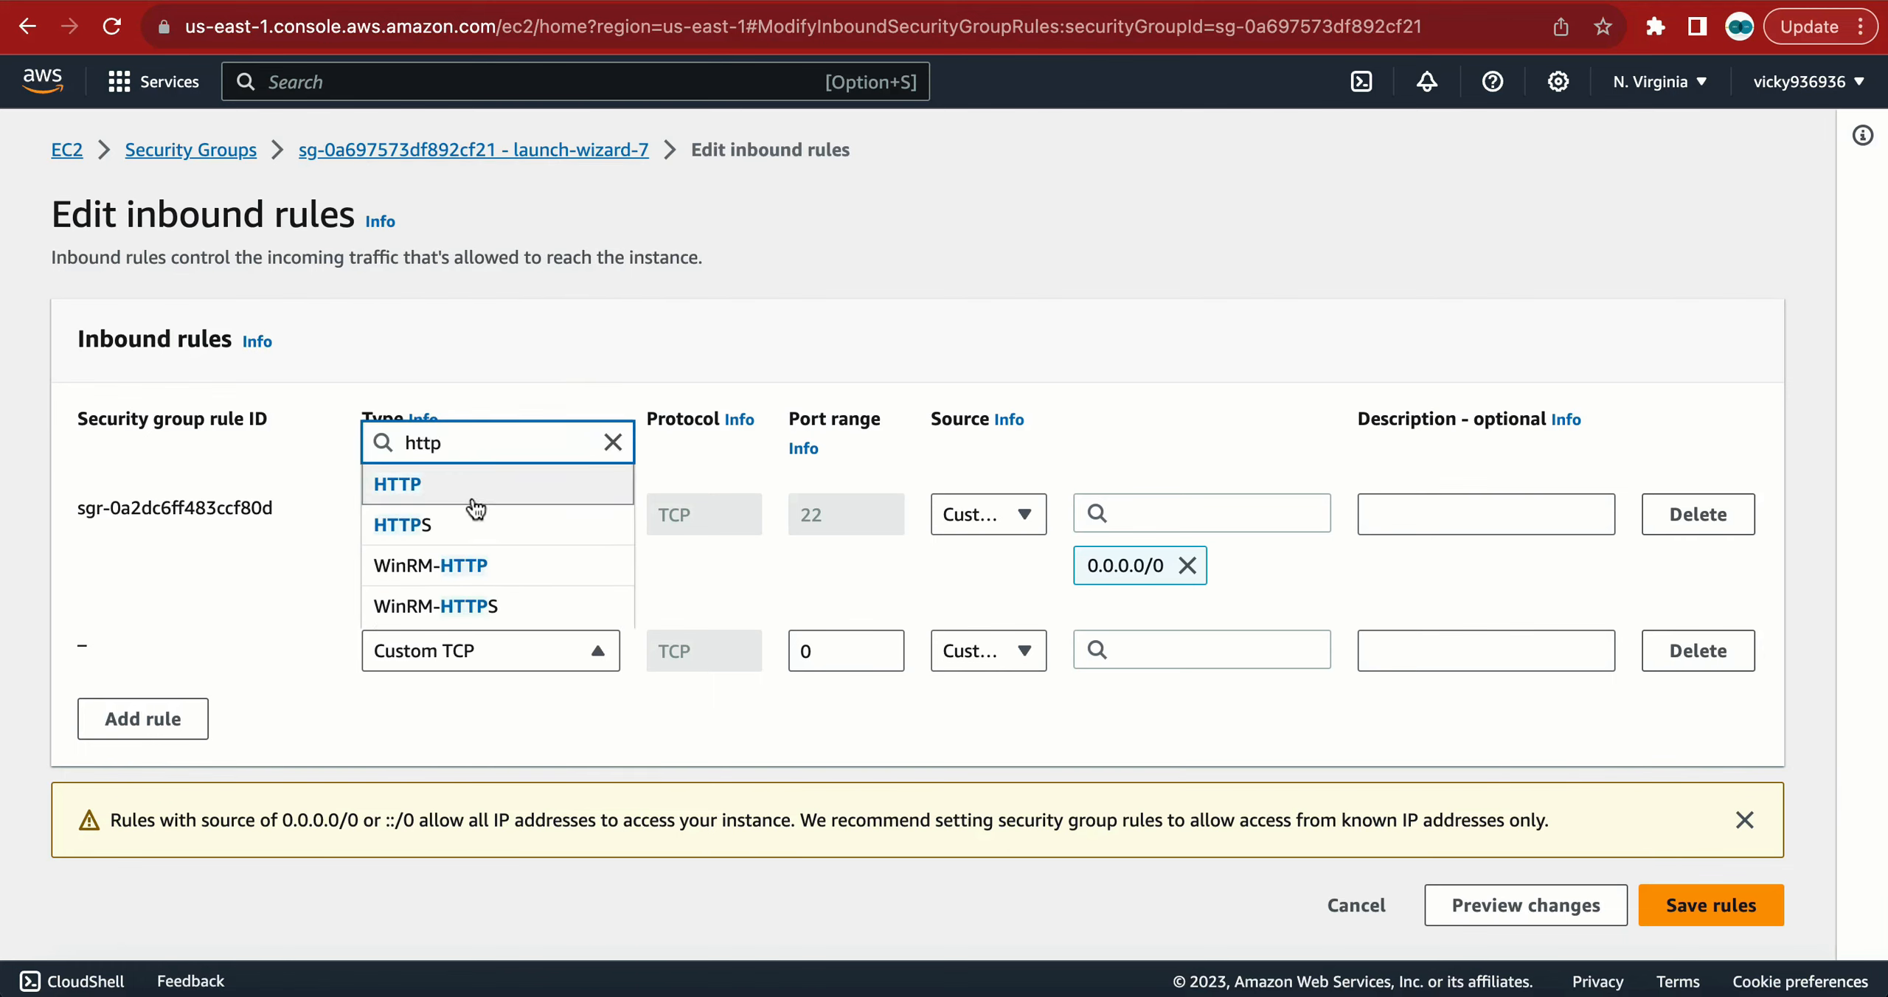
pyautogui.click(473, 498)
pyautogui.click(1010, 653)
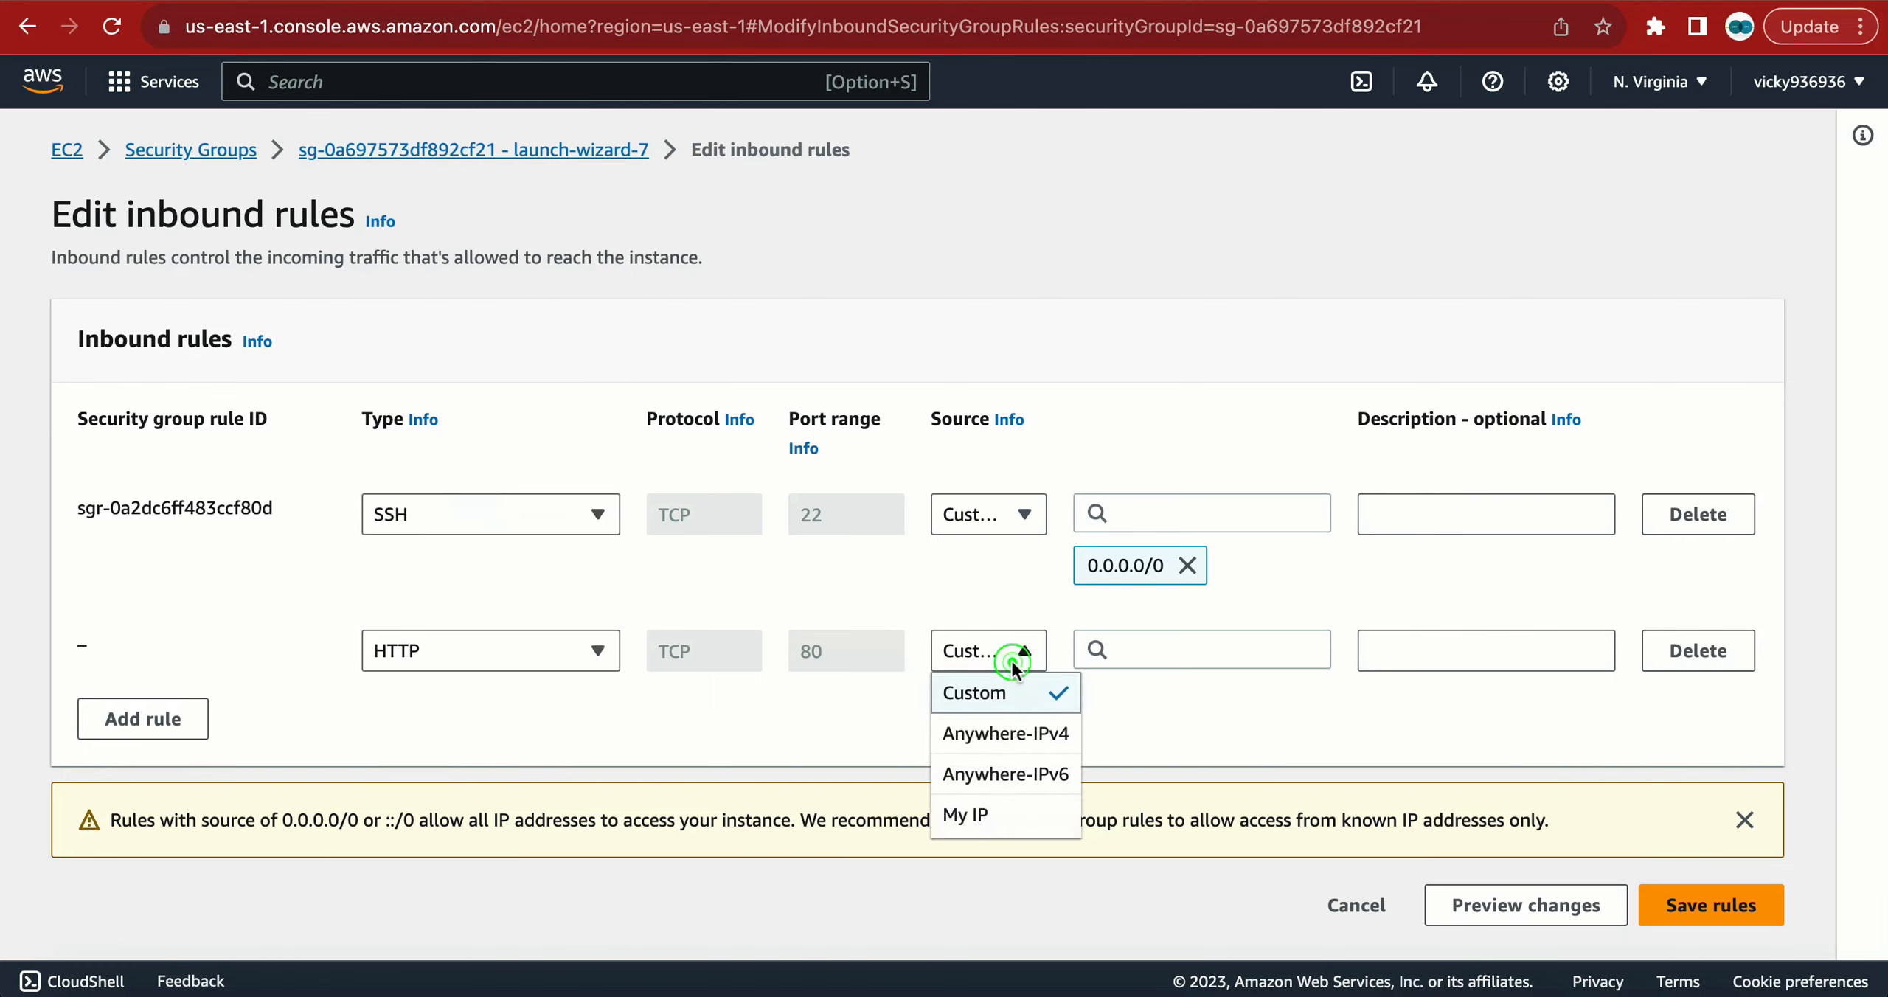
pyautogui.click(988, 728)
pyautogui.scroll(-2, 1233, 705)
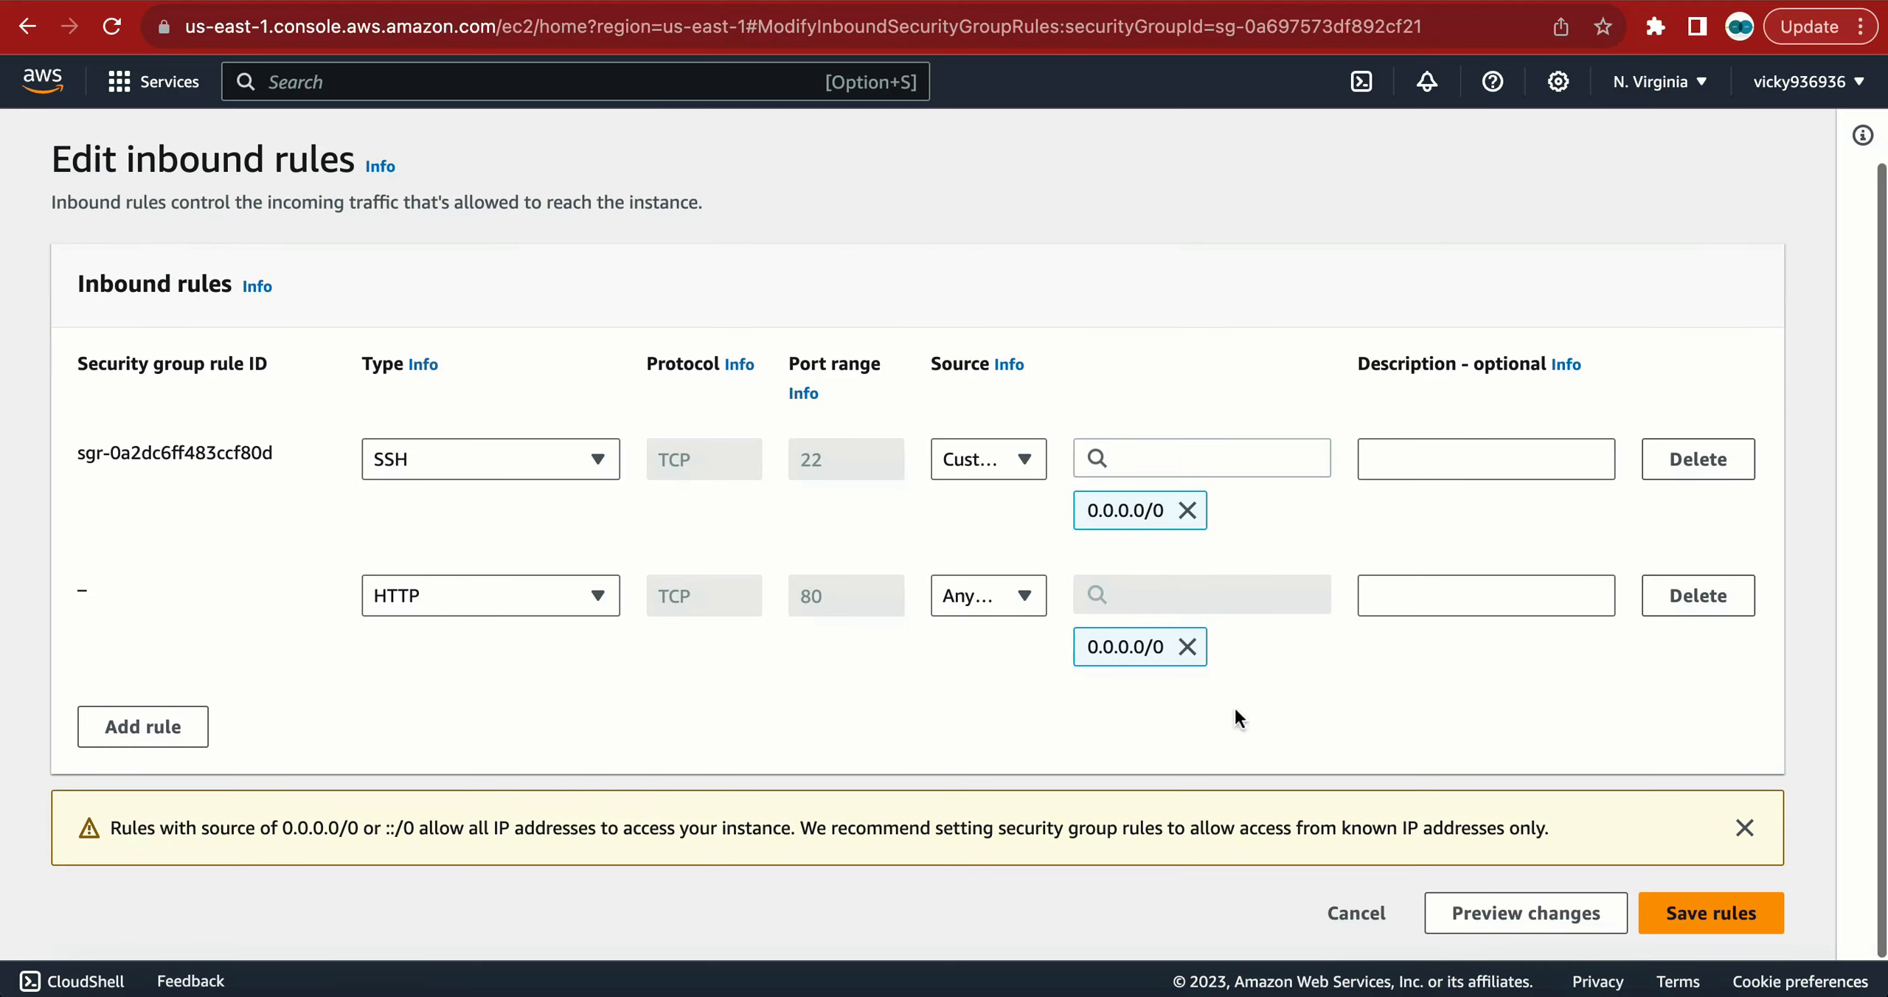
pyautogui.click(1701, 914)
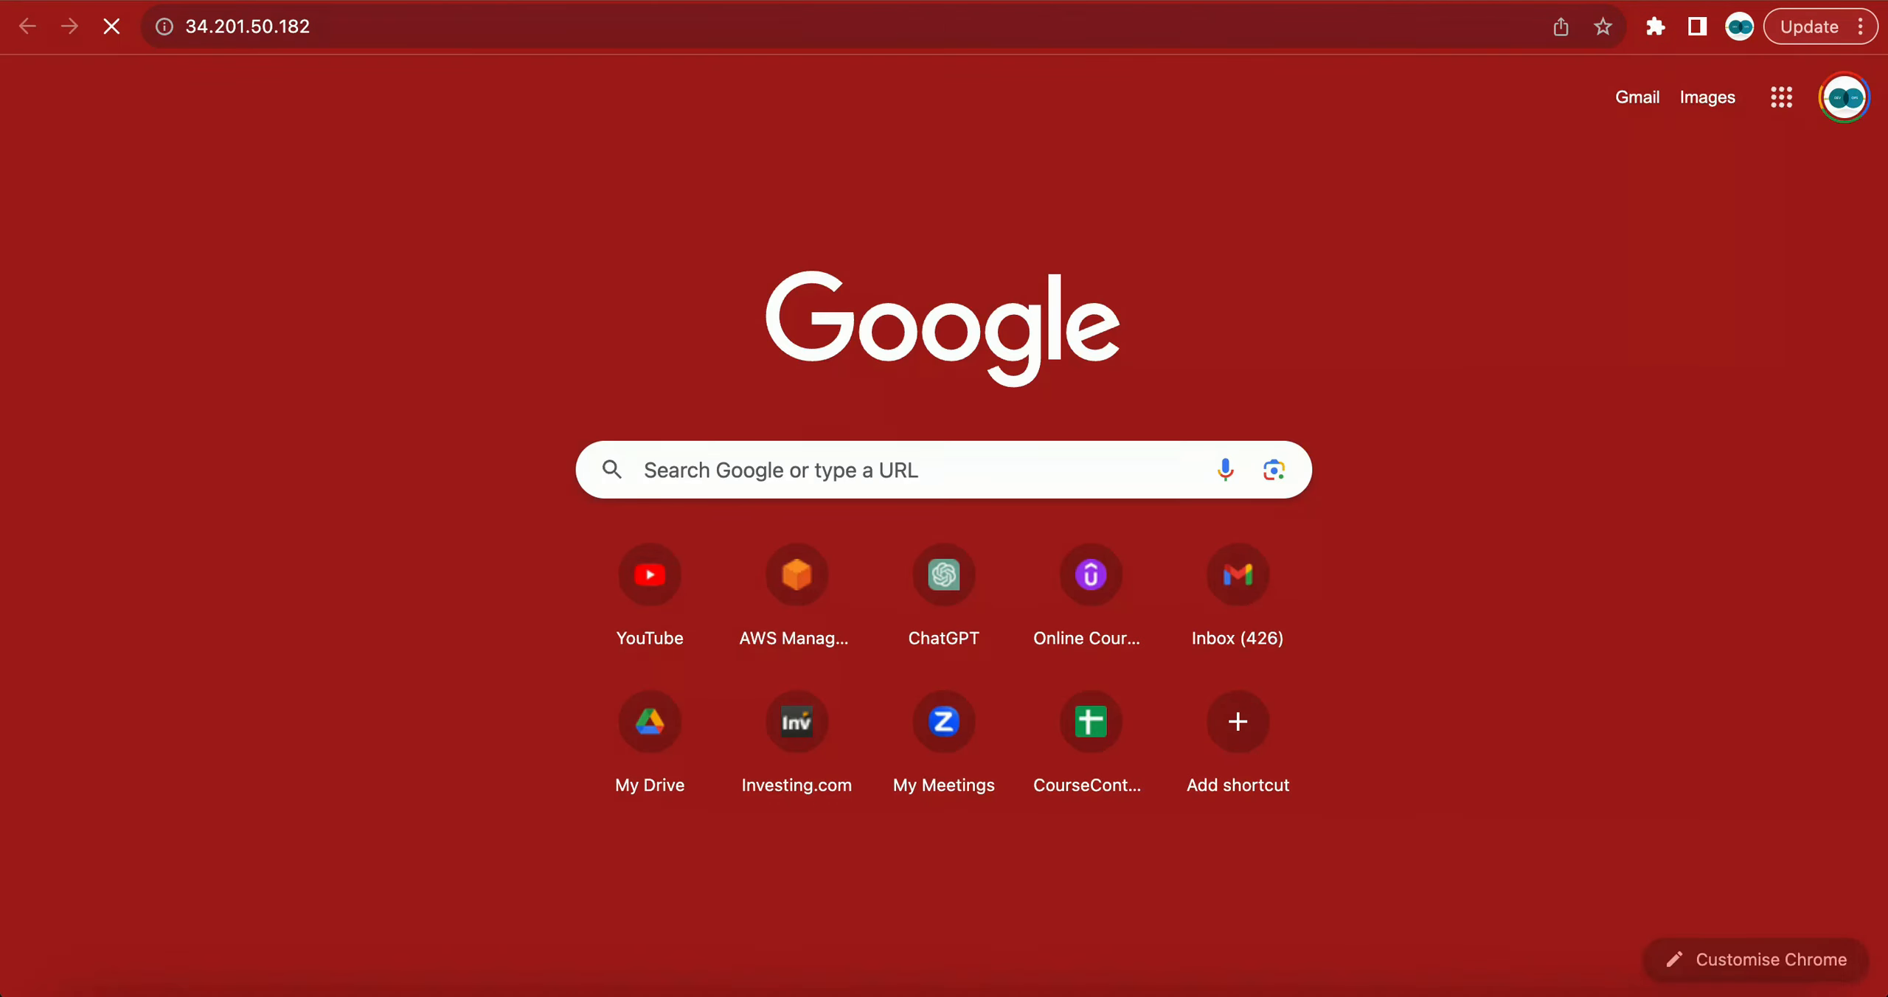
# - Retry the instance's web page at 34.201.50.182
pyautogui.click(695, 26)
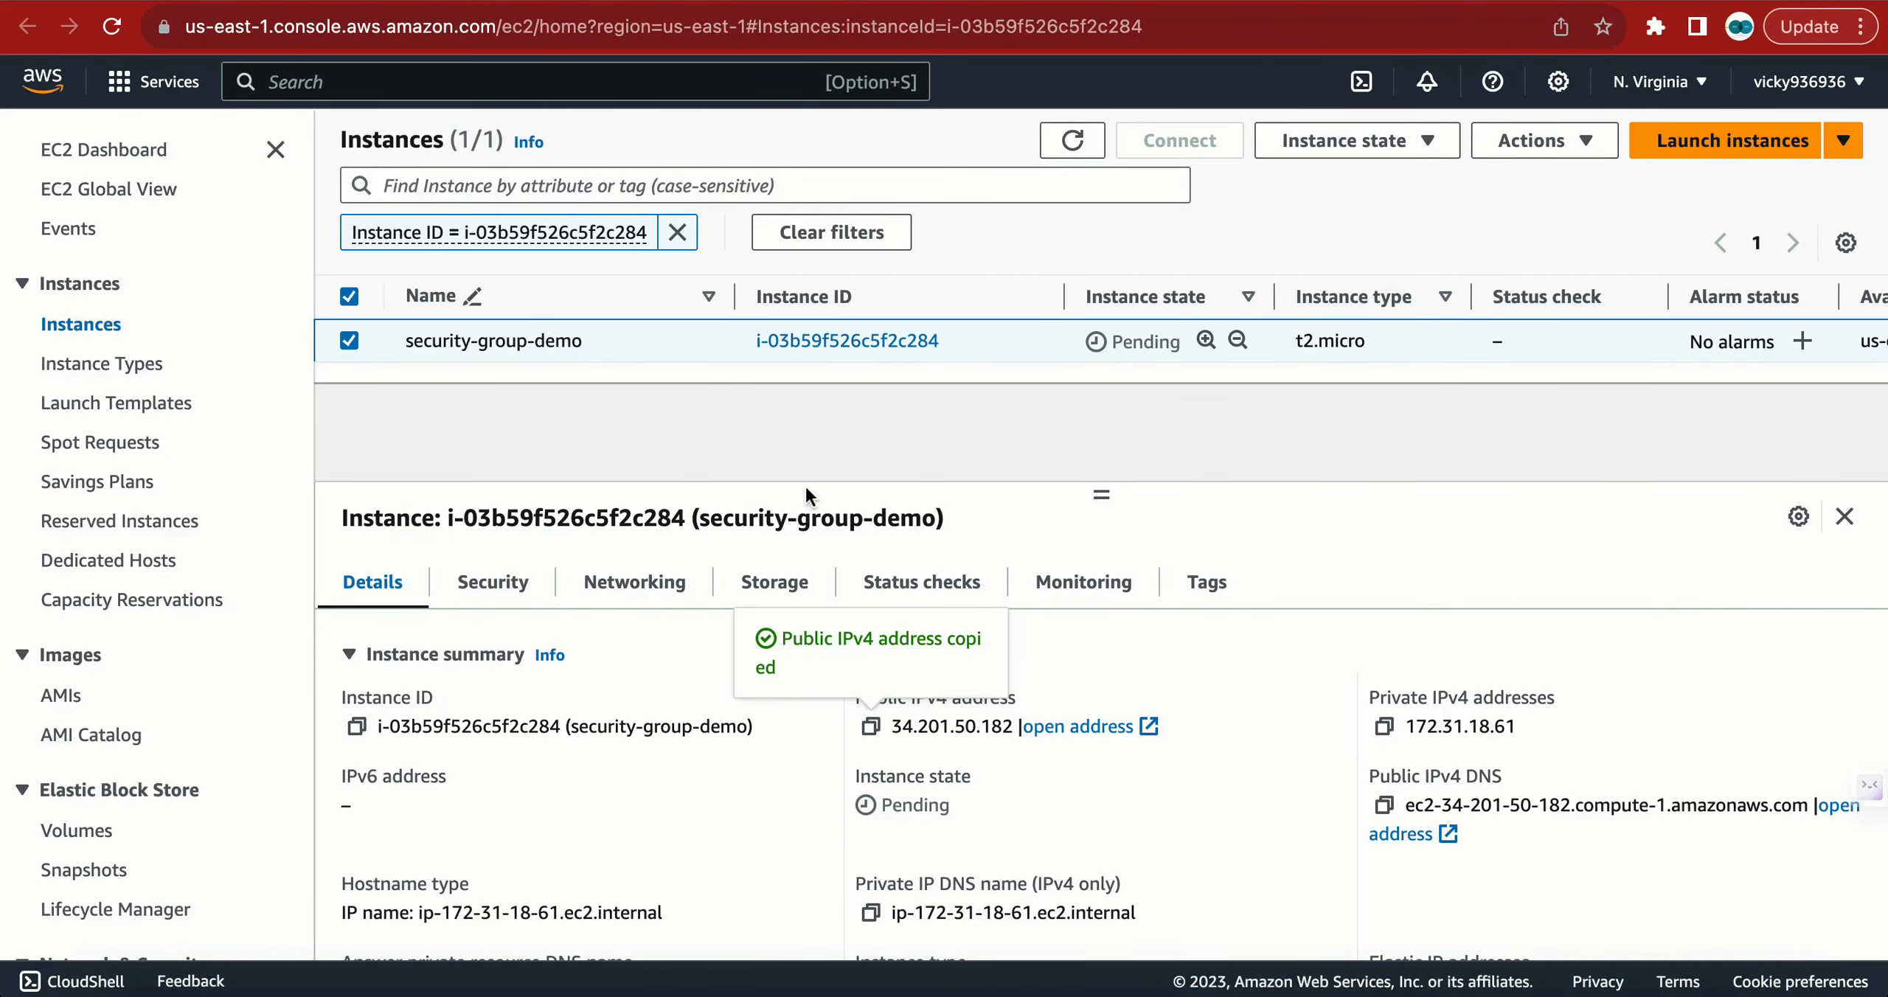
# - Start a new EC2 security group named "web-server" with the description "allow access to internet"
pyautogui.scroll(-5, 219, 610)
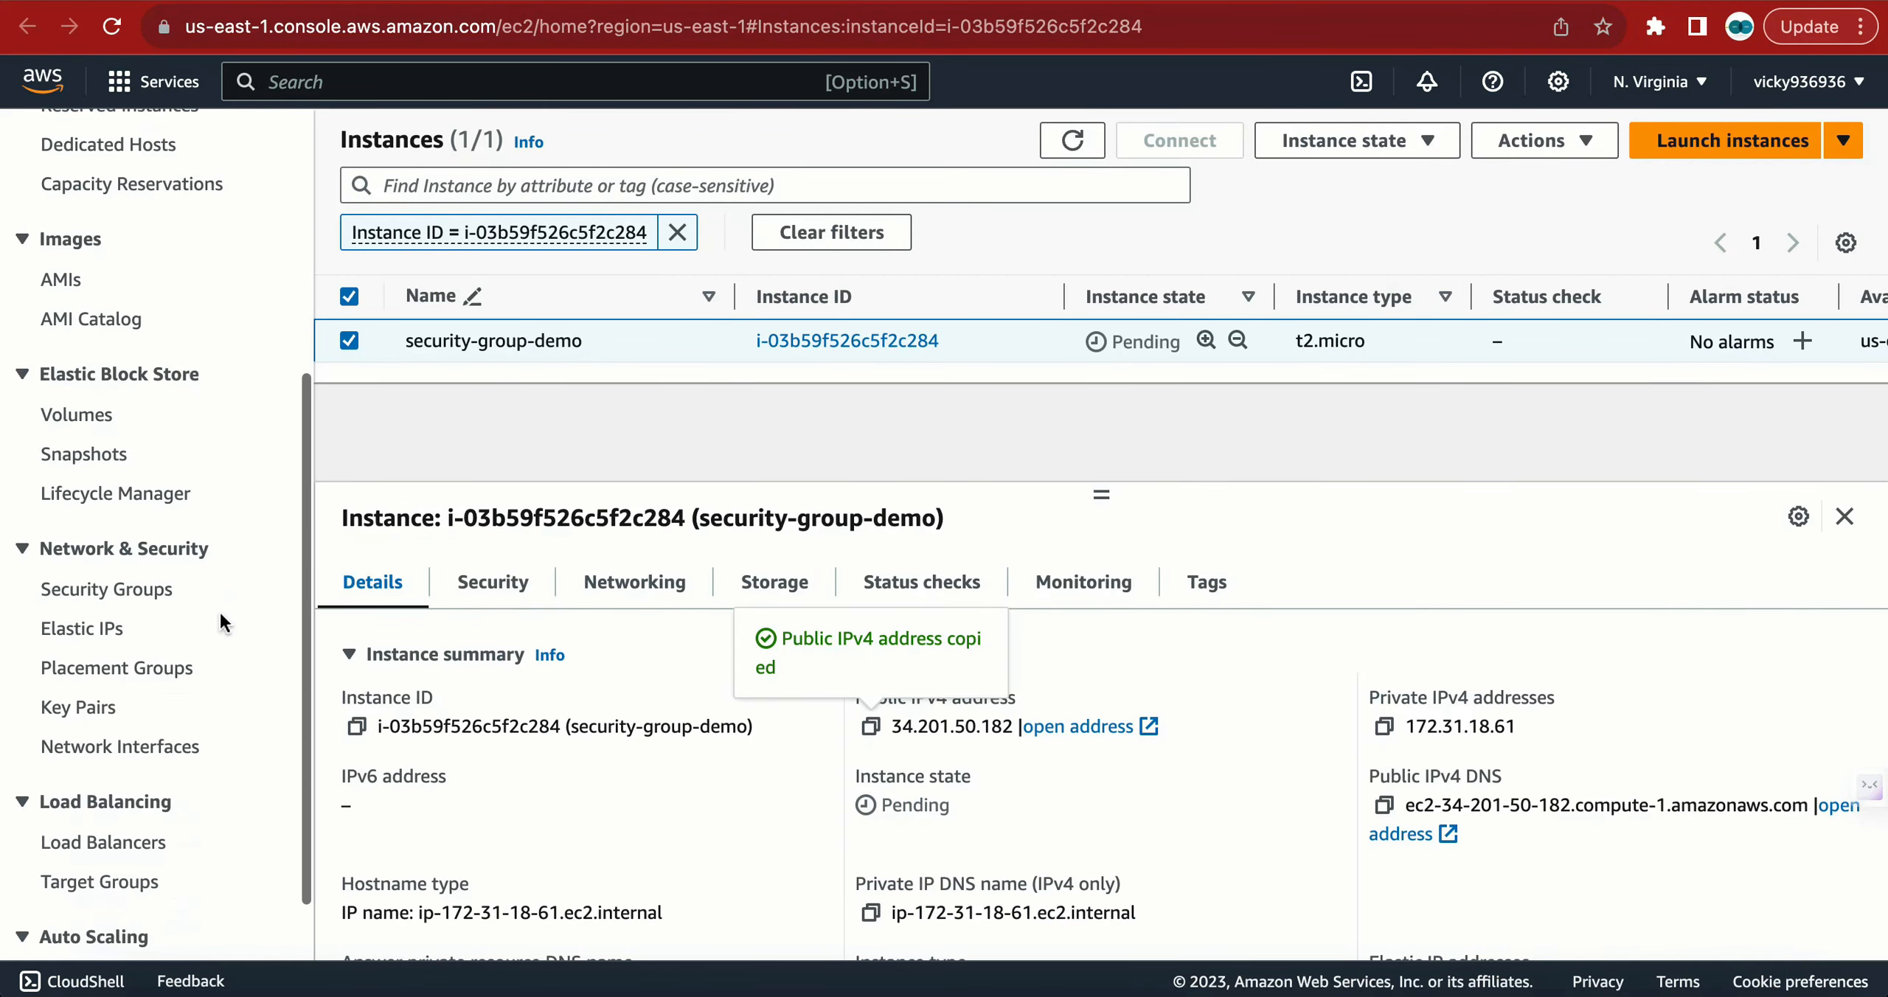
pyautogui.click(101, 579)
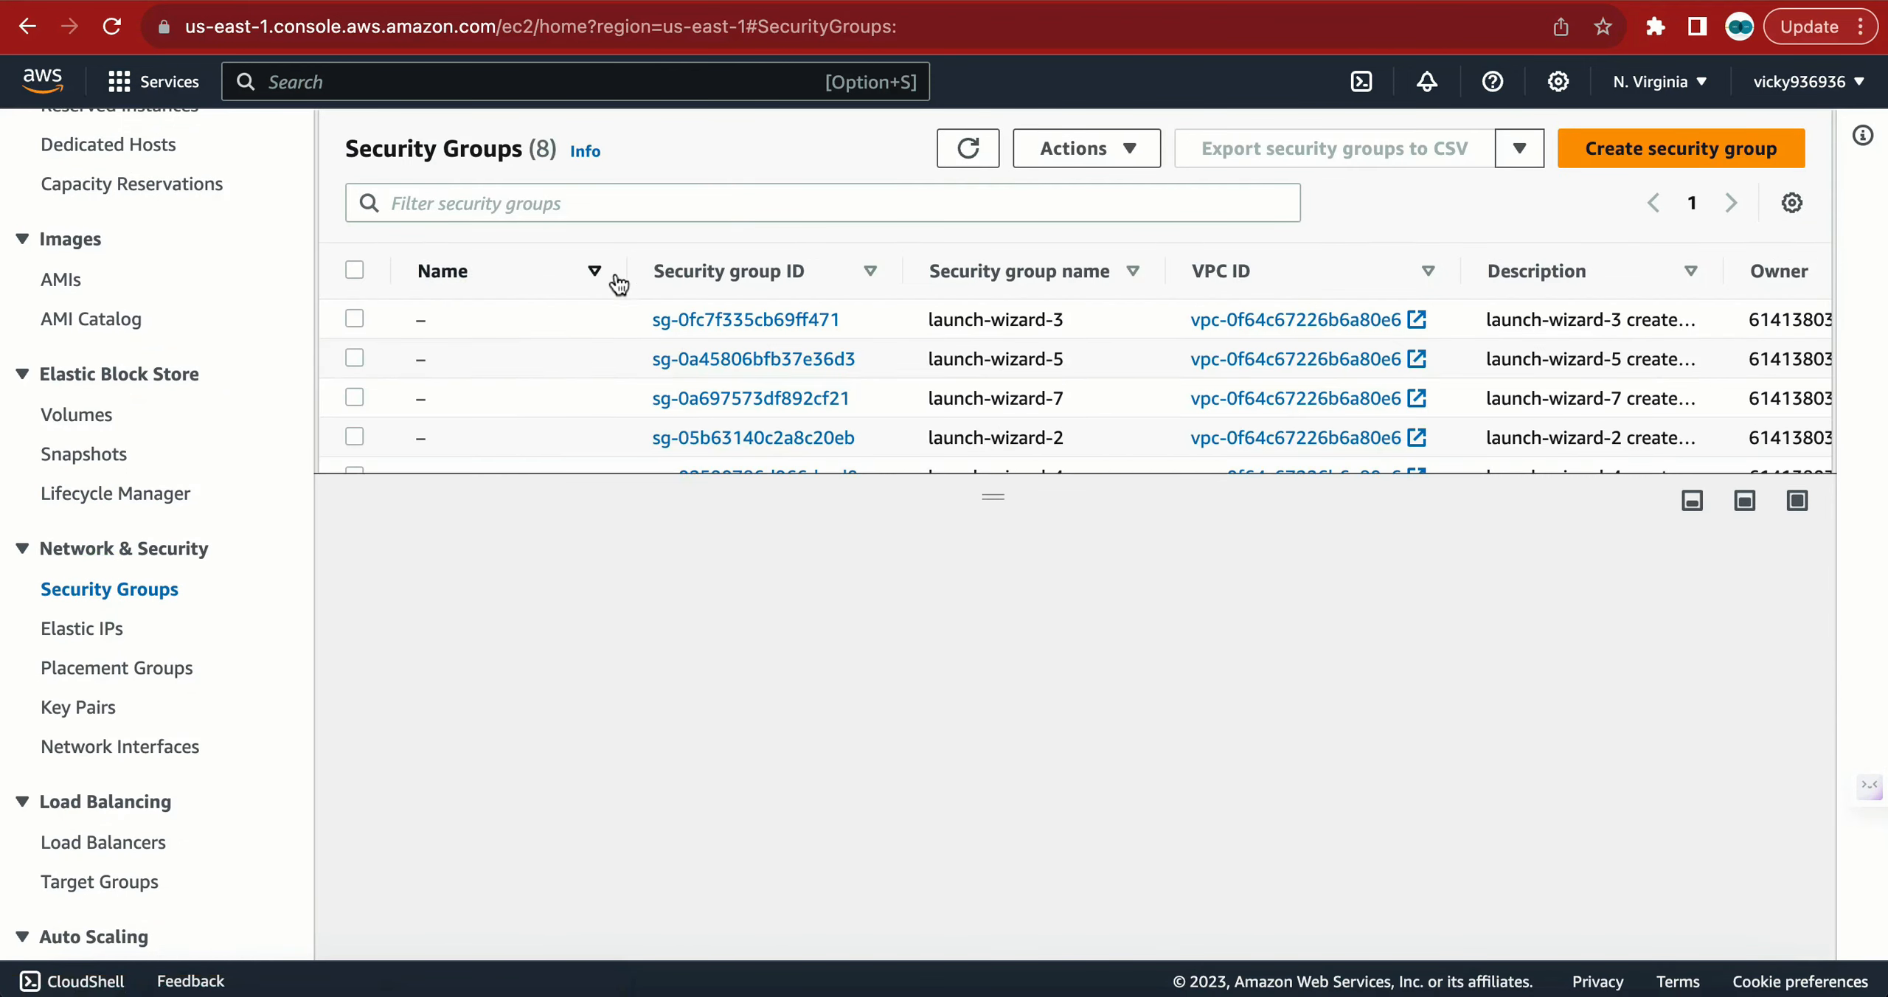
pyautogui.click(1626, 149)
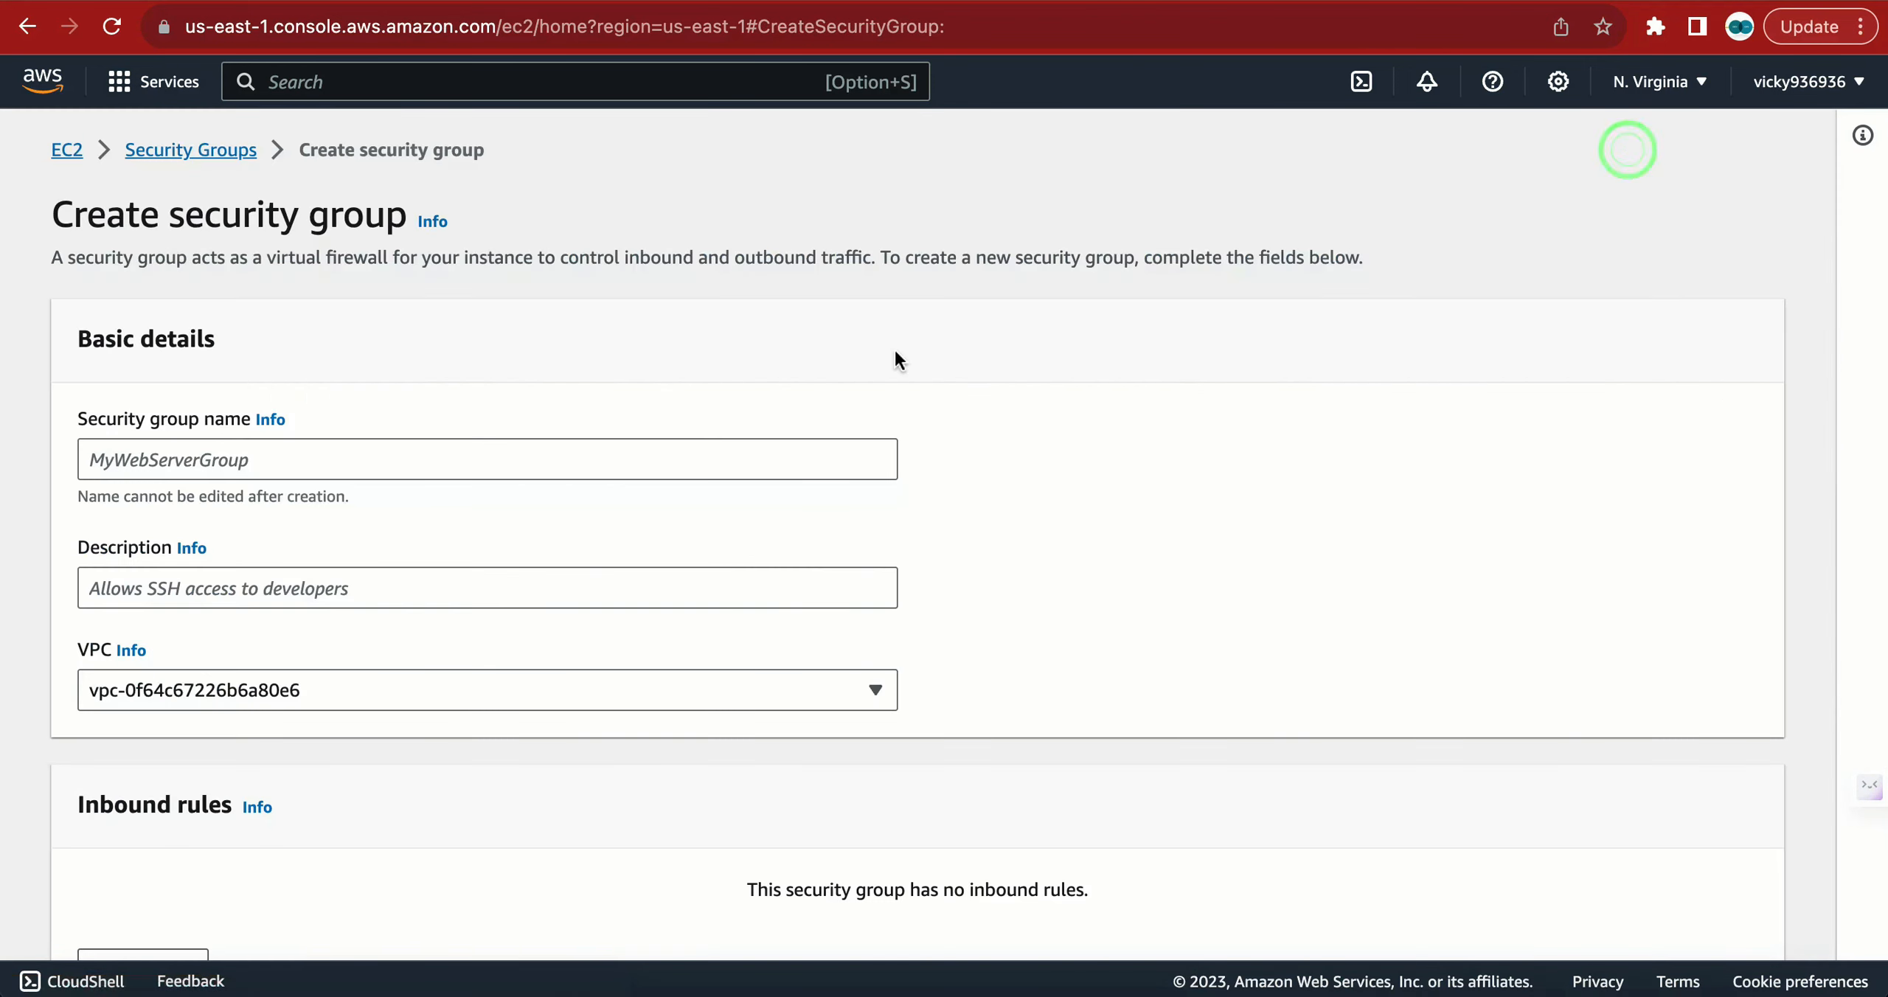
pyautogui.click(294, 453)
pyautogui.write('we')
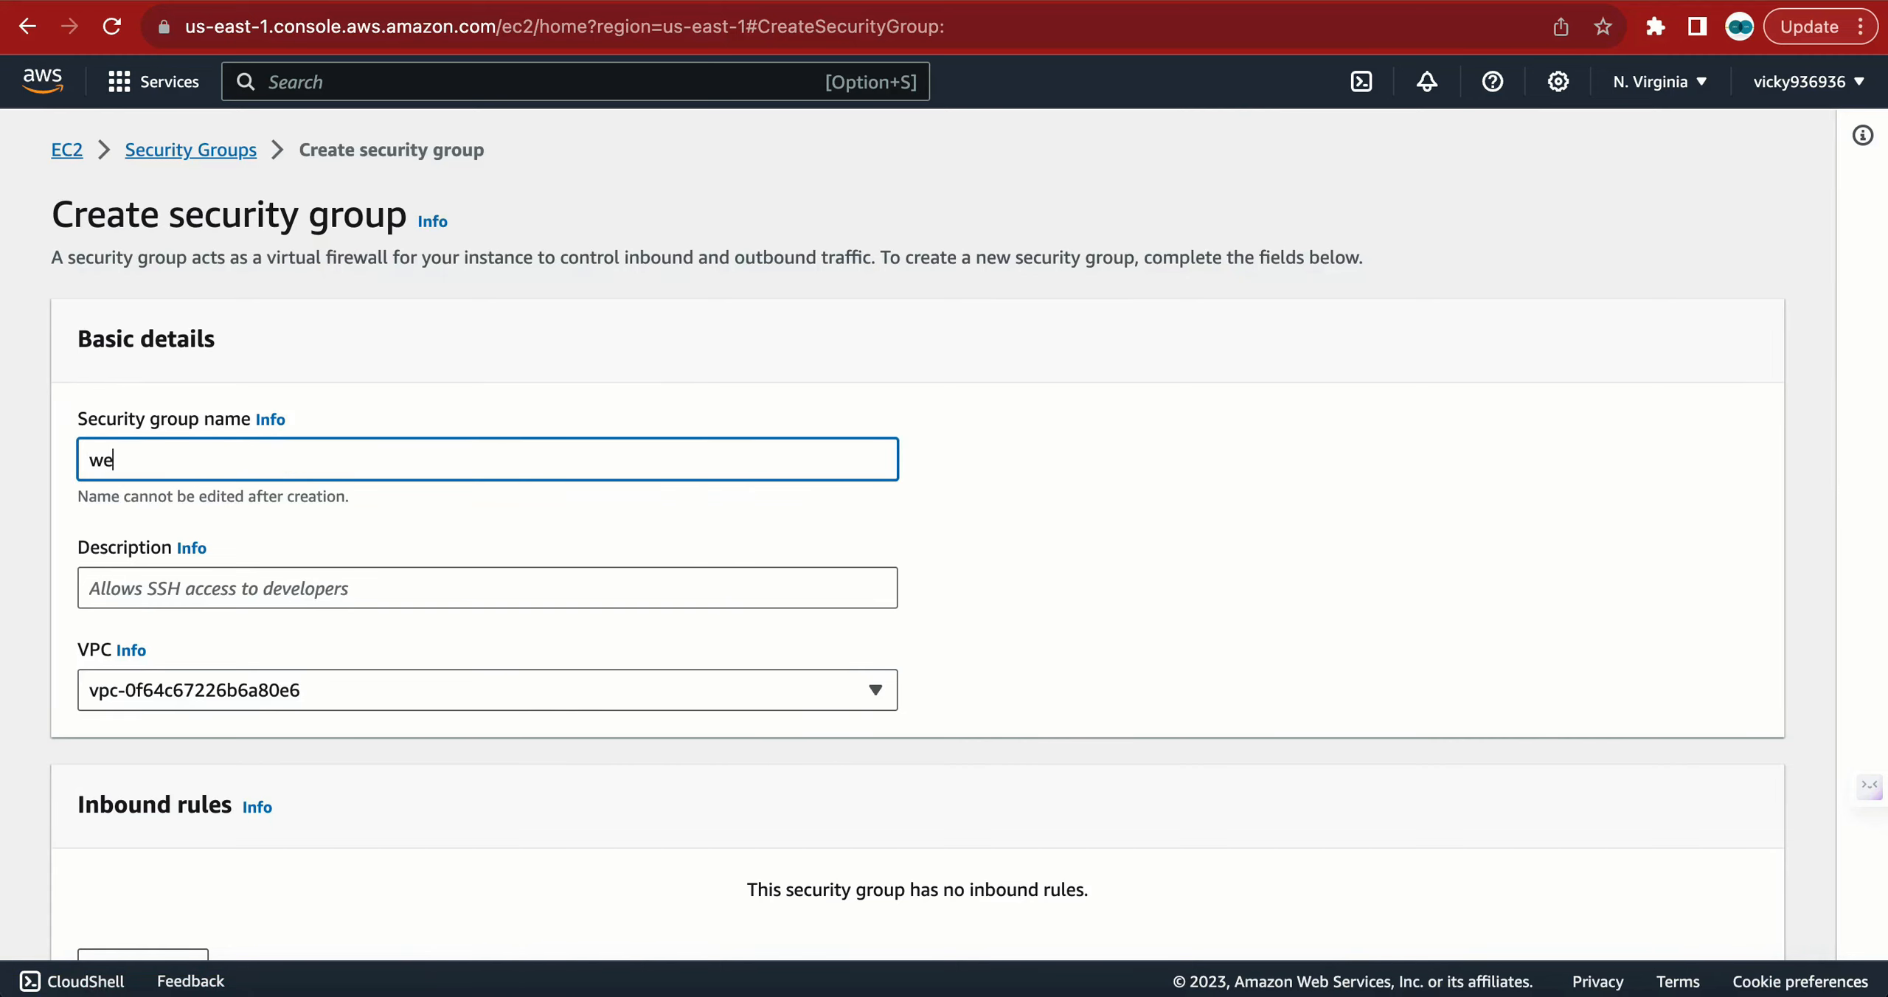
pyautogui.write('b-server')
pyautogui.scroll(-3, 472, 517)
pyautogui.click(124, 428)
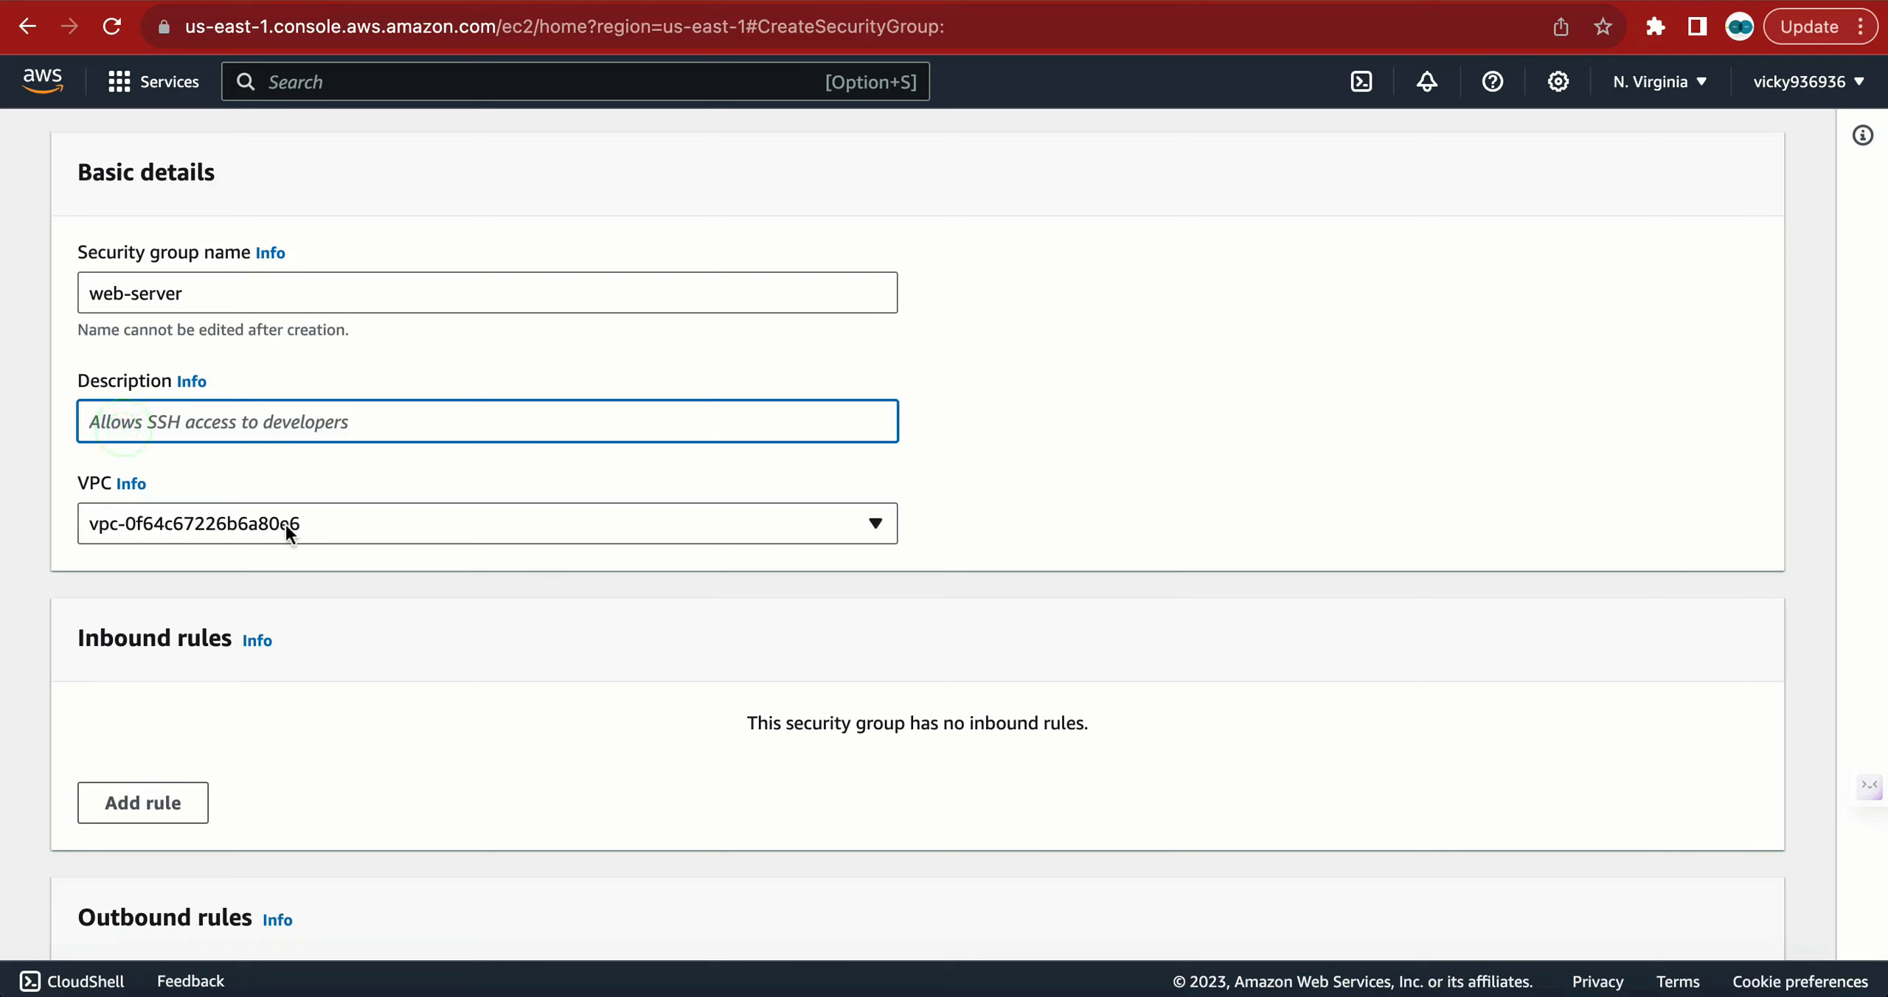
pyautogui.write('all')
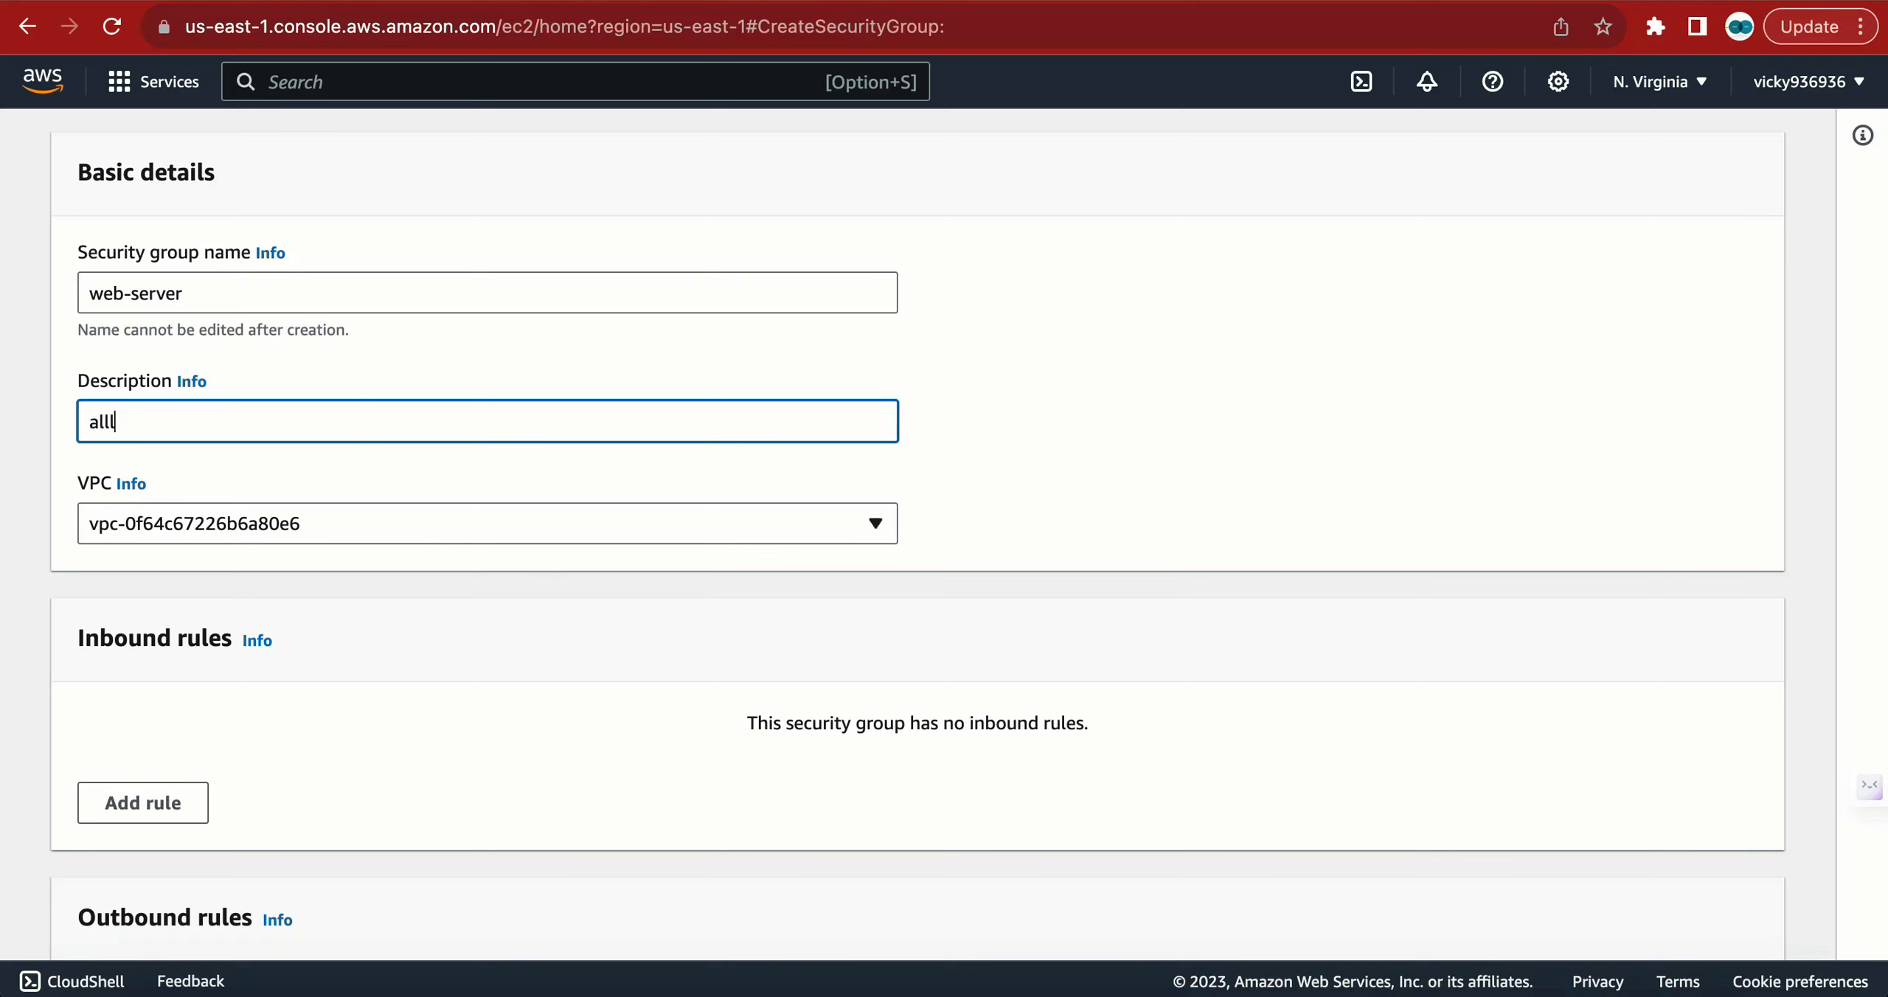
pyautogui.write('ow access to internet')
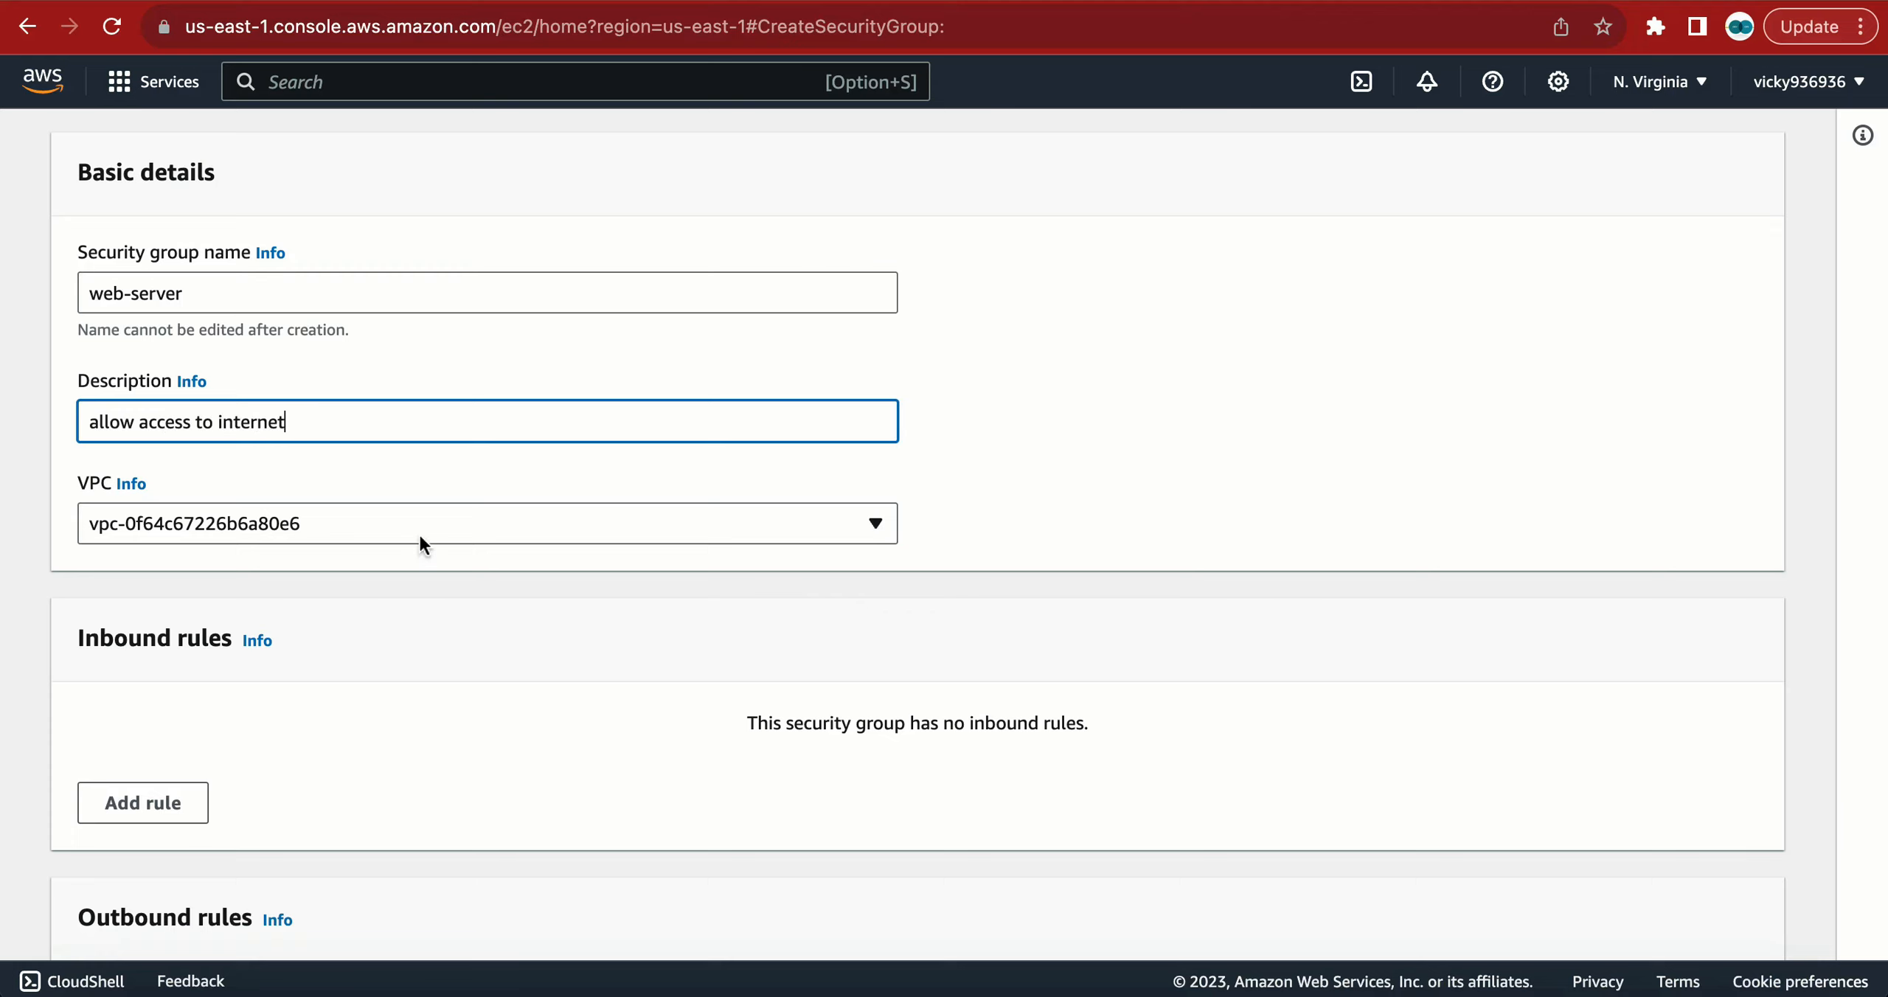
# - Add an HTTP inbound rule with source 0.0.0.0/0 to the web-server group and create the security group
pyautogui.scroll(-3, 419, 533)
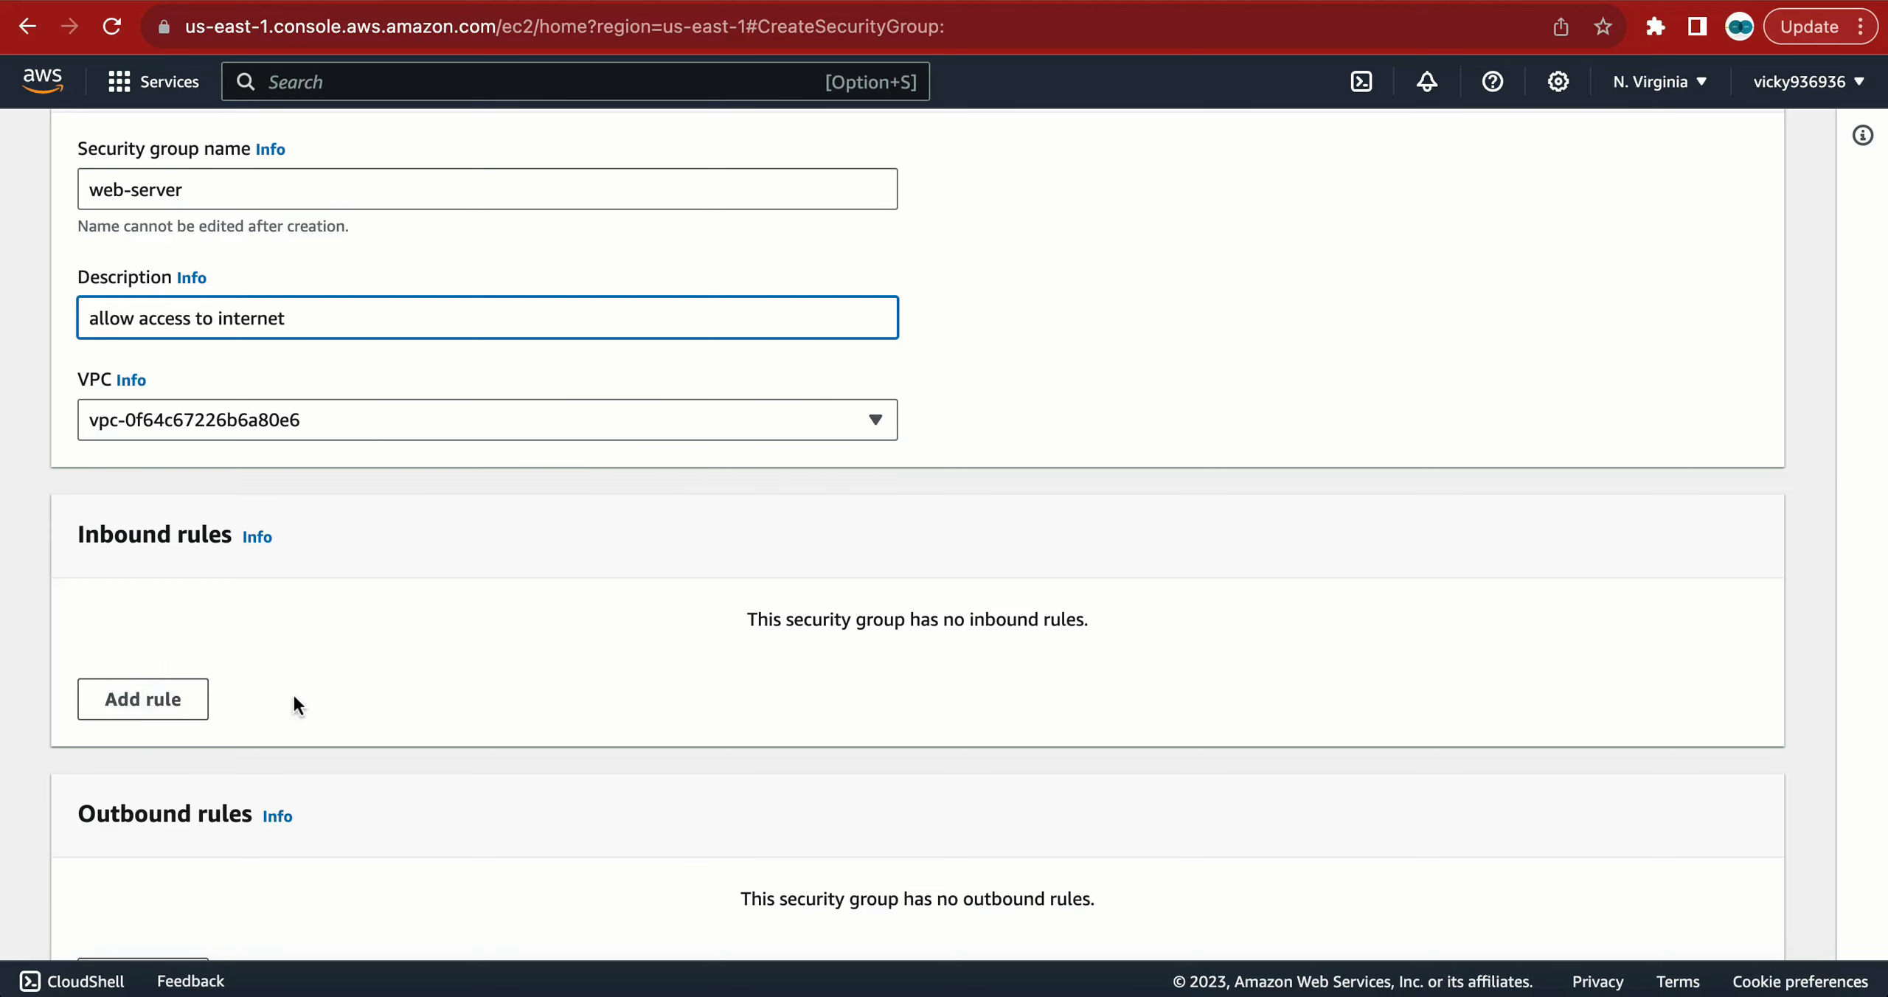
pyautogui.scroll(-5, 292, 693)
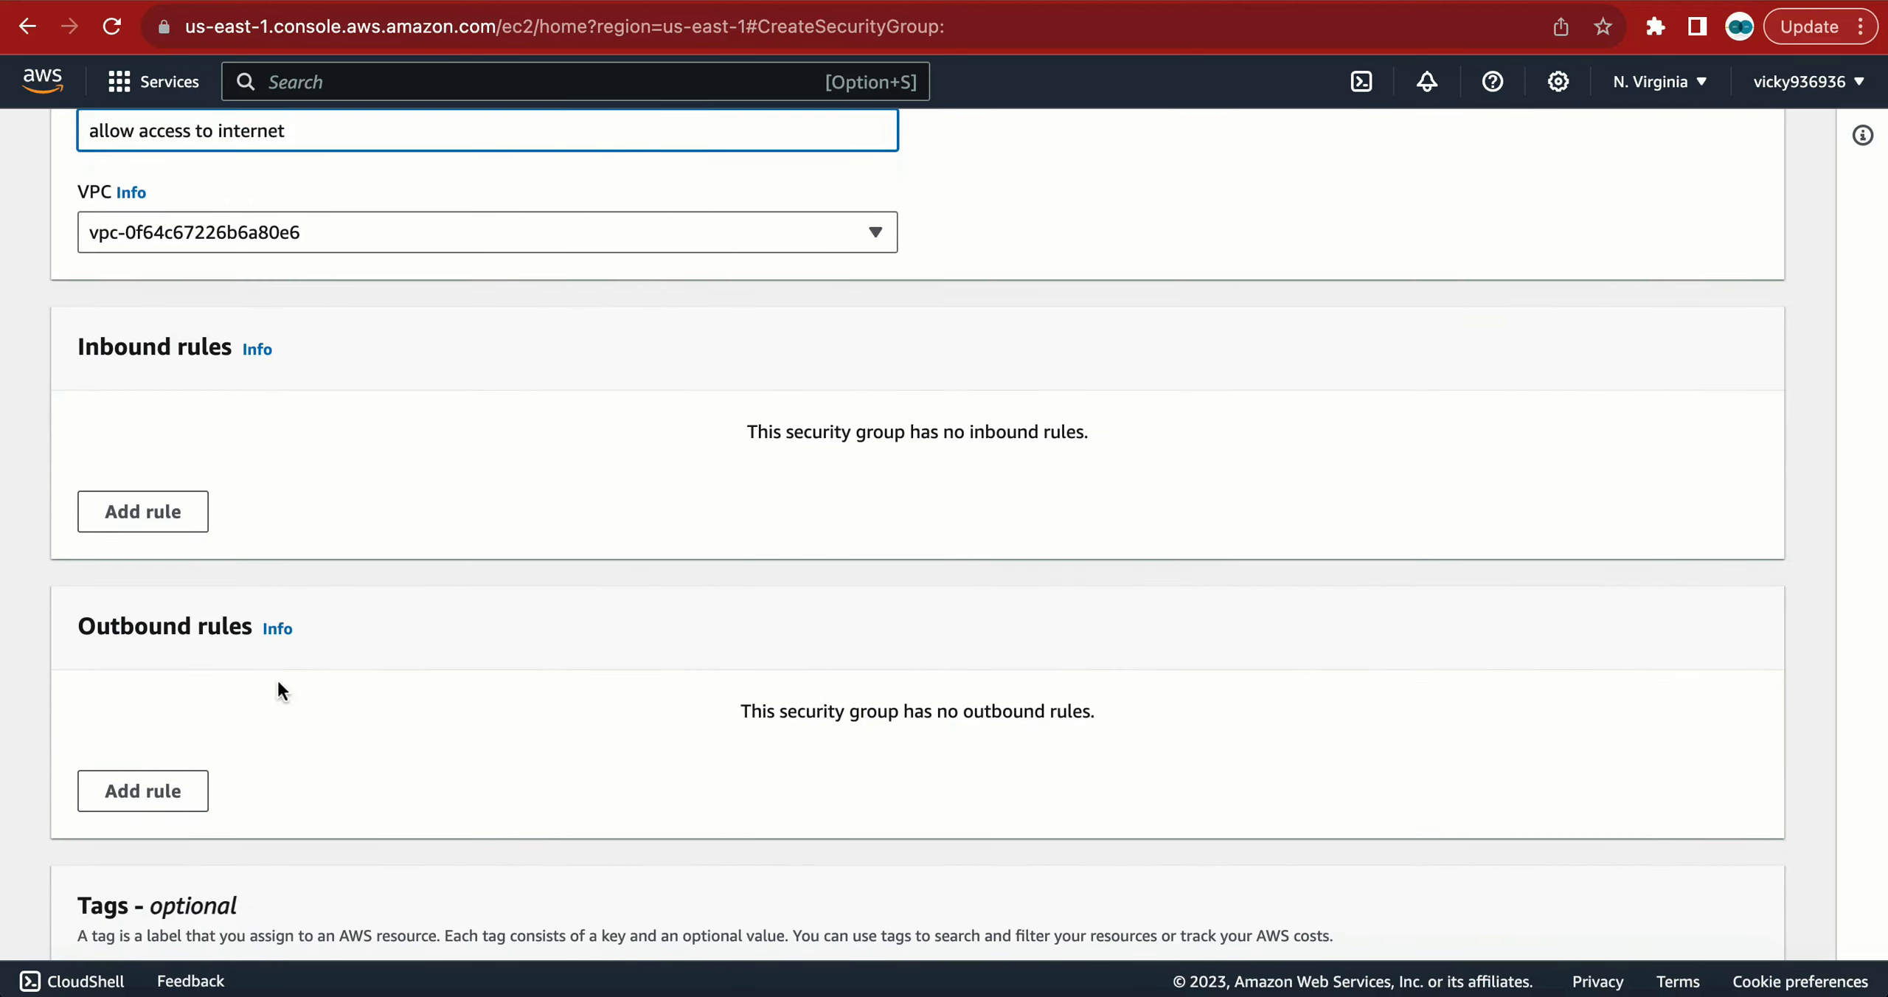
pyautogui.click(153, 516)
pyautogui.click(272, 497)
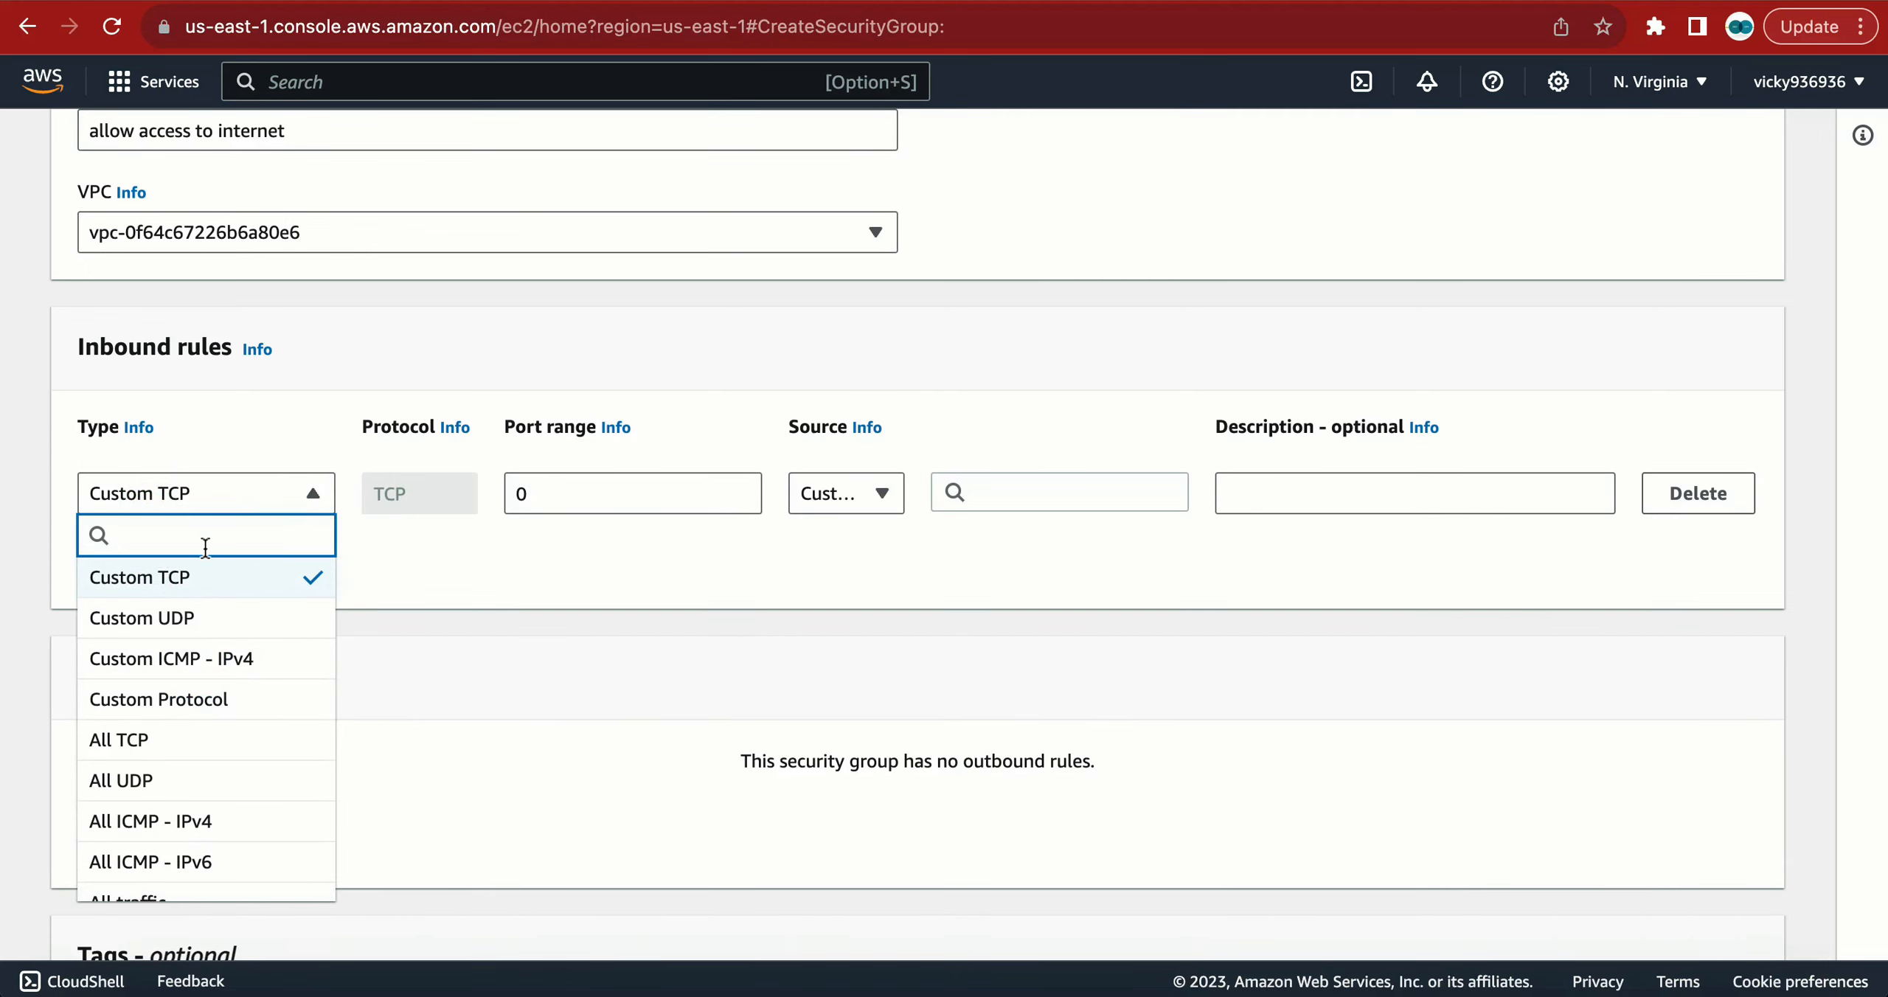
pyautogui.scroll(-3, 159, 749)
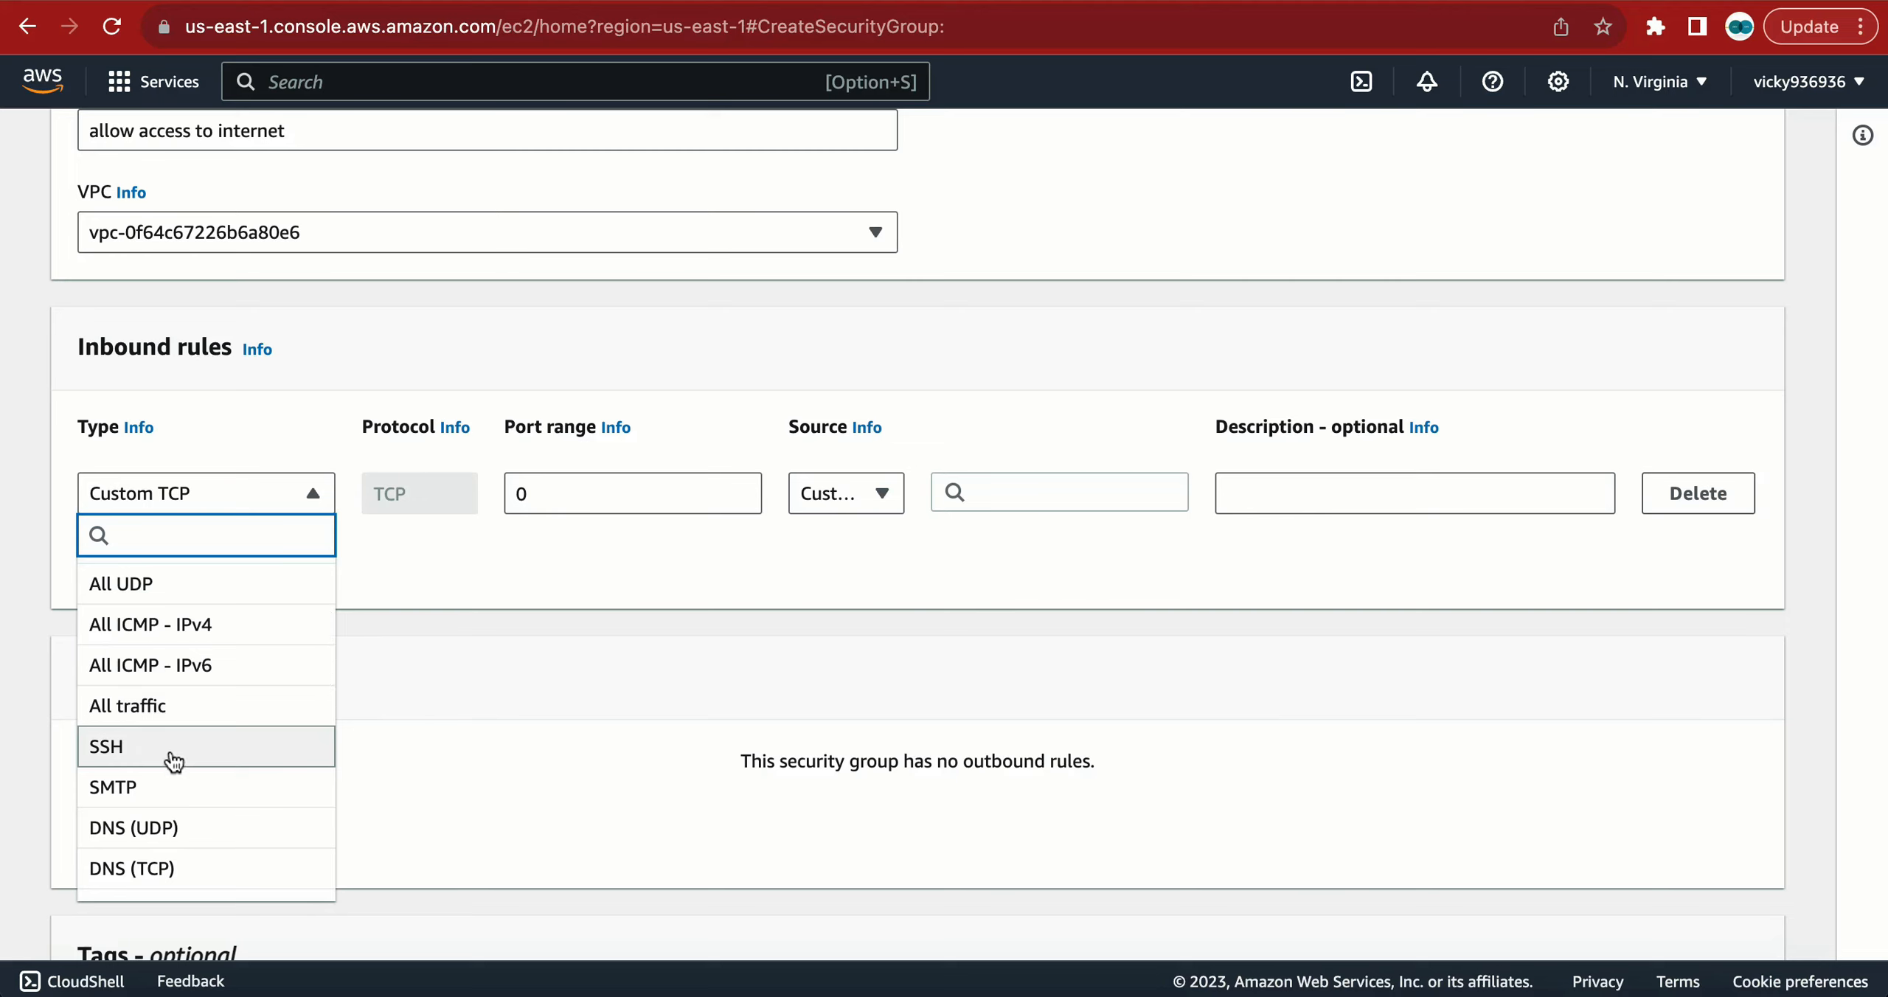
pyautogui.scroll(-2, 180, 755)
pyautogui.click(169, 781)
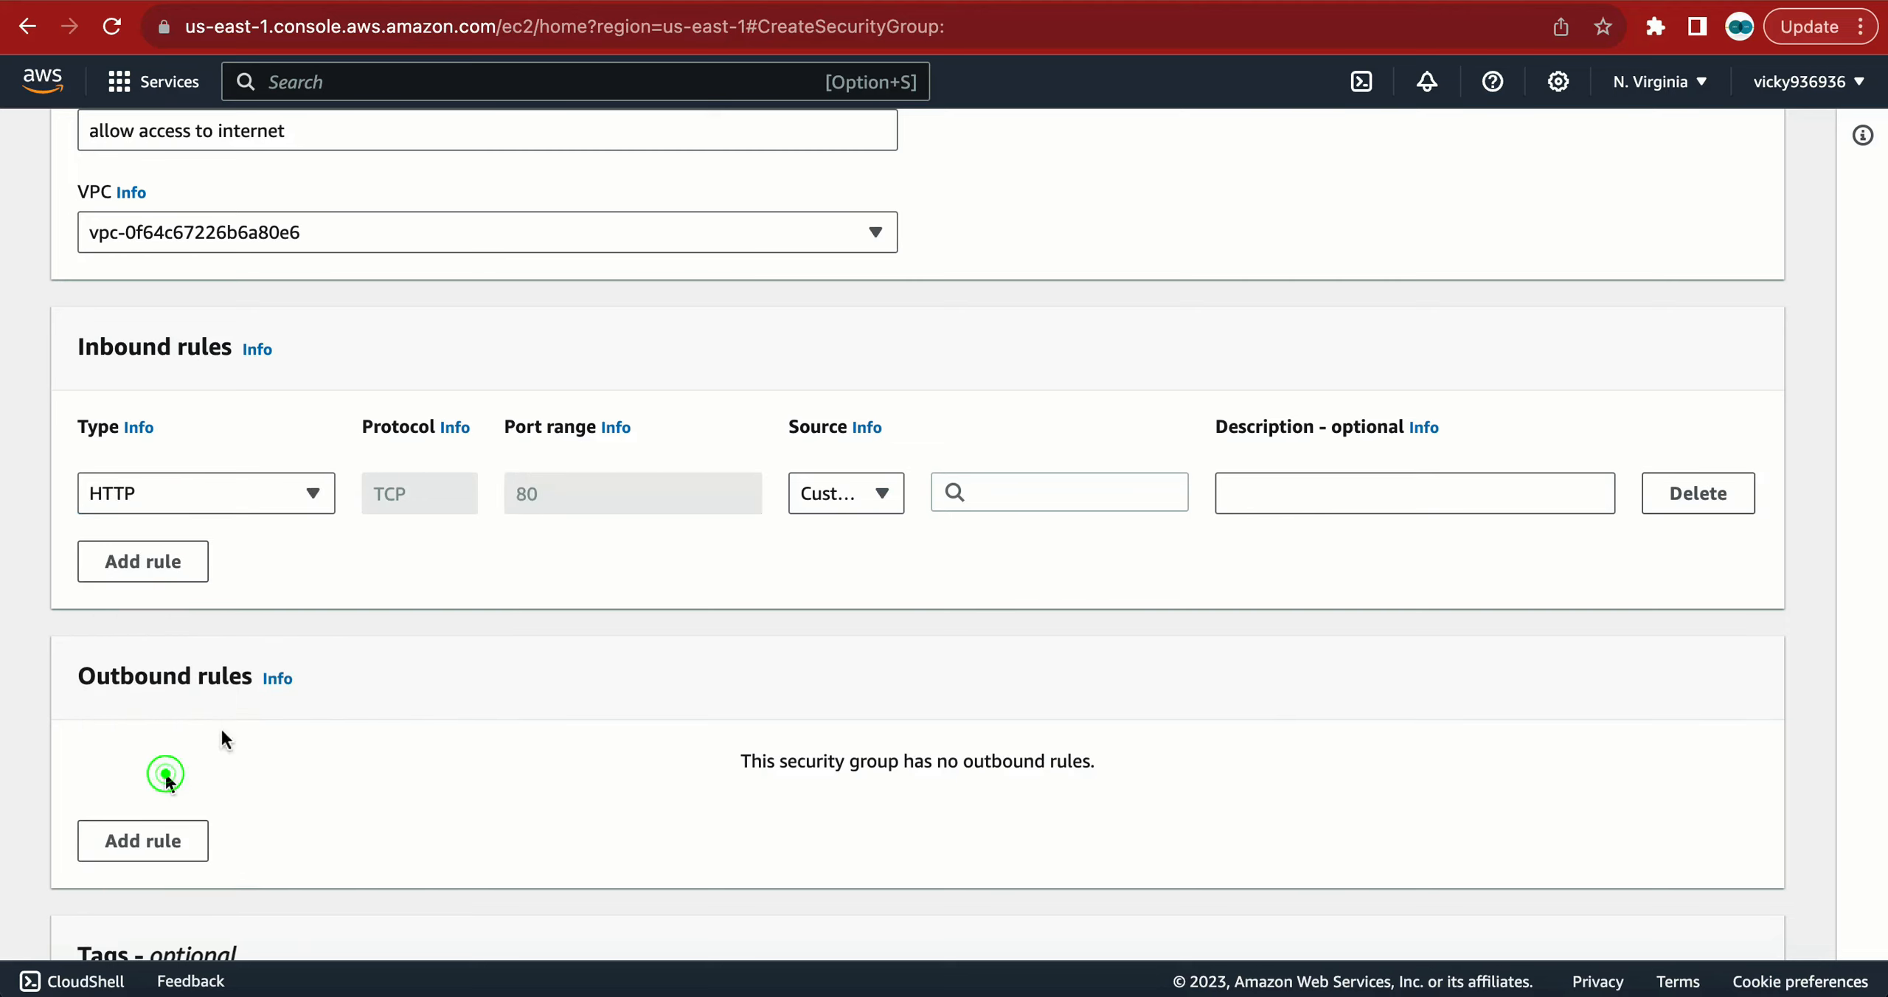
pyautogui.click(1038, 480)
pyautogui.click(1006, 588)
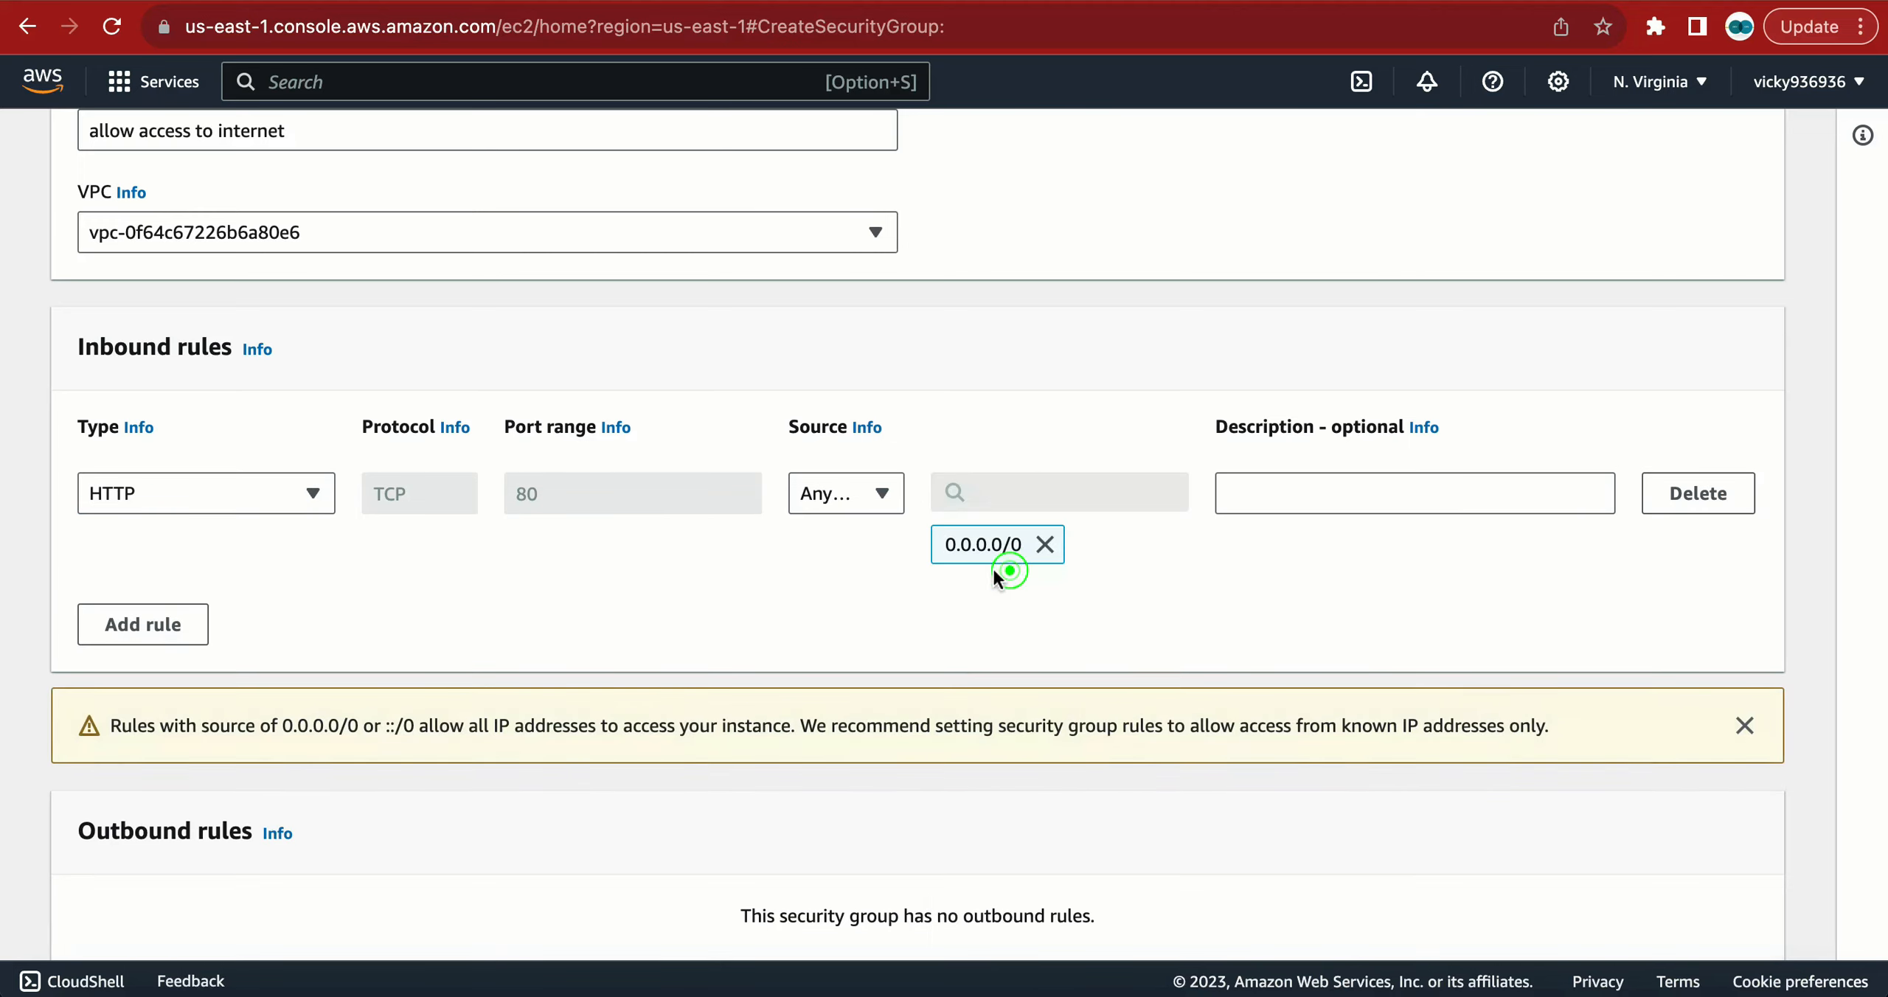
pyautogui.scroll(-2, 520, 643)
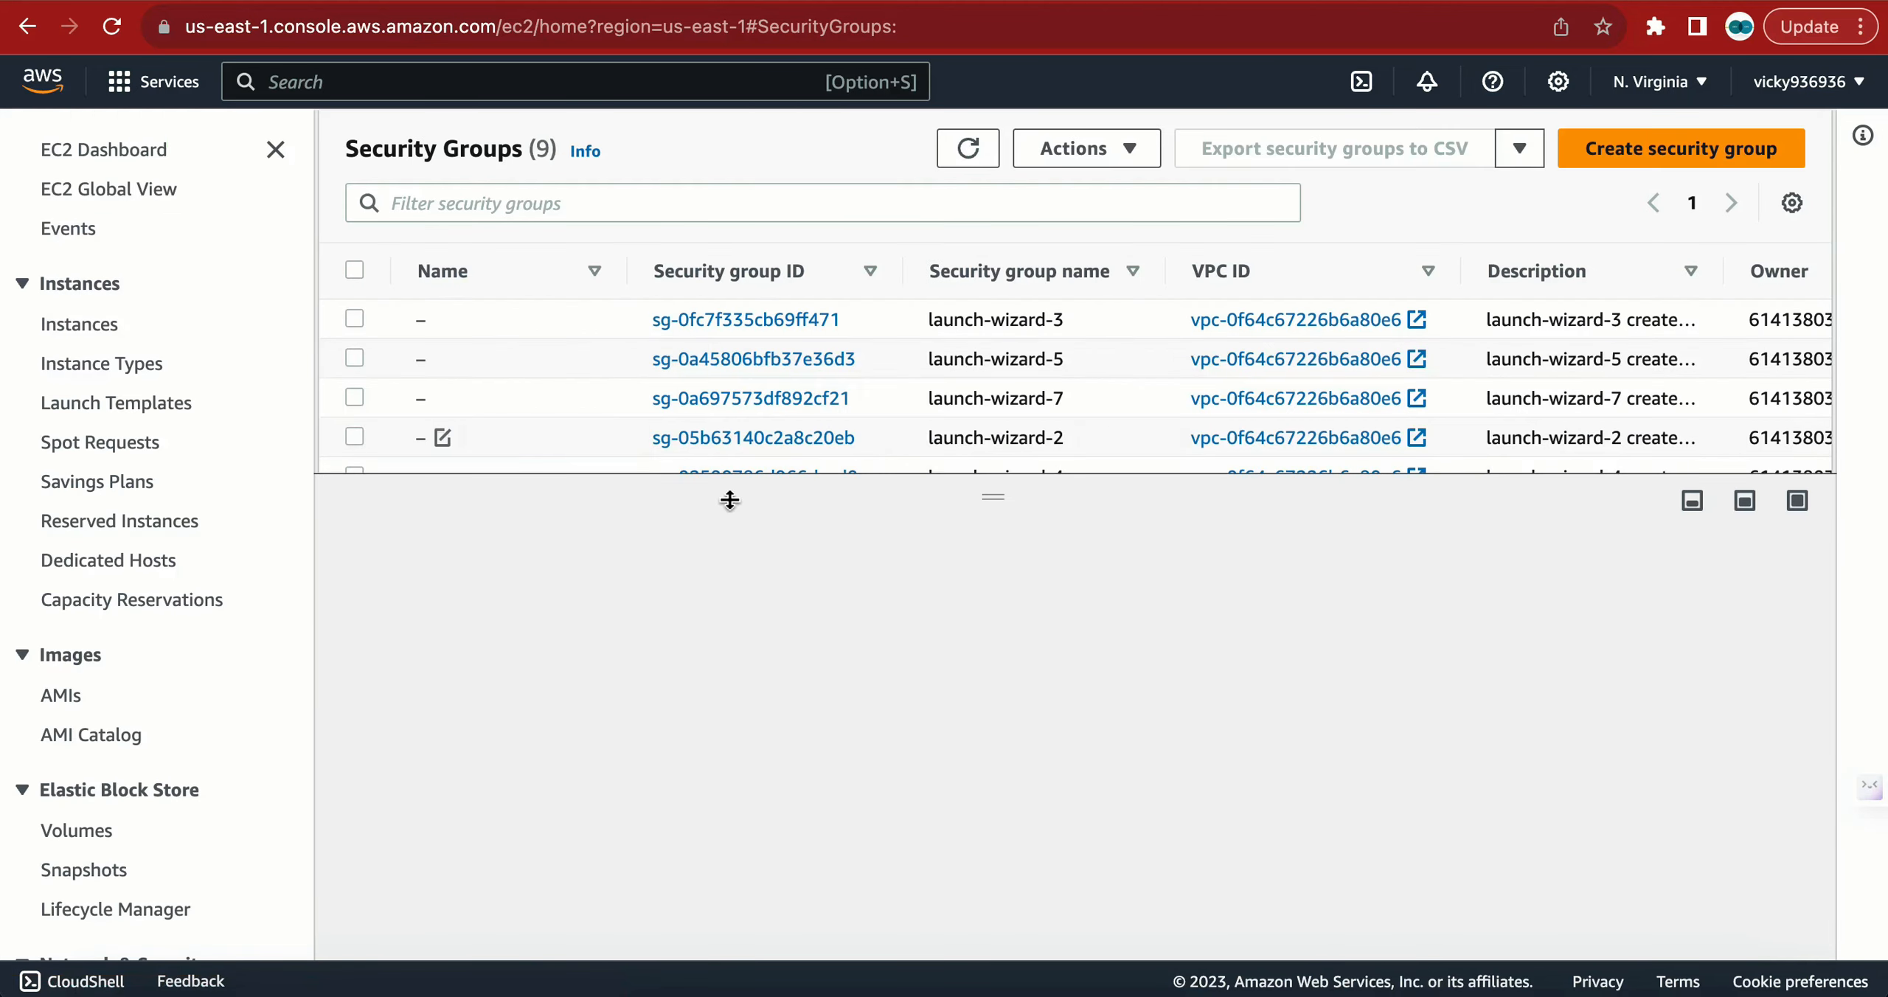
# - Review the outbound and inbound rules of the web-server security group, and clear its selection
pyautogui.scroll(-2, 802, 395)
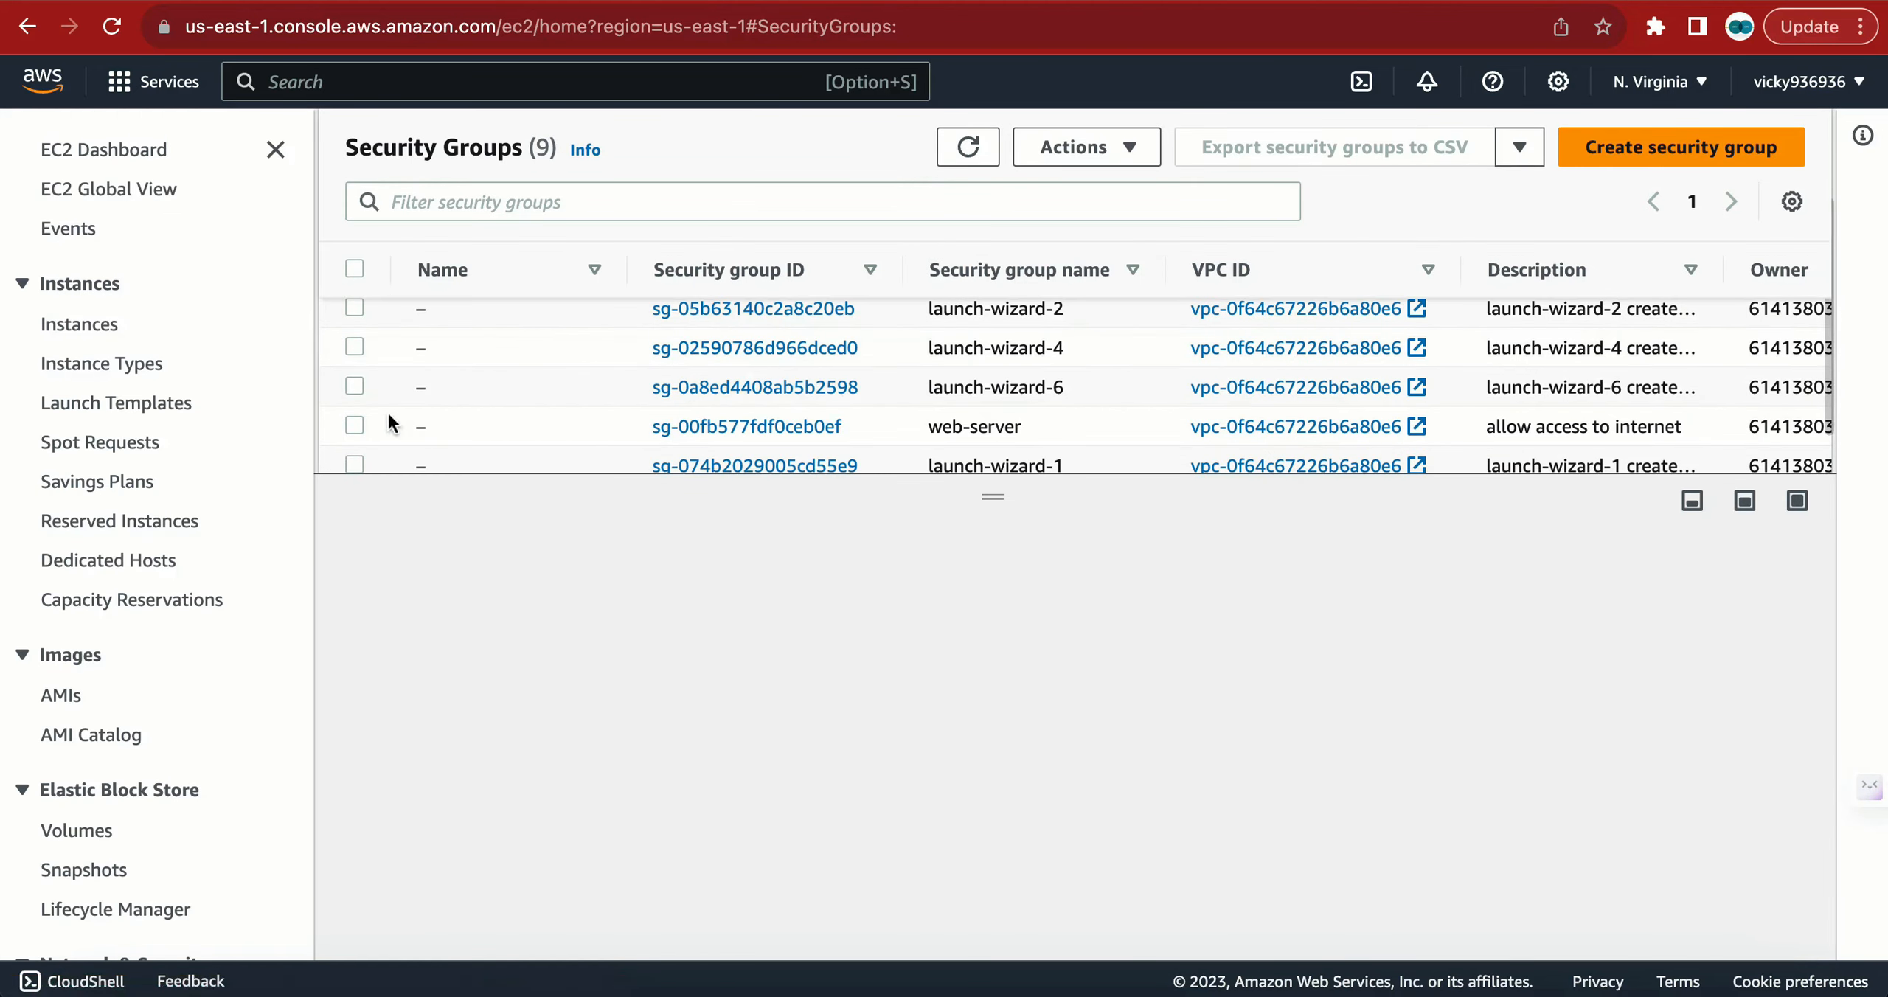
pyautogui.click(357, 422)
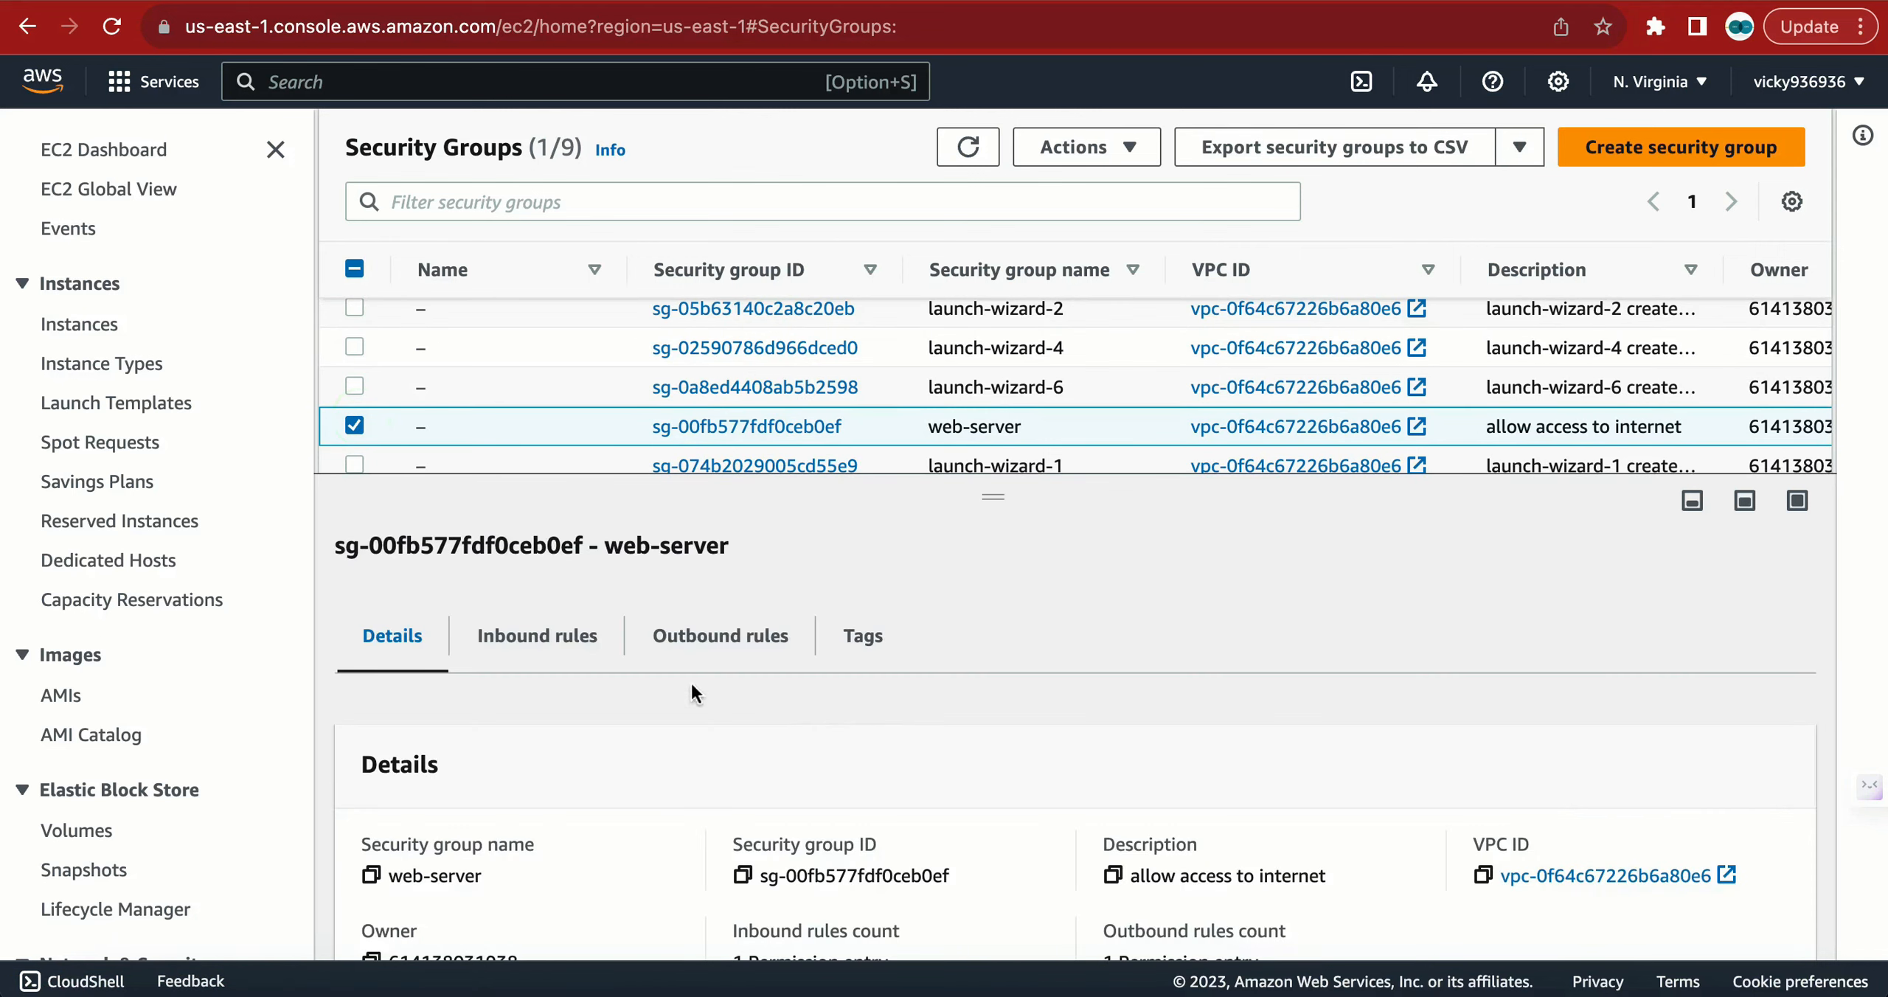
pyautogui.click(686, 639)
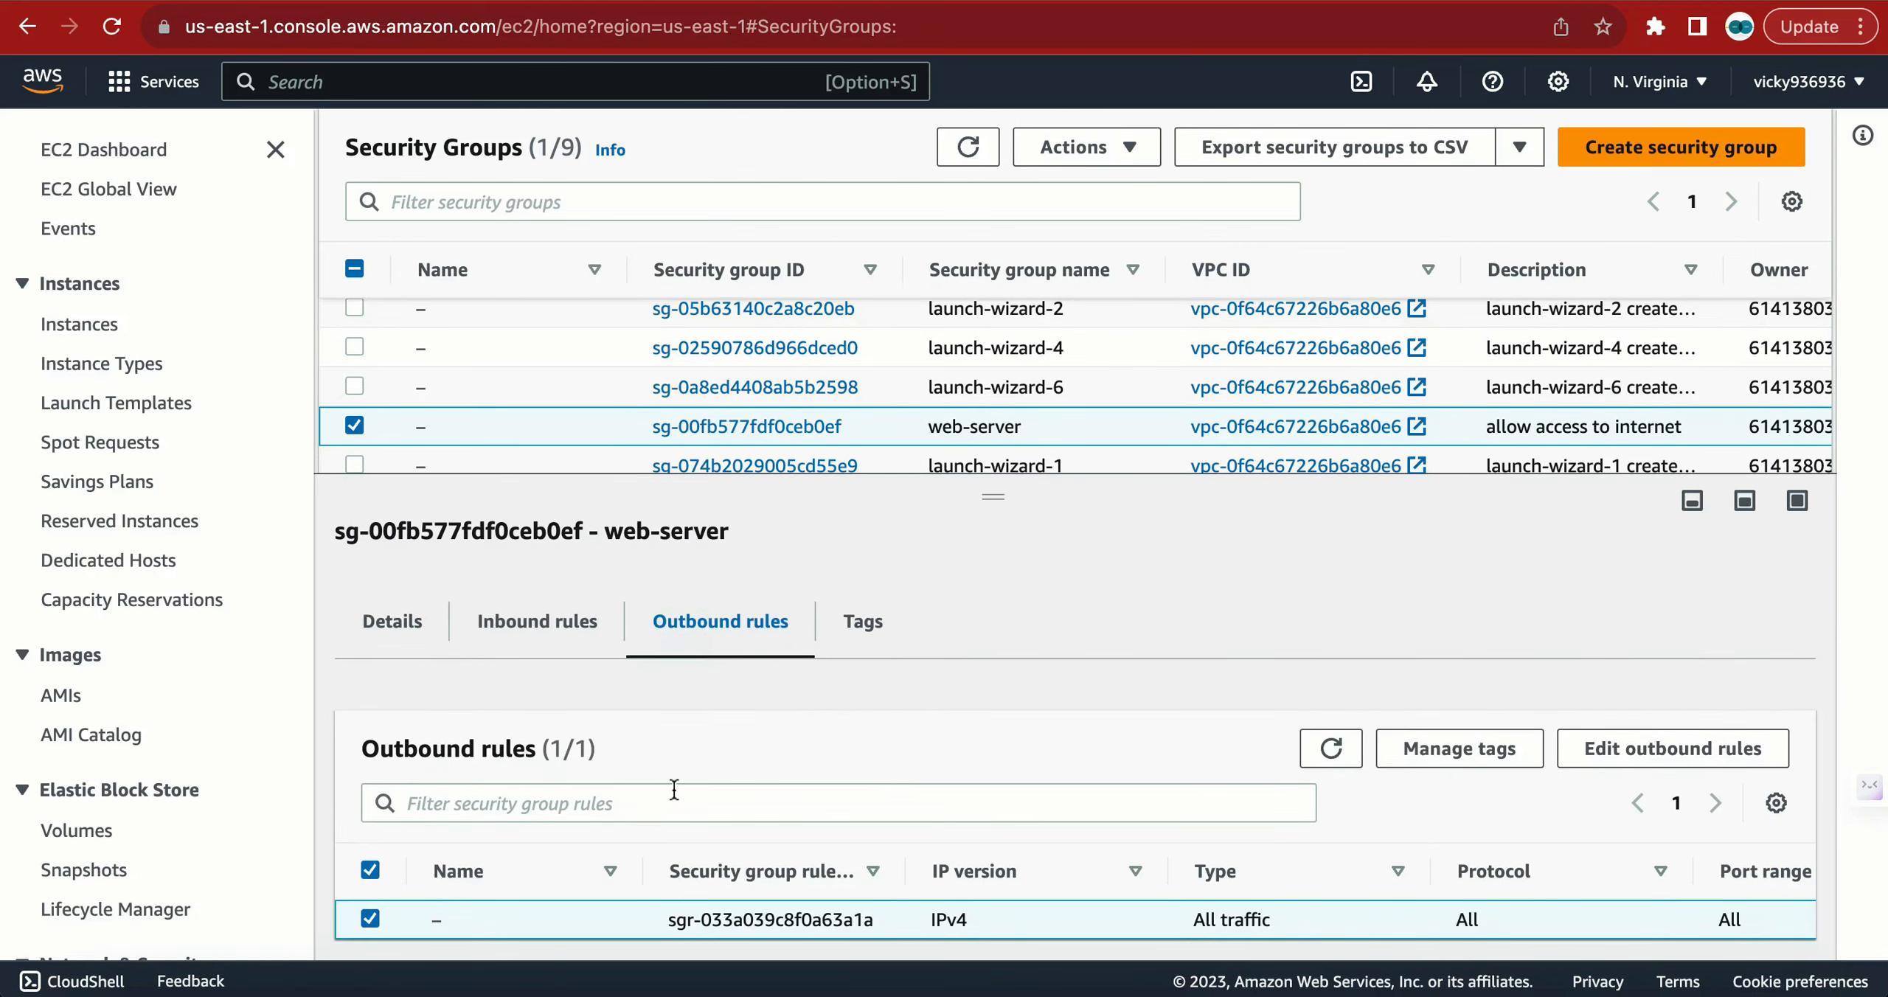
pyautogui.click(516, 645)
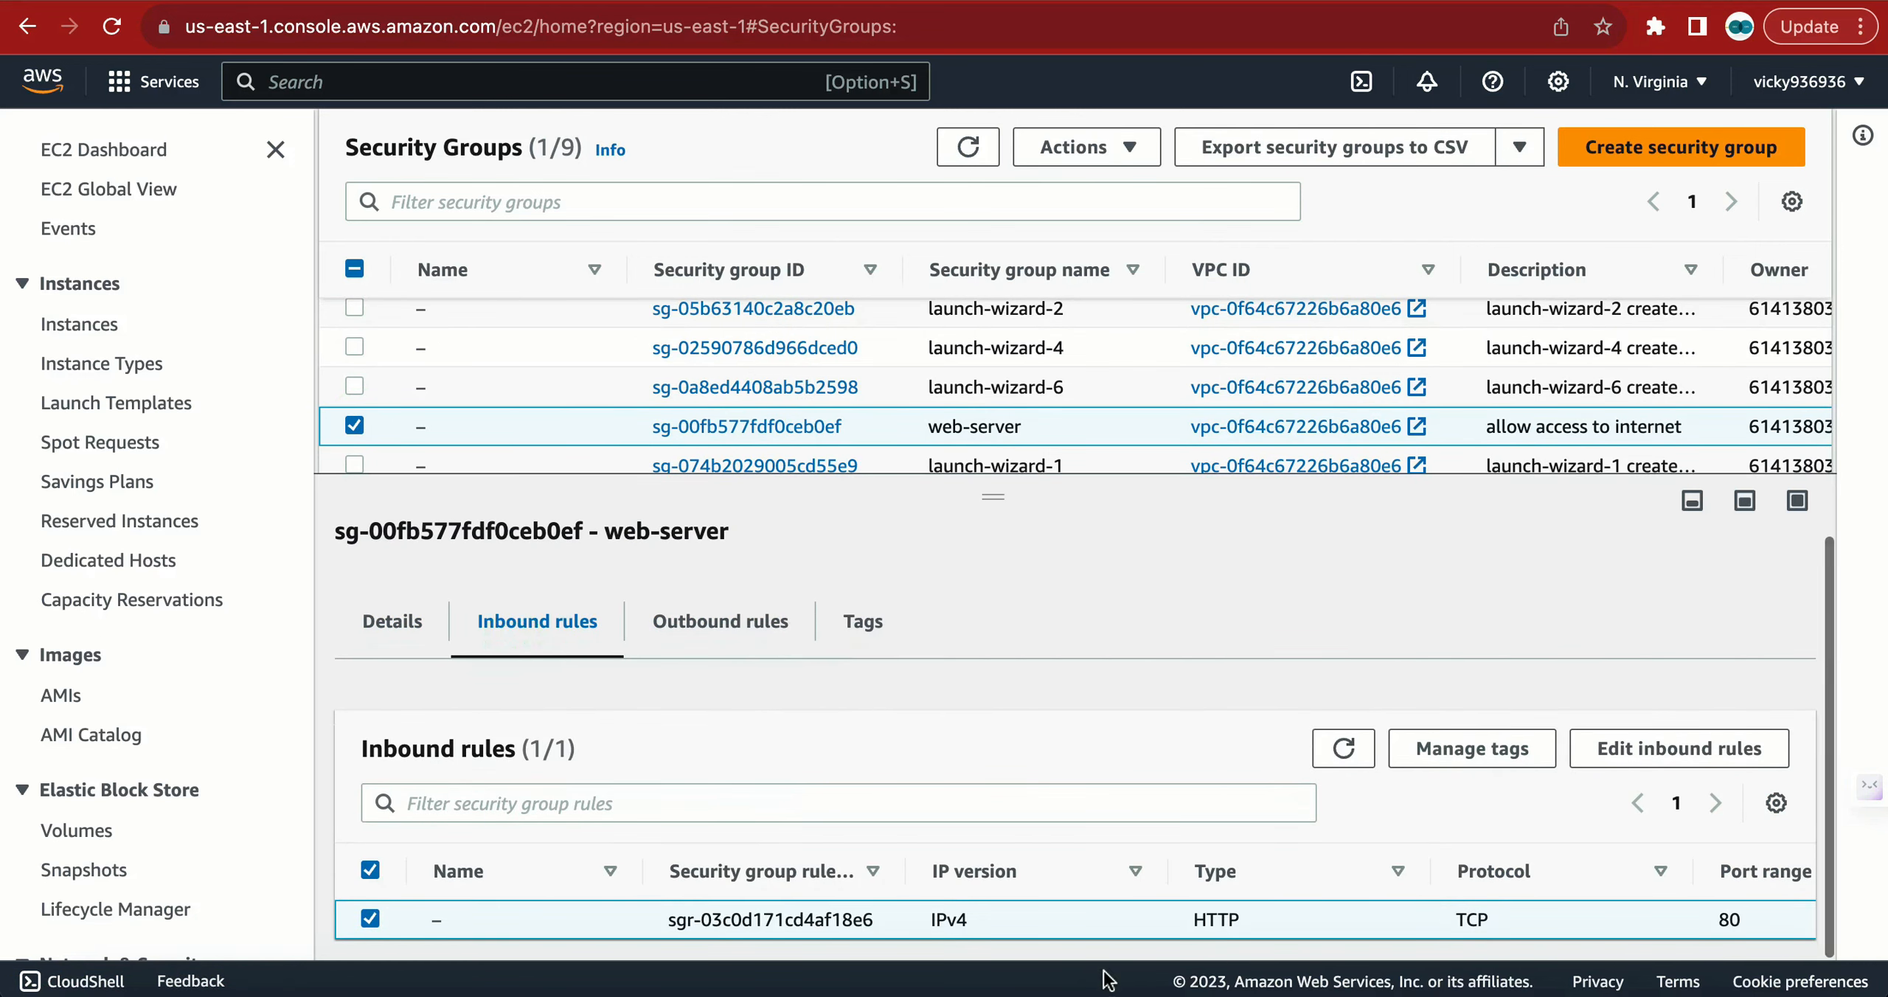
pyautogui.scroll(1, 1357, 760)
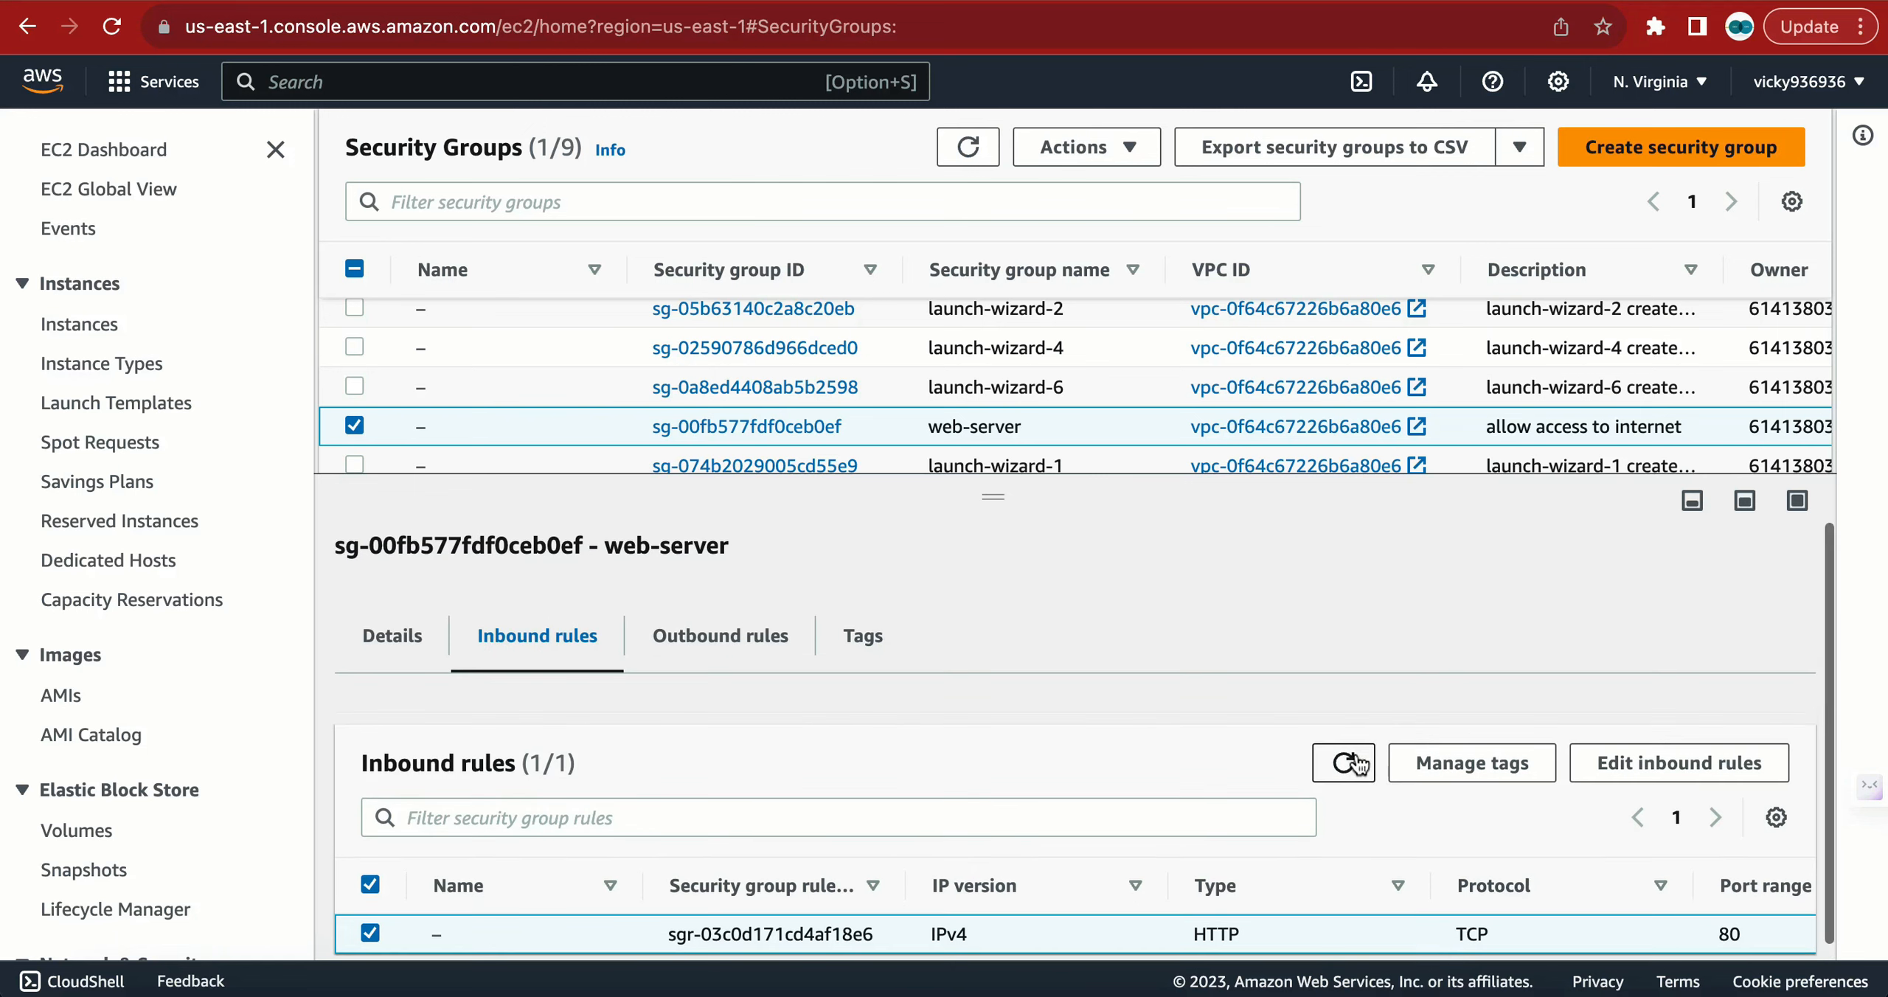
pyautogui.click(355, 426)
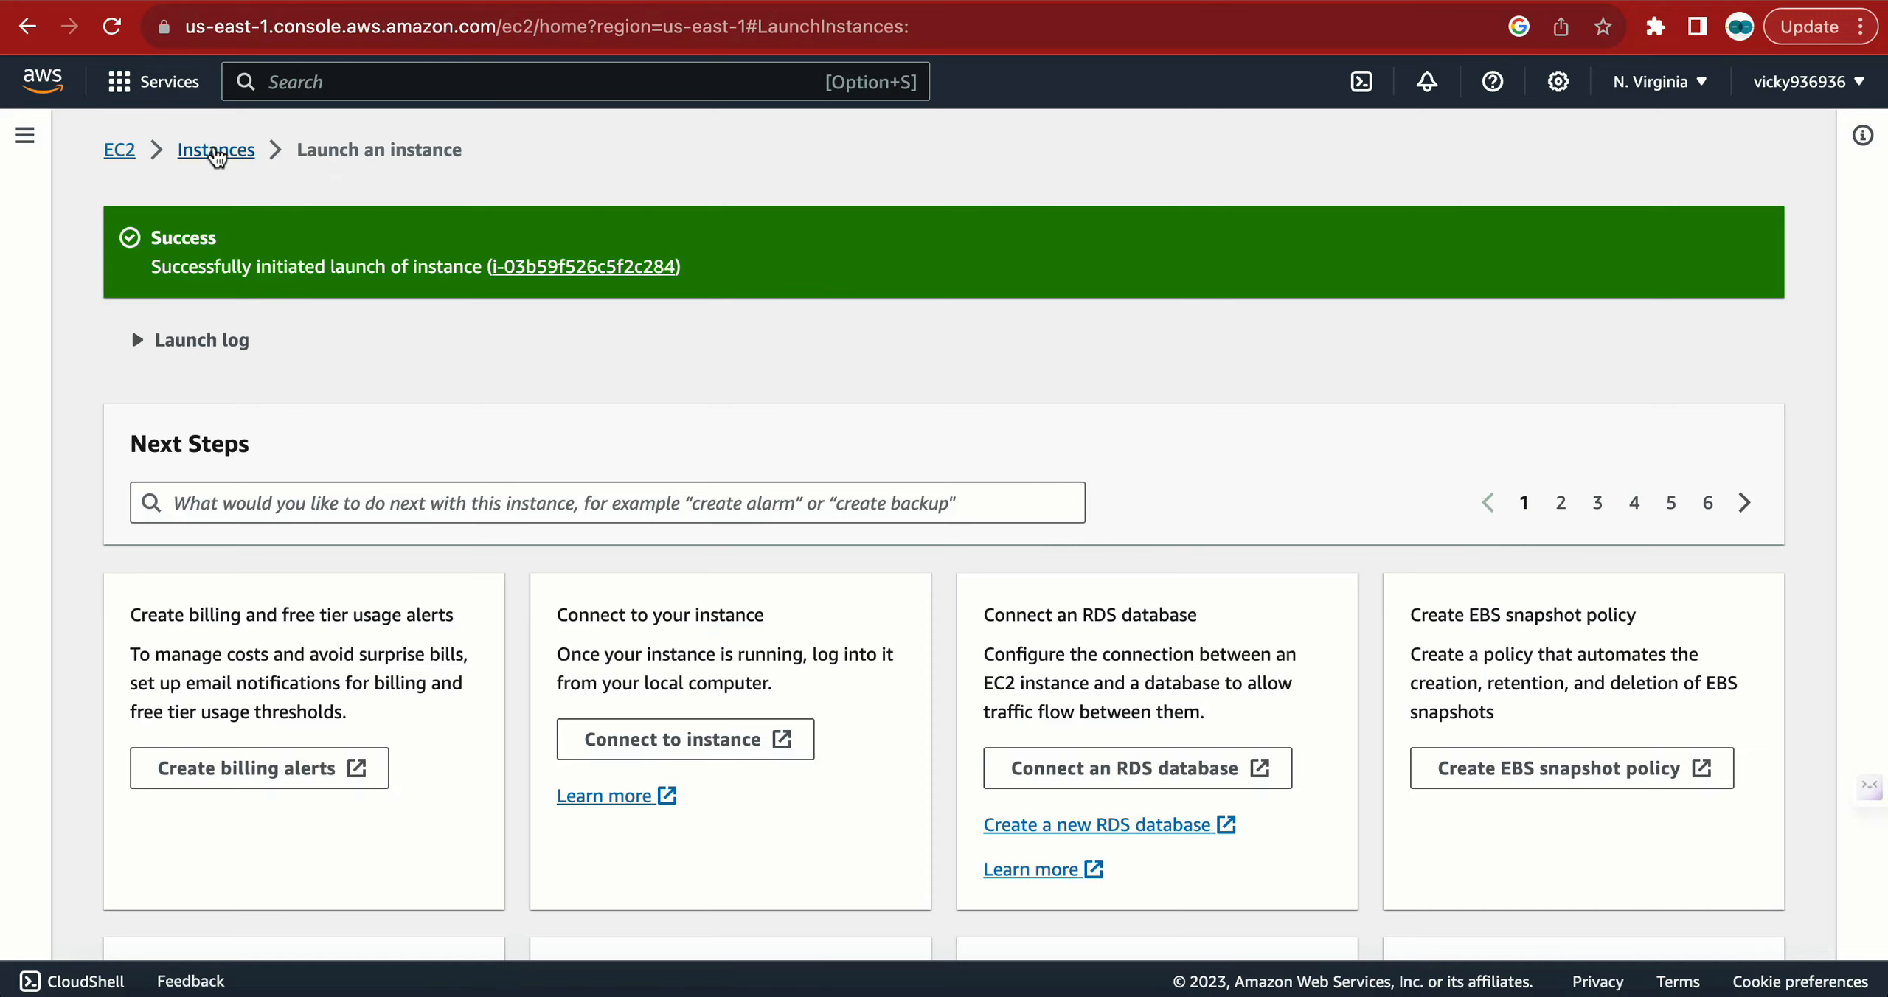
# - Refresh the instances list and open the Change security groups page for the security-group-demo instance
pyautogui.click(212, 151)
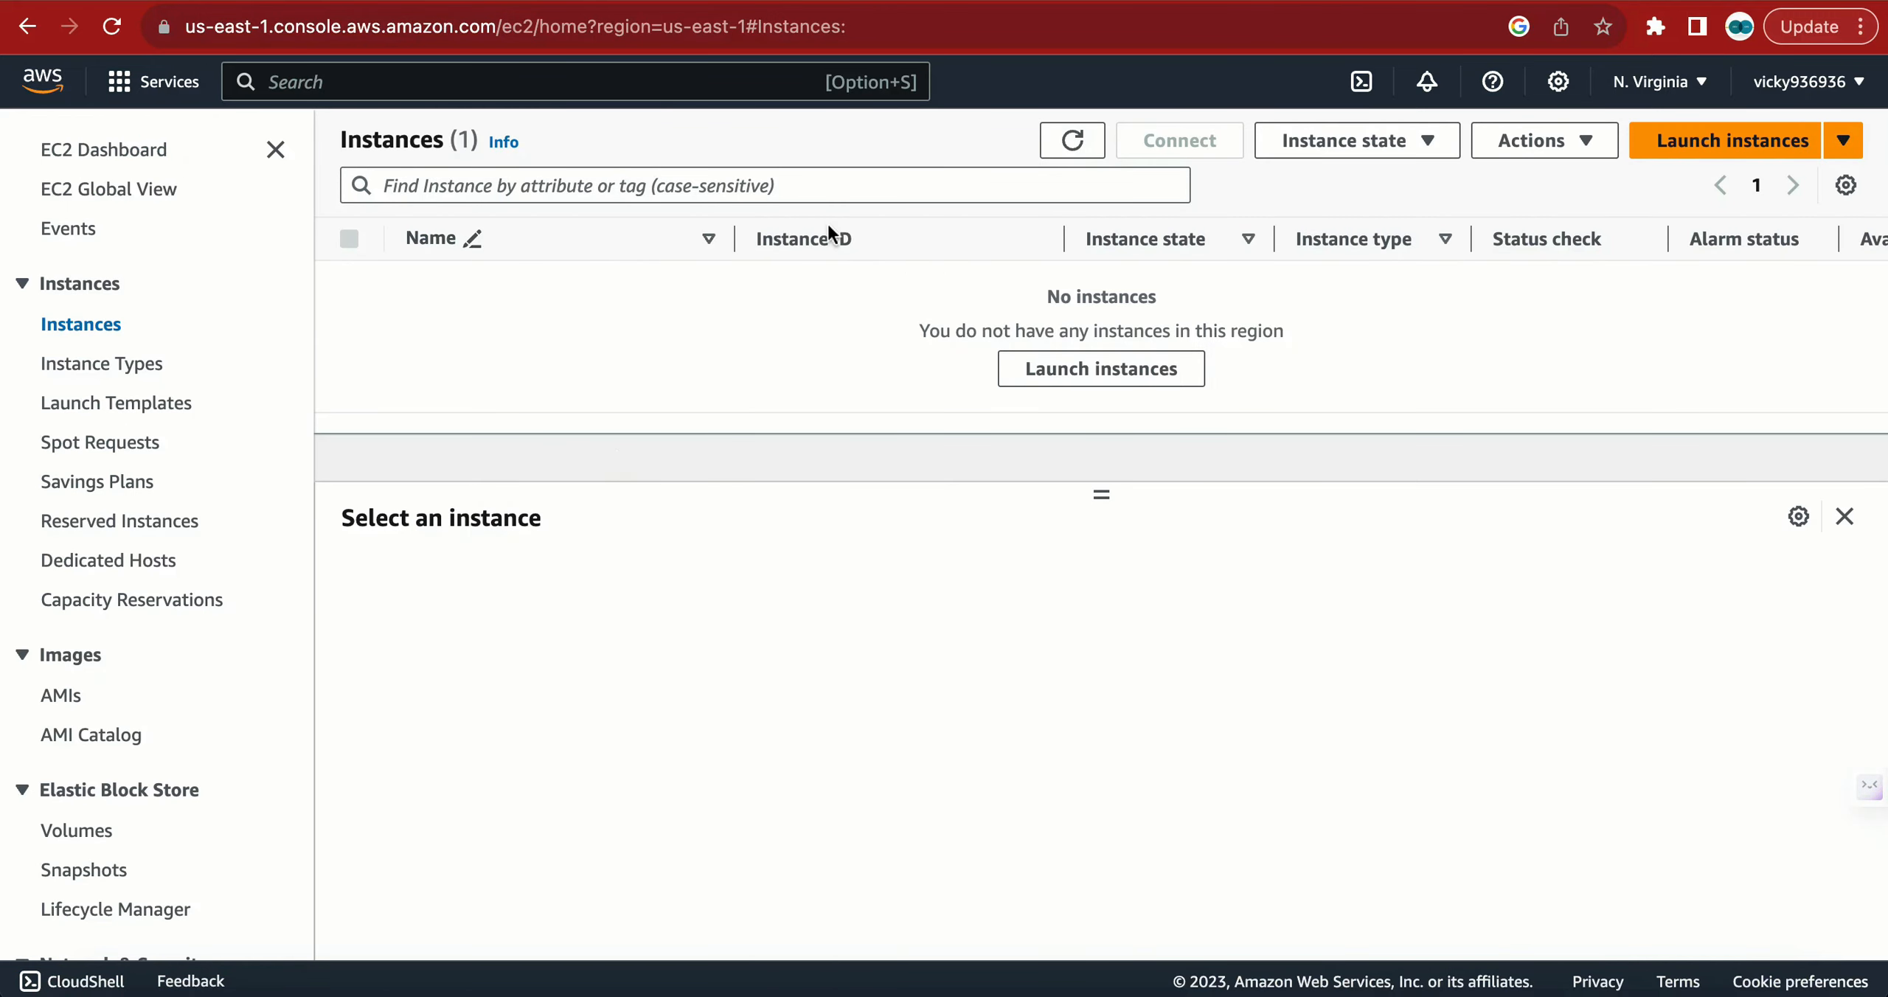
pyautogui.click(1072, 140)
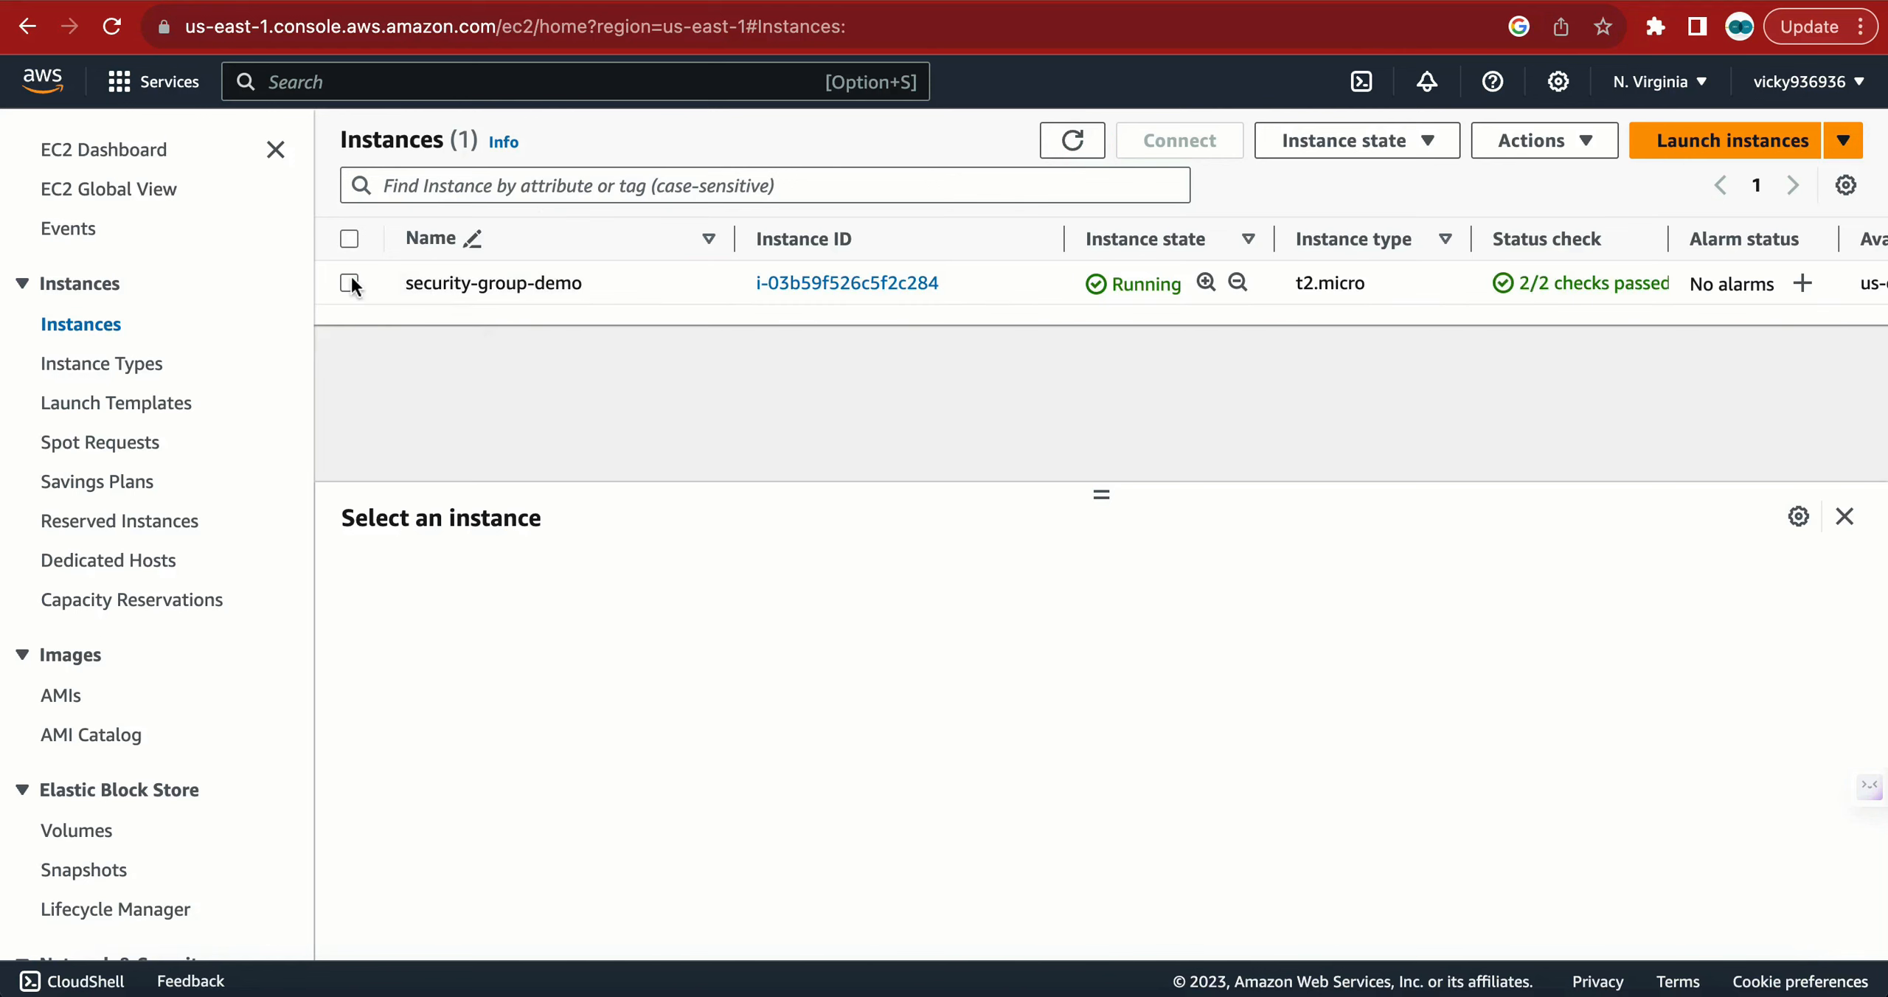
pyautogui.click(351, 286)
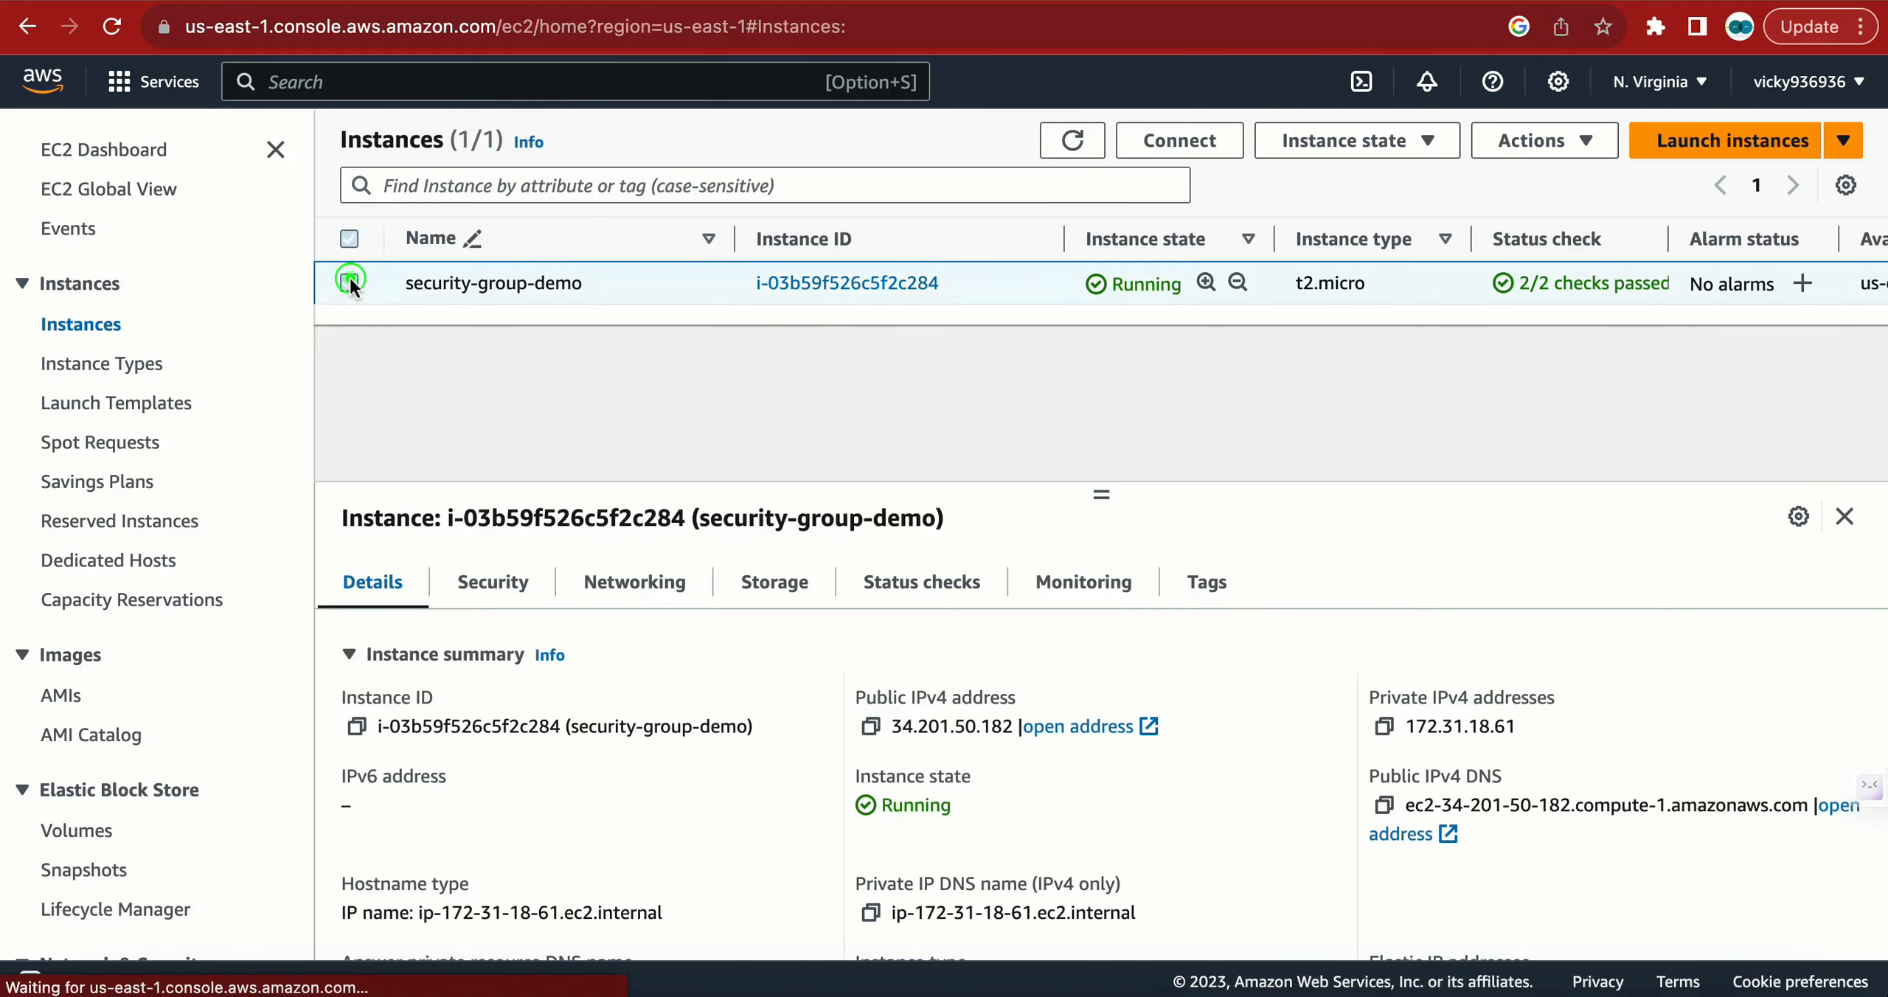
pyautogui.click(1525, 140)
pyautogui.moveTo(1538, 384)
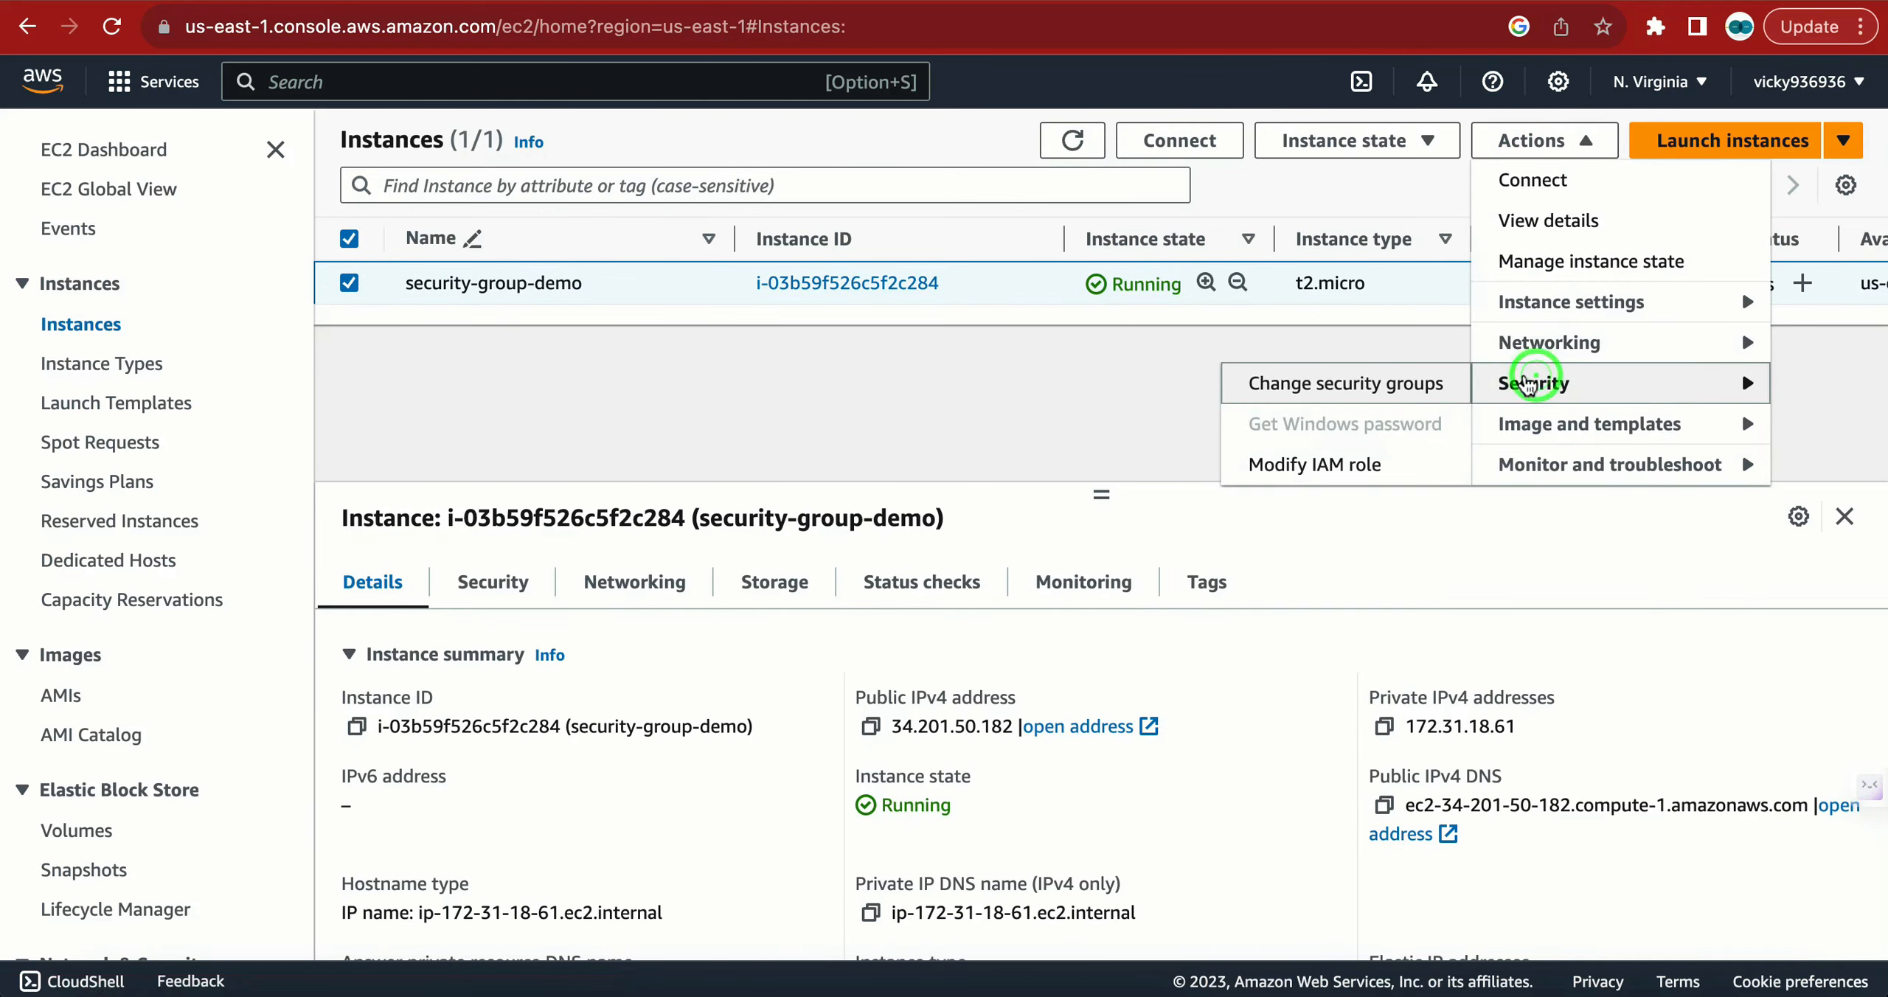
pyautogui.click(1386, 384)
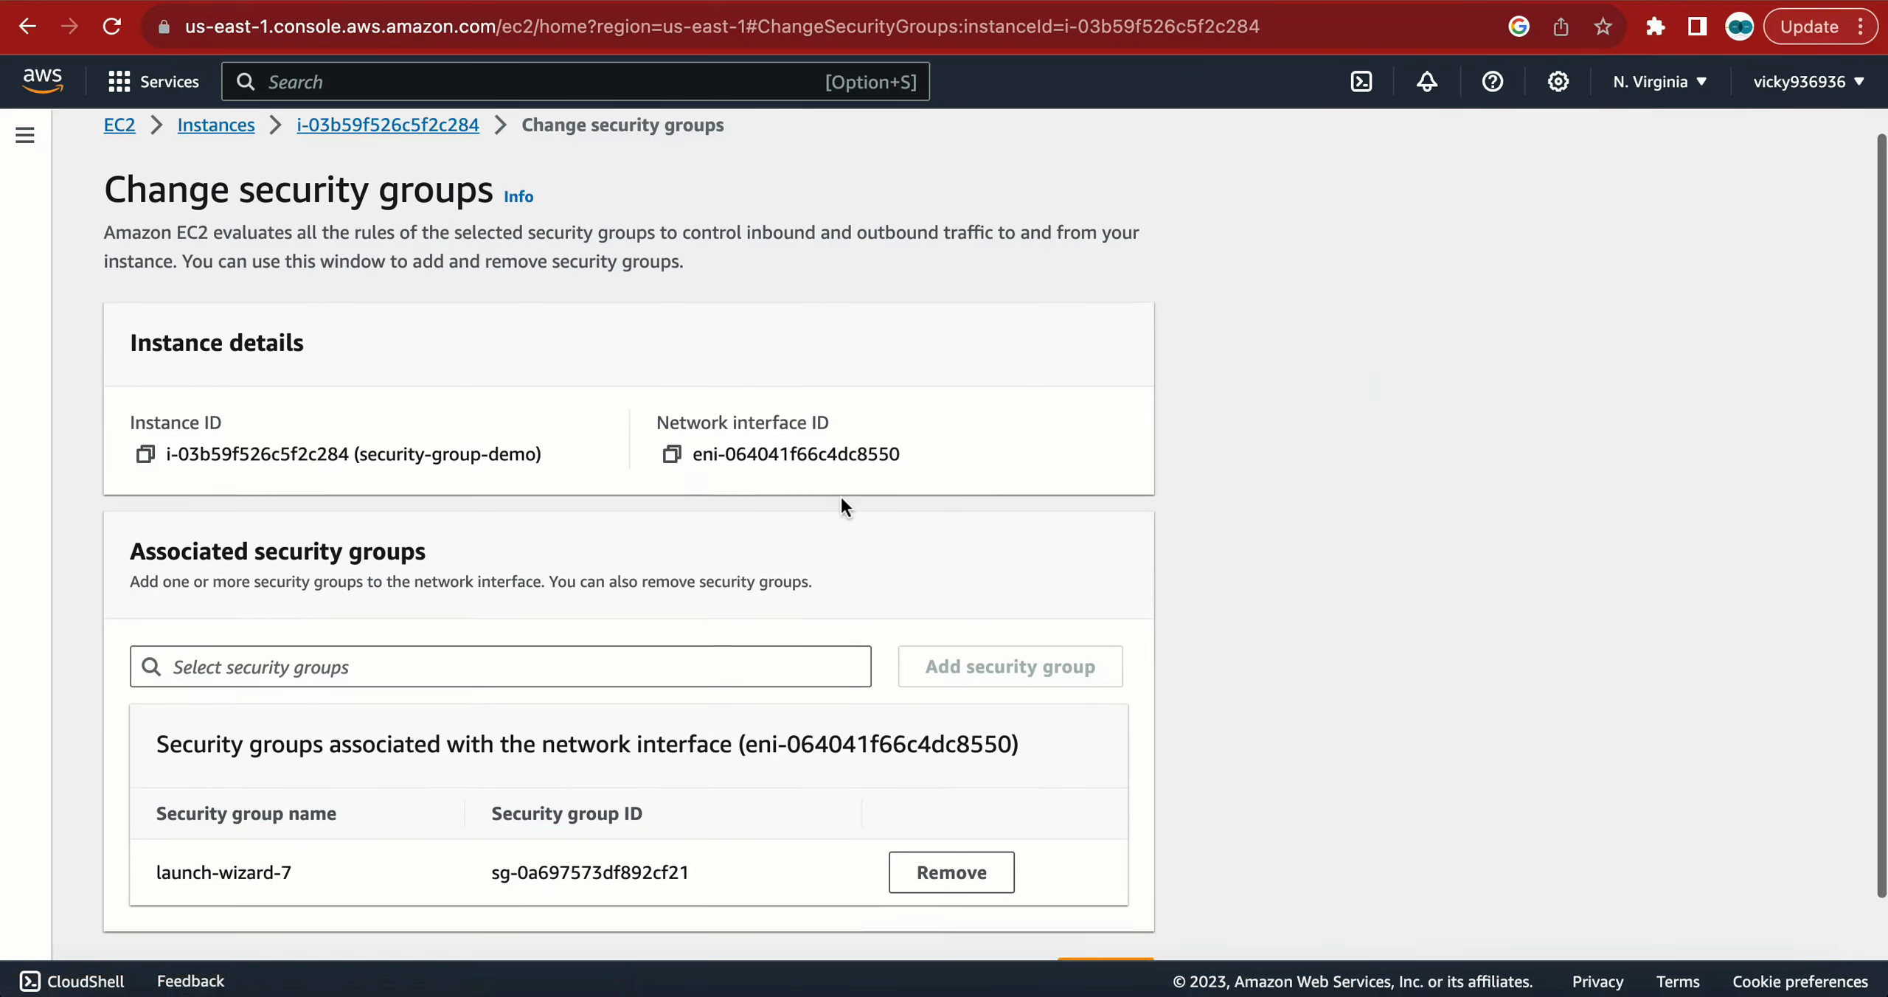
# - Add the web-server security group to the instance alongside launch-wizard-7 and save the change
pyautogui.scroll(-2, 841, 506)
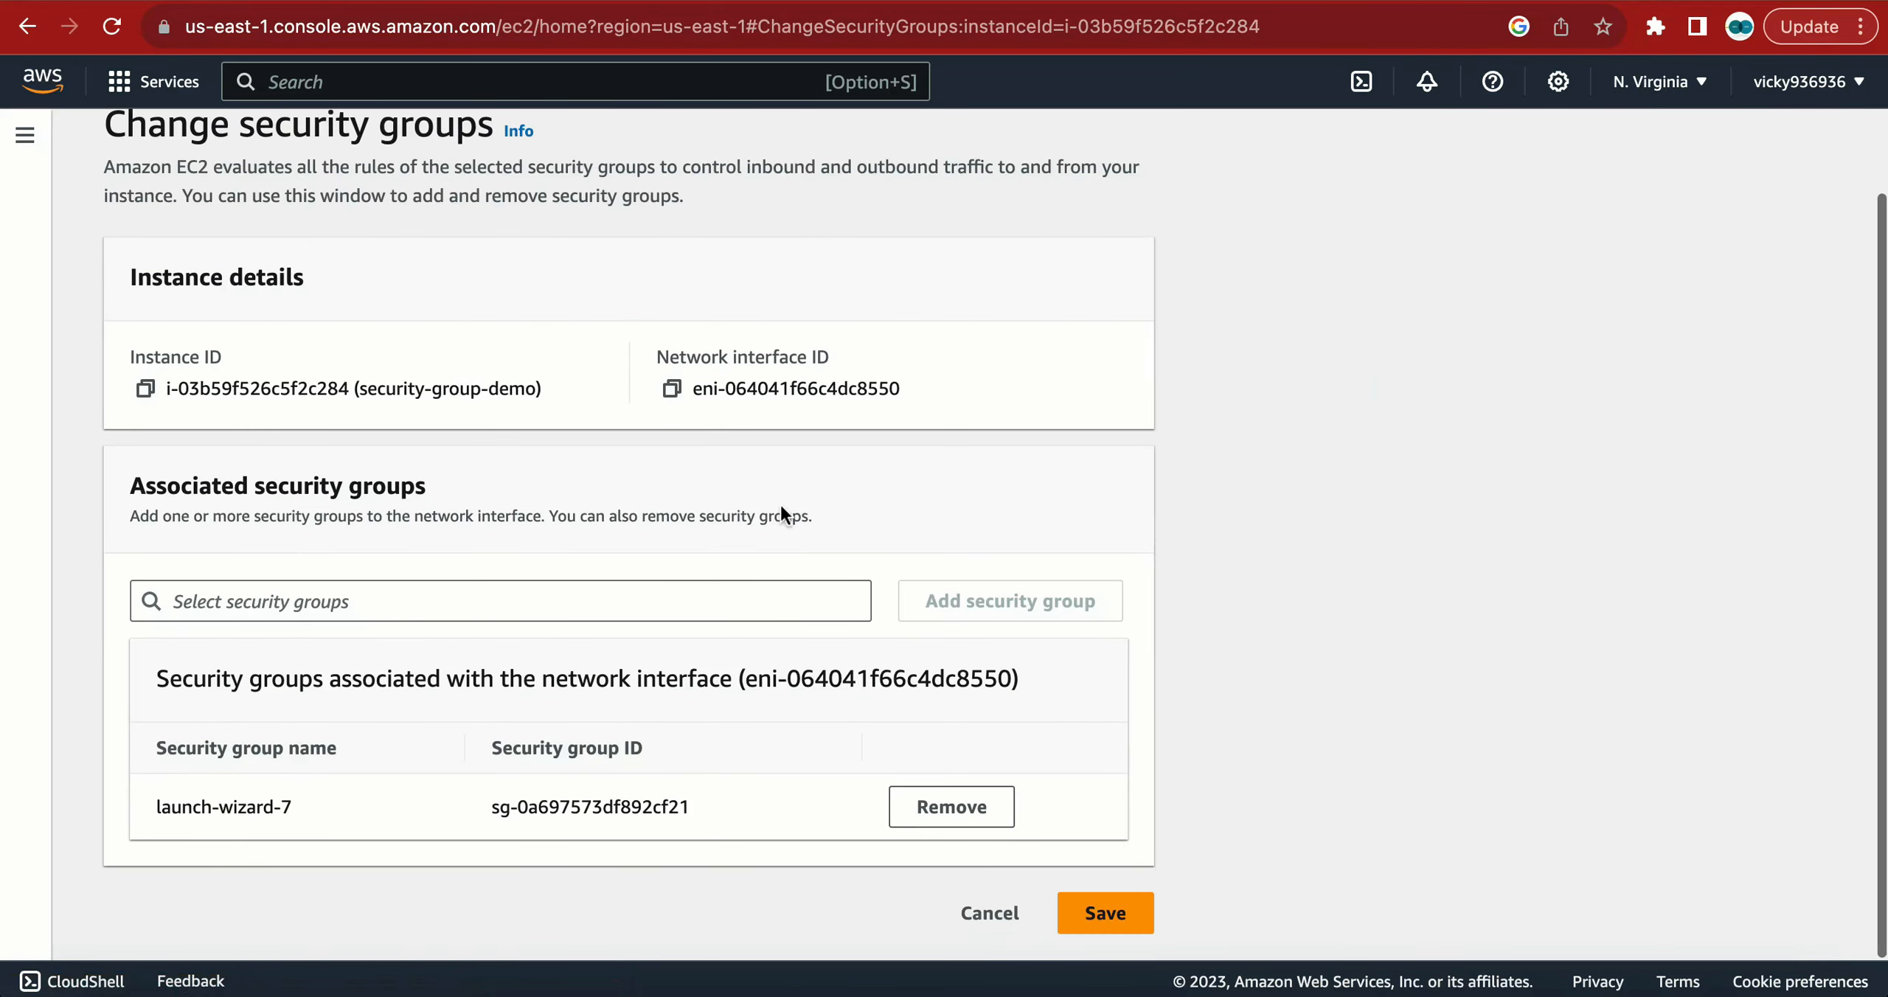
pyautogui.click(417, 611)
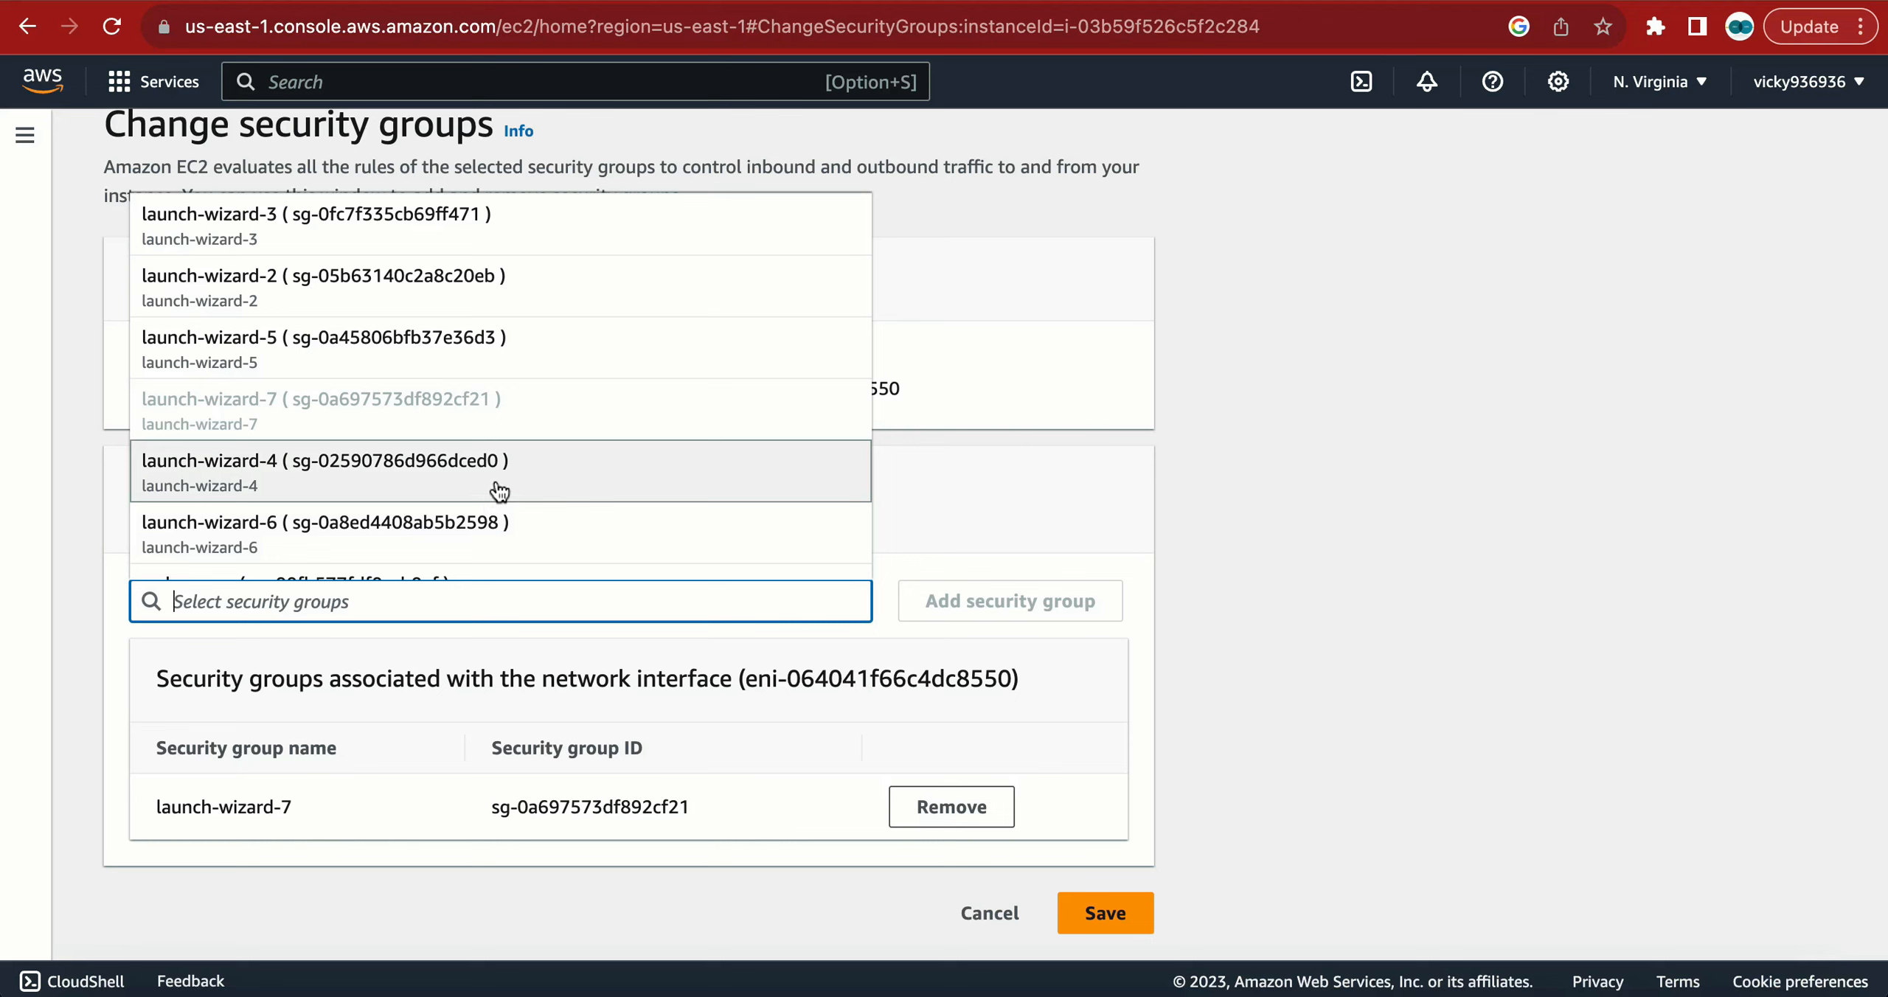
pyautogui.scroll(-3, 505, 480)
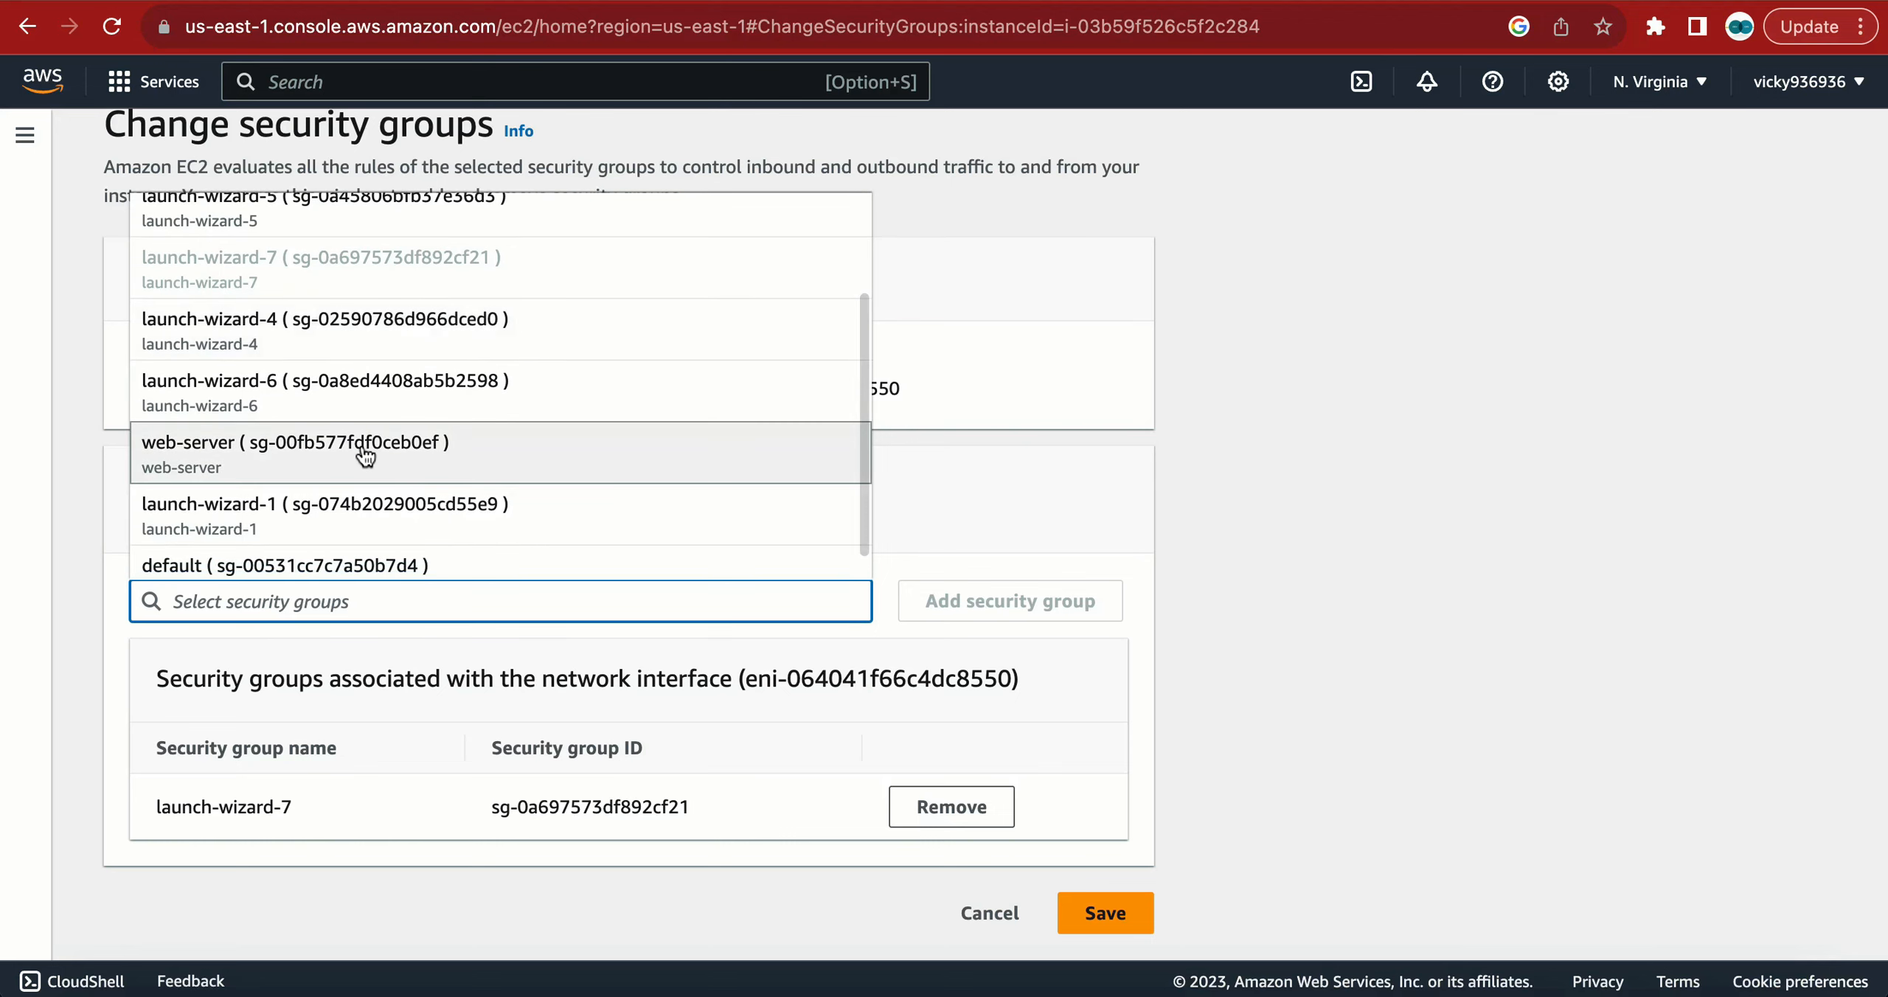
pyautogui.click(239, 447)
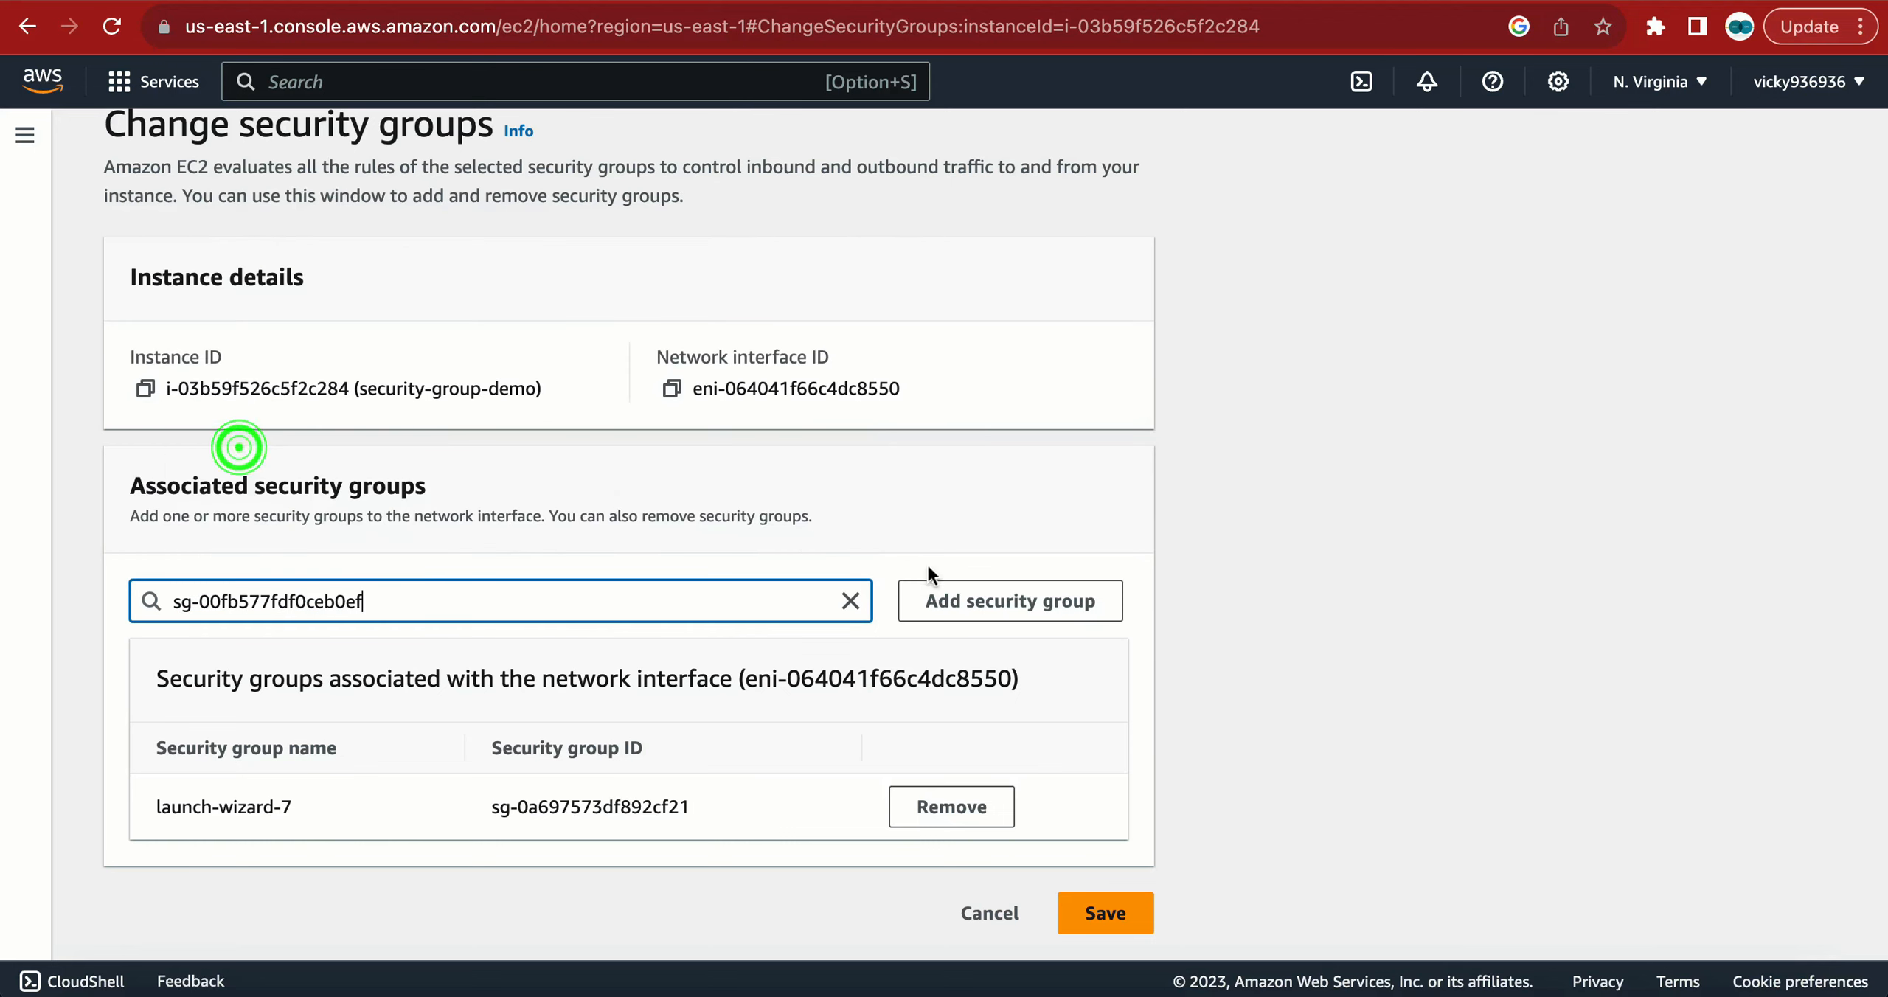
pyautogui.click(971, 597)
pyautogui.scroll(-1, 811, 663)
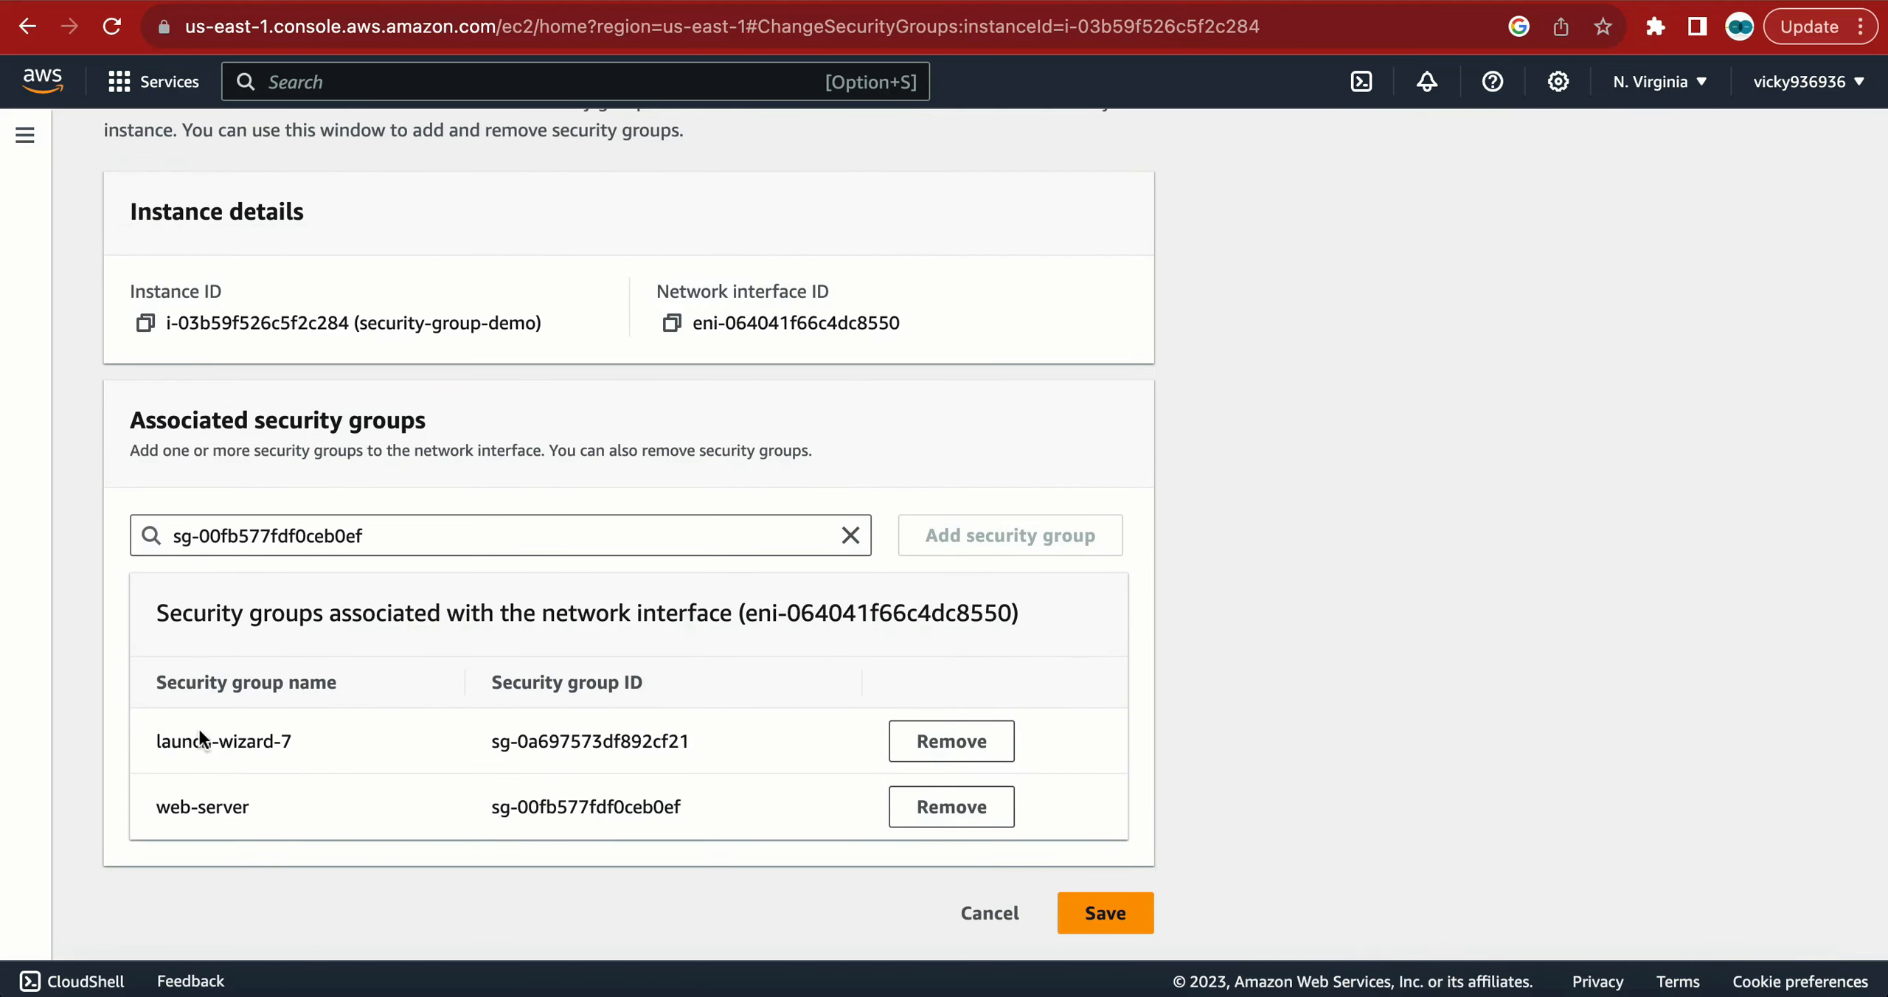
pyautogui.click(1114, 911)
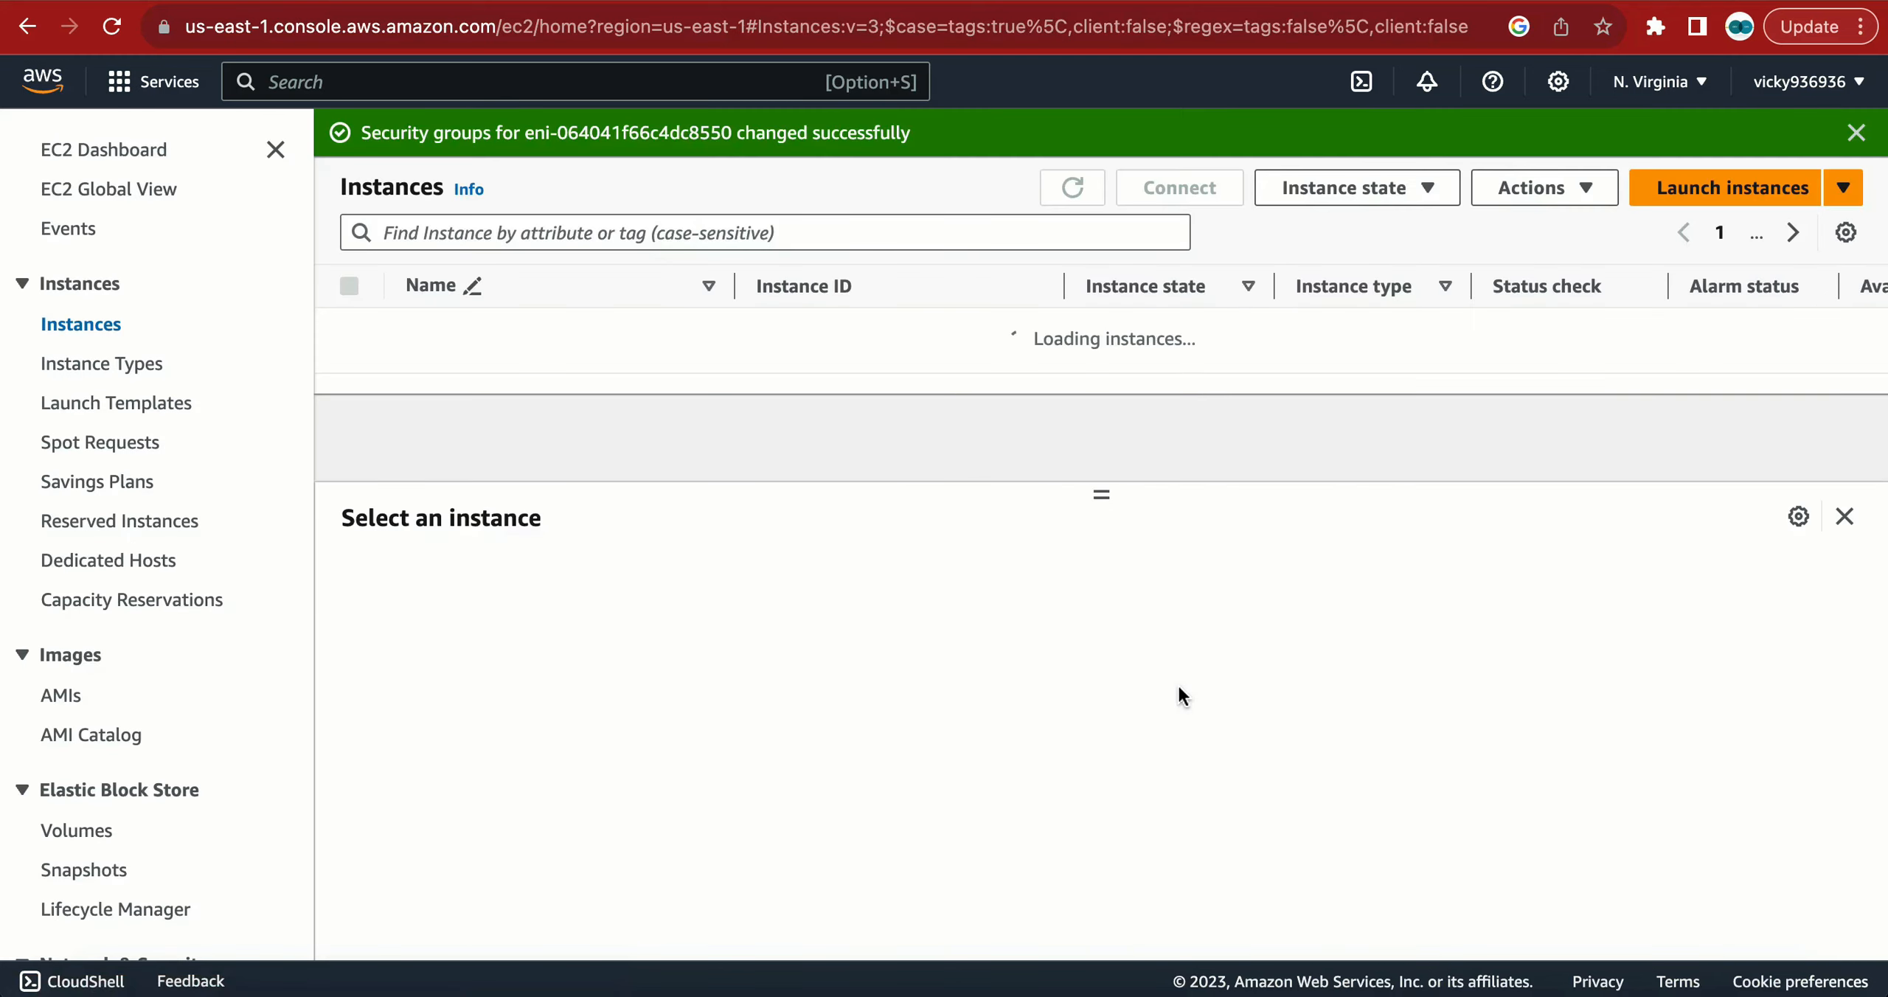
# - Examine which security groups are attached to the security-group-demo instance in its security details
pyautogui.click(349, 330)
pyautogui.scroll(-2, 713, 572)
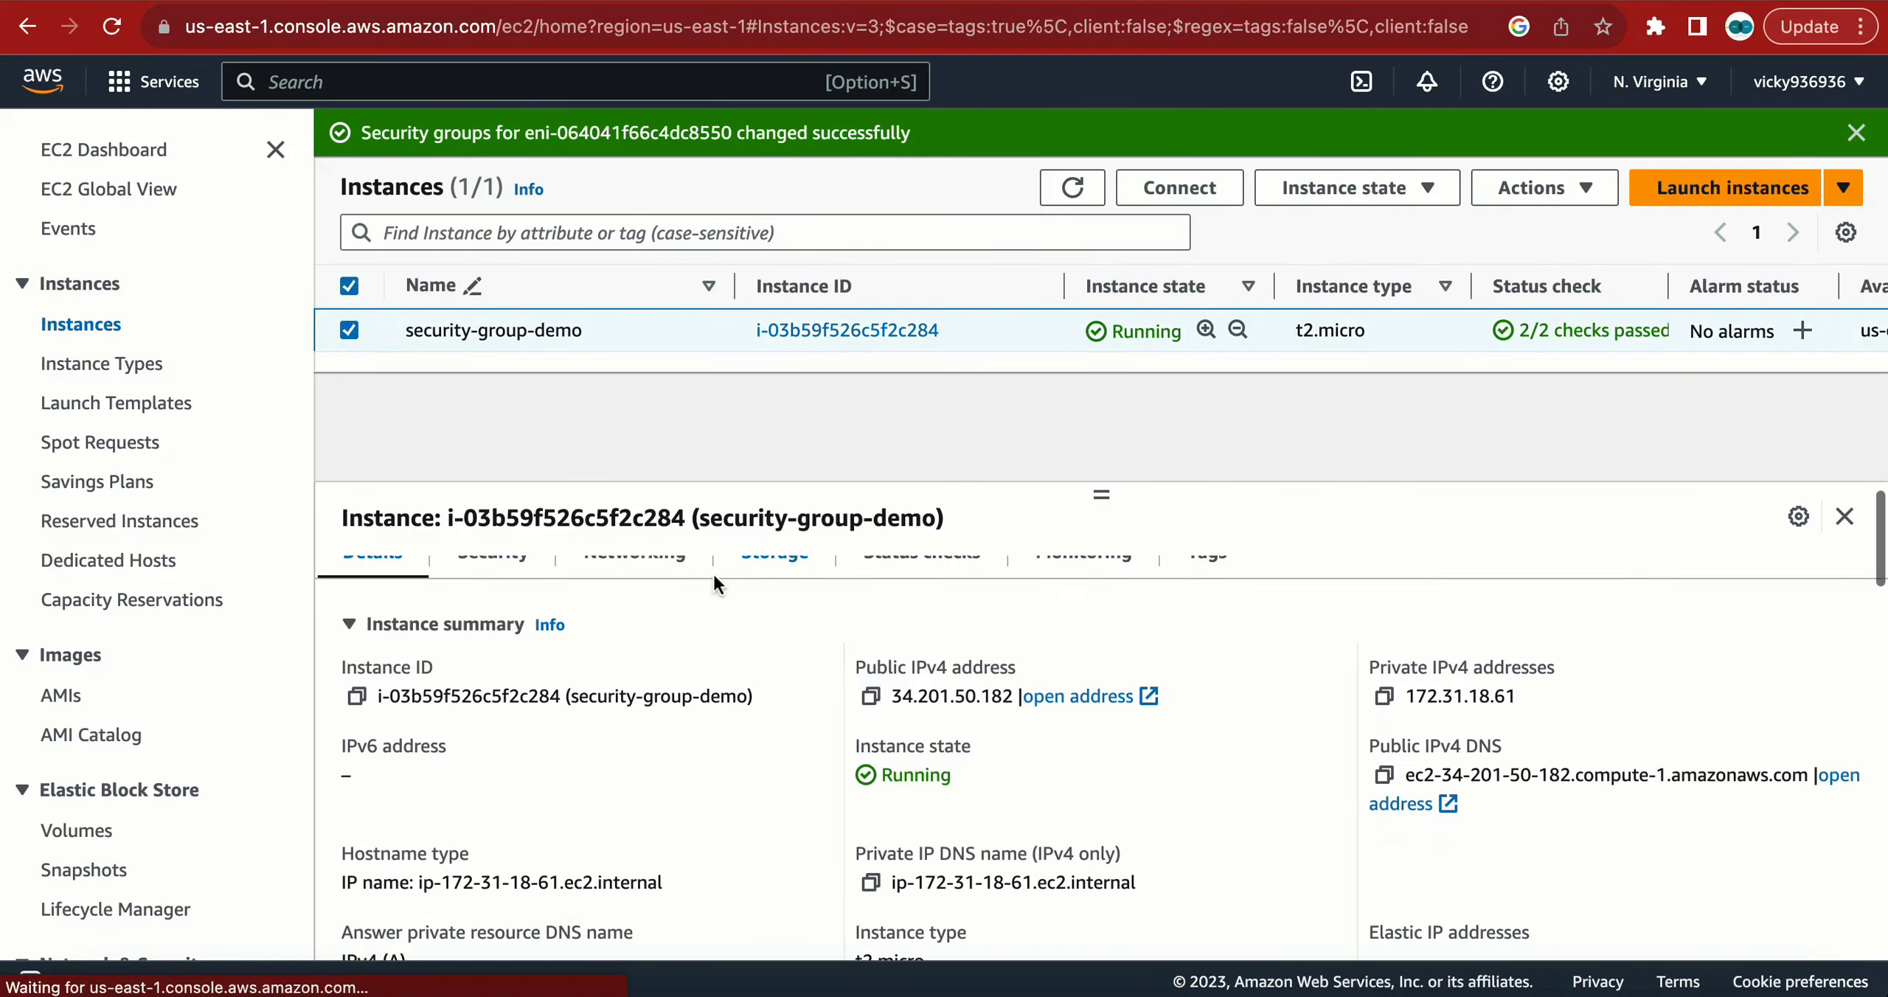
pyautogui.scroll(2, 585, 710)
pyautogui.click(504, 583)
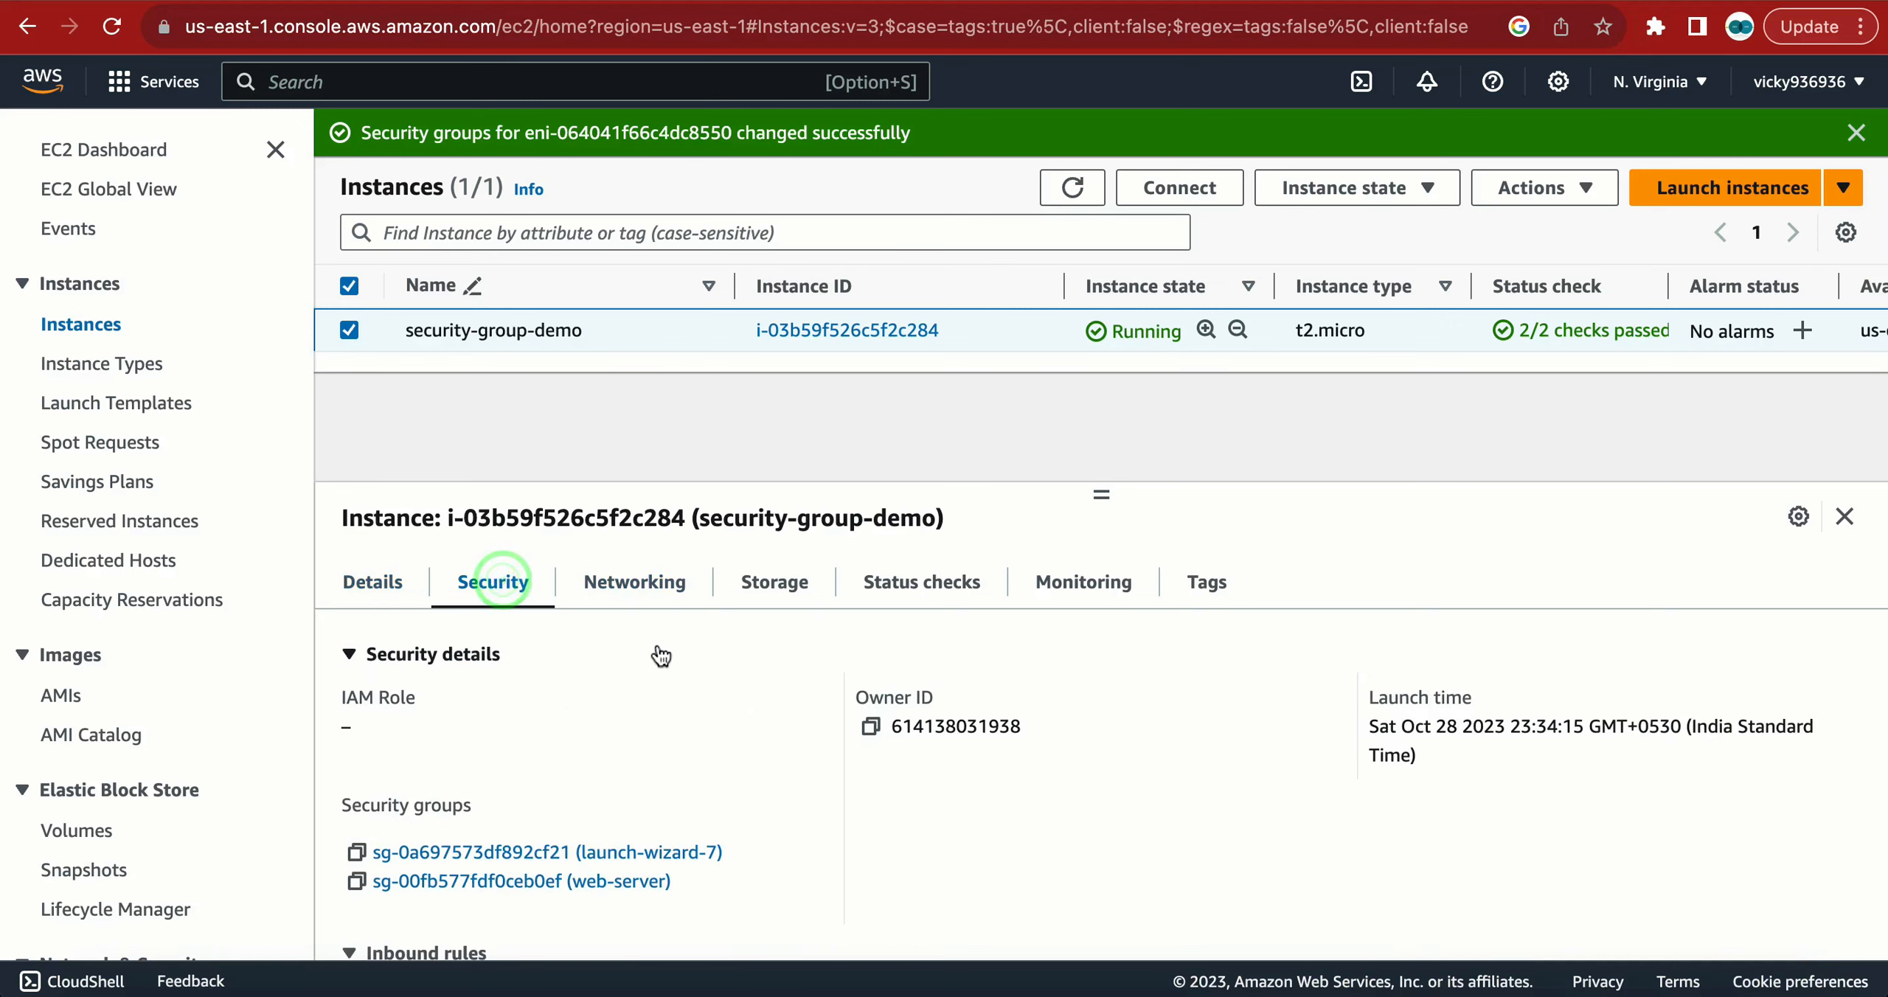
pyautogui.scroll(-3, 641, 664)
pyautogui.moveTo(690, 688); pyautogui.dragTo(372, 658)
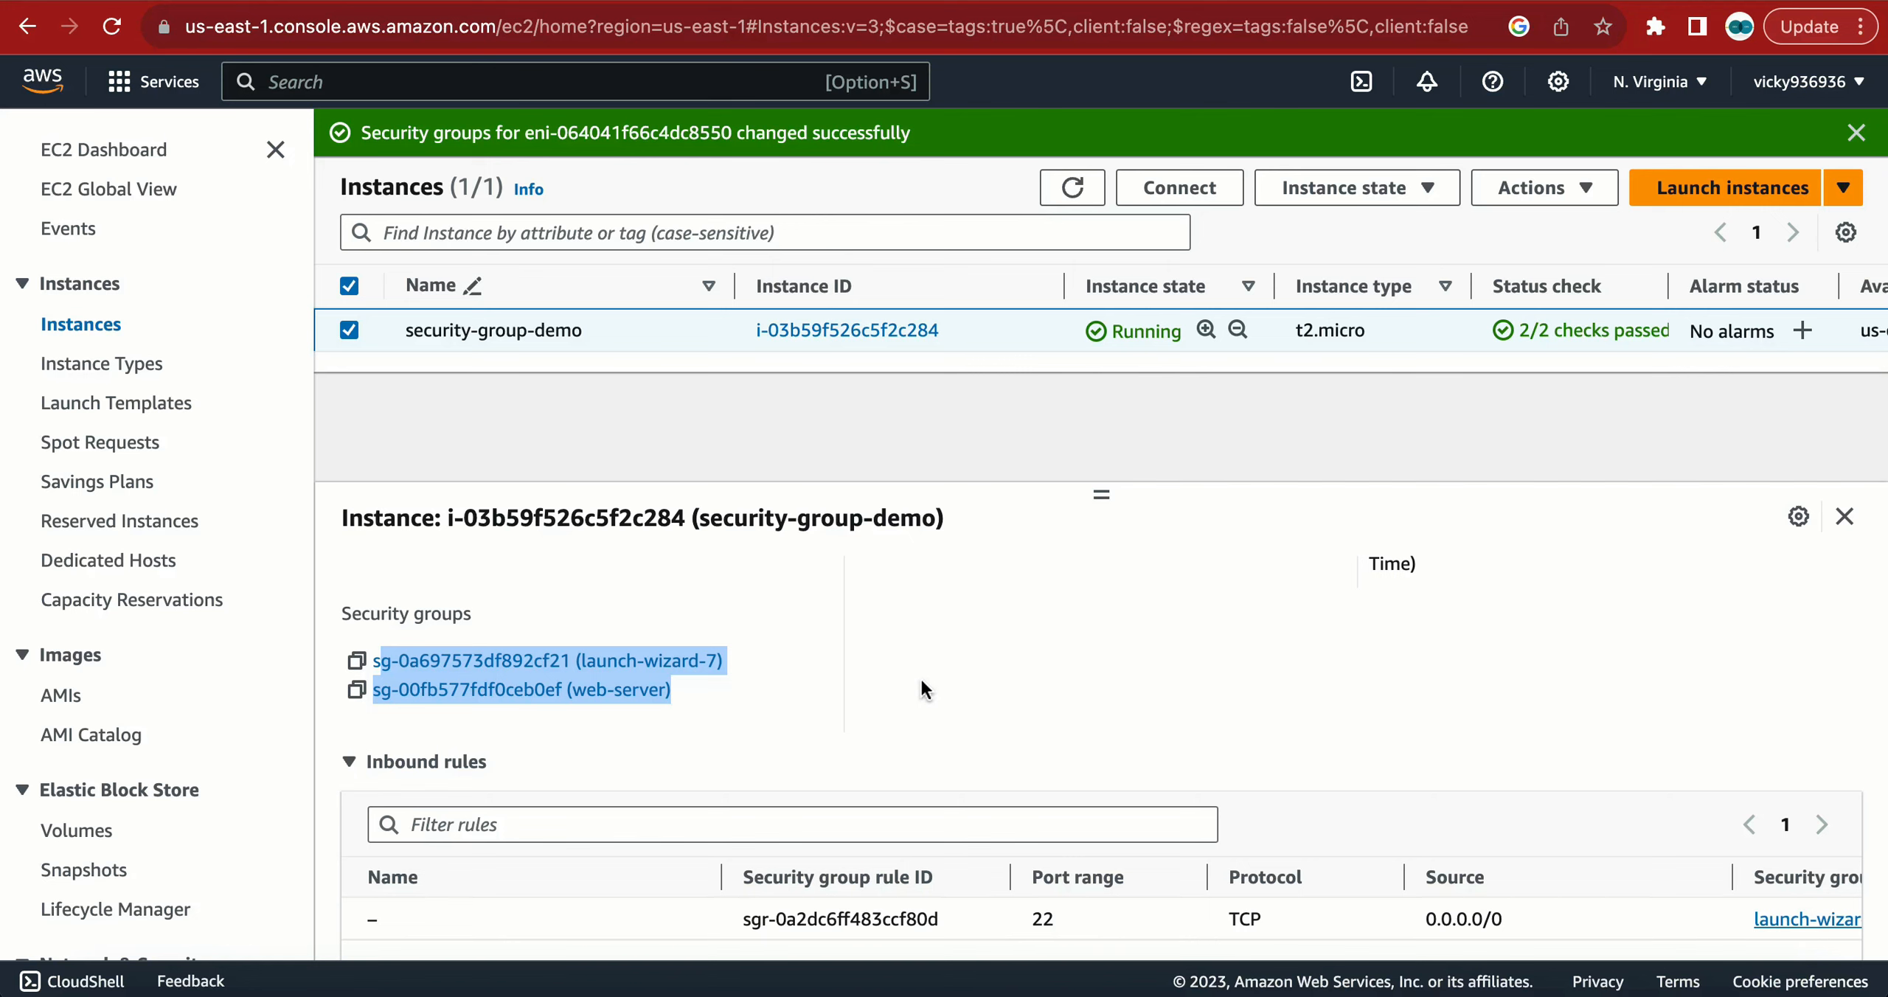
# - Review the inbound rules applied to the security-group-demo instance and filter them by 80
pyautogui.scroll(3, 920, 677)
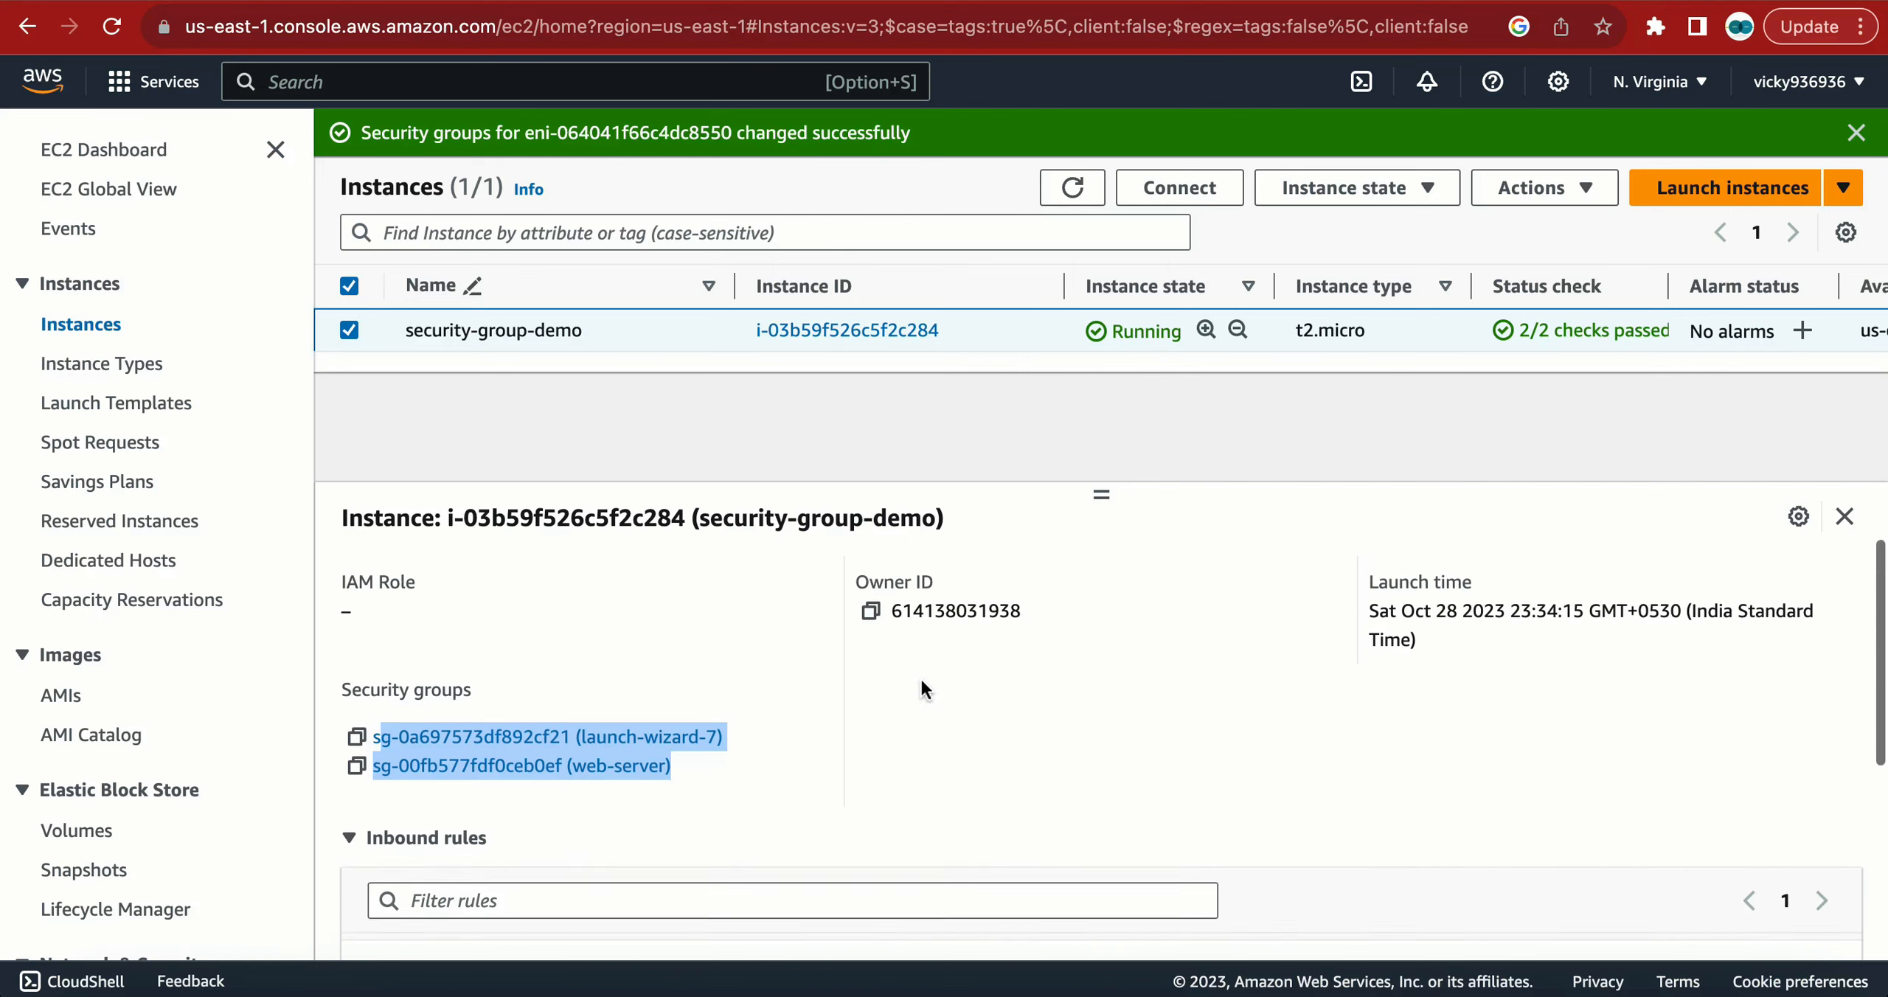
pyautogui.scroll(-2, 612, 764)
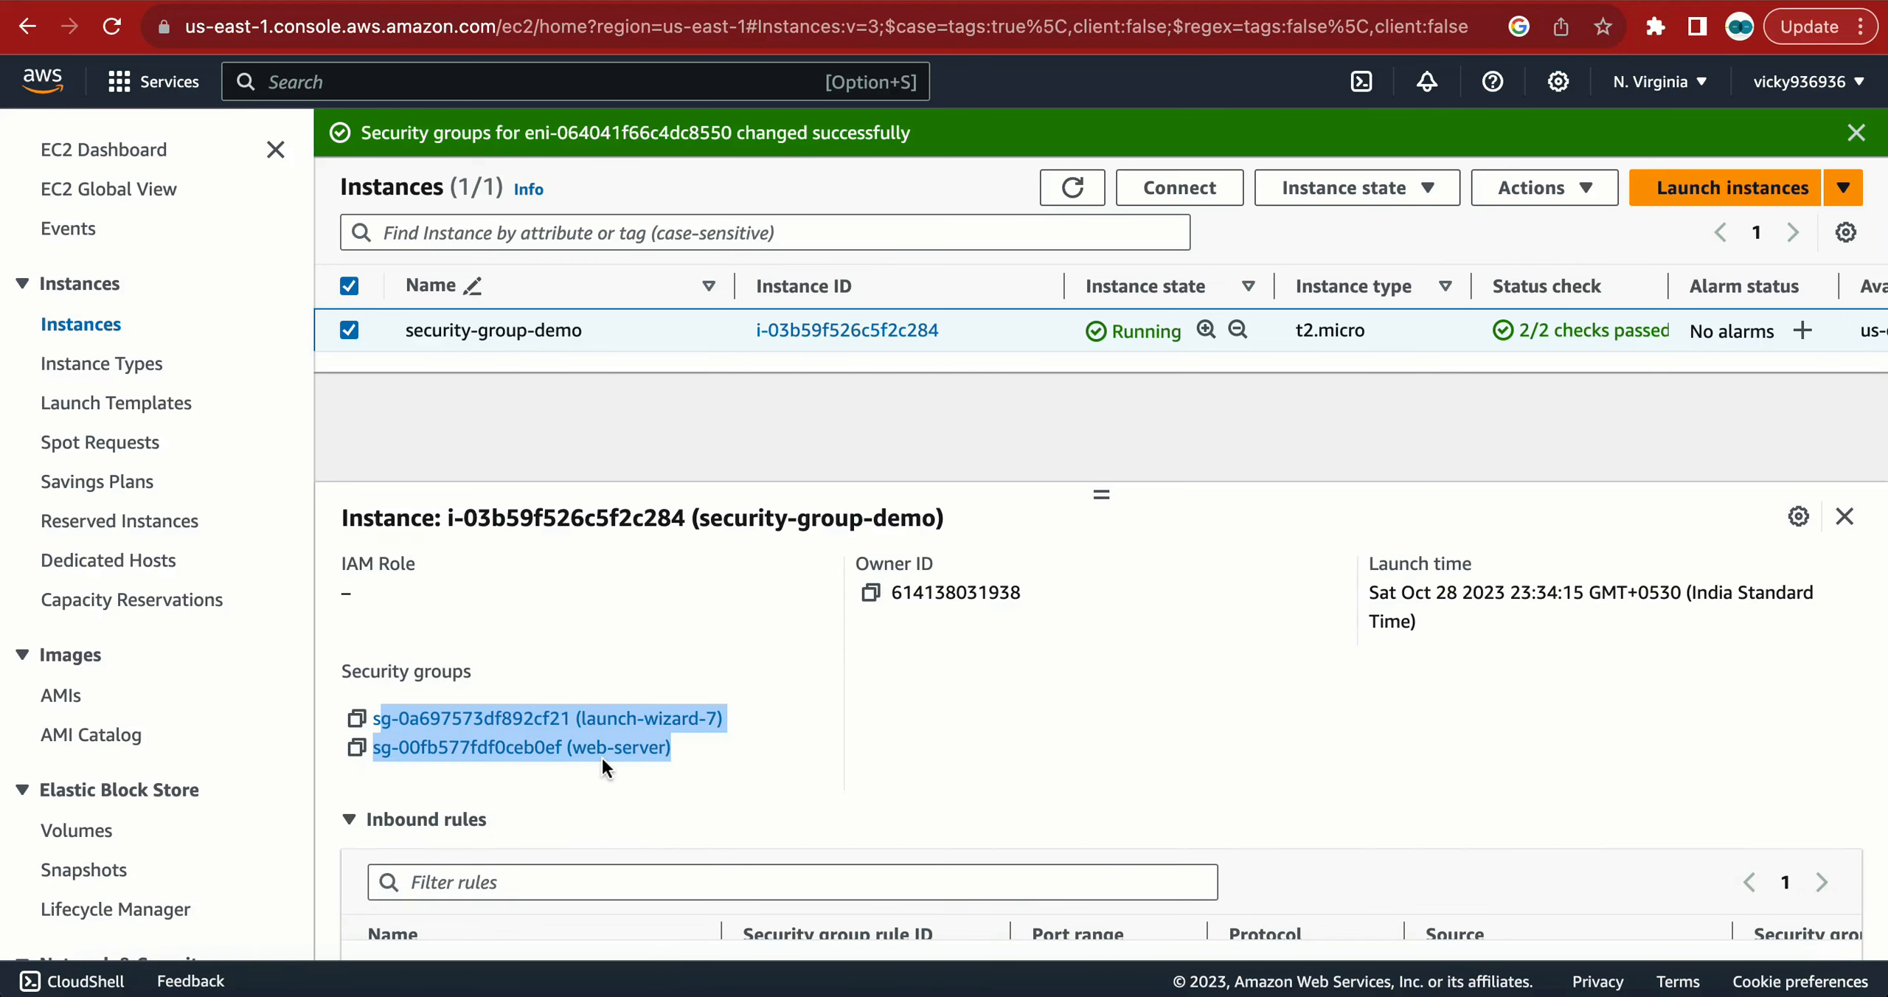
pyautogui.scroll(-4, 792, 715)
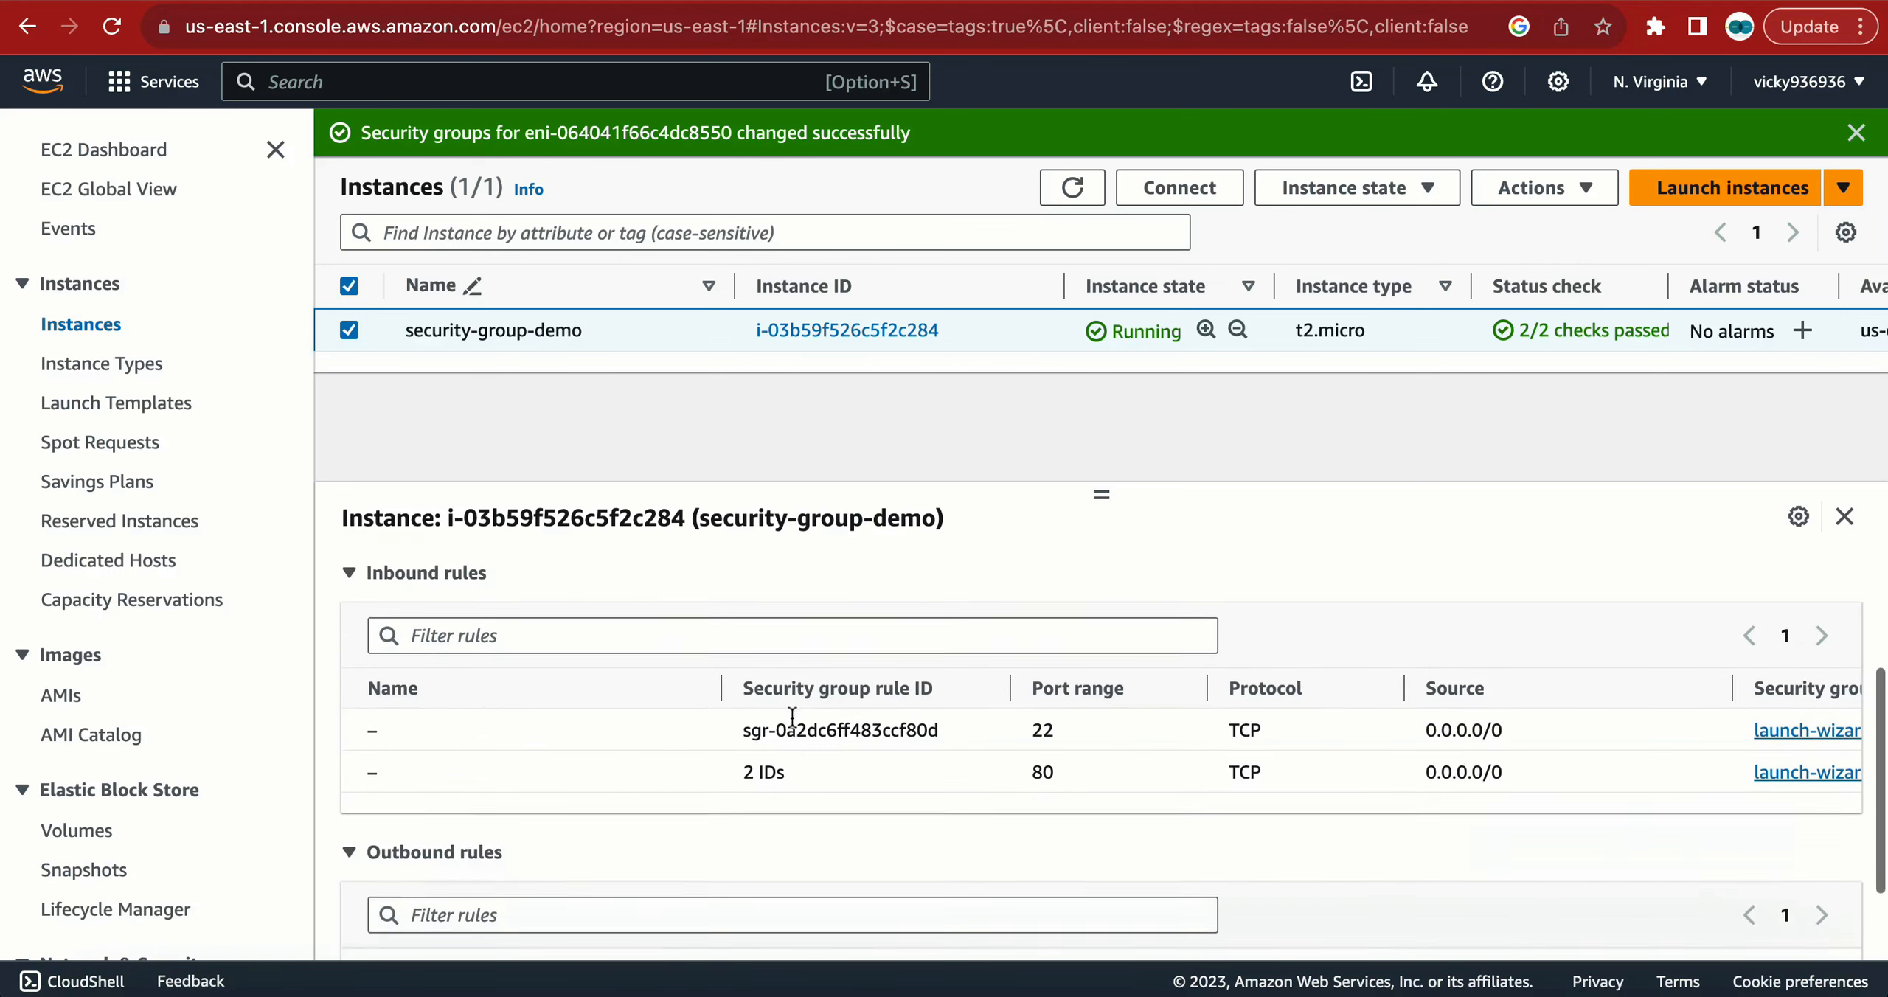
pyautogui.scroll(6, 832, 770)
pyautogui.scroll(-4, 826, 774)
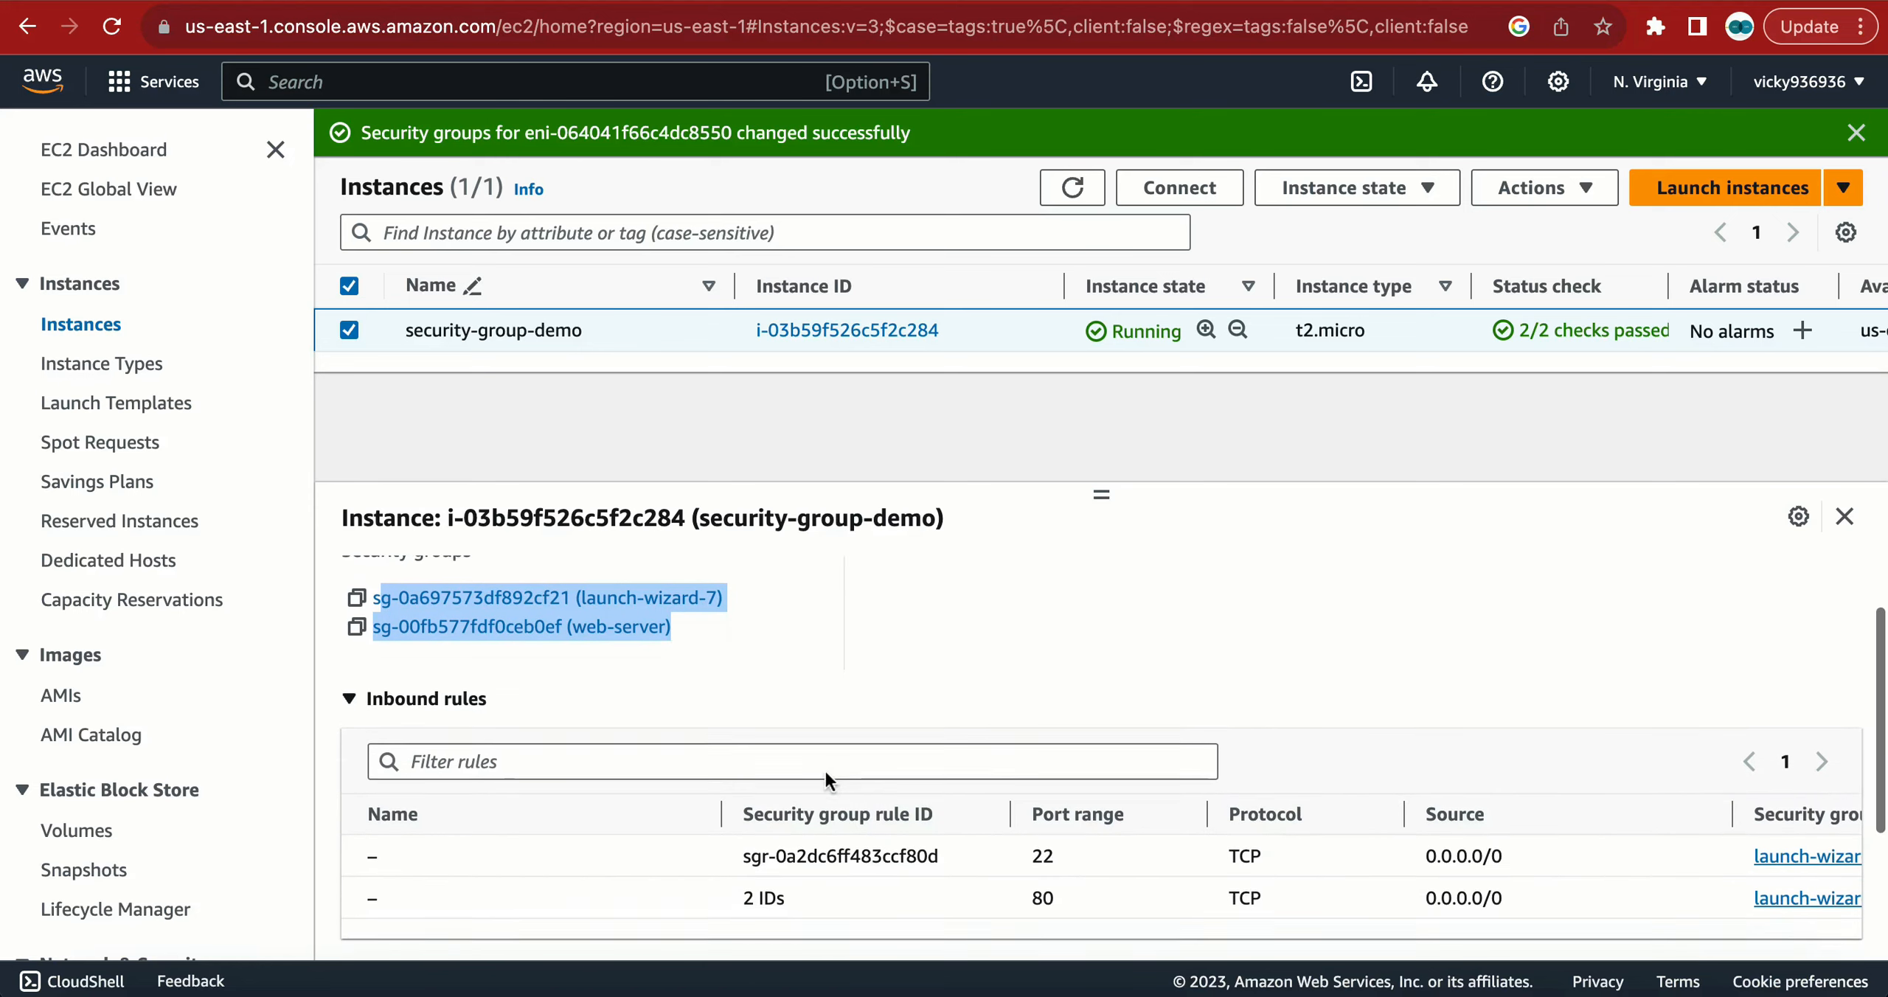
pyautogui.click(568, 745)
pyautogui.write('80')
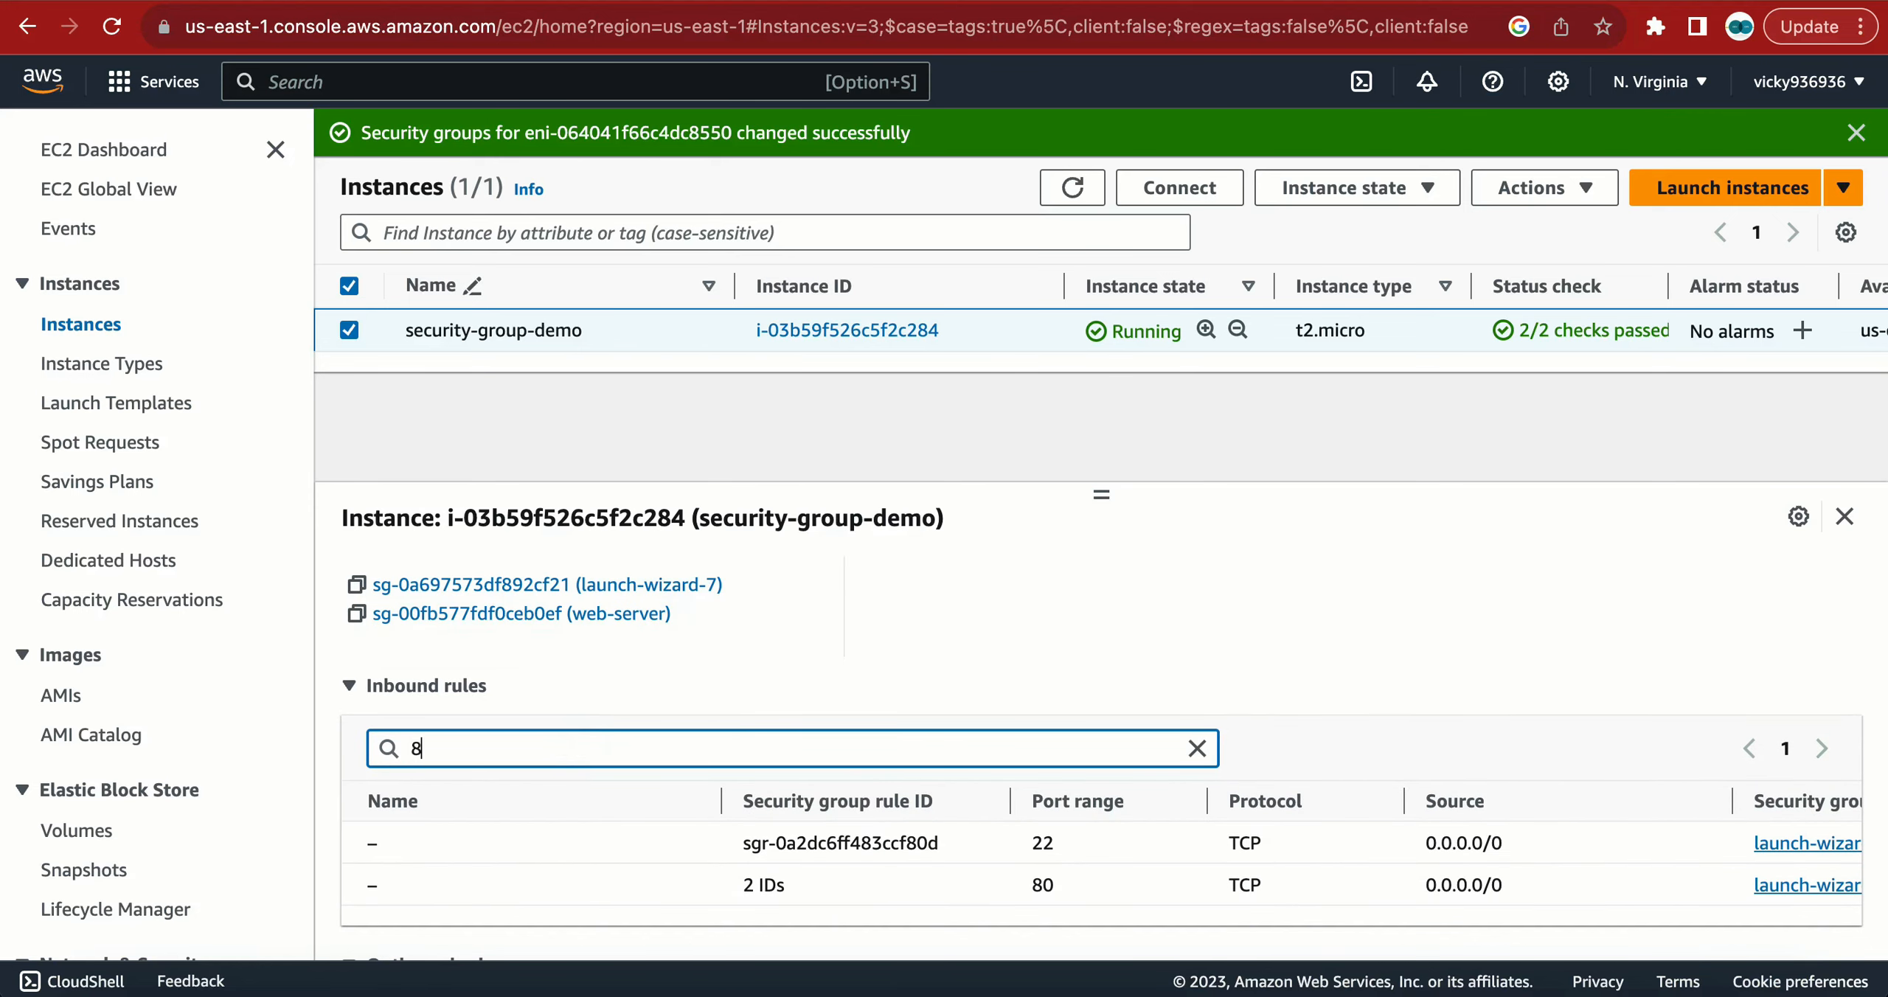
# - Filter the instance's inbound rules by 9090 instead, check for matches, and clear the filter
pyautogui.doubleClick(464, 740)
pyautogui.write('9090')
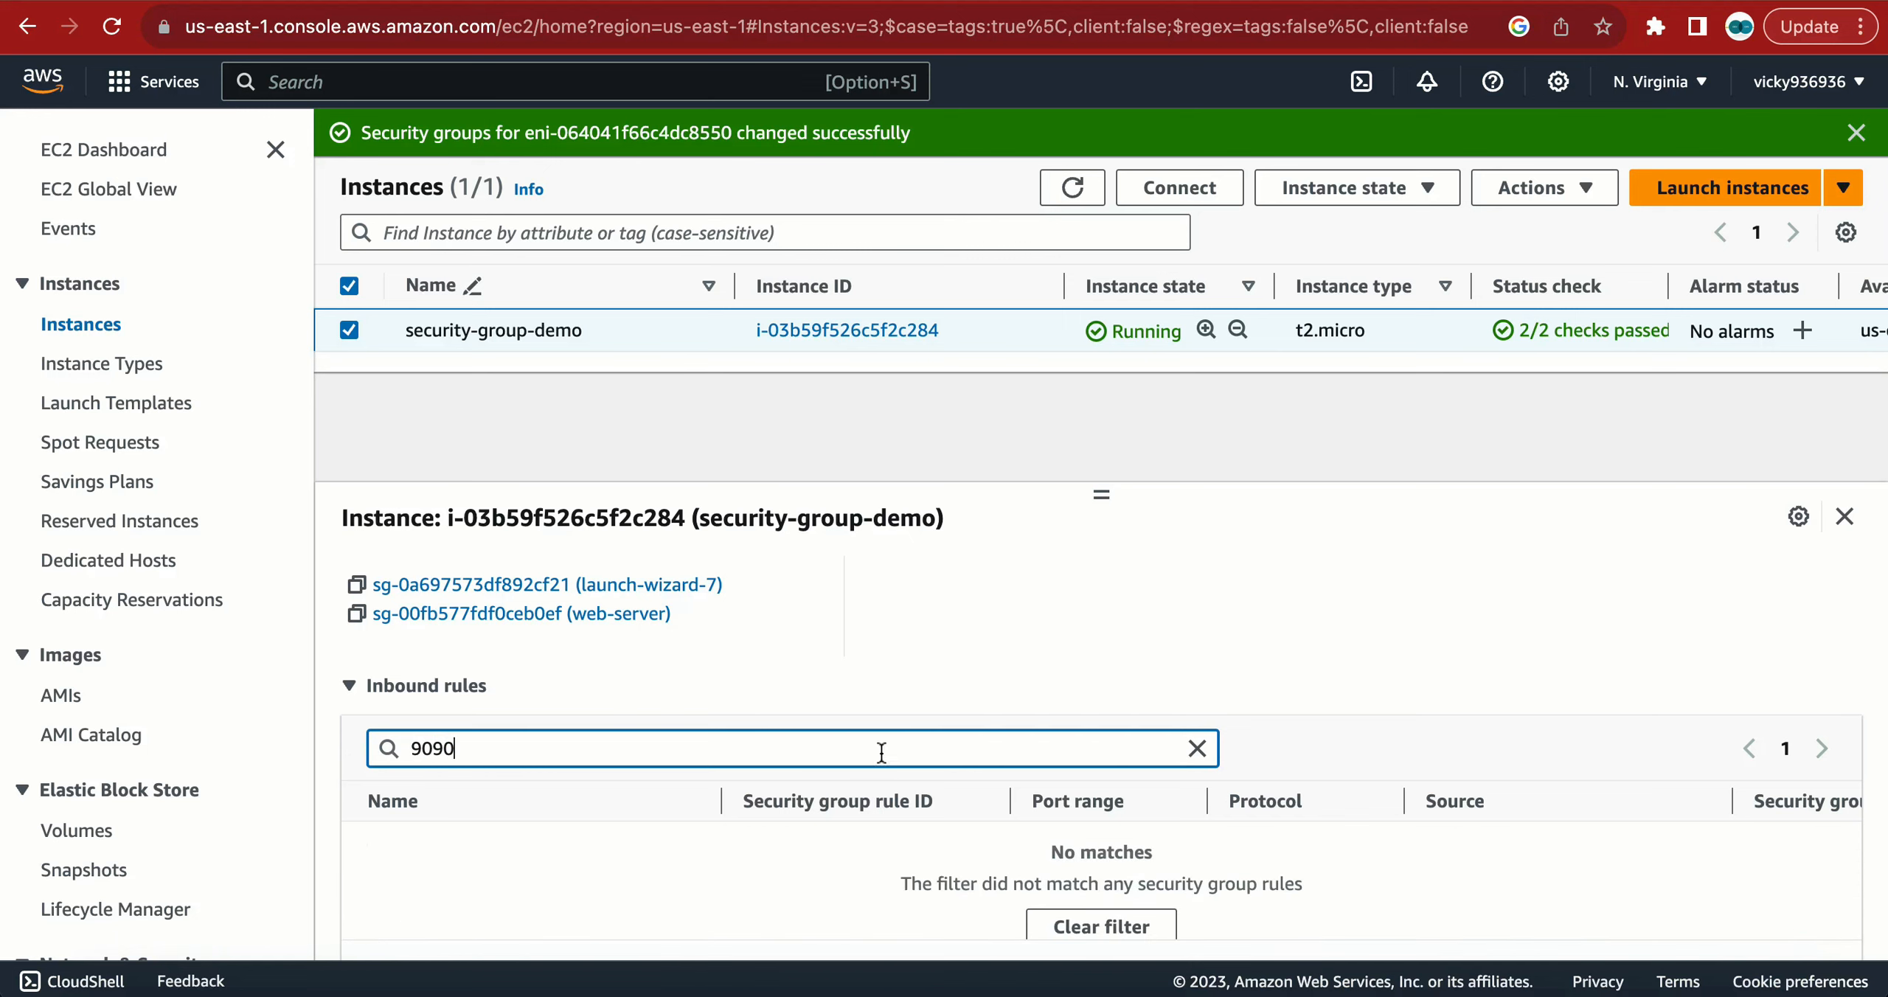
pyautogui.scroll(-4, 854, 785)
pyautogui.scroll(3, 646, 694)
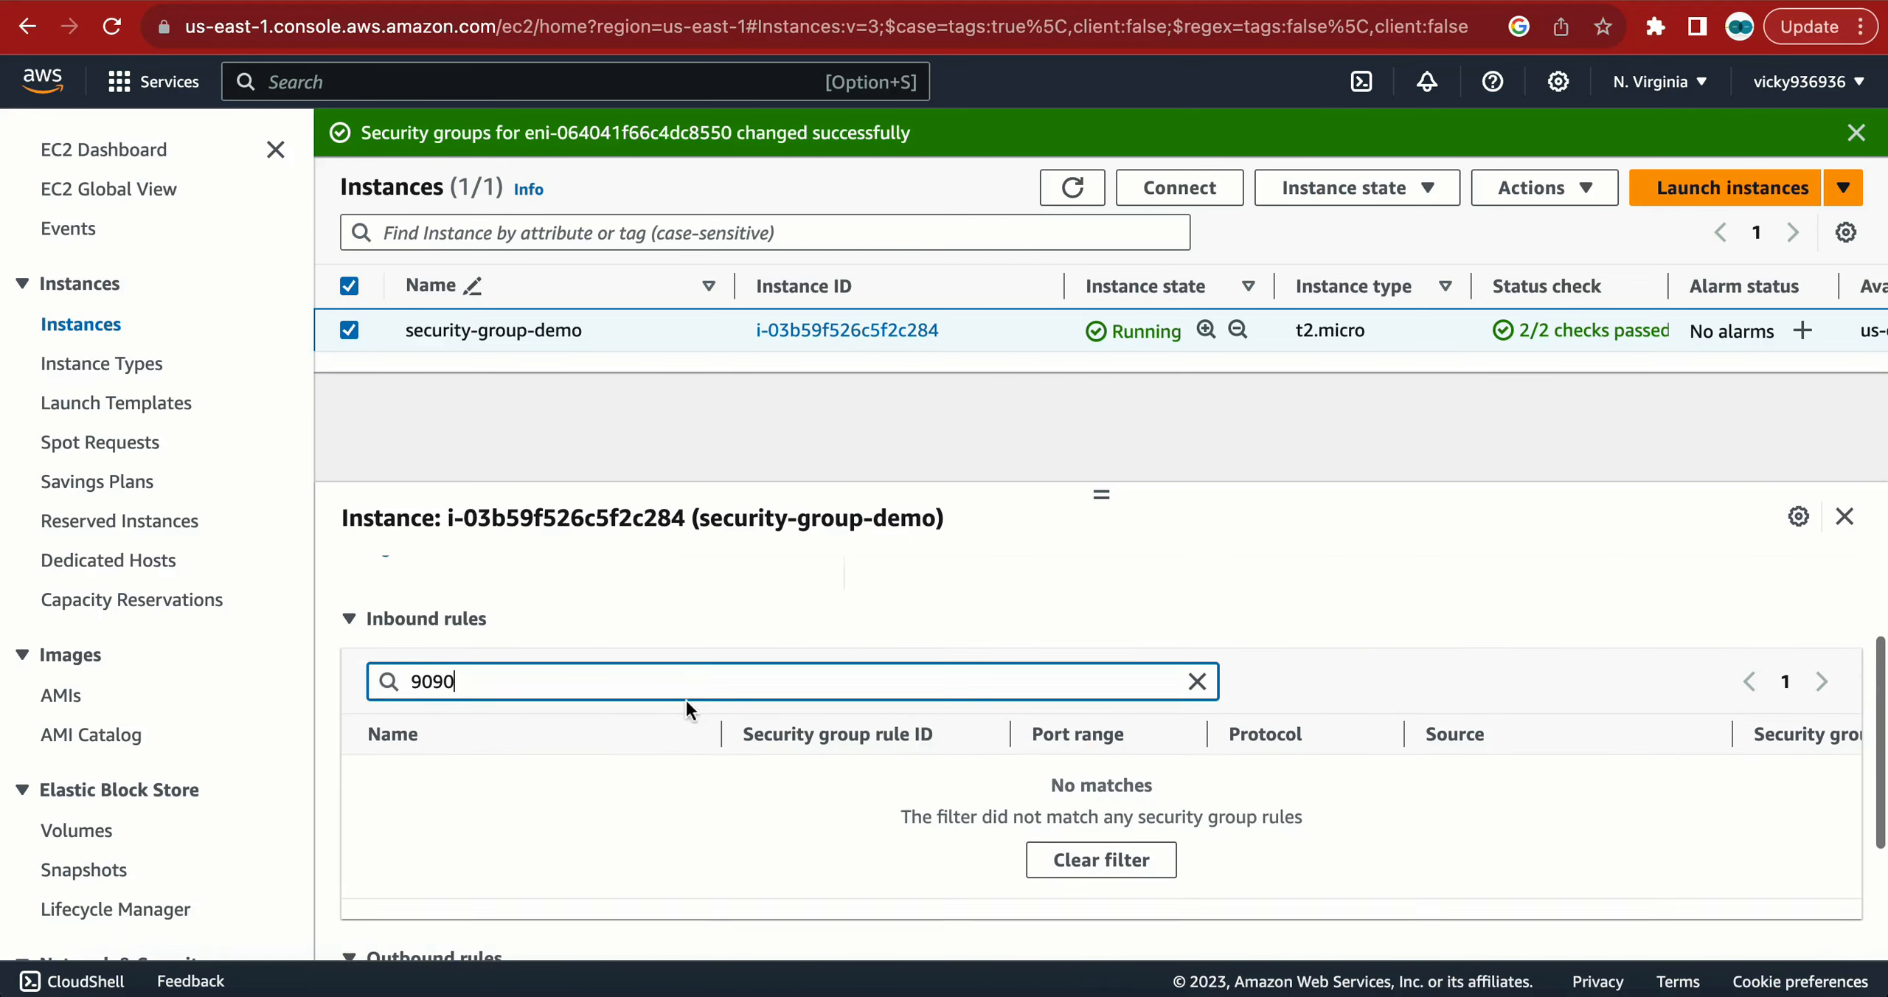
pyautogui.scroll(-1, 685, 698)
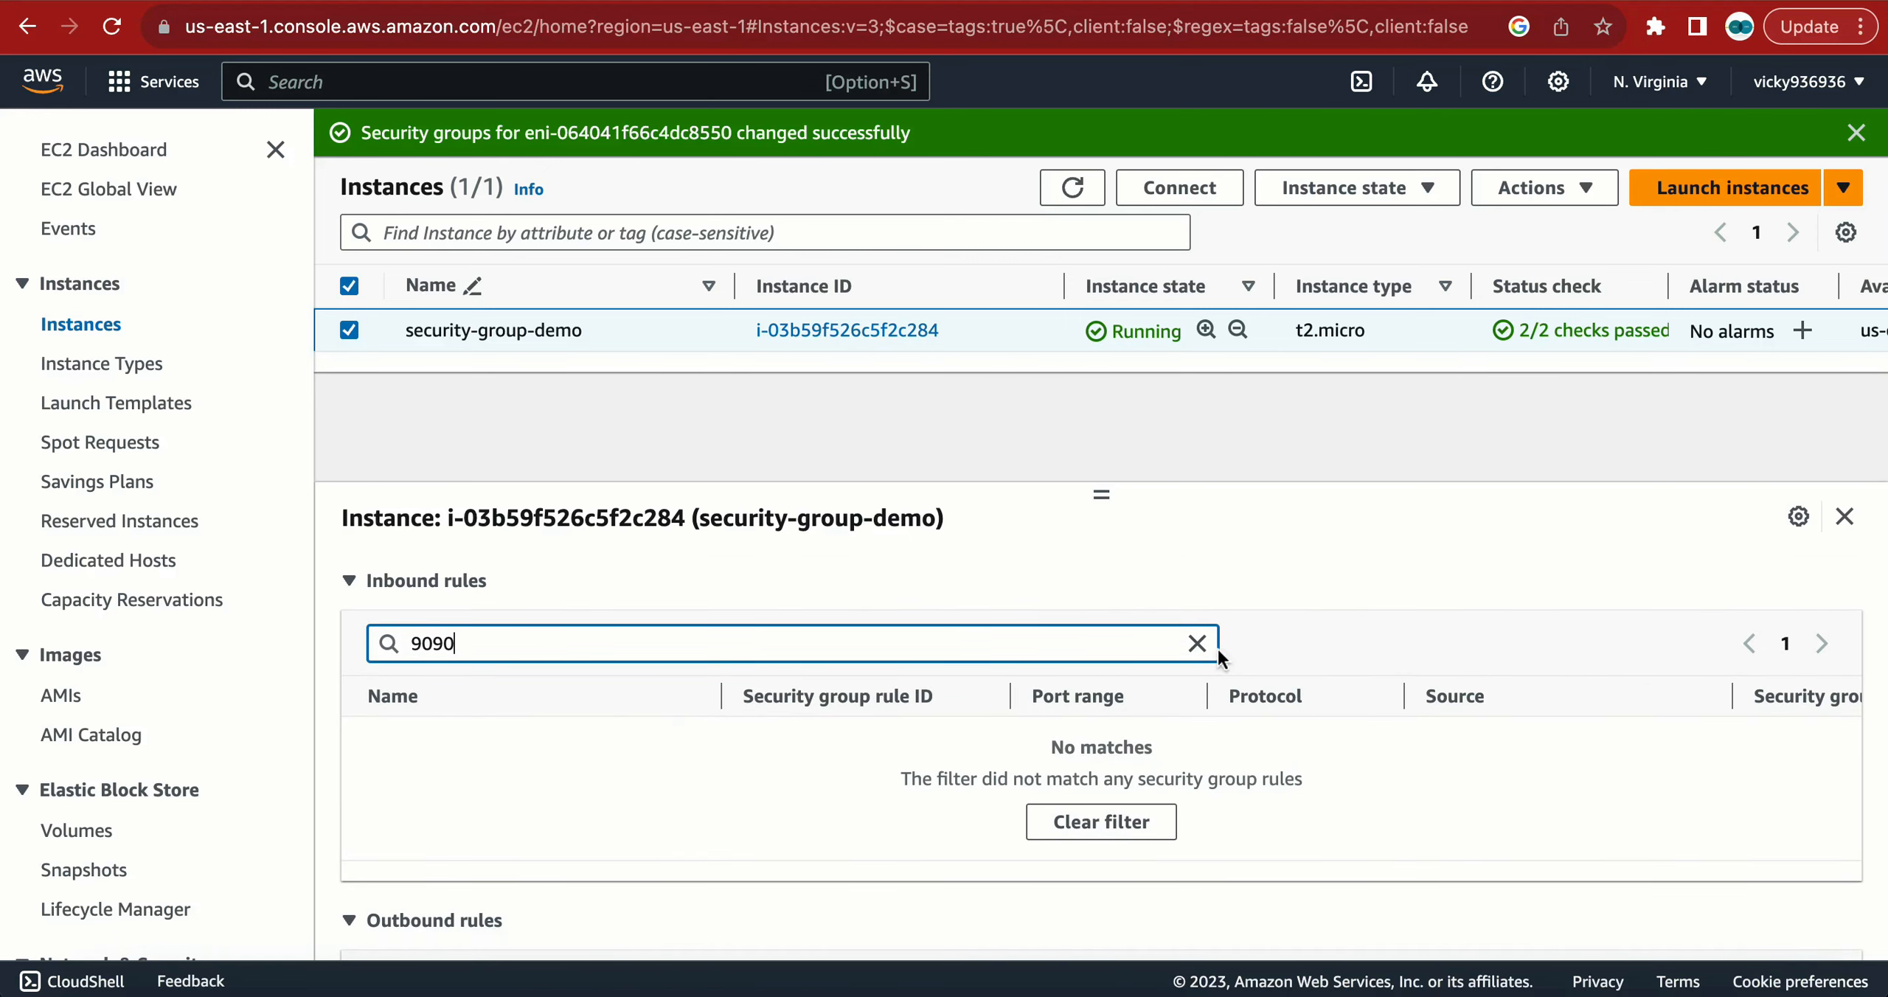
pyautogui.click(1197, 644)
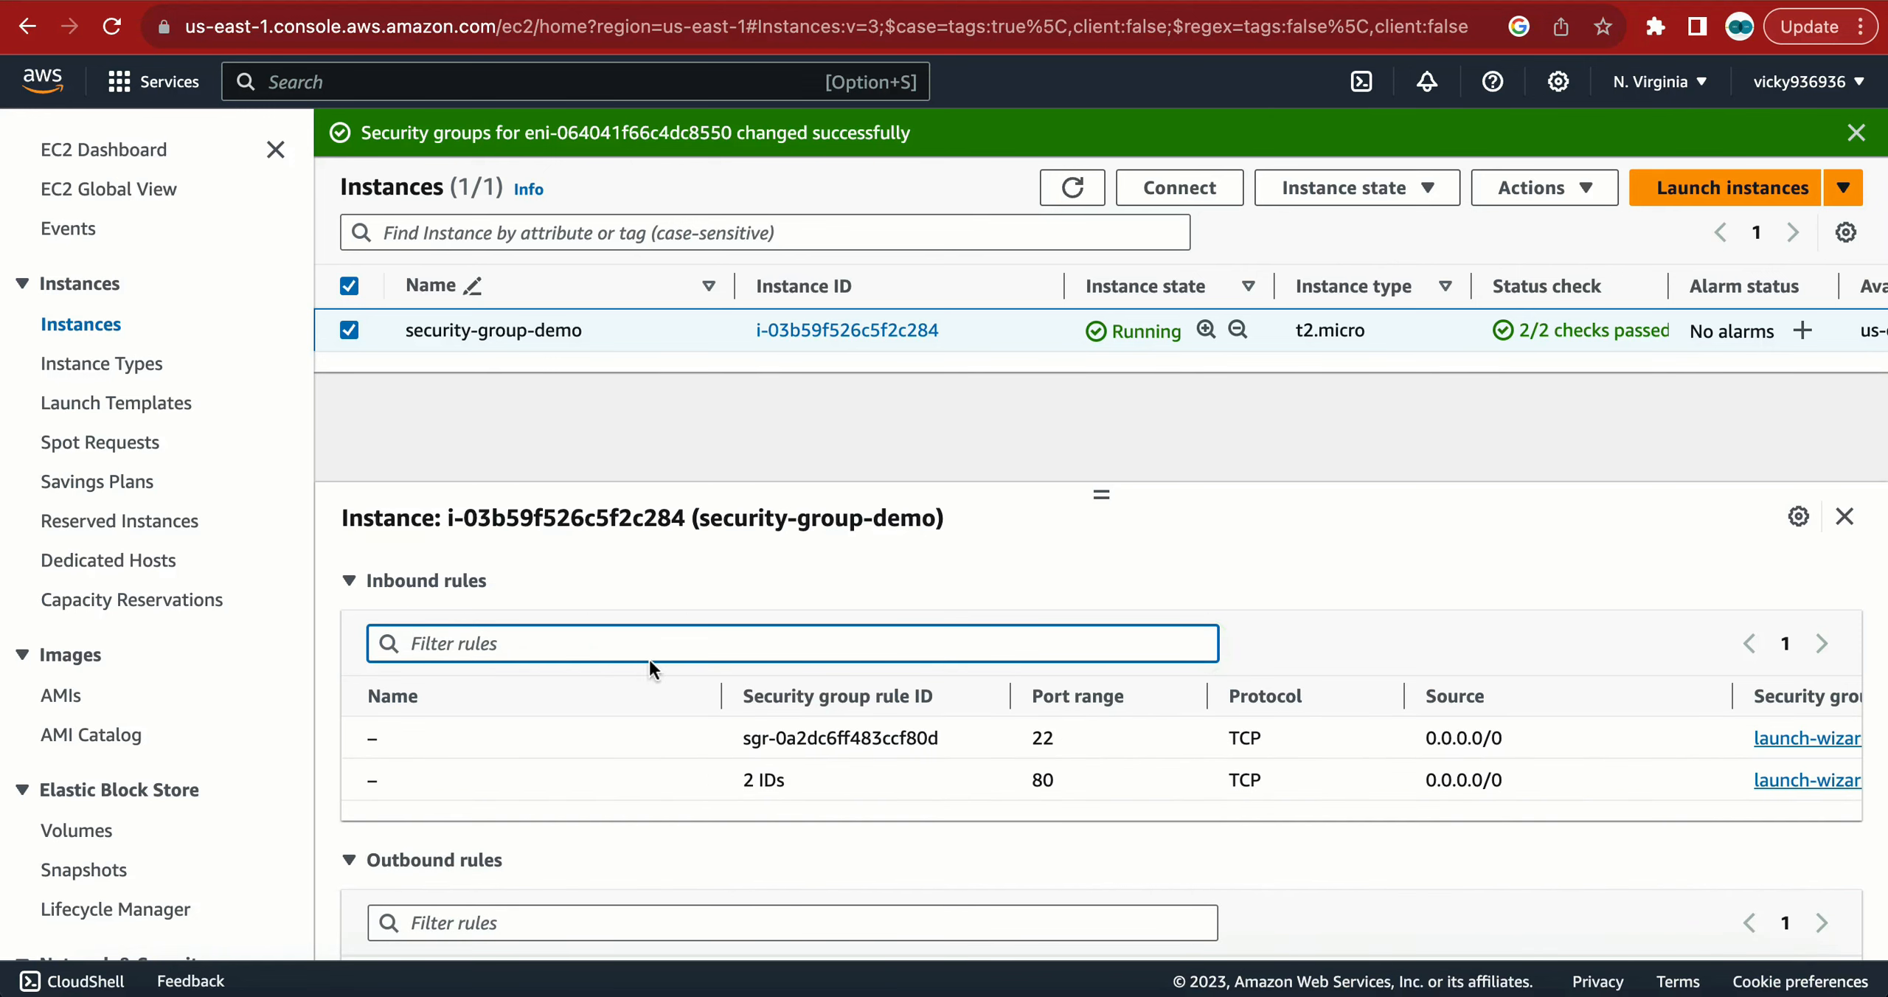